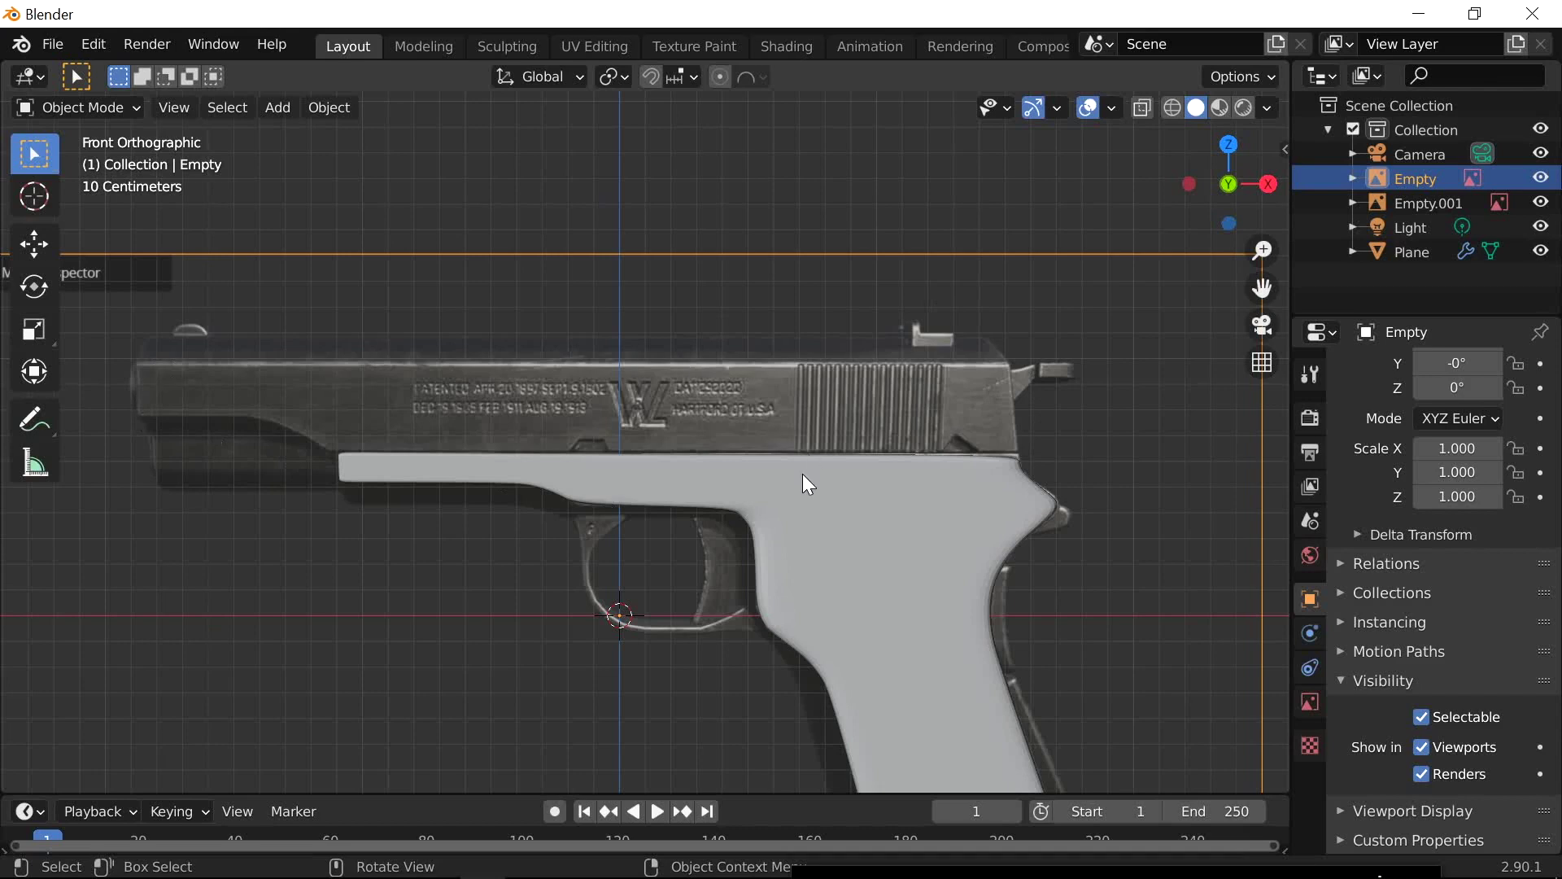
# Add a new plane mesh to the scene for the pistol's slide
pyautogui.keyDown('shift'); pyautogui.moveTo(808, 484); pyautogui.dragTo(691, 499, button='middle'); pyautogui.keyUp('shift')
pyautogui.scroll(1, 715, 510)
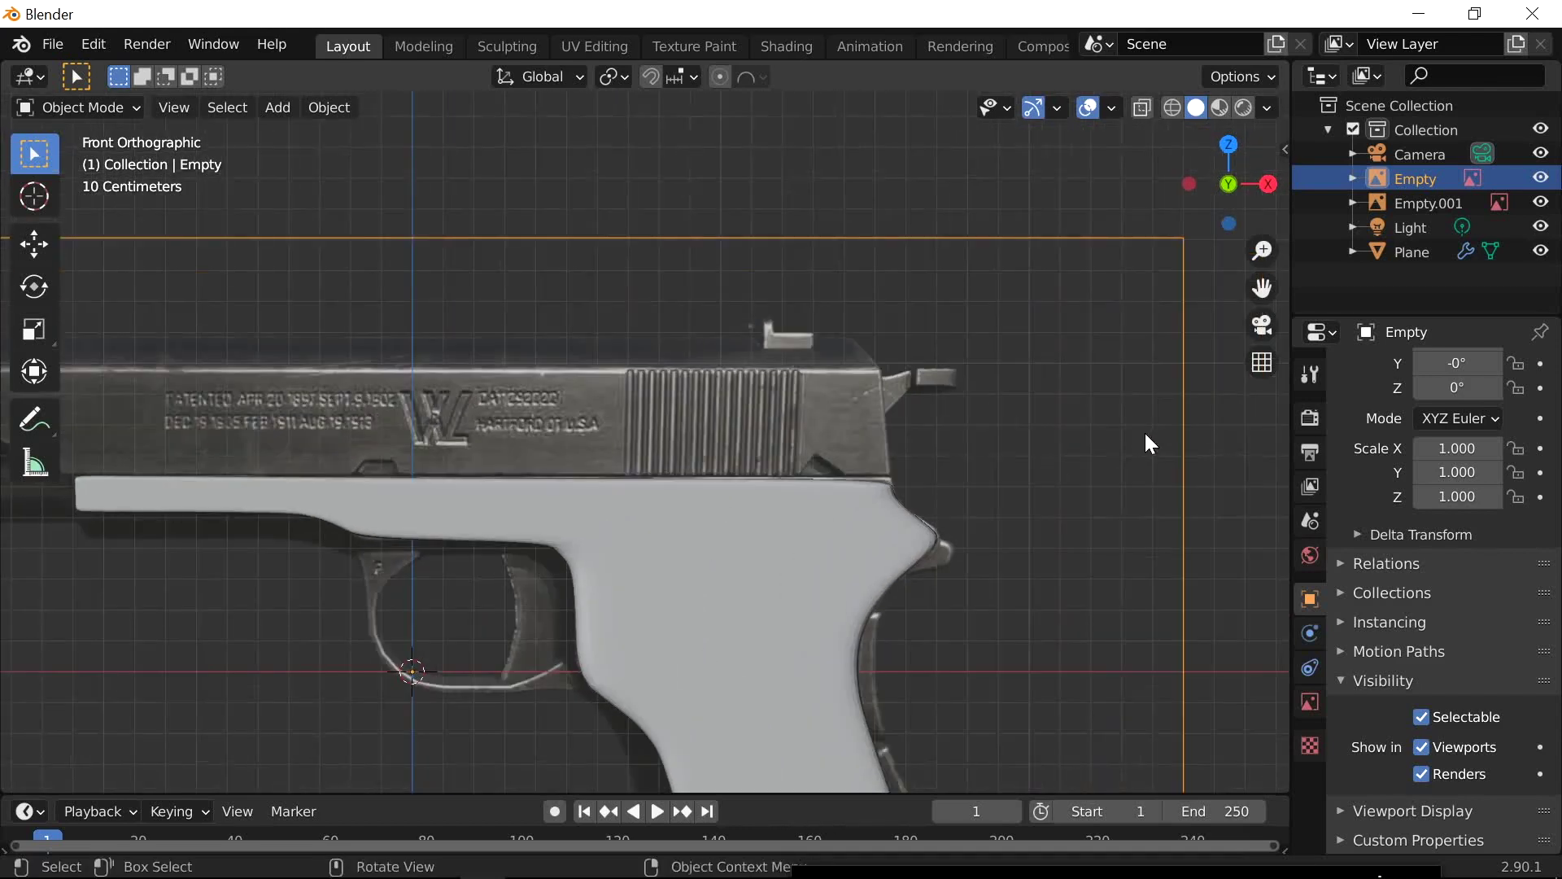
pyautogui.click(1229, 437)
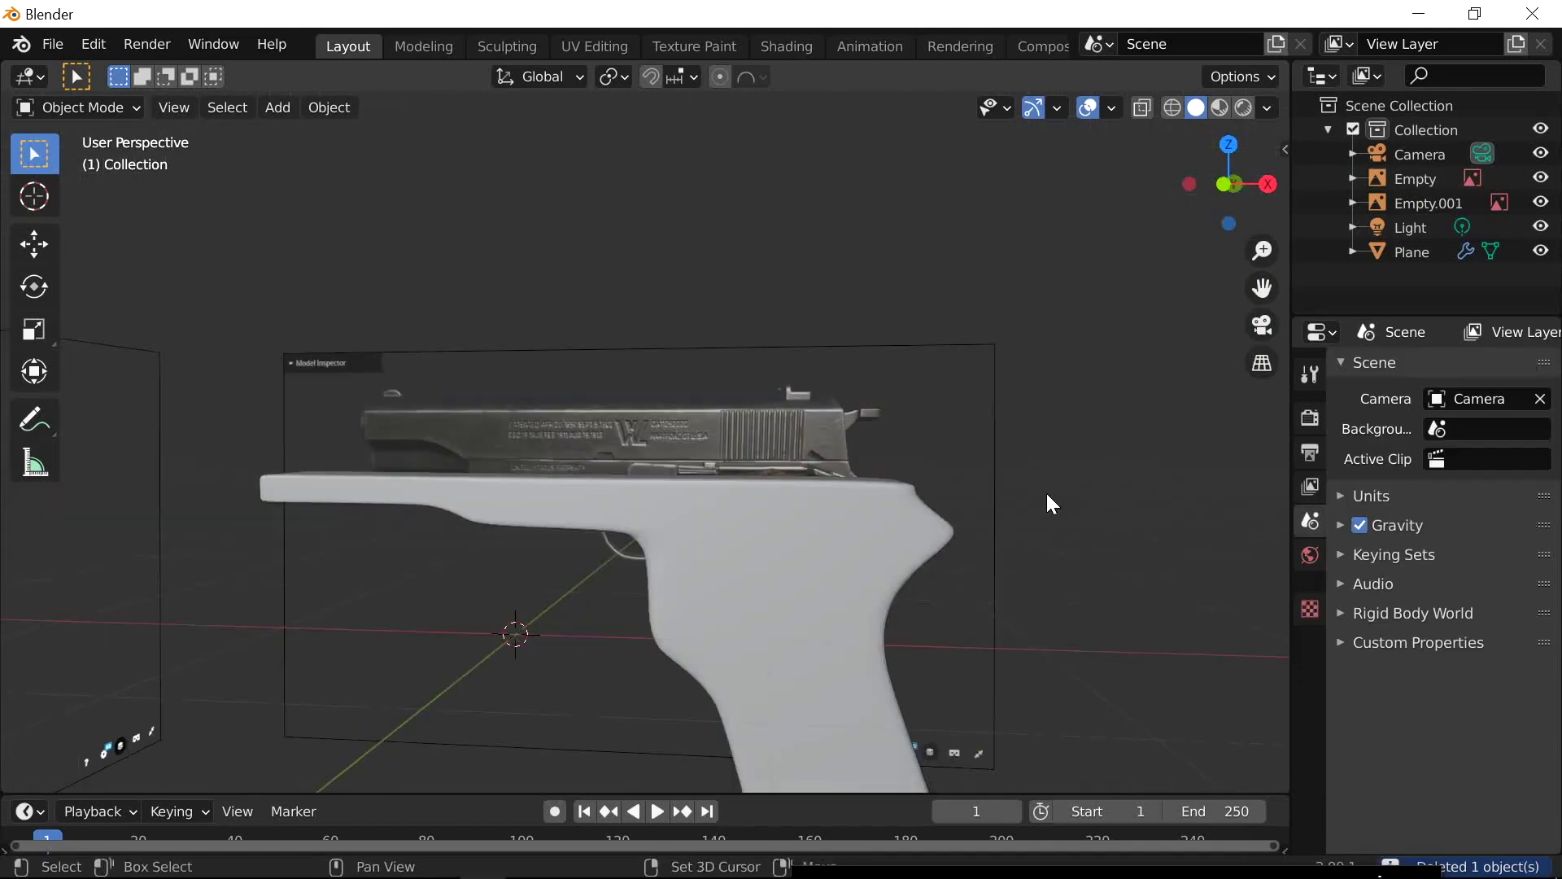
pyautogui.hotkey('shift', 'a')
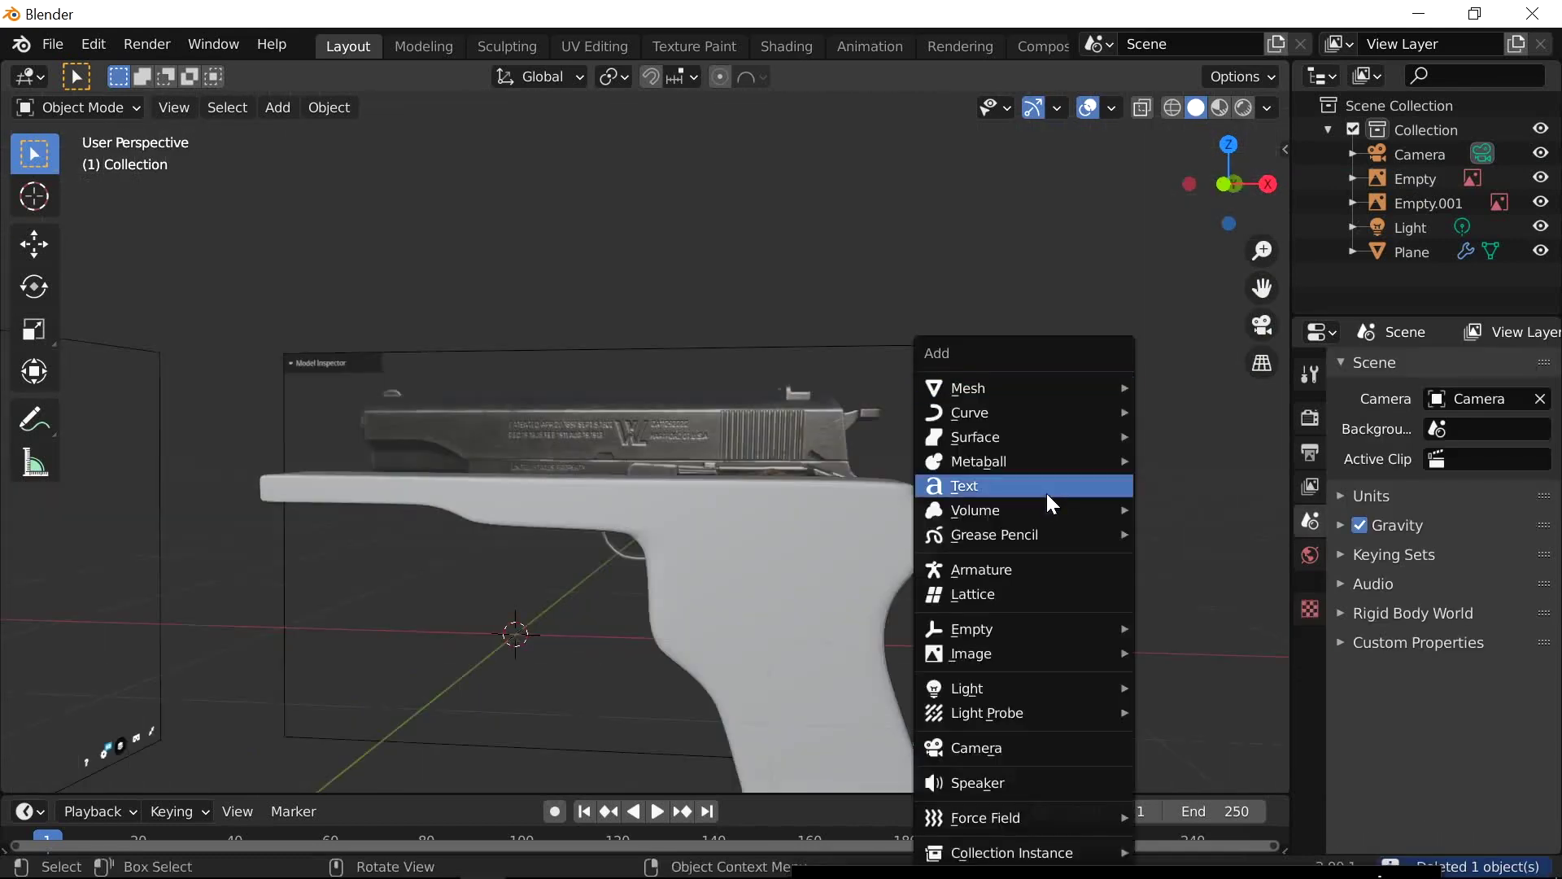
pyautogui.moveTo(1011, 392)
pyautogui.click(1161, 382)
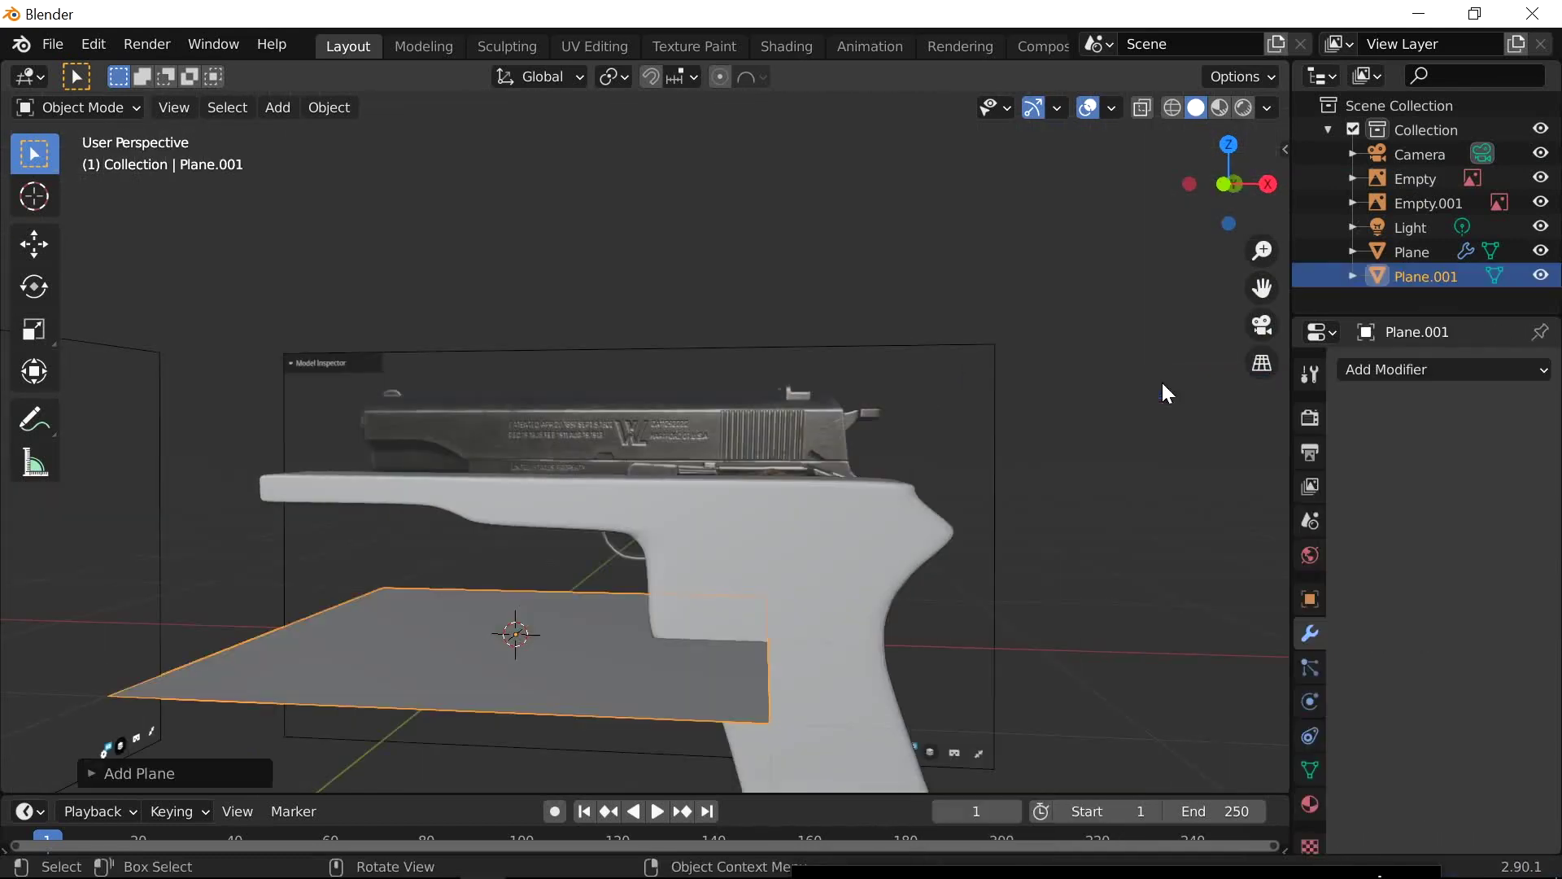
pyautogui.scroll(2, 714, 652)
pyautogui.keyDown('shift'); pyautogui.moveTo(714, 653); pyautogui.dragTo(754, 500, button='middle'); pyautogui.keyUp('shift')
pyautogui.scroll(-3, 789, 529)
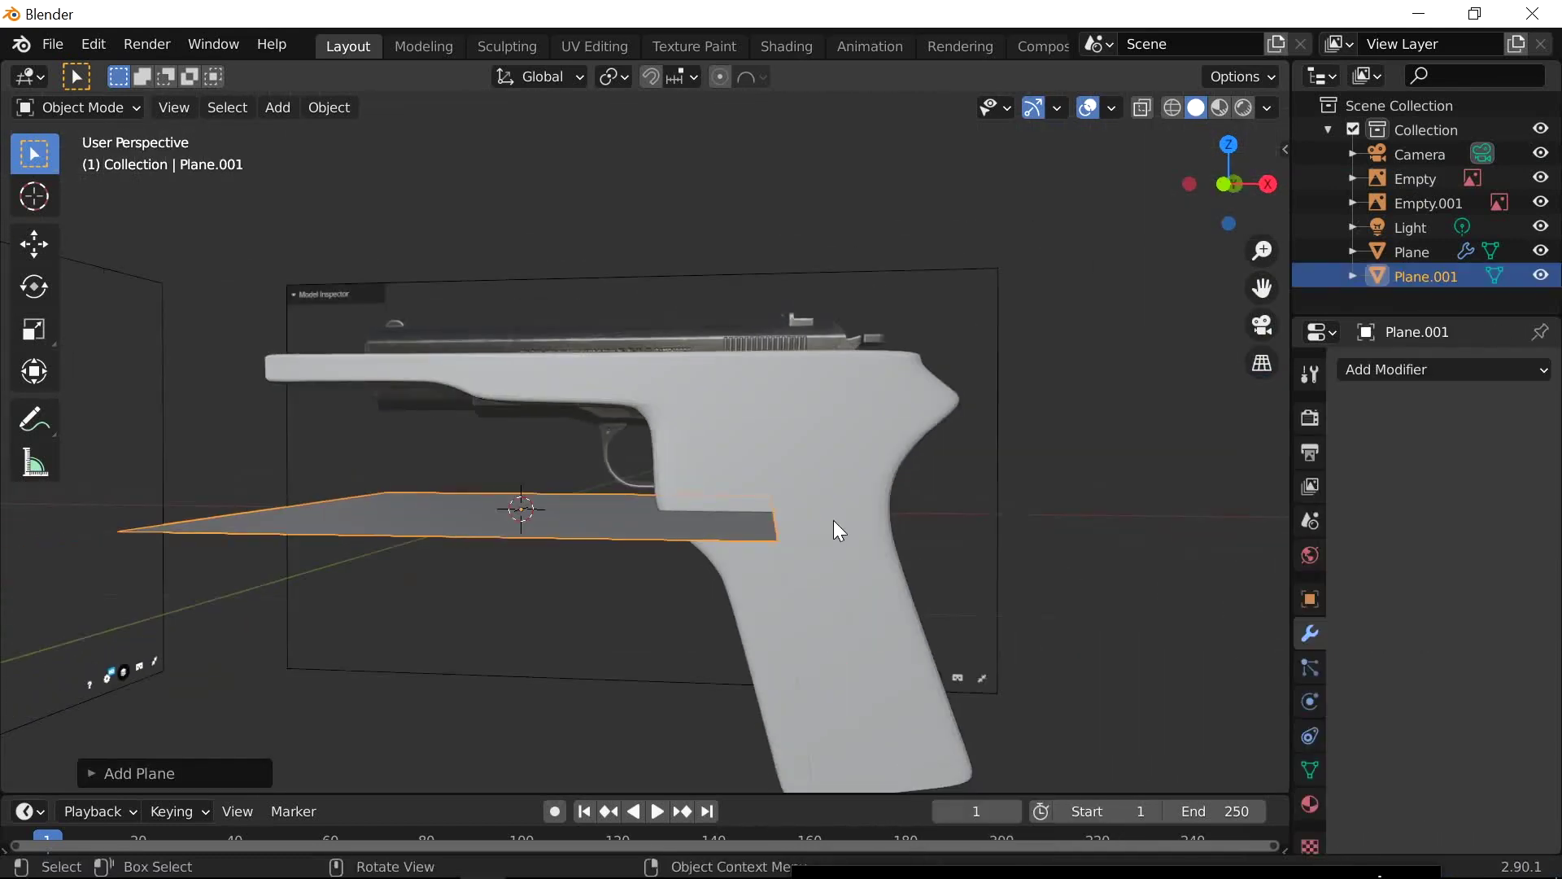
# Rotate the new plane 90° about the global X axis so it stands upright
pyautogui.press('r')
pyautogui.press('x')
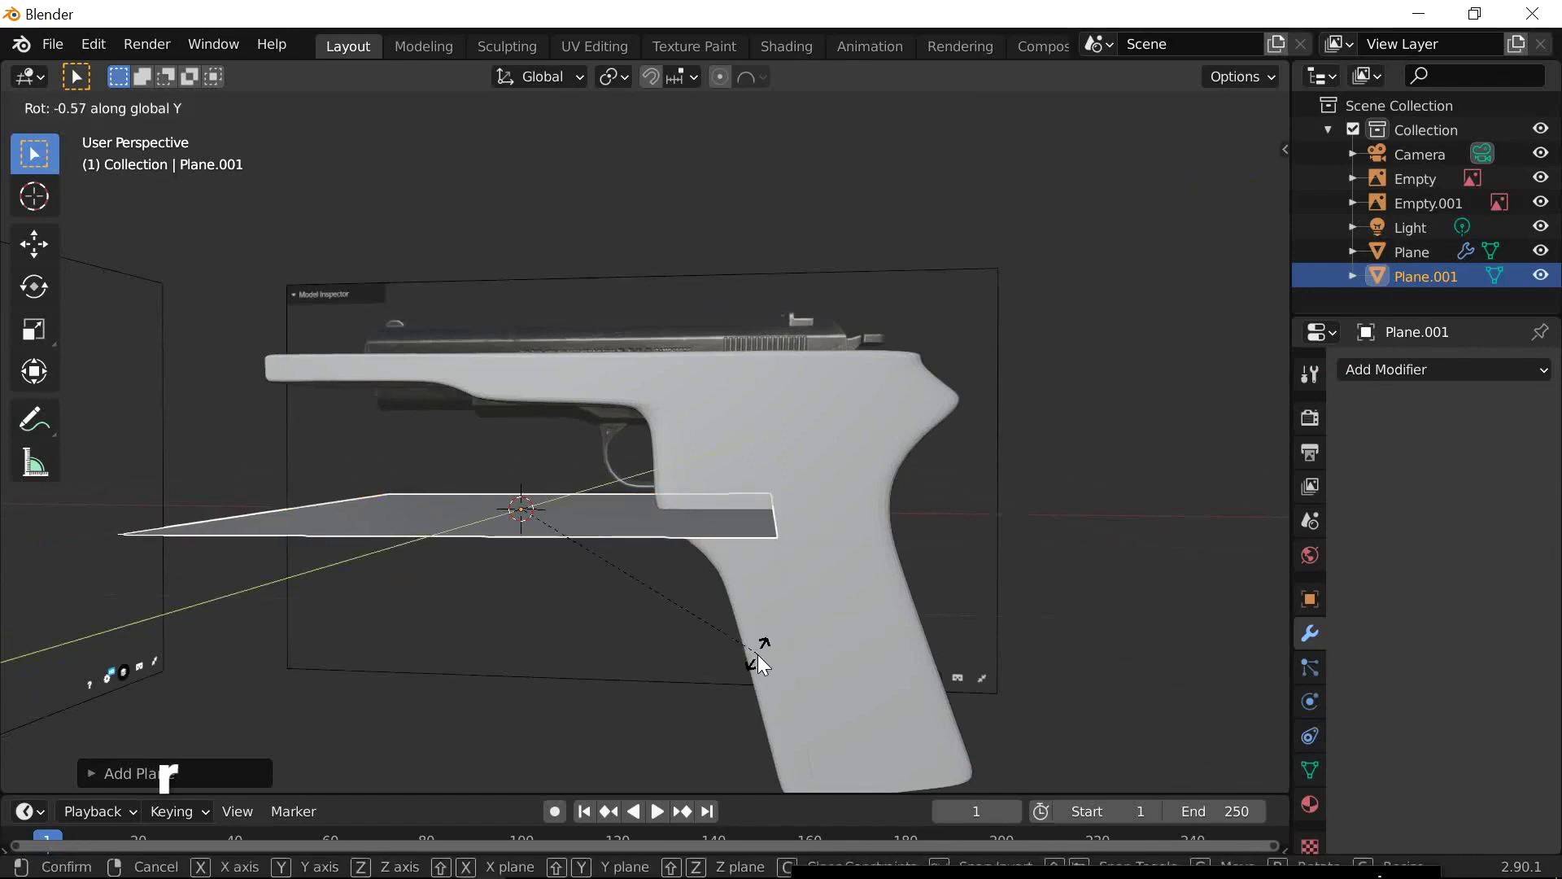
pyautogui.write('90')
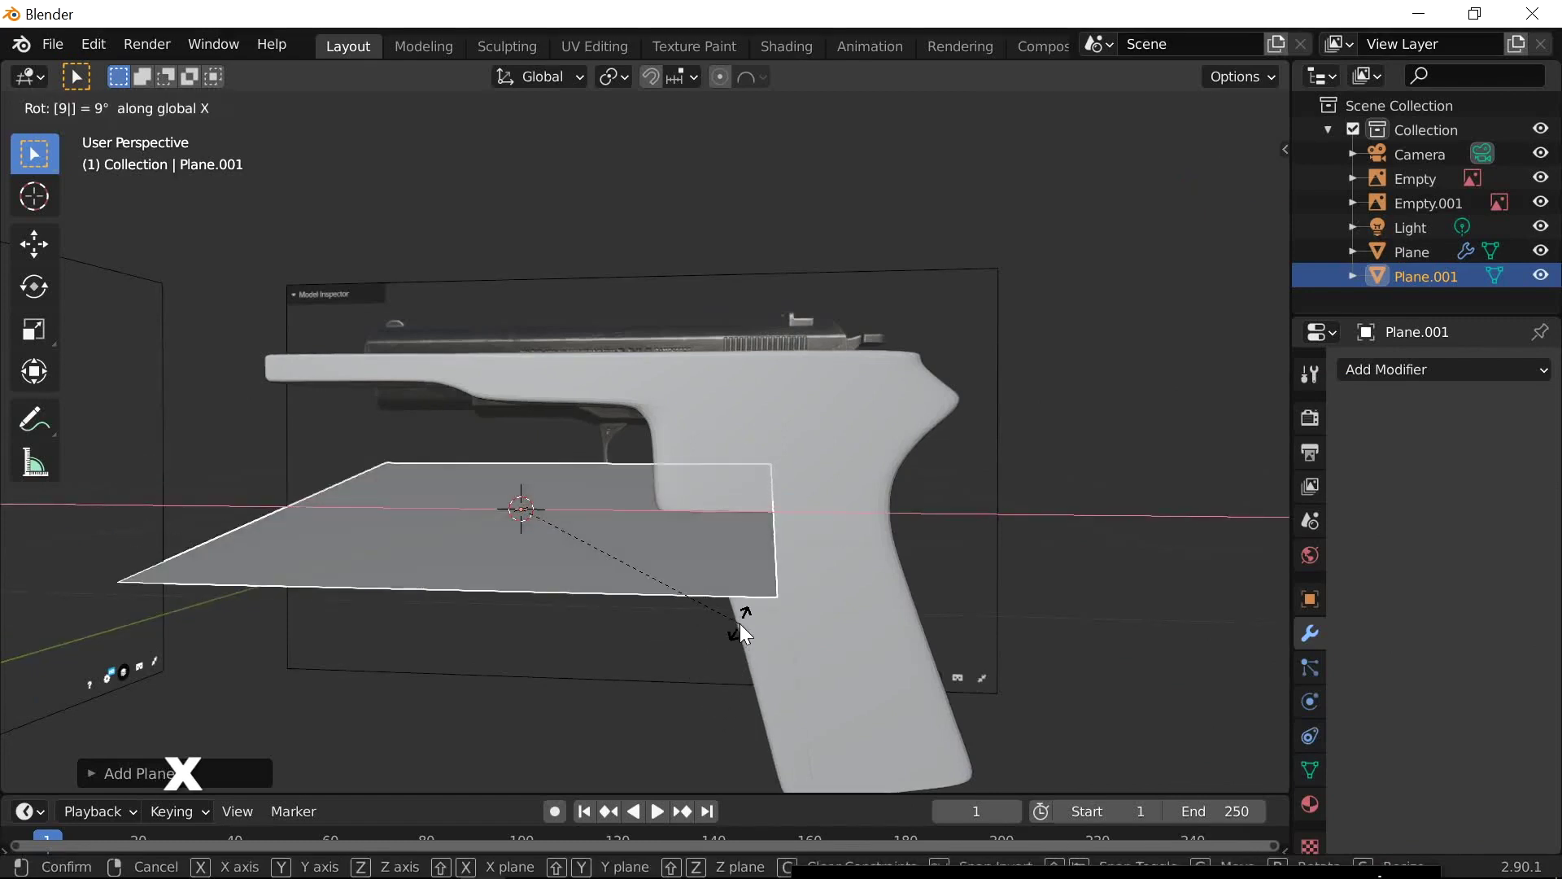
pyautogui.press('Return')
# Scale the plane down to roughly half size and, in front view, place it over the slide's rear with its lower edge on the frame
pyautogui.press('s')
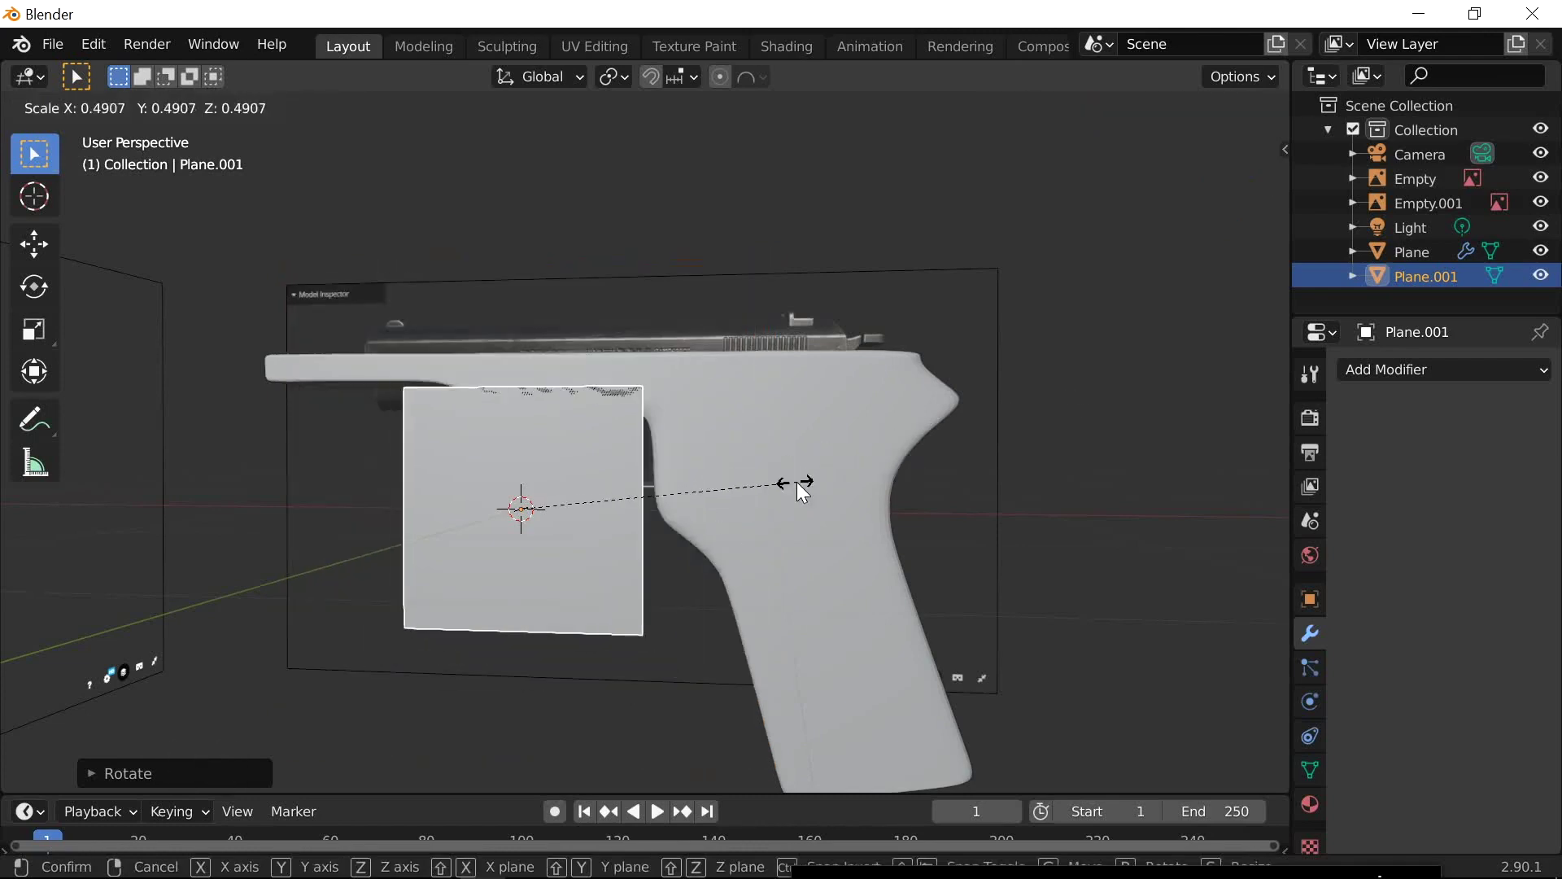
pyautogui.click(769, 488)
pyautogui.click(1224, 181)
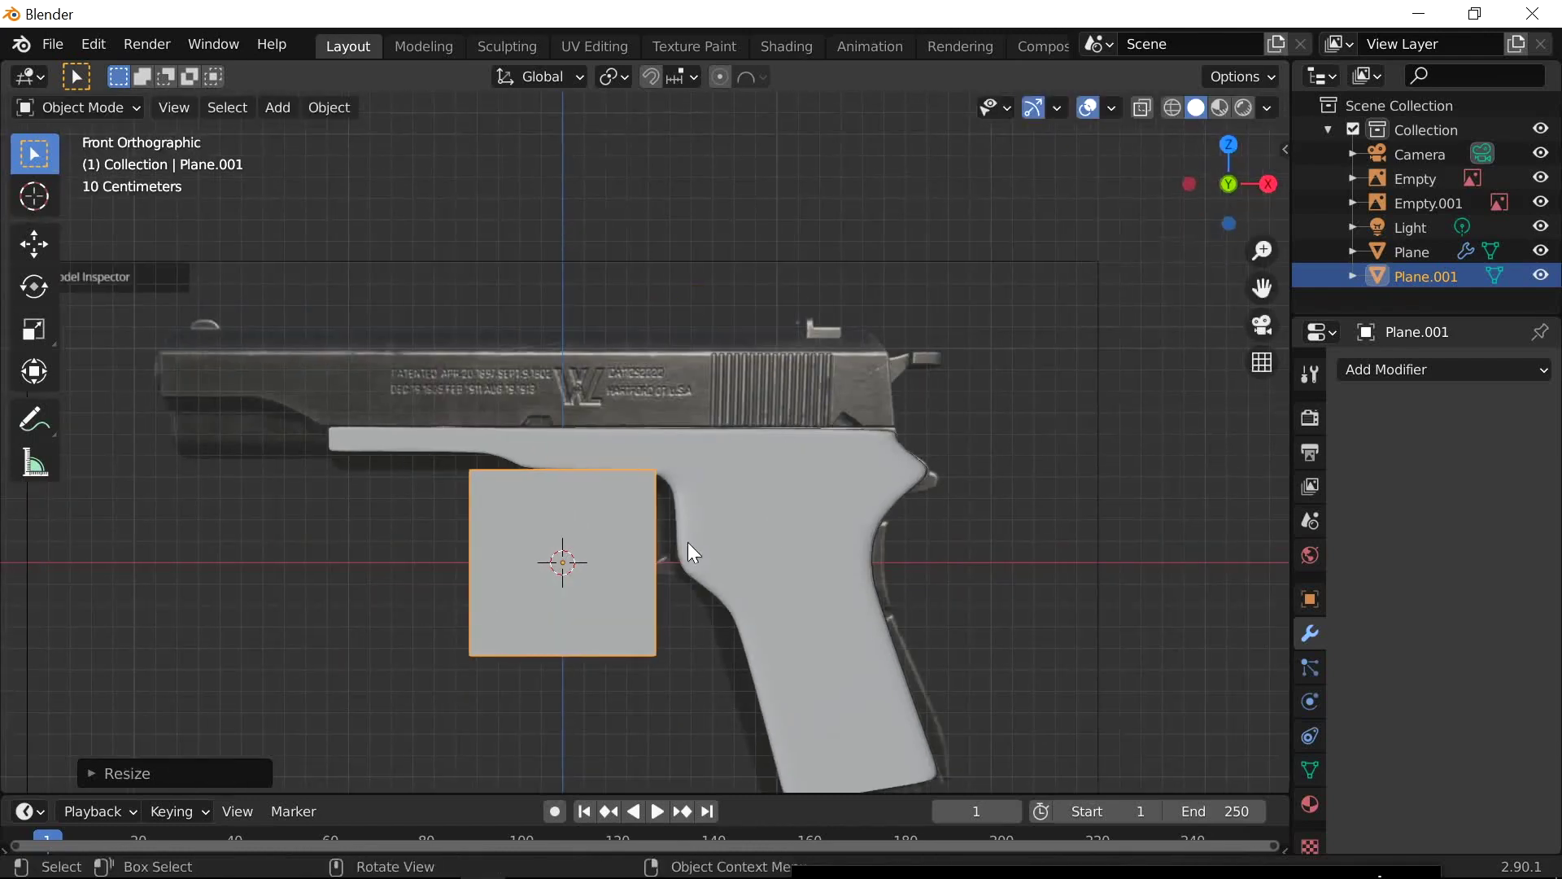
pyautogui.press('g')
pyautogui.click(895, 326)
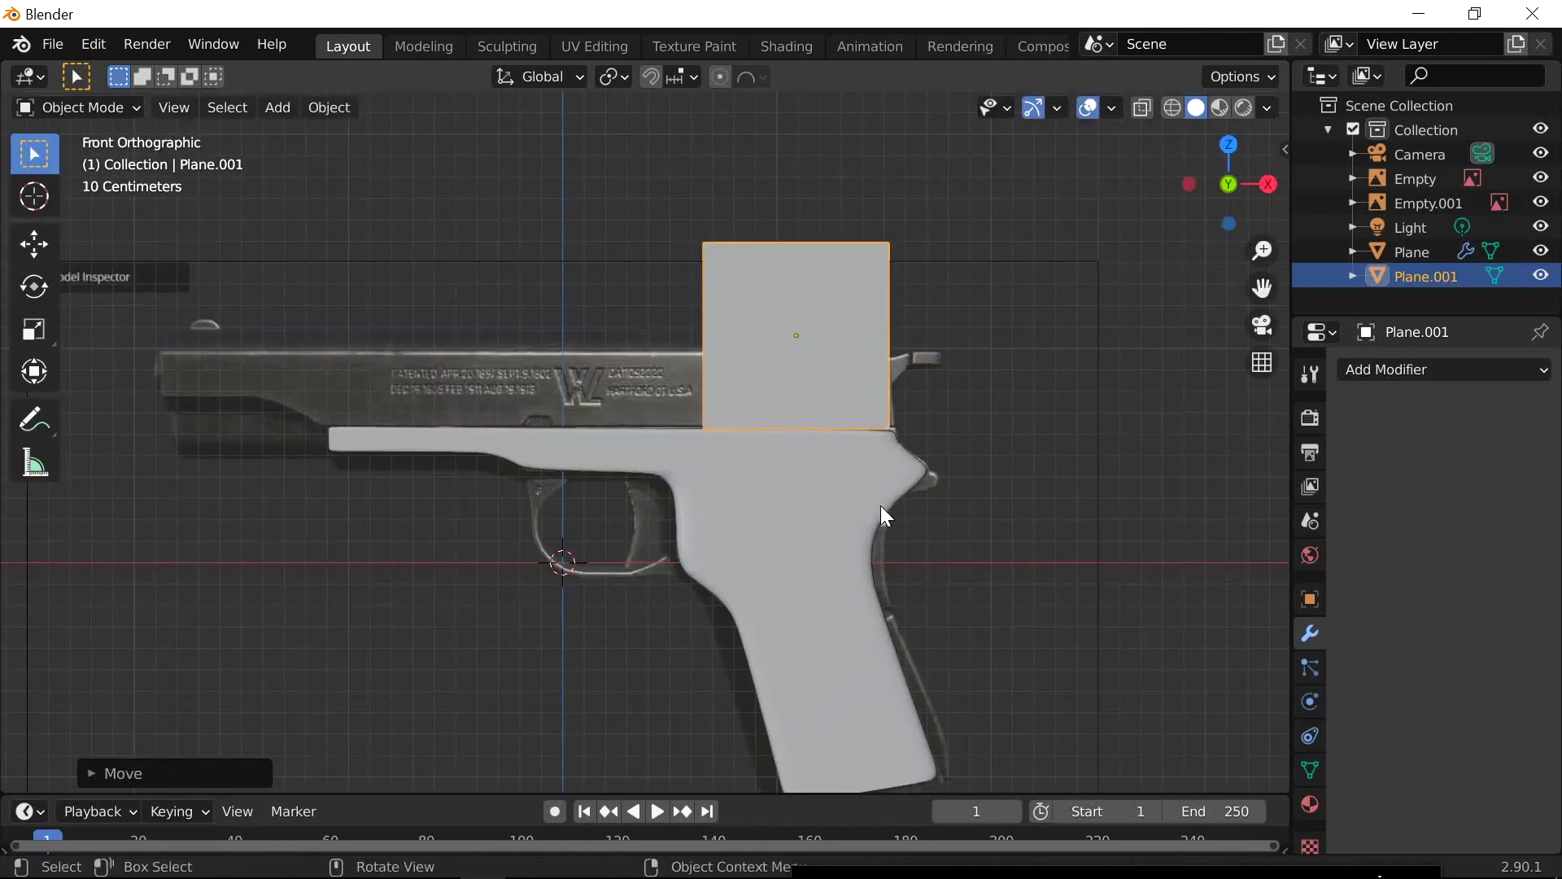
# In Edit Mode, lower the plane's upper edge about 0.5 m along Z to the top line of the slide in the reference
pyautogui.scroll(5, 884, 513)
pyautogui.keyDown('shift'); pyautogui.moveTo(966, 563); pyautogui.dragTo(702, 641, button='middle'); pyautogui.keyUp('shift')
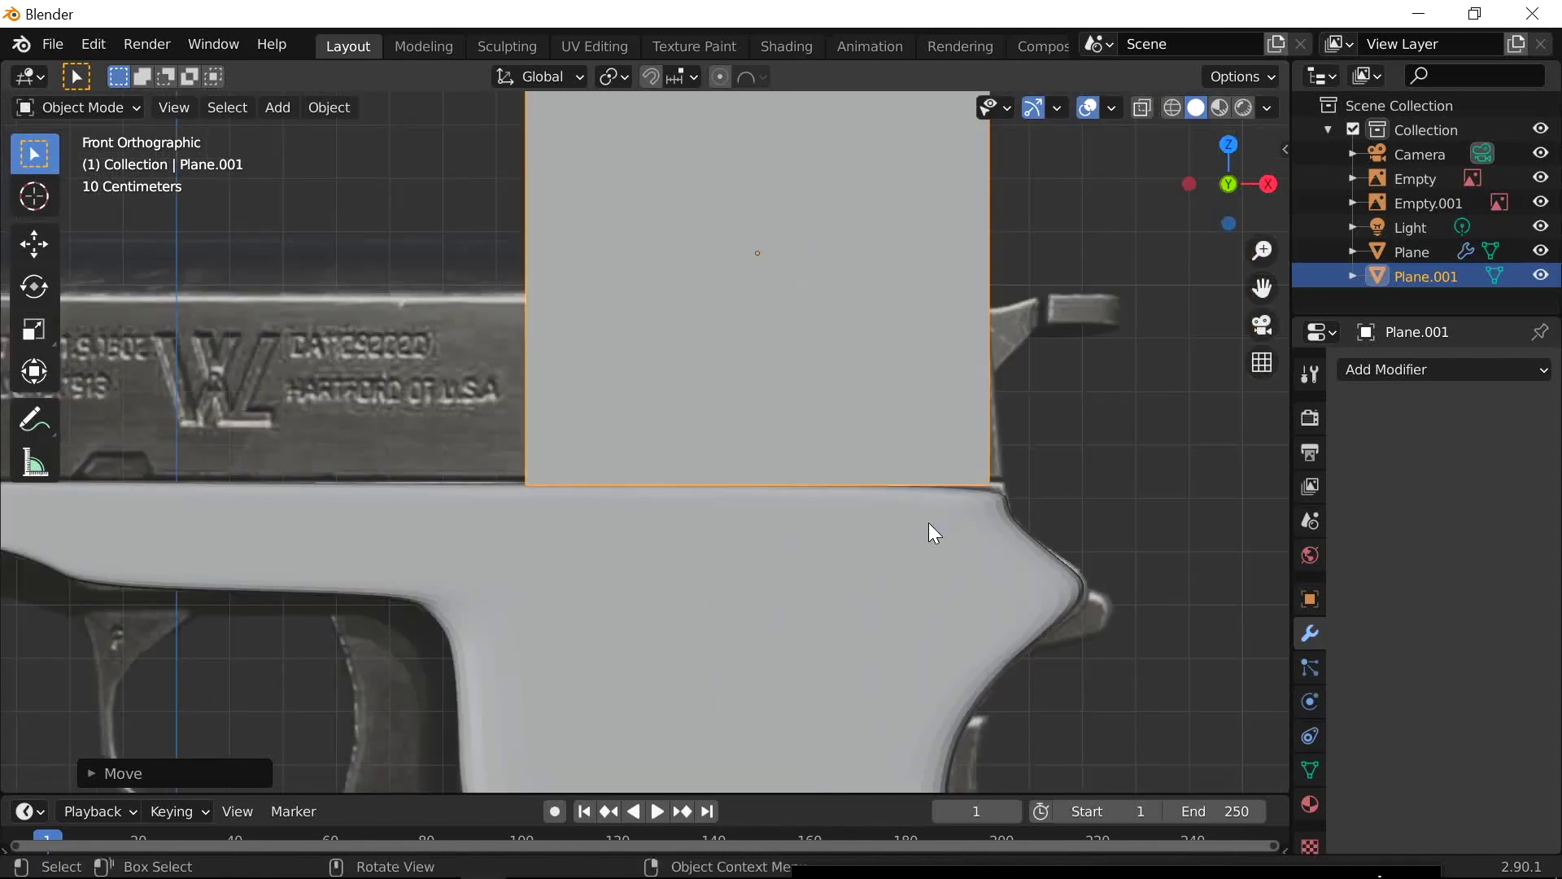
pyautogui.scroll(-1, 816, 568)
pyautogui.keyDown('shift'); pyautogui.moveTo(877, 551); pyautogui.dragTo(799, 587, button='middle'); pyautogui.keyUp('shift')
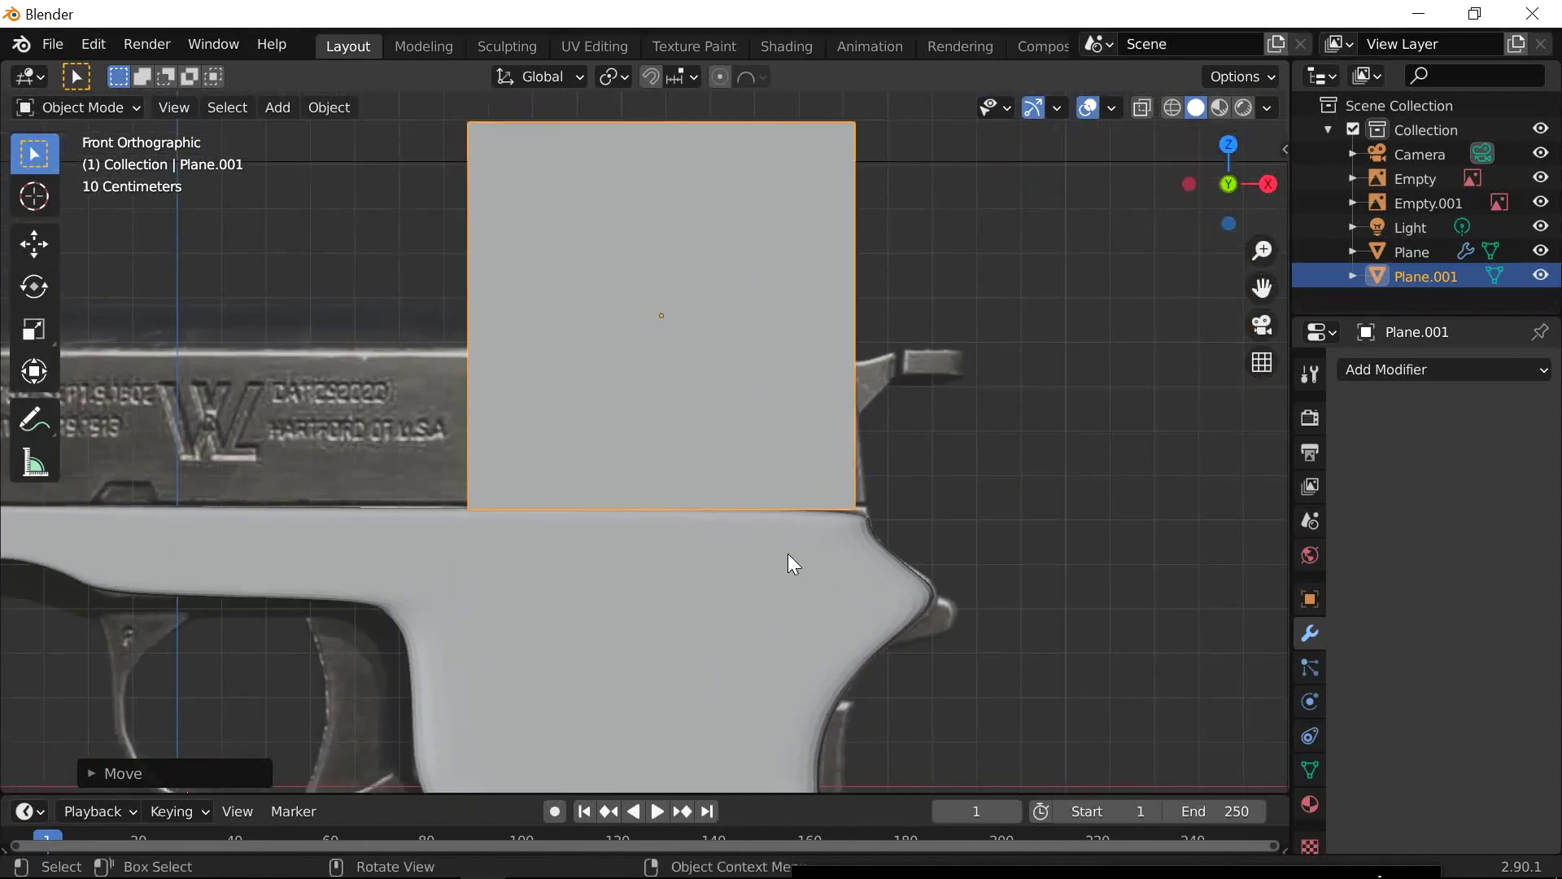
pyautogui.press('Tab')
pyautogui.keyDown('shift'); pyautogui.moveTo(662, 392); pyautogui.dragTo(645, 544, button='middle'); pyautogui.keyUp('shift')
pyautogui.press('1')
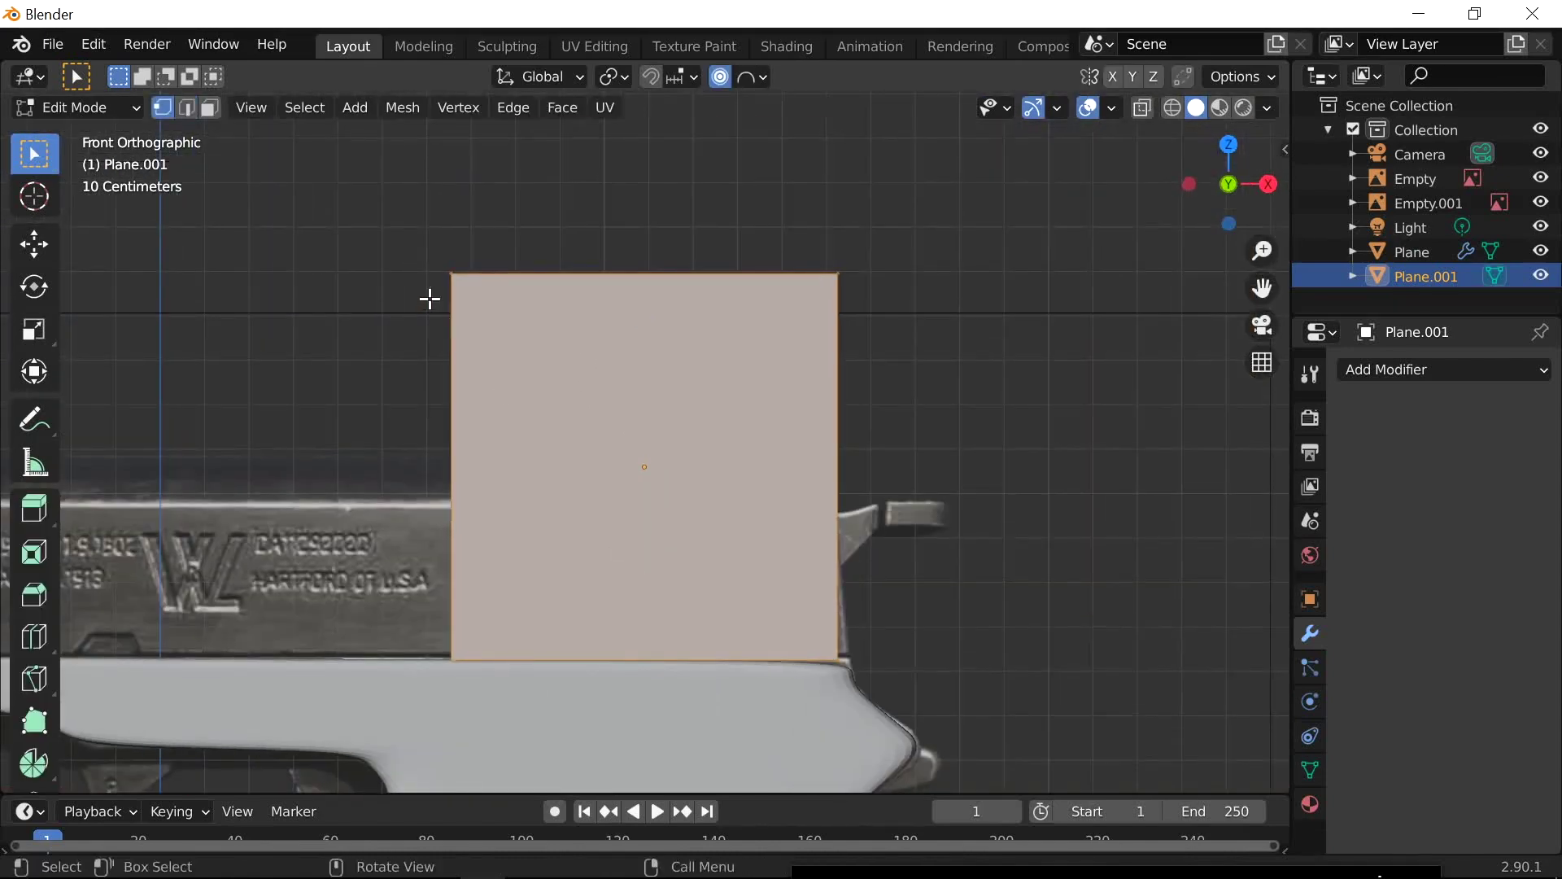
pyautogui.click(429, 253)
pyautogui.press('g')
pyautogui.press('z')
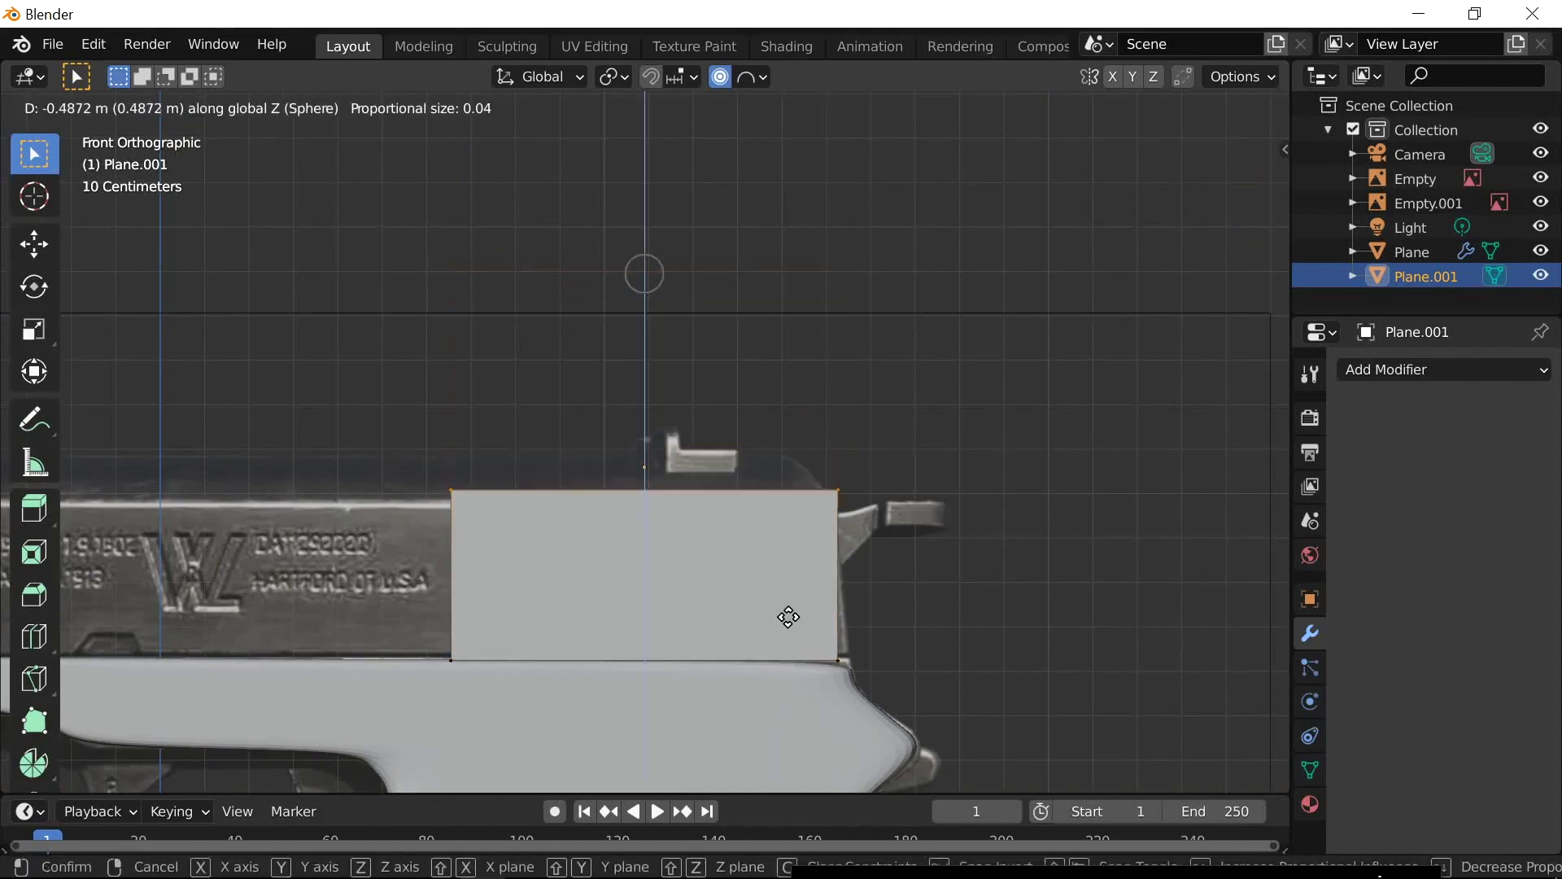
pyautogui.click(783, 638)
# Turn on X-ray and move the plane's lower rear vertex backward to match the slide's slanted back edge
pyautogui.hotkey('alt', 'z')
pyautogui.scroll(2, 862, 675)
pyautogui.click(949, 586)
pyautogui.press('g')
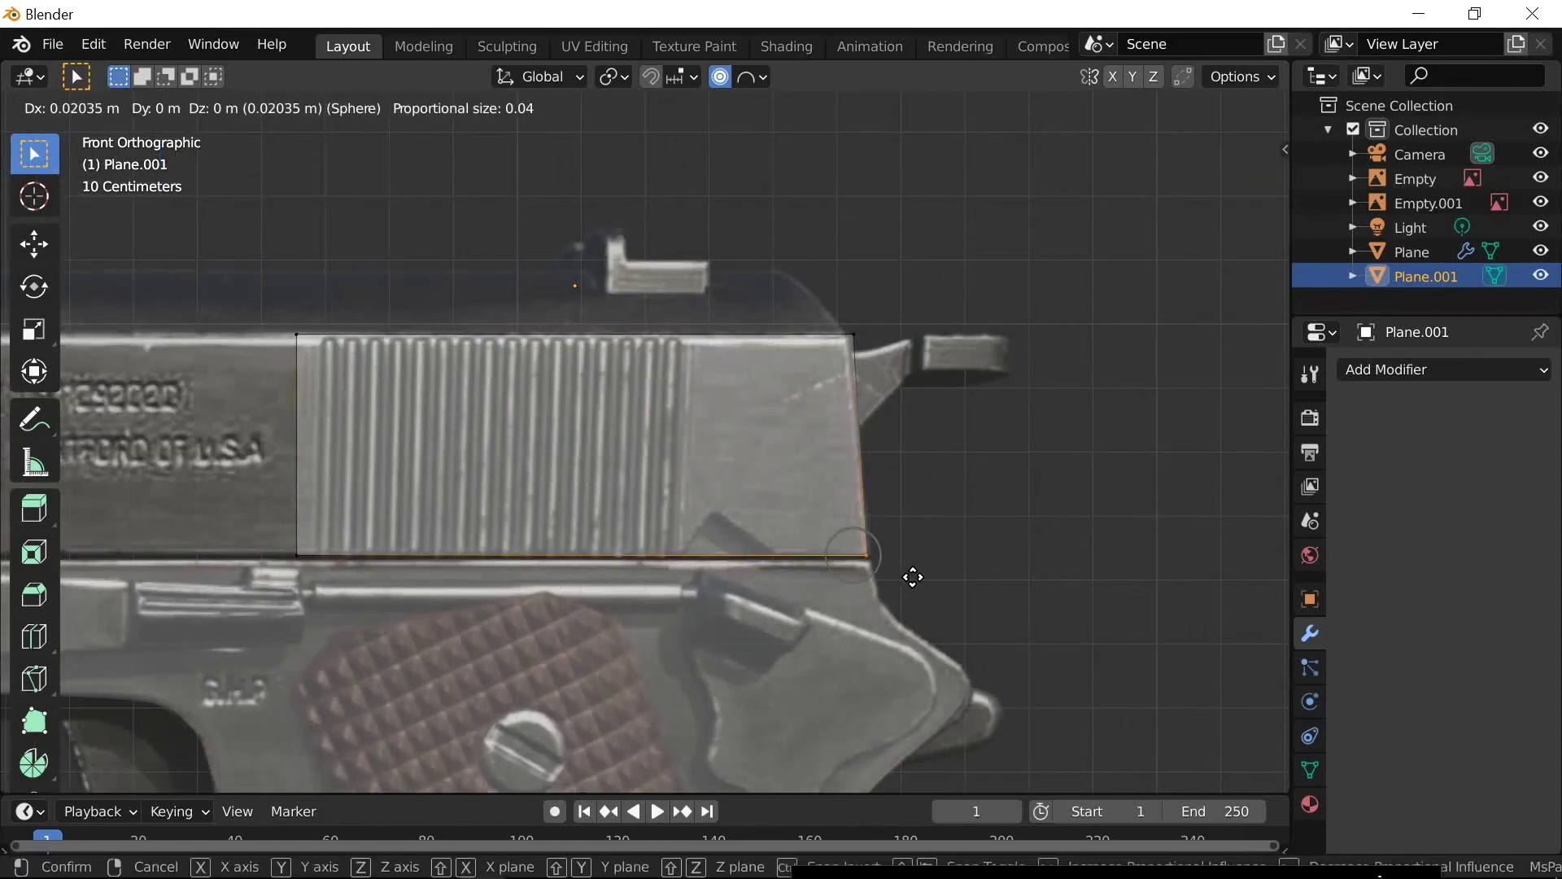
pyautogui.click(921, 567)
# Move the plane's front edge forward along X to the front end of the frame
pyautogui.scroll(-4, 895, 560)
pyautogui.moveTo(602, 383); pyautogui.dragTo(679, 586)
pyautogui.keyDown('shift'); pyautogui.moveTo(833, 521); pyautogui.dragTo(957, 532, button='middle'); pyautogui.keyUp('shift')
pyautogui.press('g')
pyautogui.press('x')
pyautogui.click(407, 533)
# Extrude the front edge forward along X to the point where the slide's lower curve begins
pyautogui.scroll(6, 656, 670)
pyautogui.keyDown('shift'); pyautogui.moveTo(268, 569); pyautogui.dragTo(663, 482, button='middle'); pyautogui.keyUp('shift')
pyautogui.press('e')
pyautogui.press('x')
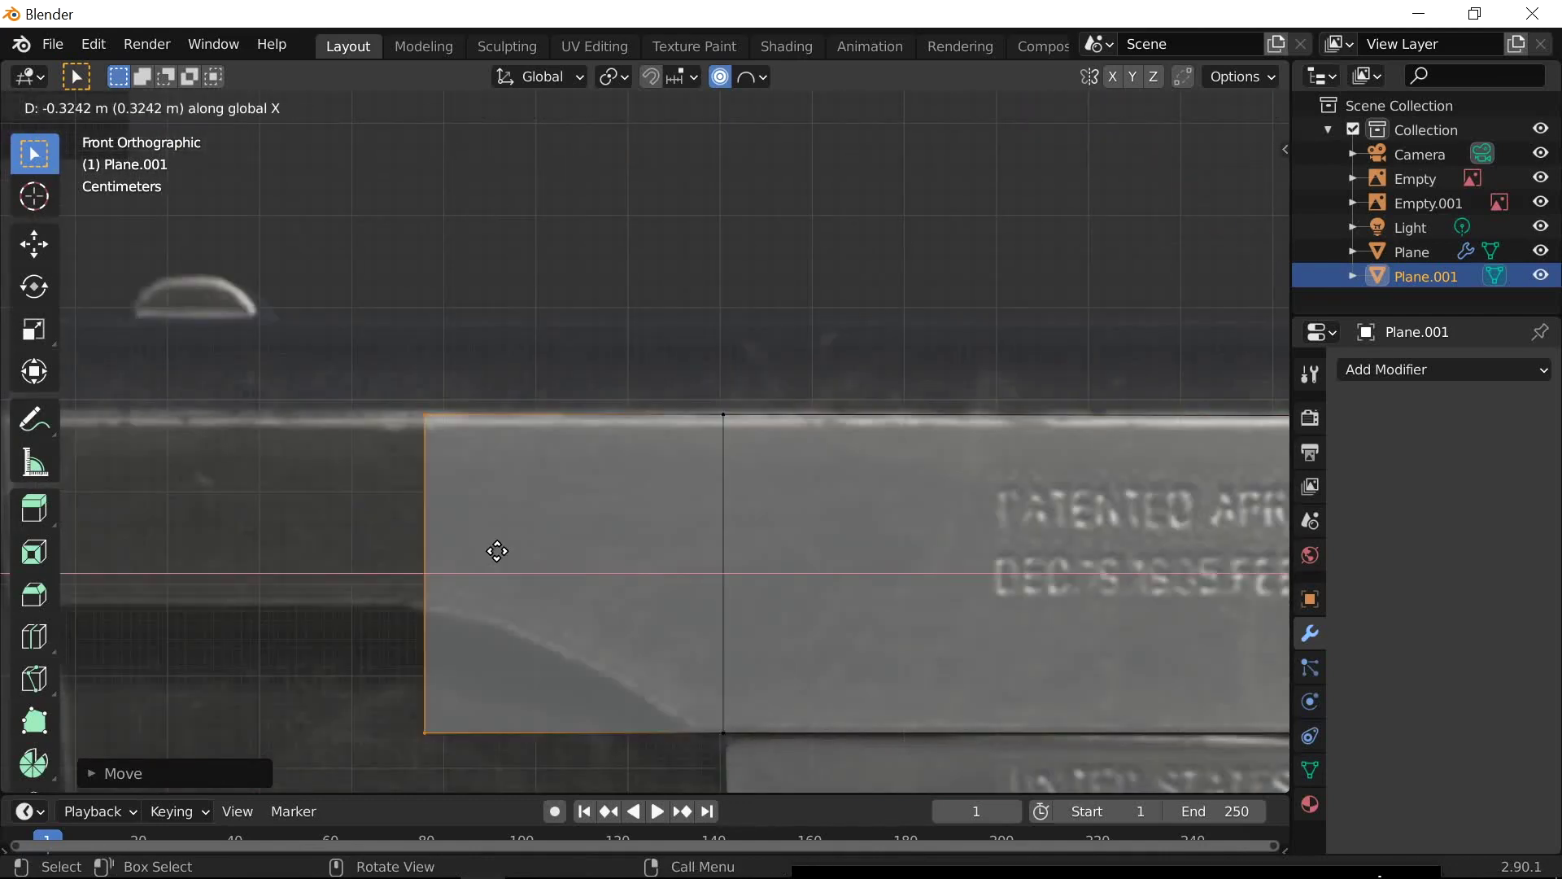
pyautogui.click(482, 558)
# Add three evenly spaced vertical loop cuts across the newly extruded front section
pyautogui.keyDown('shift'); pyautogui.moveTo(575, 645); pyautogui.dragTo(593, 613, button='middle'); pyautogui.keyUp('shift')
pyautogui.hotkey('ctrl', 'r')
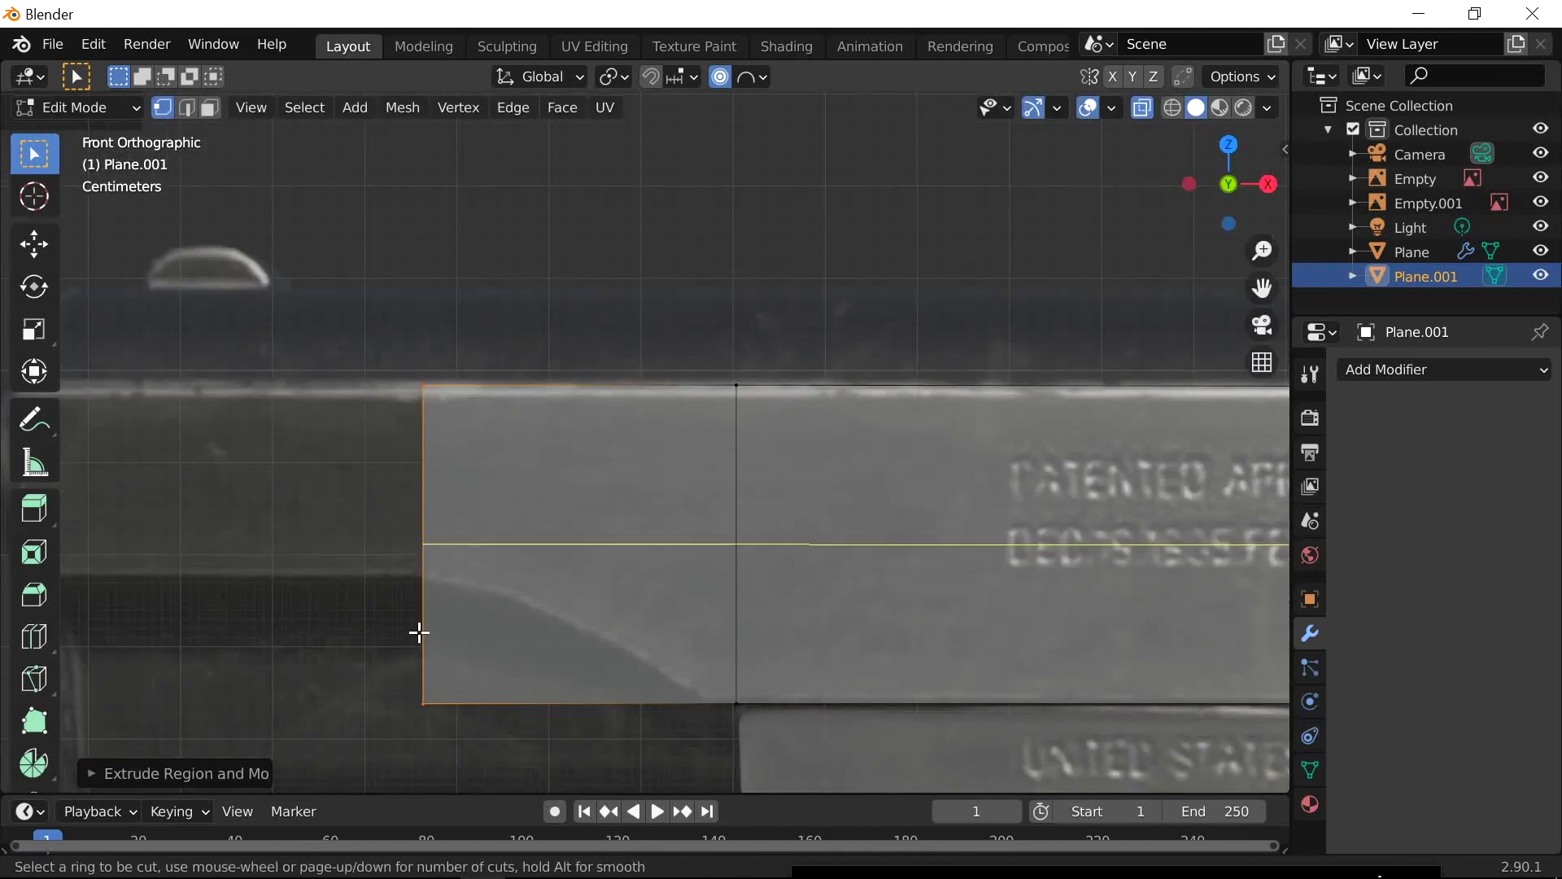
pyautogui.scroll(2, 525, 443)
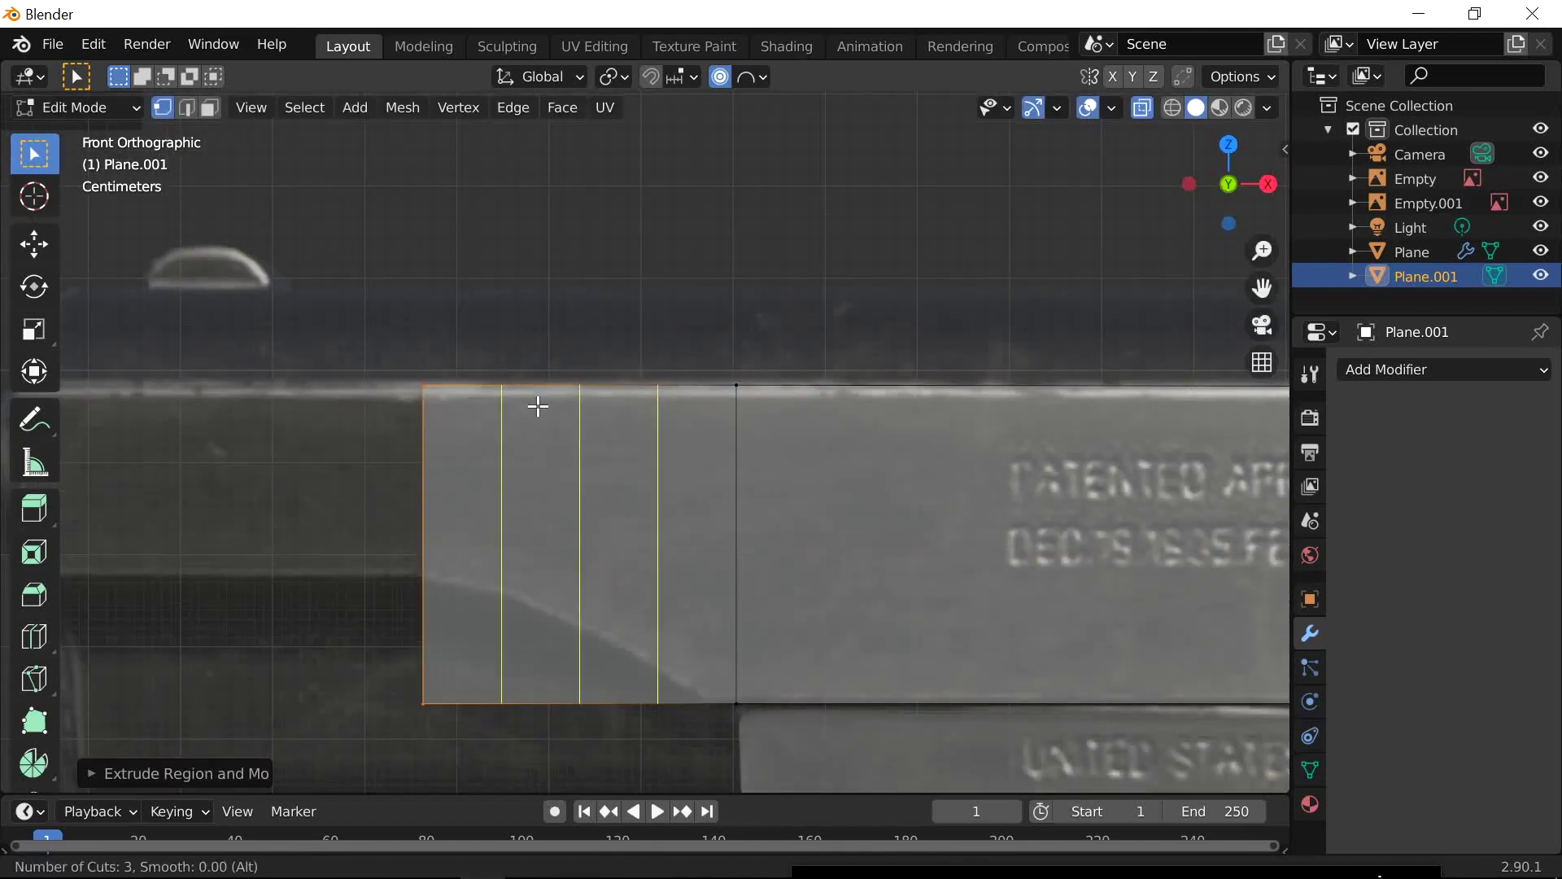
pyautogui.click(572, 391)
pyautogui.rightClick(586, 621)
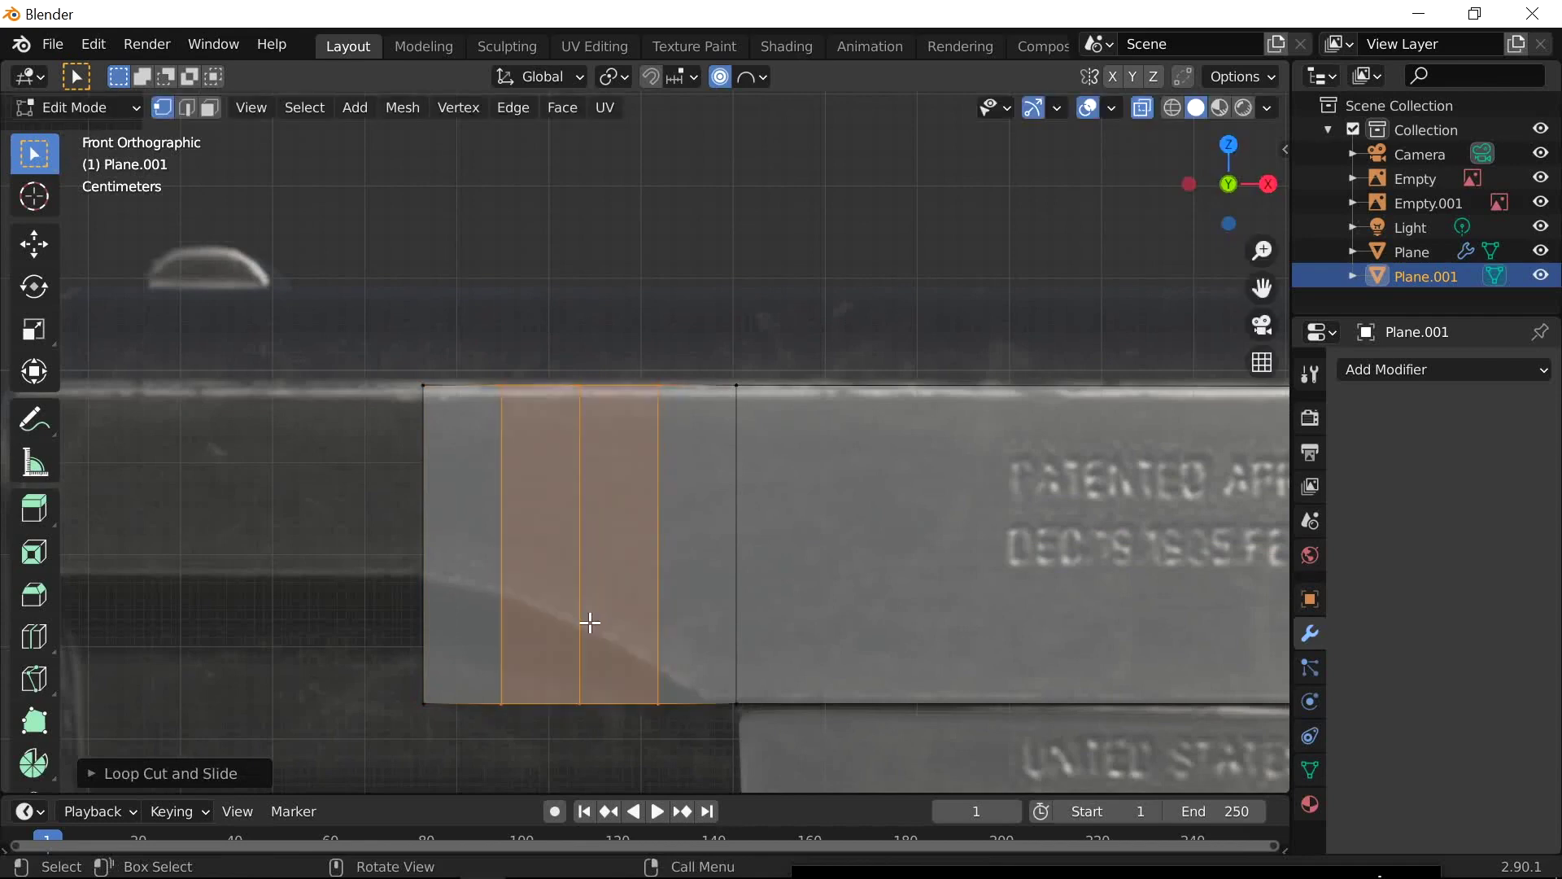
pyautogui.scroll(2, 604, 522)
pyautogui.keyDown('shift'); pyautogui.moveTo(604, 522); pyautogui.dragTo(656, 485, button='middle'); pyautogui.keyUp('shift')
pyautogui.scroll(-1, 656, 485)
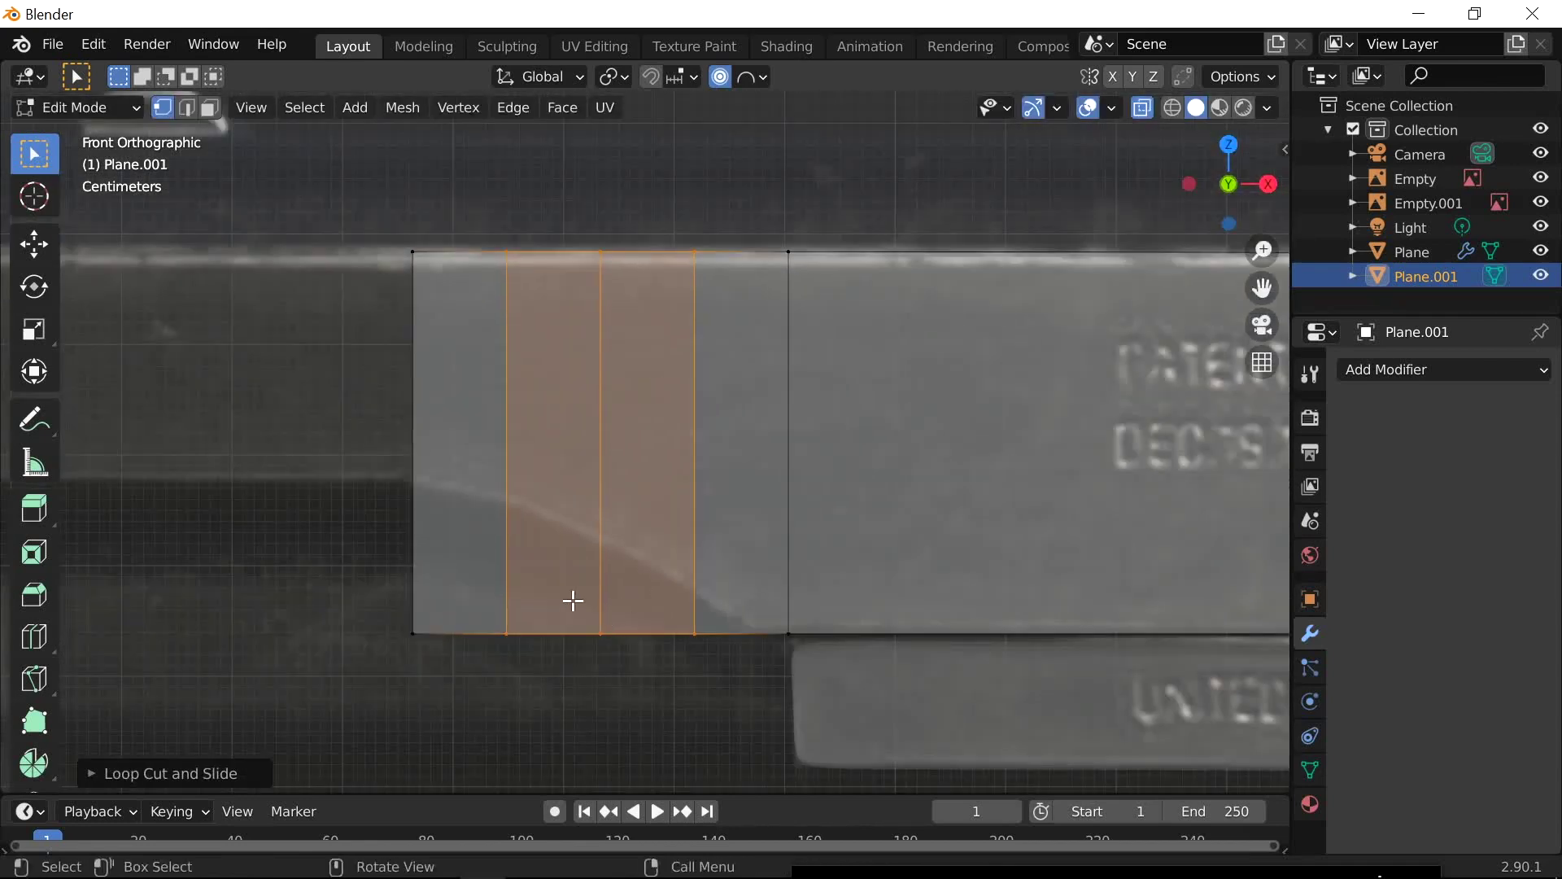
pyautogui.click(605, 653)
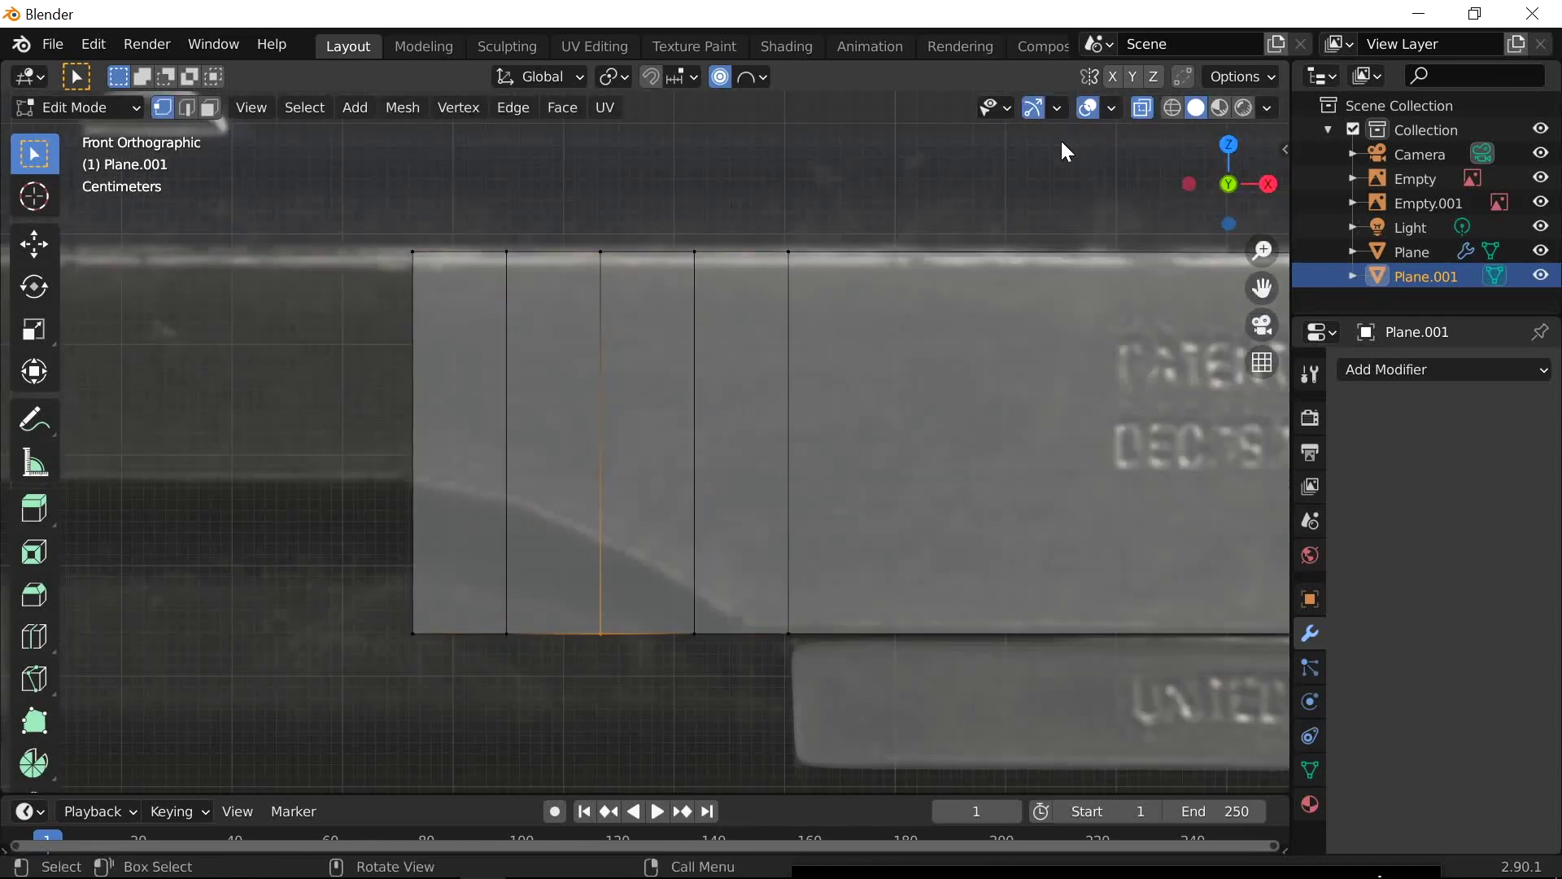
pyautogui.press('g')
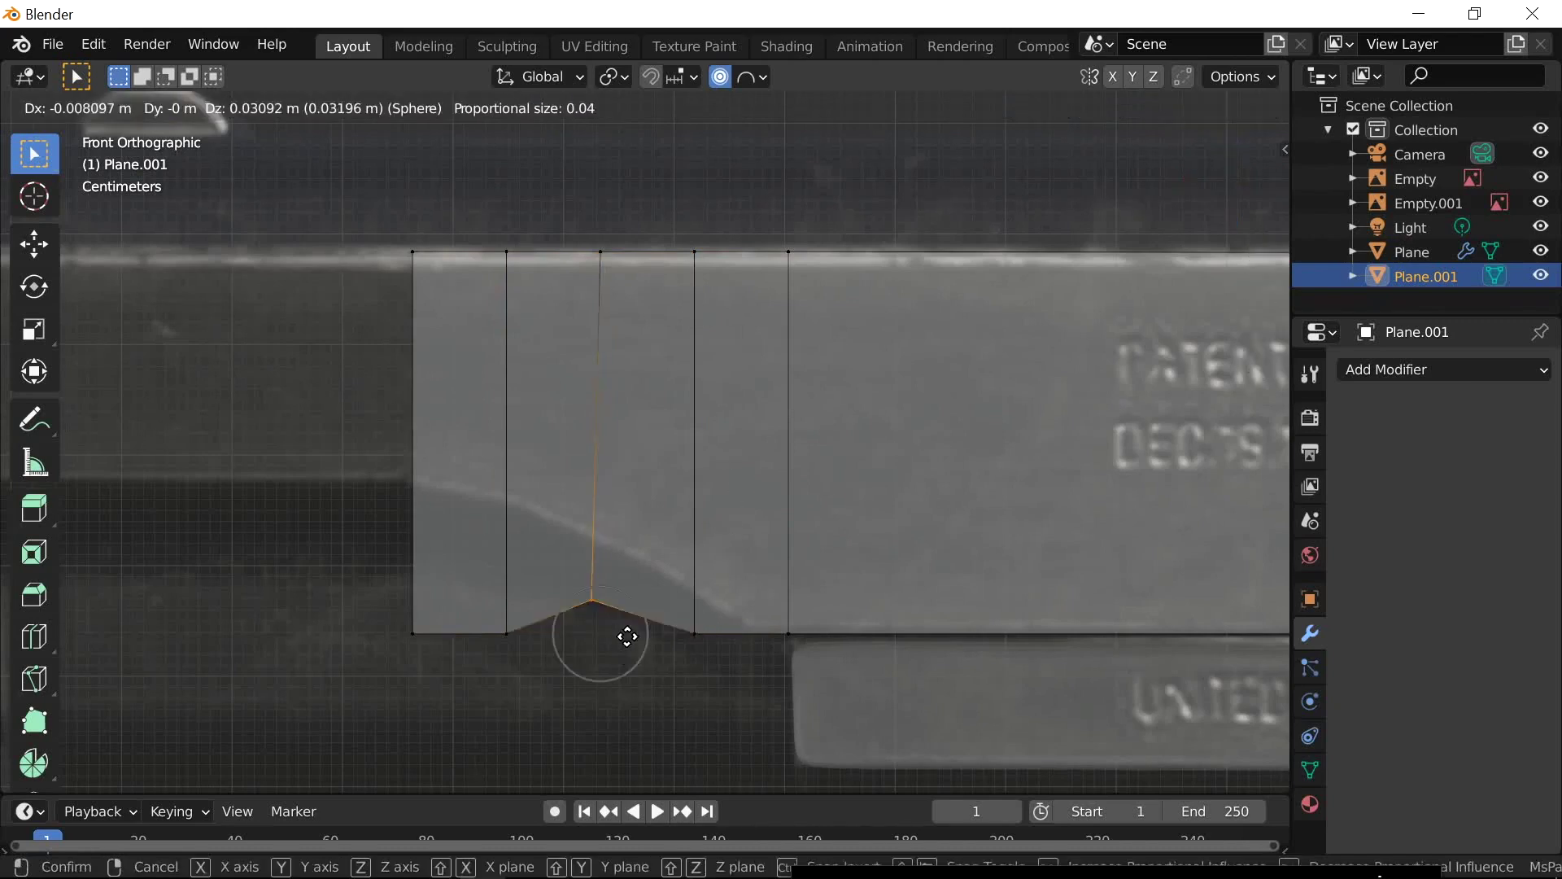
pyautogui.scroll(-3, 625, 618)
pyautogui.scroll(-8, 626, 617)
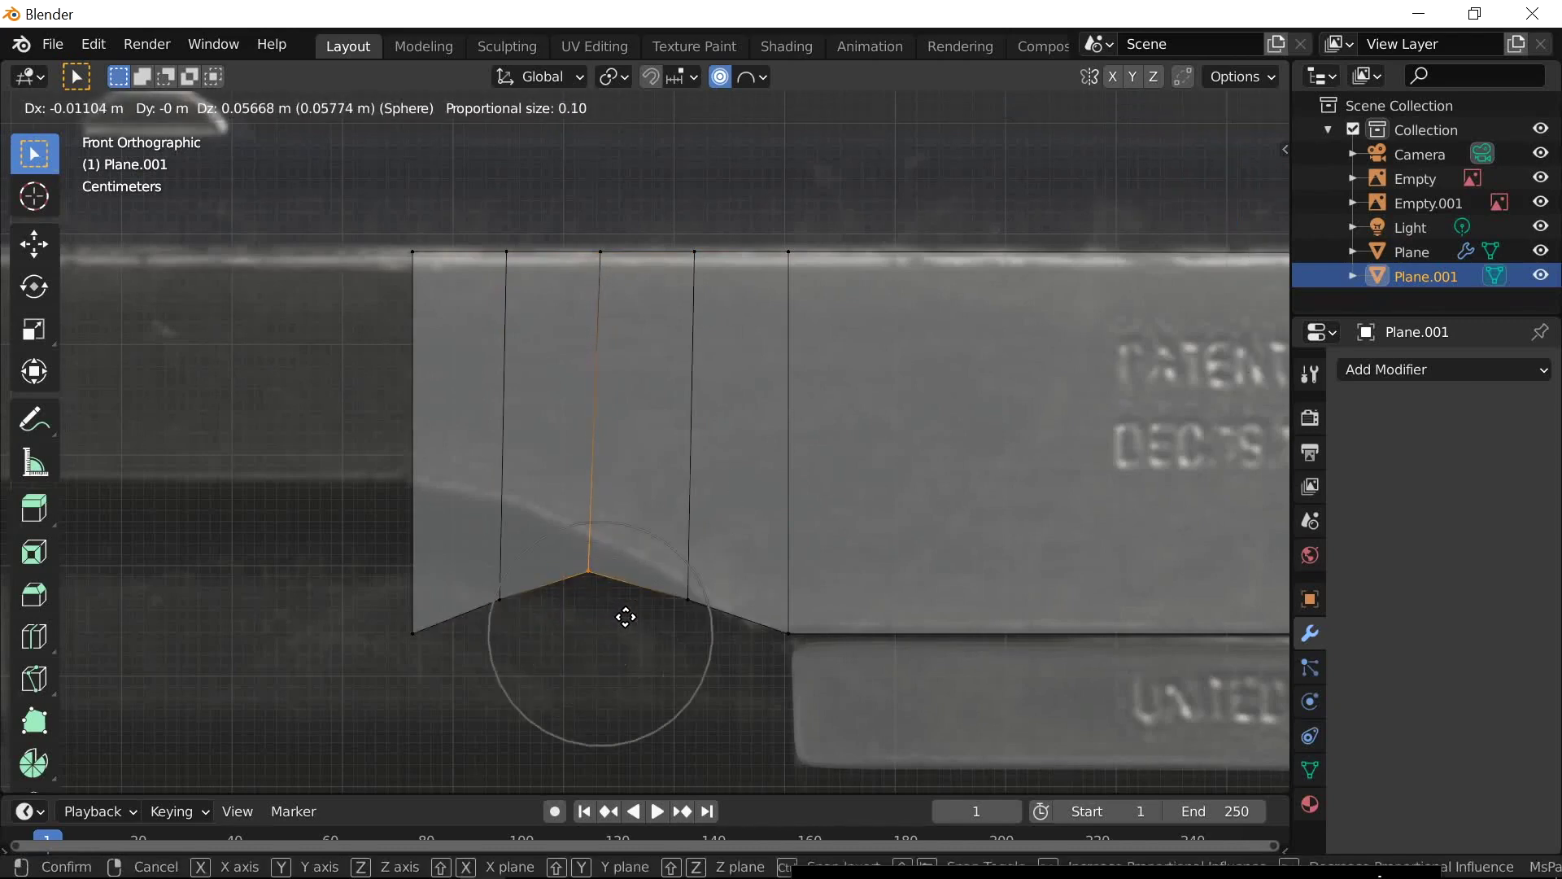
pyautogui.scroll(2, 626, 618)
pyautogui.scroll(-10, 626, 617)
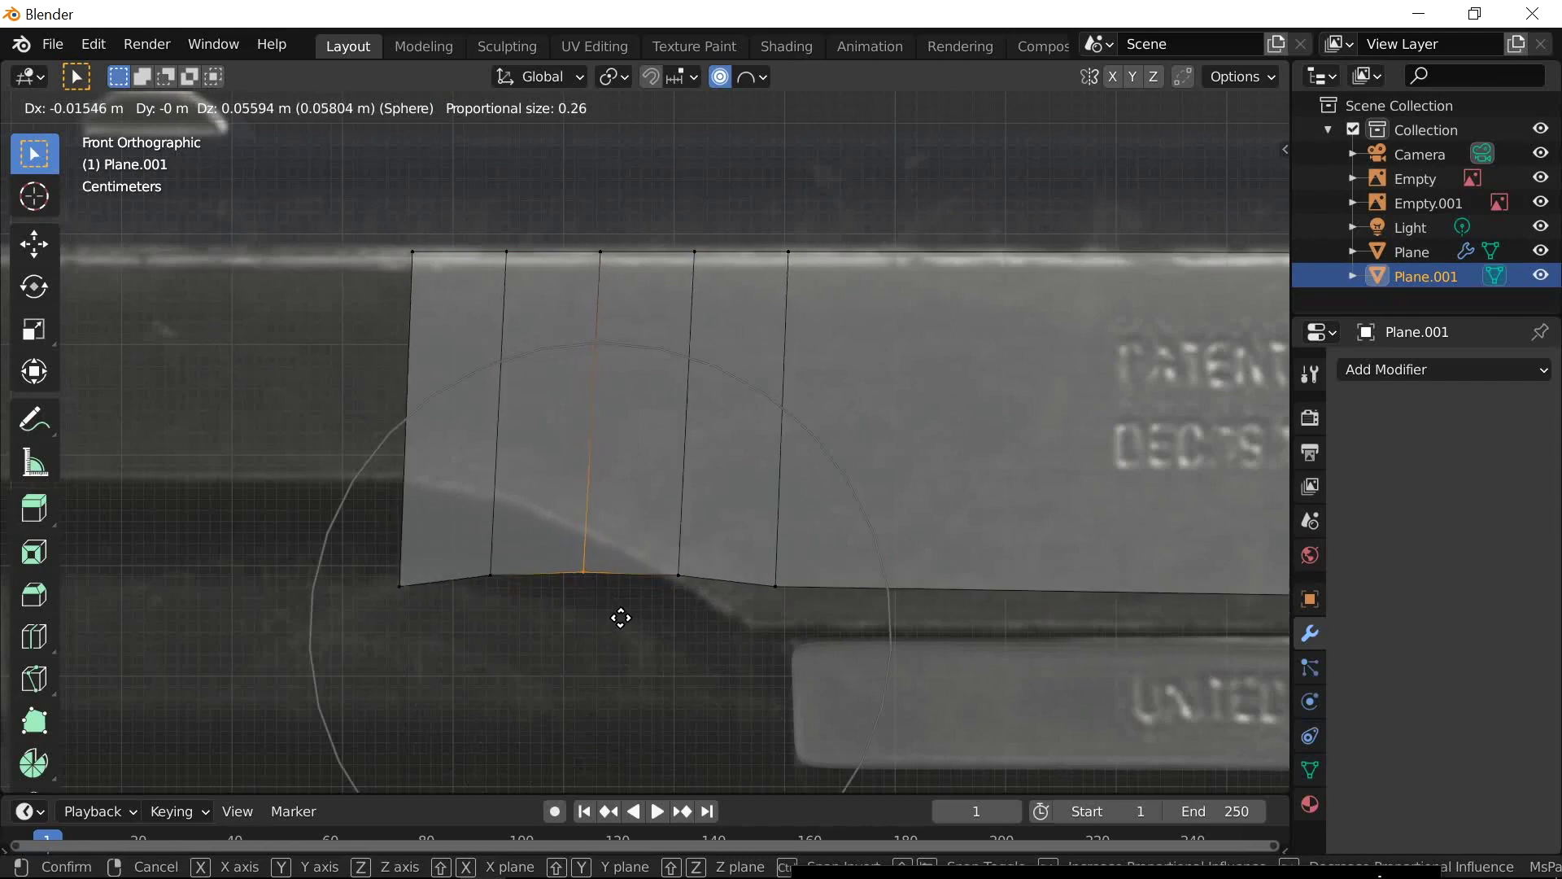
pyautogui.rightClick(621, 617)
# Raise the lower front vertex about 0.13 m with proportional editing at size 0.26, bending the lower edge along the slide's curve
pyautogui.keyDown('shift'); pyautogui.moveTo(432, 624); pyautogui.dragTo(520, 603, button='middle'); pyautogui.keyUp('shift')
pyautogui.click(480, 586)
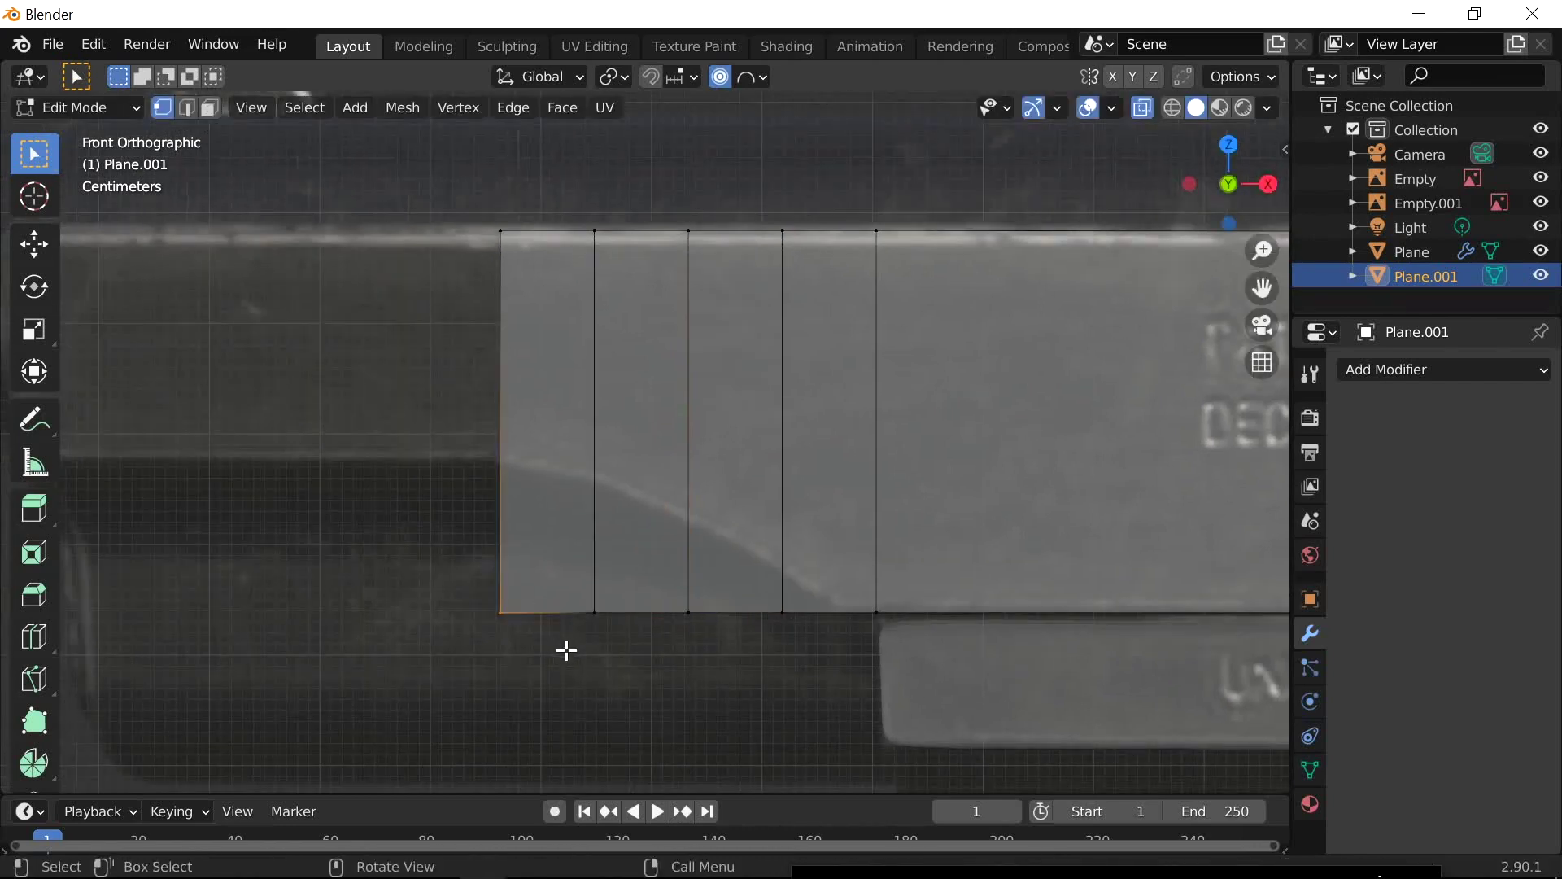
pyautogui.press('g')
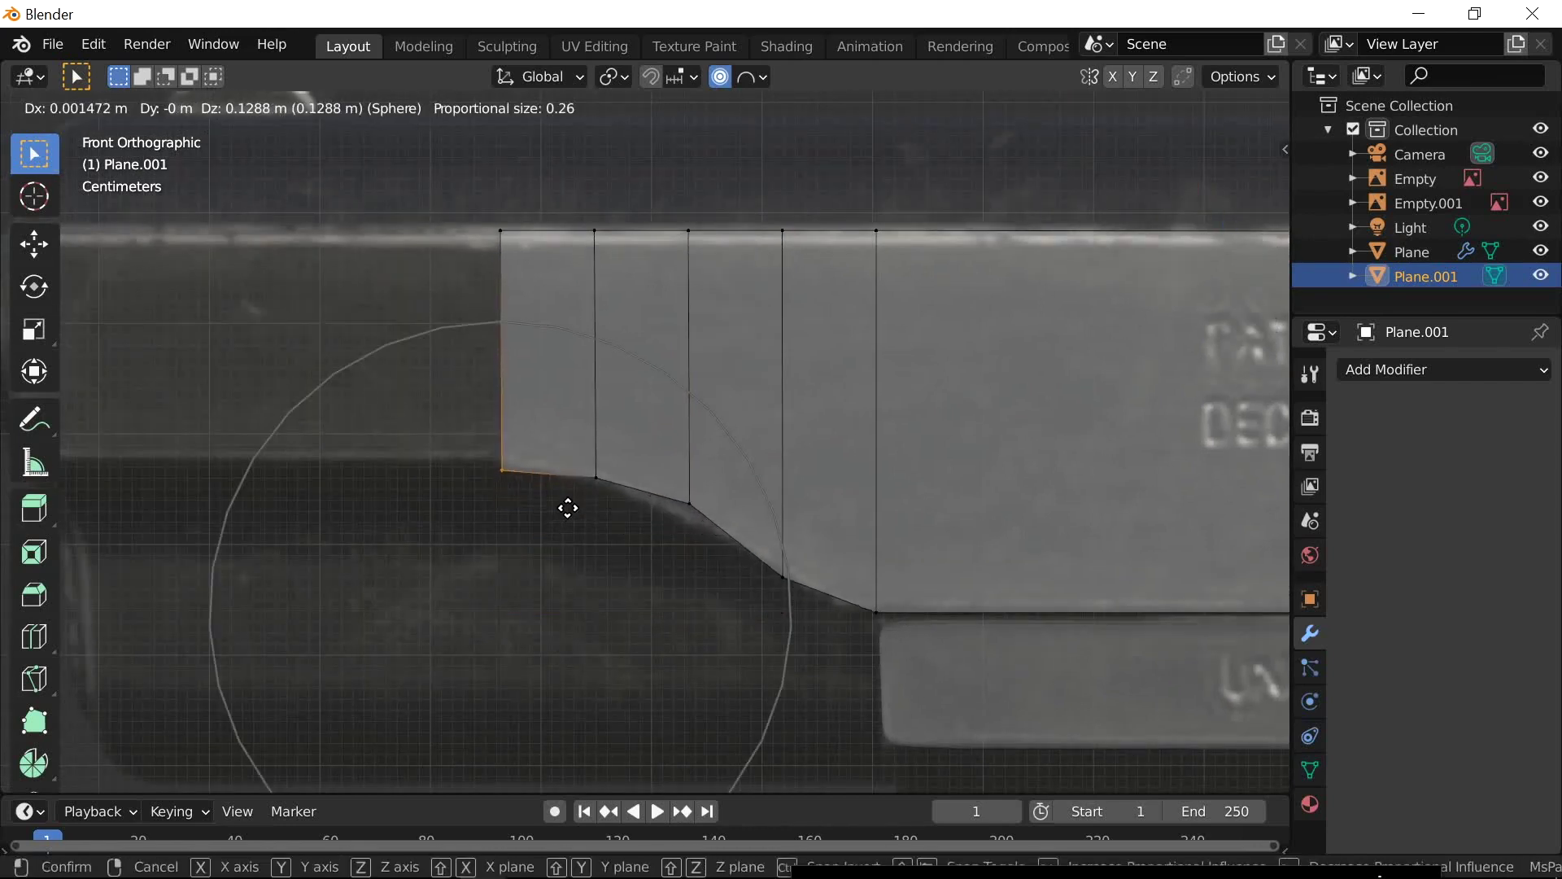
pyautogui.click(568, 508)
pyautogui.scroll(2, 643, 586)
pyautogui.moveTo(629, 497); pyautogui.dragTo(688, 537)
pyautogui.press('g')
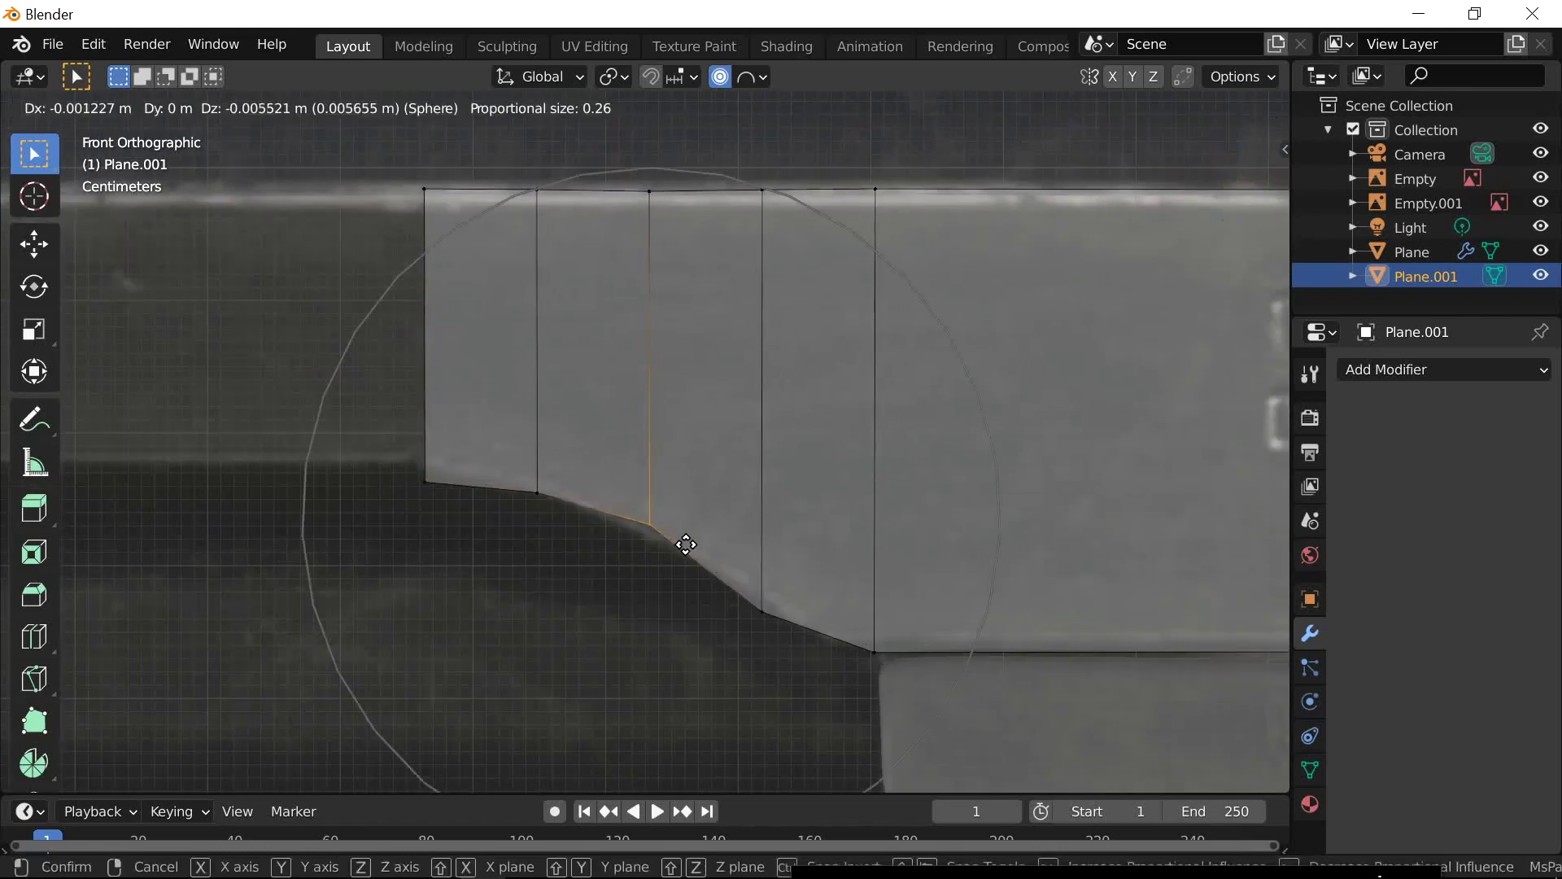
pyautogui.rightClick(686, 545)
# Nudge the second lower vertex from the front slightly forward and the third slightly down with smaller proportional falloff to fit the curve
pyautogui.click(552, 489)
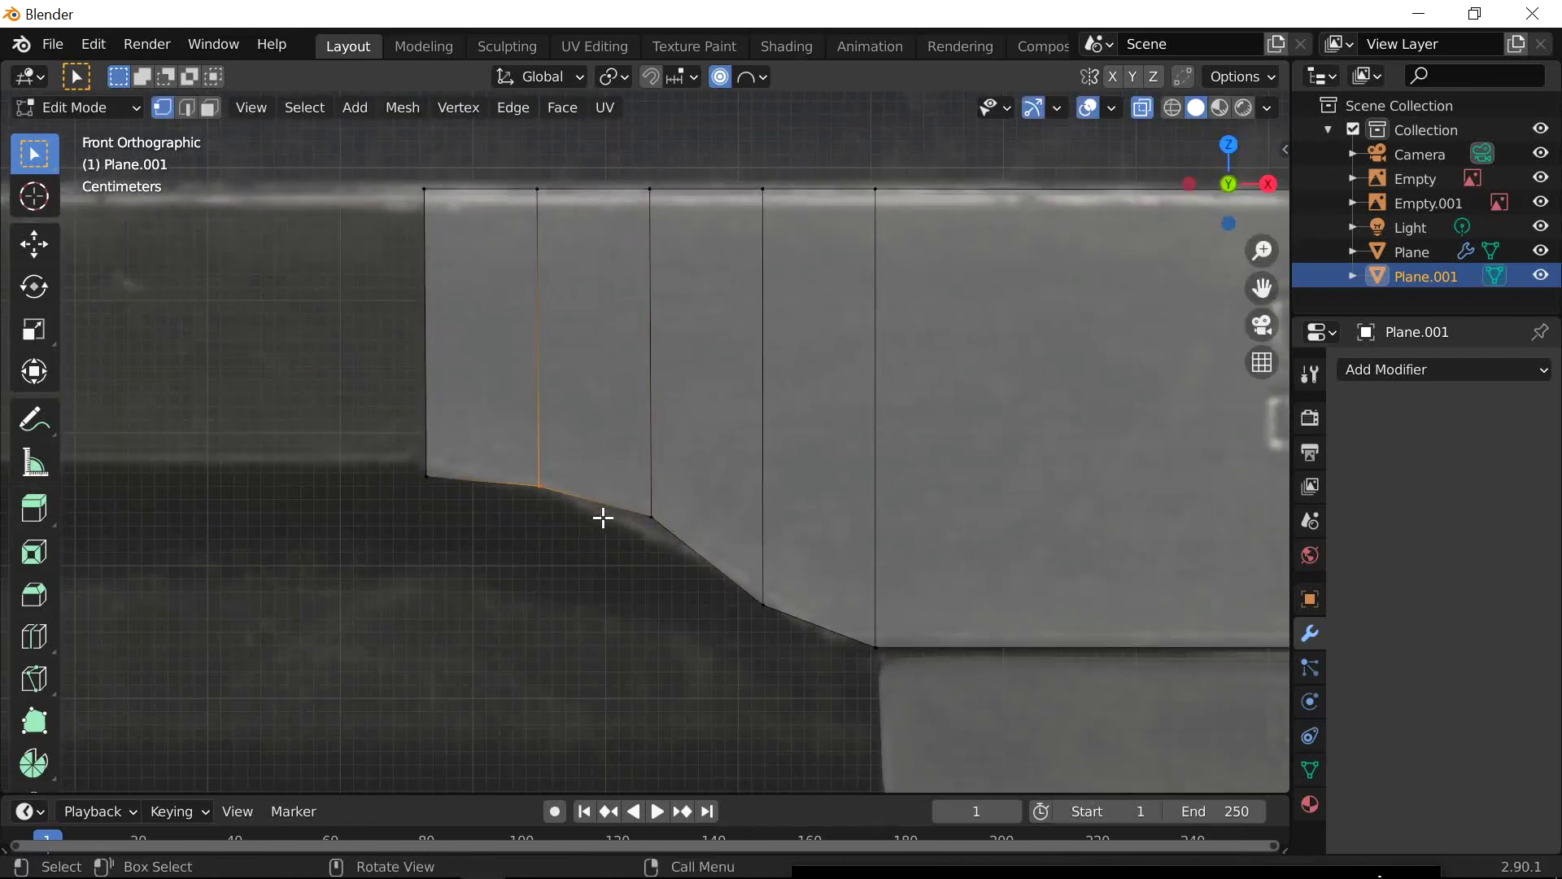
pyautogui.press('g')
pyautogui.scroll(5, 598, 516)
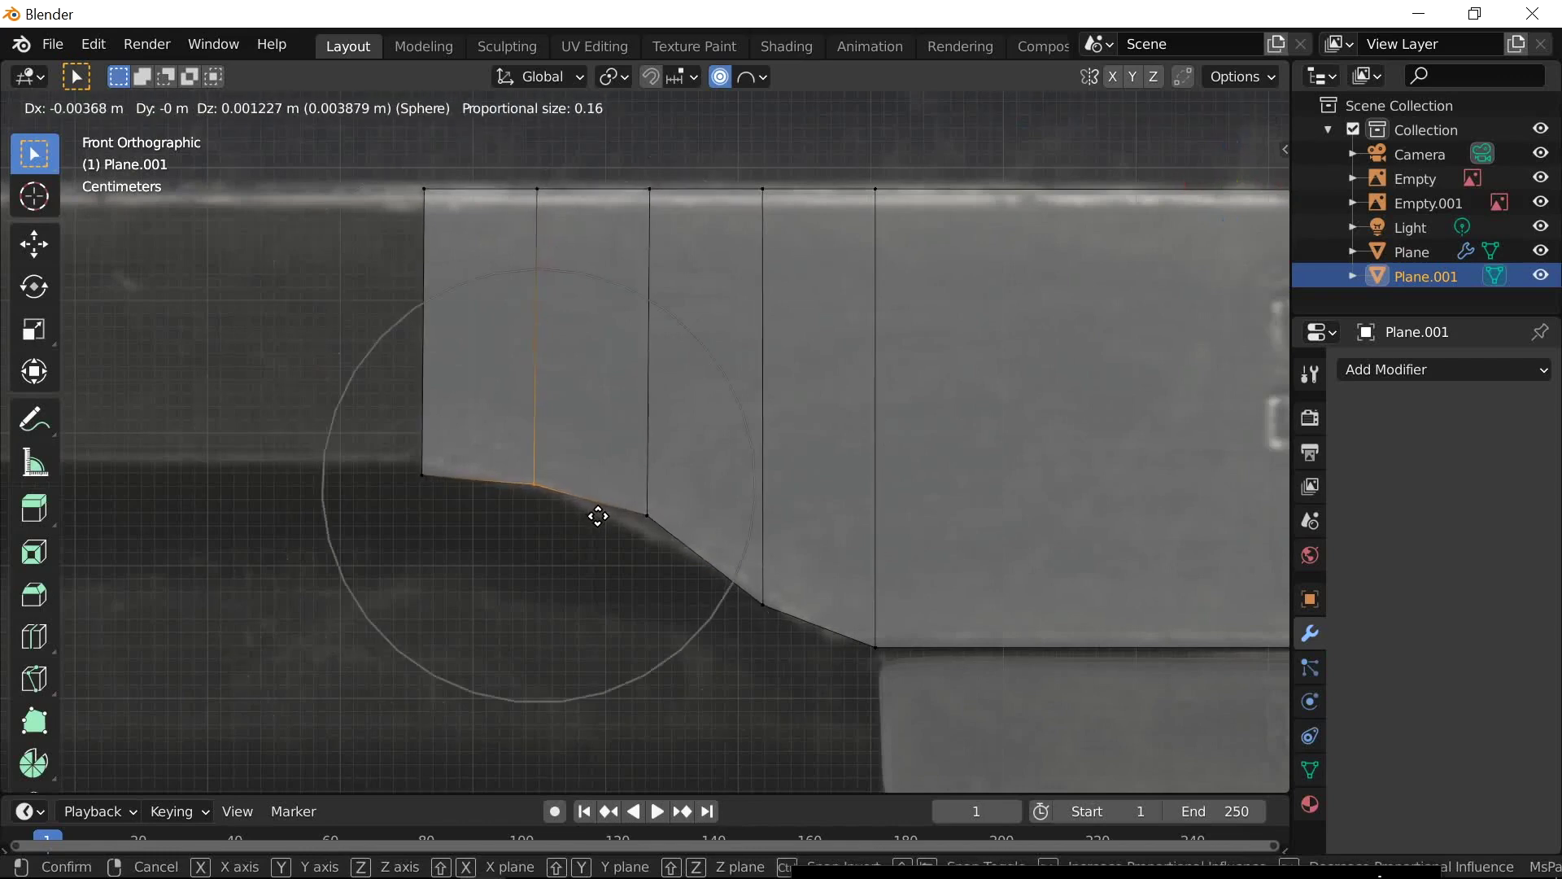
pyautogui.rightClick(598, 516)
pyautogui.click(672, 534)
pyautogui.press('g')
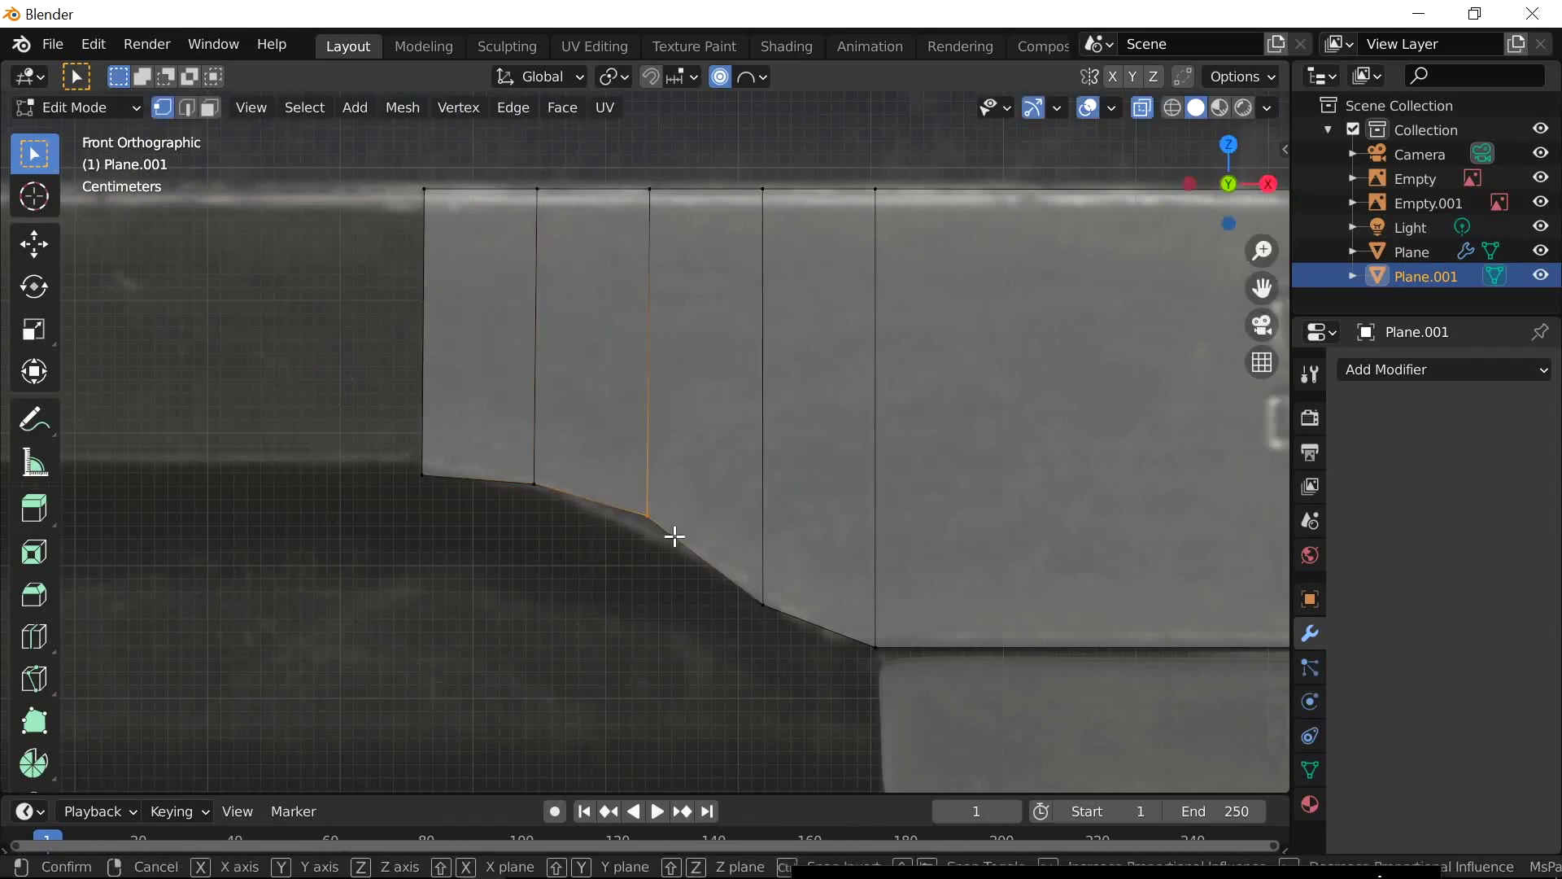
pyautogui.scroll(-1, 673, 546)
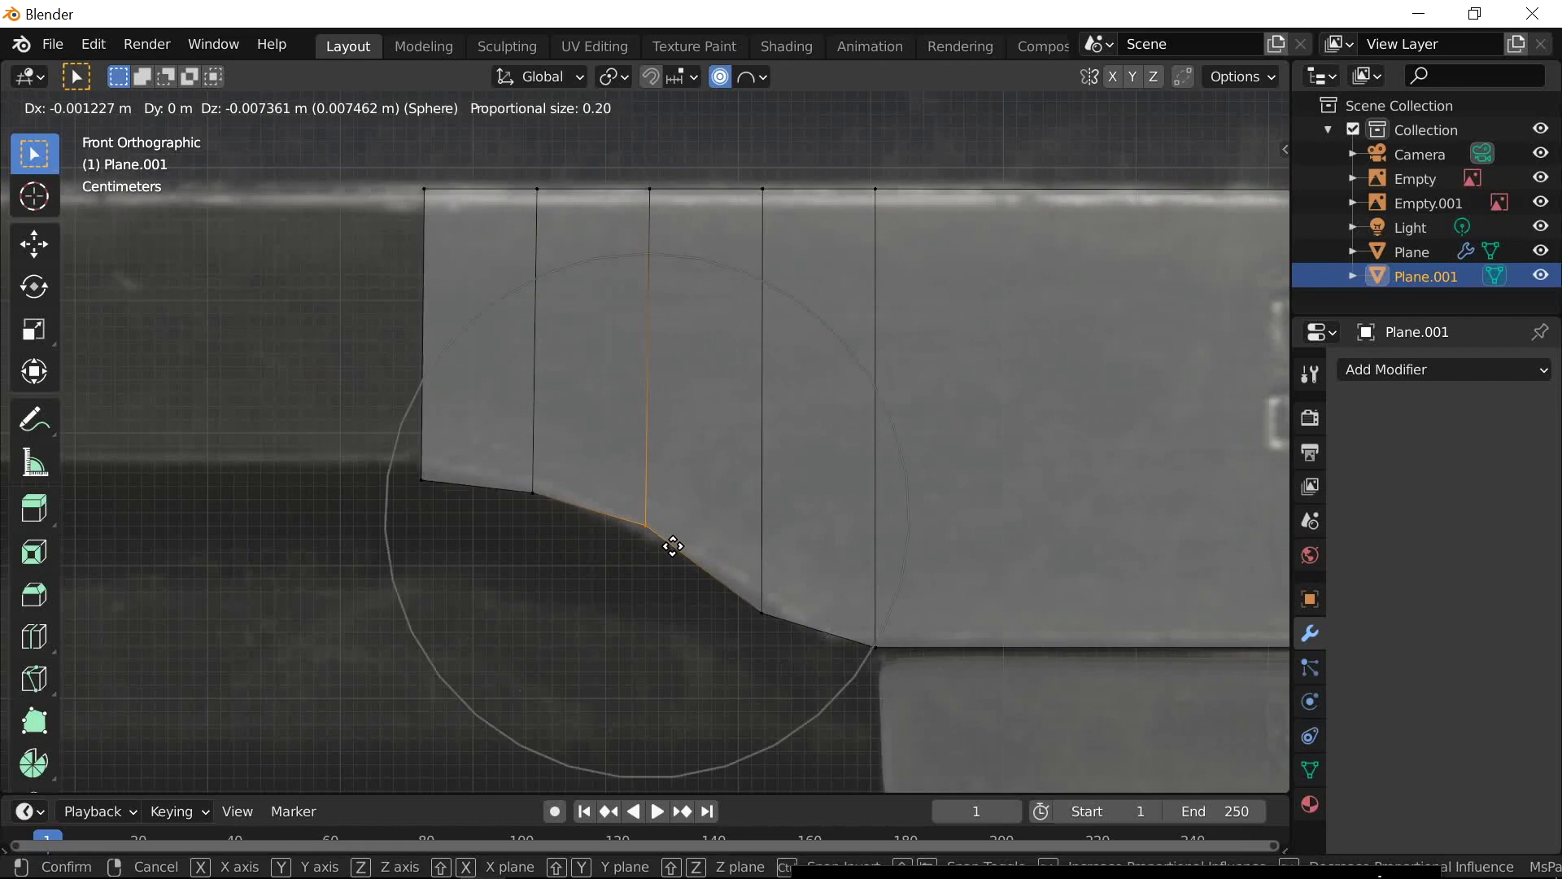
pyautogui.scroll(4, 673, 546)
pyautogui.click(673, 546)
# Raise the fourth lower vertex from the front about 0.01 m with proportional size 0.08 to fit the curve's rear part
pyautogui.click(753, 606)
pyautogui.press('g')
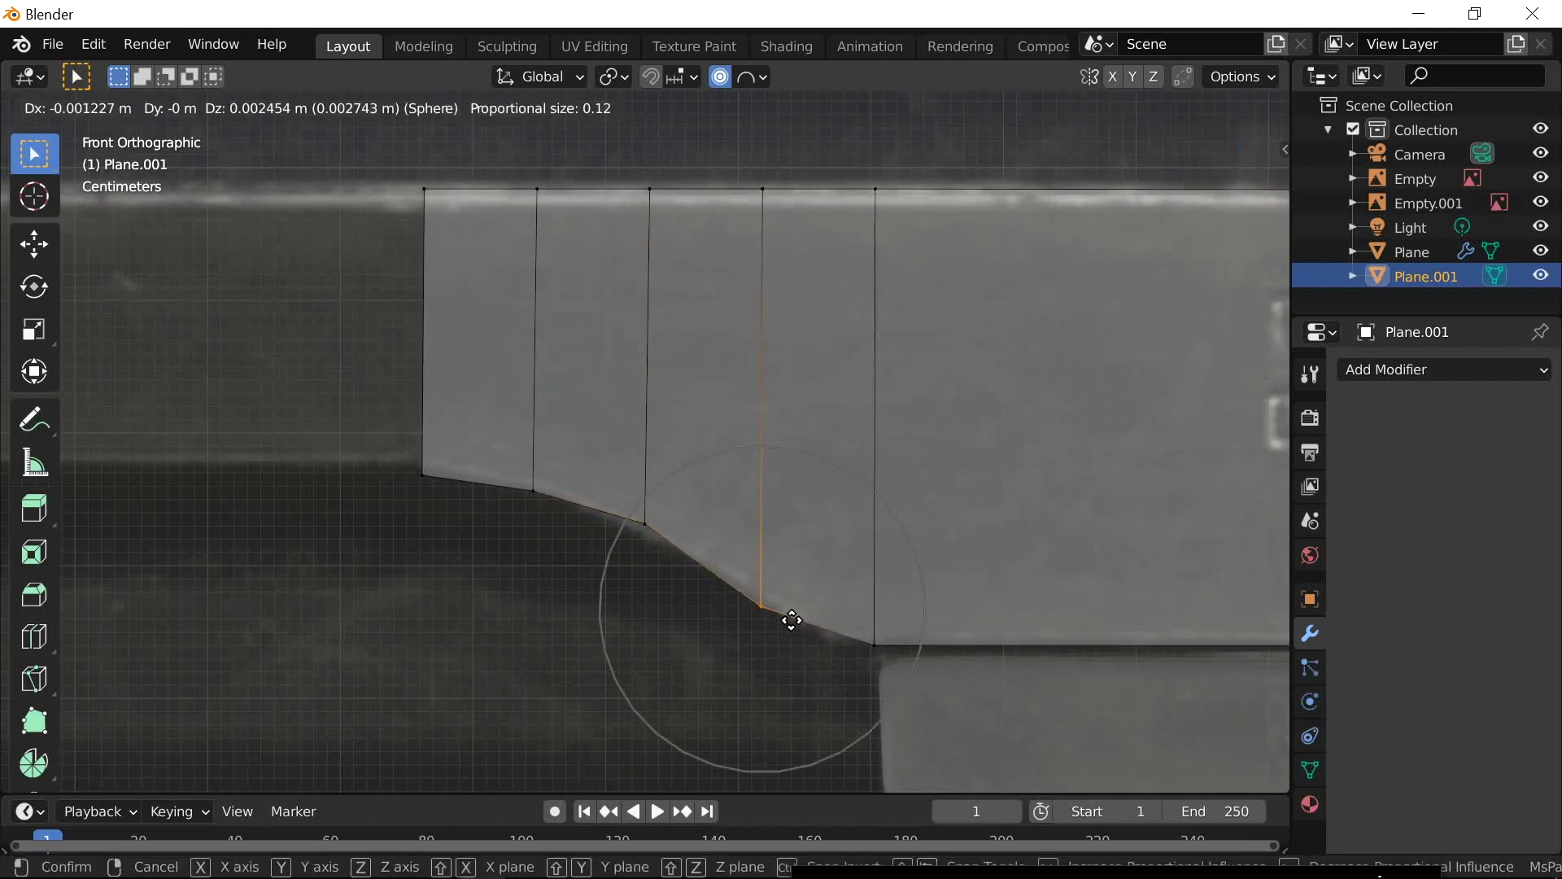
pyautogui.scroll(4, 790, 620)
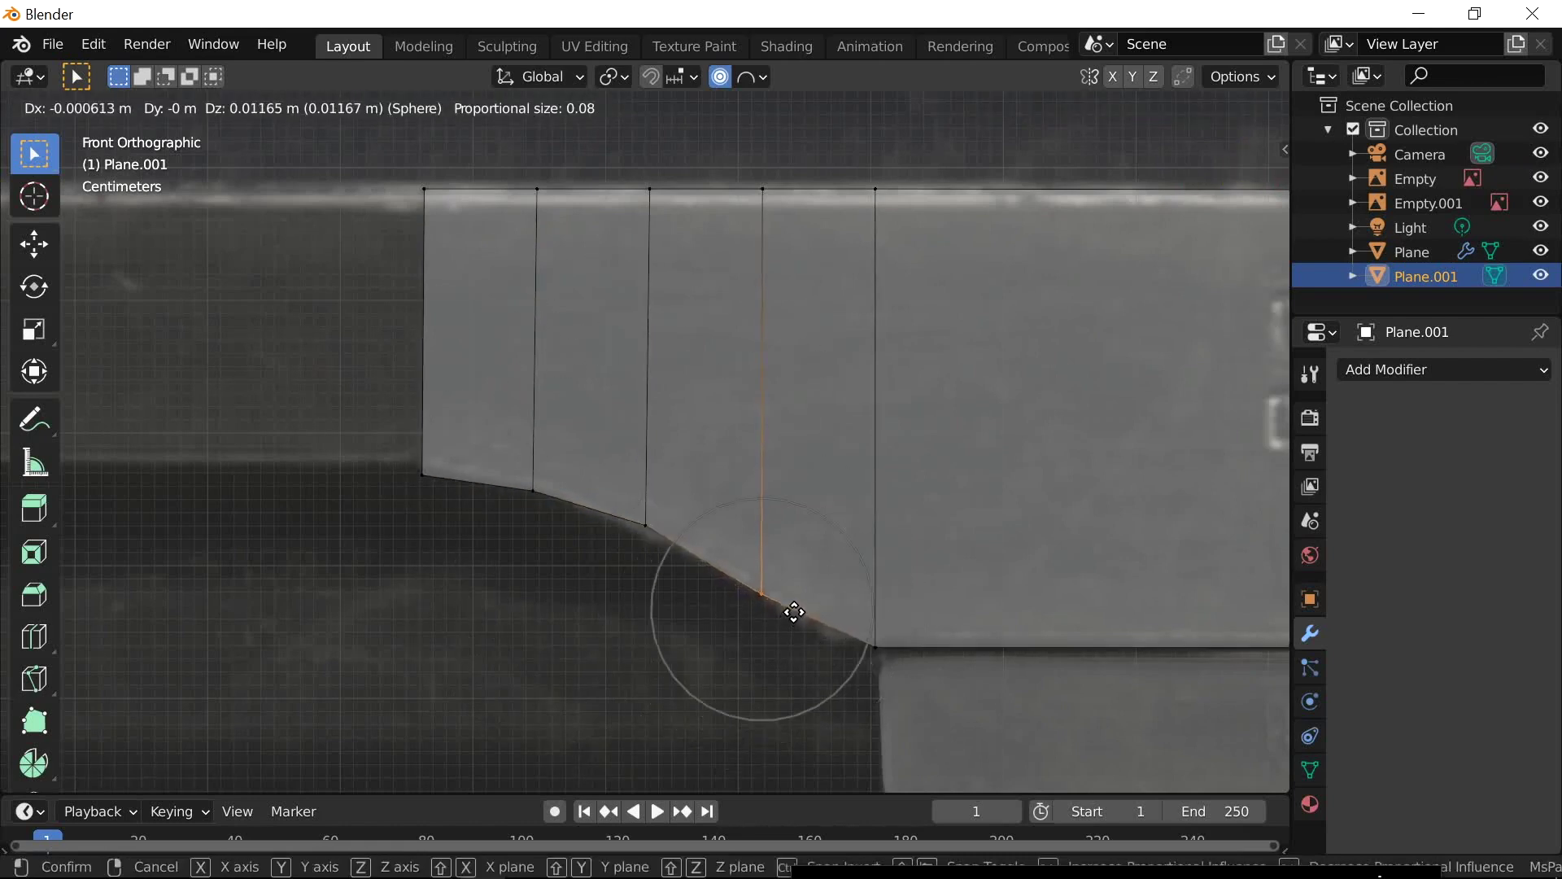
pyautogui.click(787, 607)
# Extrude the slide profile's front edge about 0.4 m forward along X to the slide's front end in the reference
pyautogui.scroll(-5, 814, 647)
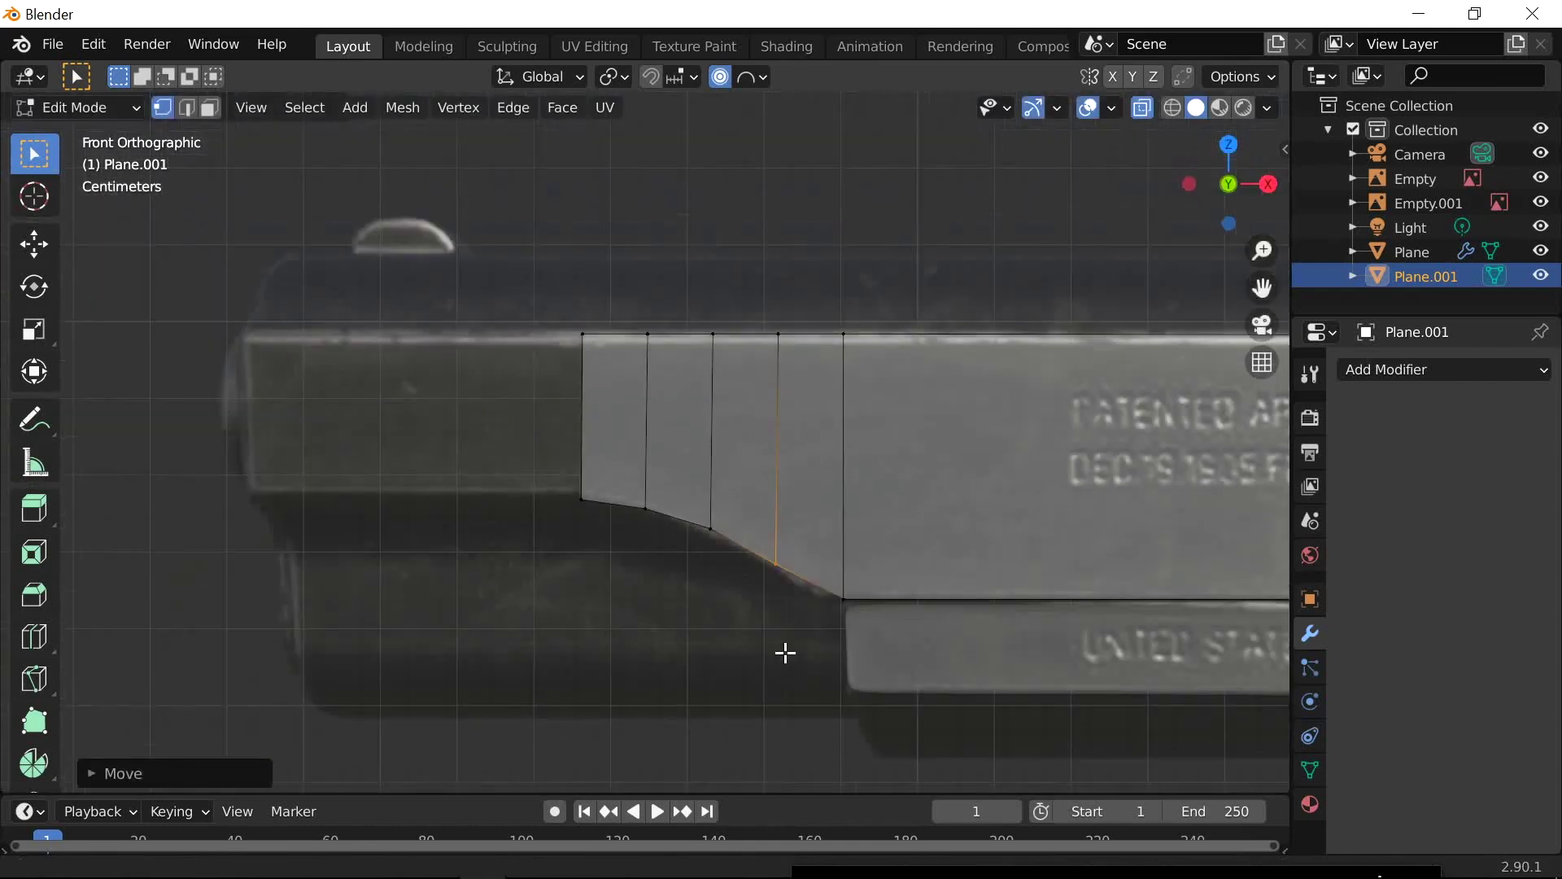
pyautogui.keyDown('shift'); pyautogui.moveTo(579, 572); pyautogui.dragTo(687, 649, button='middle'); pyautogui.keyUp('shift')
pyautogui.scroll(4, 716, 639)
pyautogui.scroll(-1, 740, 629)
pyautogui.press('2')
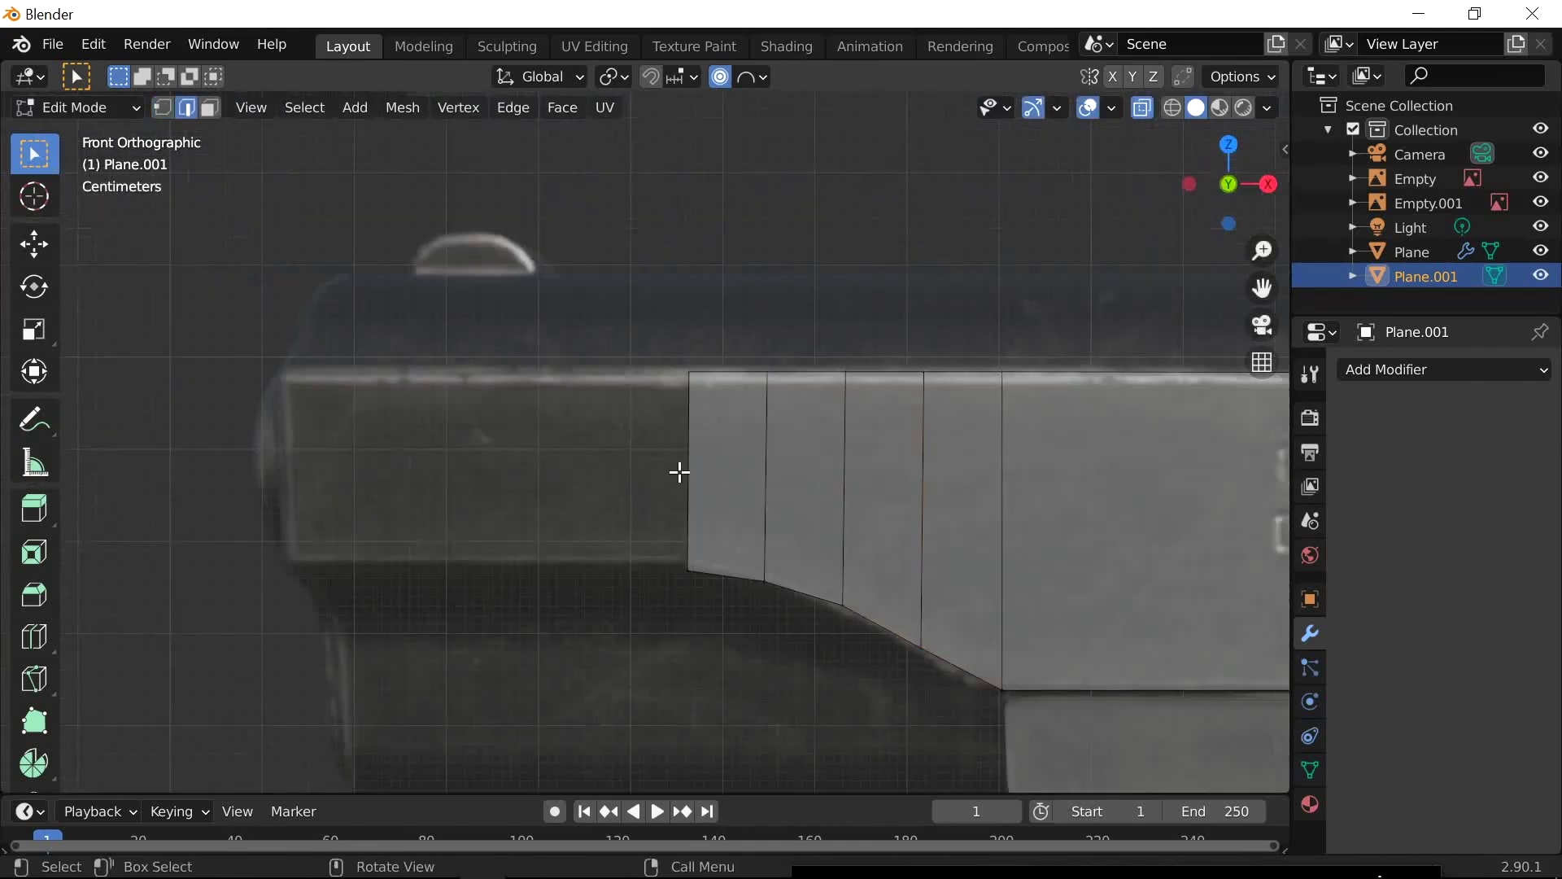
pyautogui.press('e')
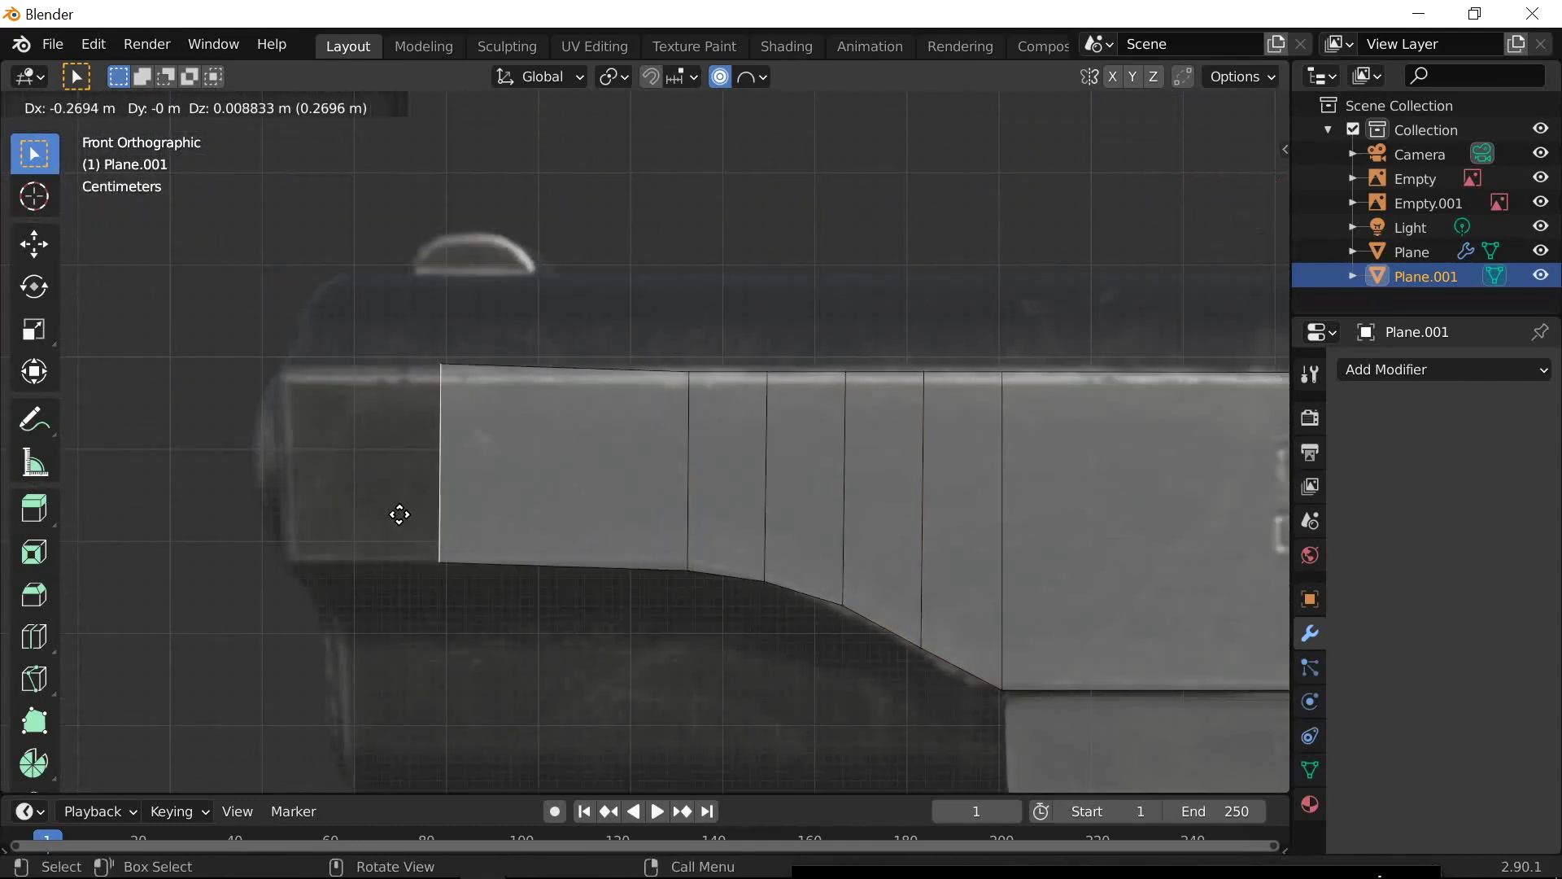
pyautogui.press('x')
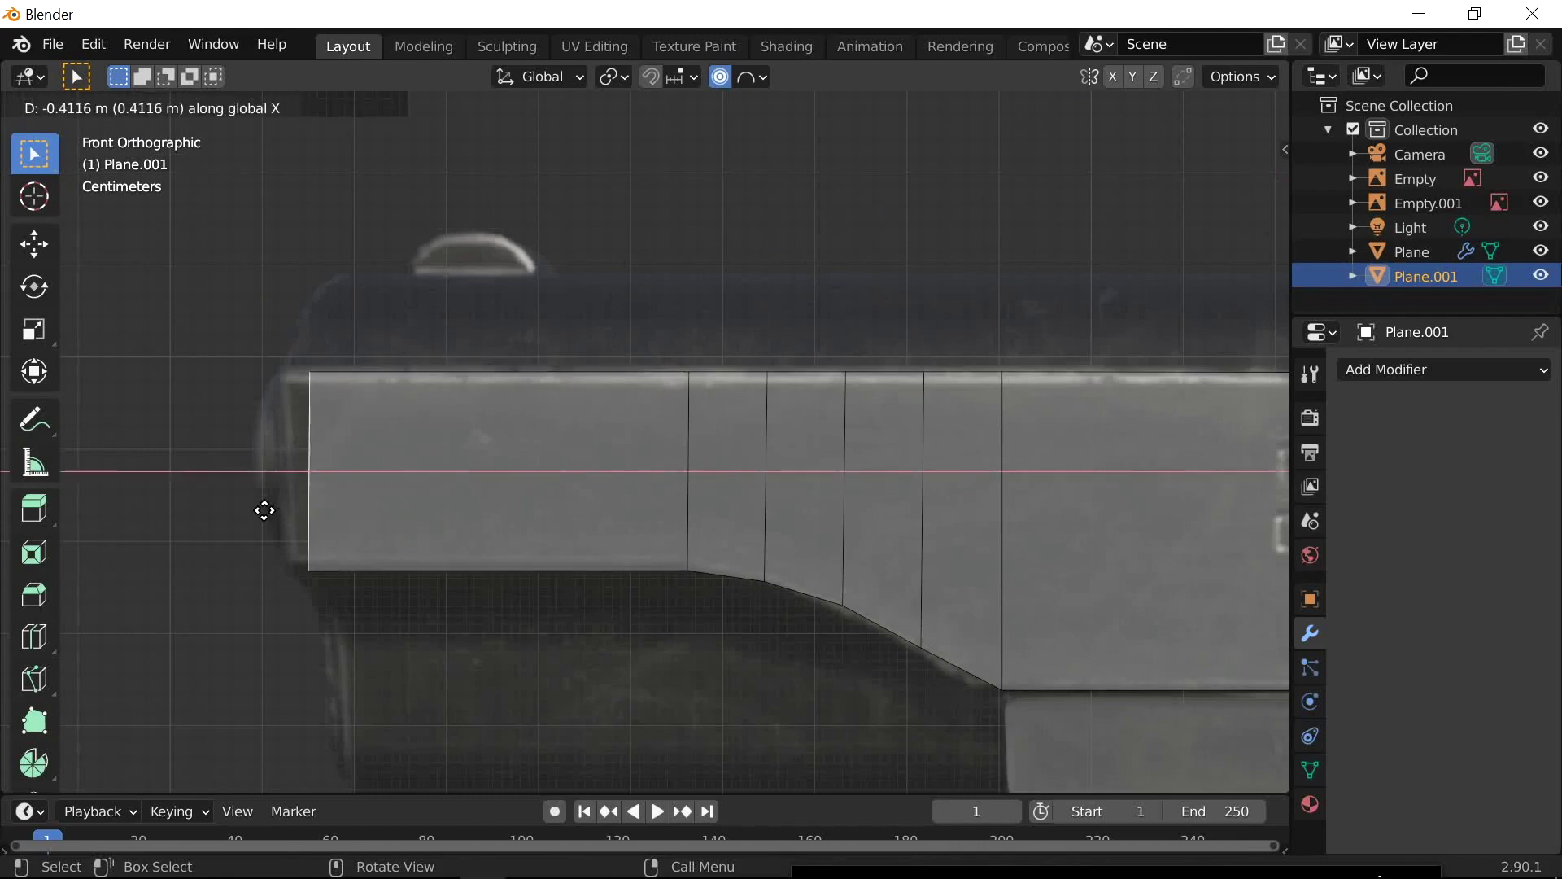
pyautogui.click(255, 510)
pyautogui.scroll(1, 334, 573)
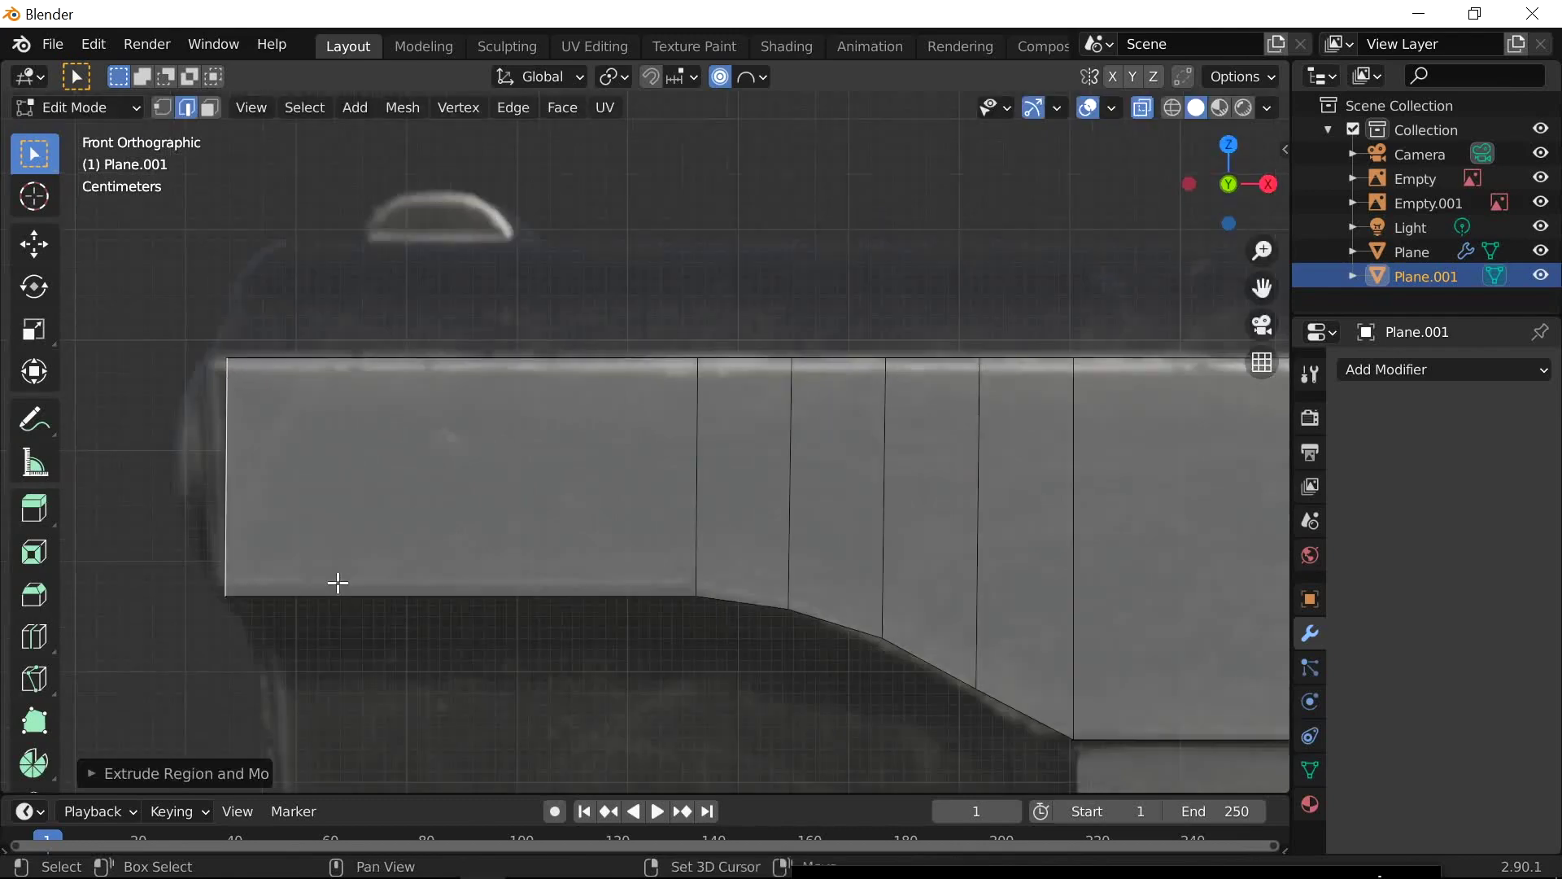
# Raise the front lower corner vertex and the next lower vertex slightly along Z to match the slide's straight lower edge
pyautogui.keyDown('shift'); pyautogui.moveTo(339, 583); pyautogui.dragTo(607, 582, button='middle'); pyautogui.keyUp('shift')
pyautogui.click(482, 591)
pyautogui.press('g')
pyautogui.press('z')
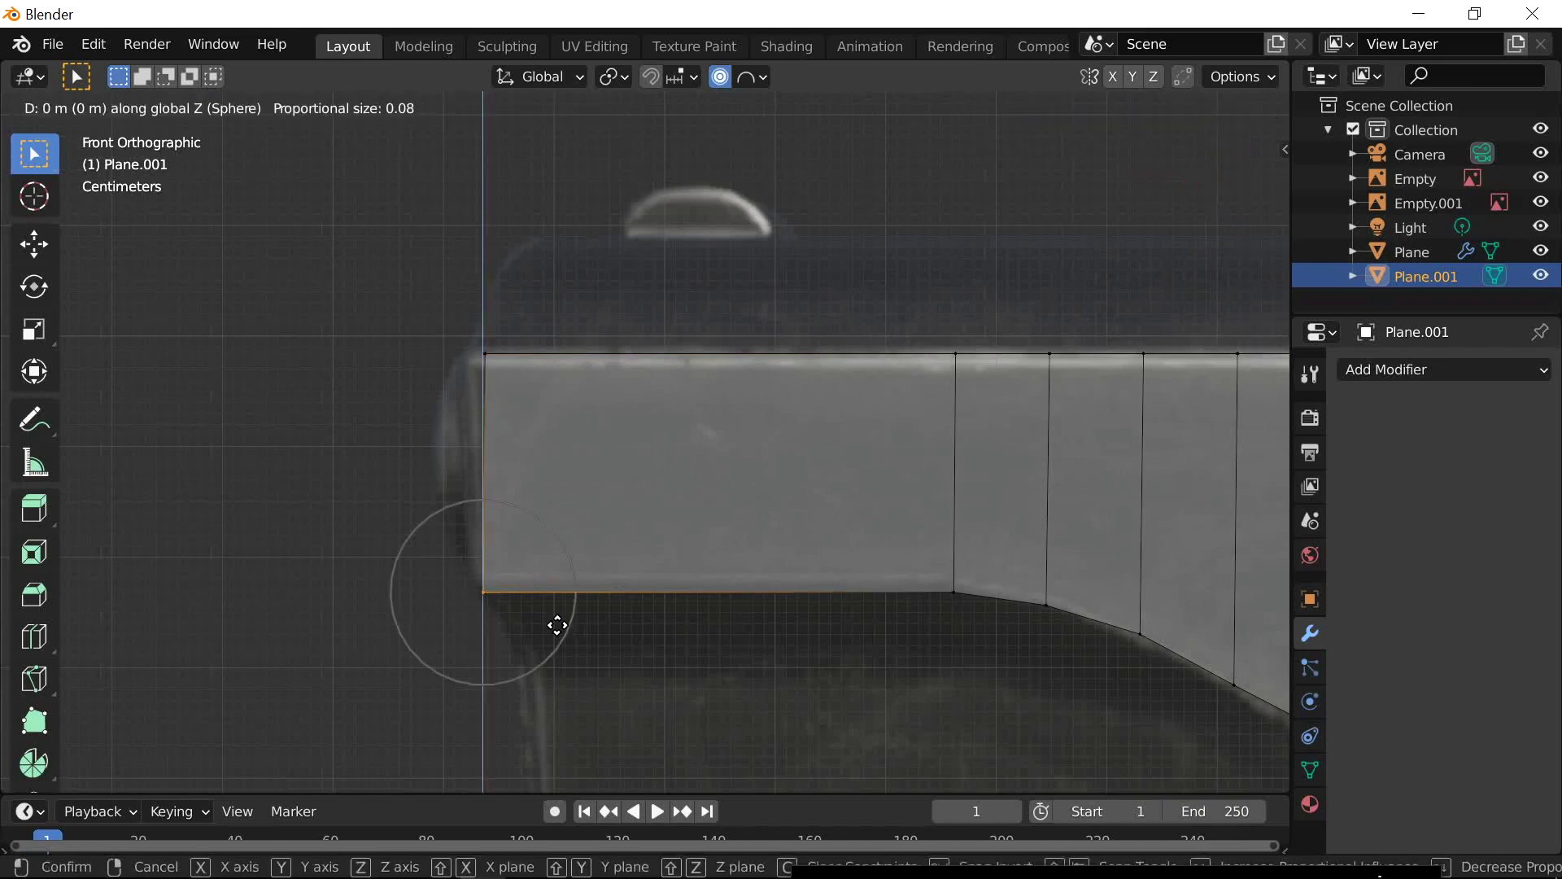
pyautogui.click(547, 610)
pyautogui.click(969, 602)
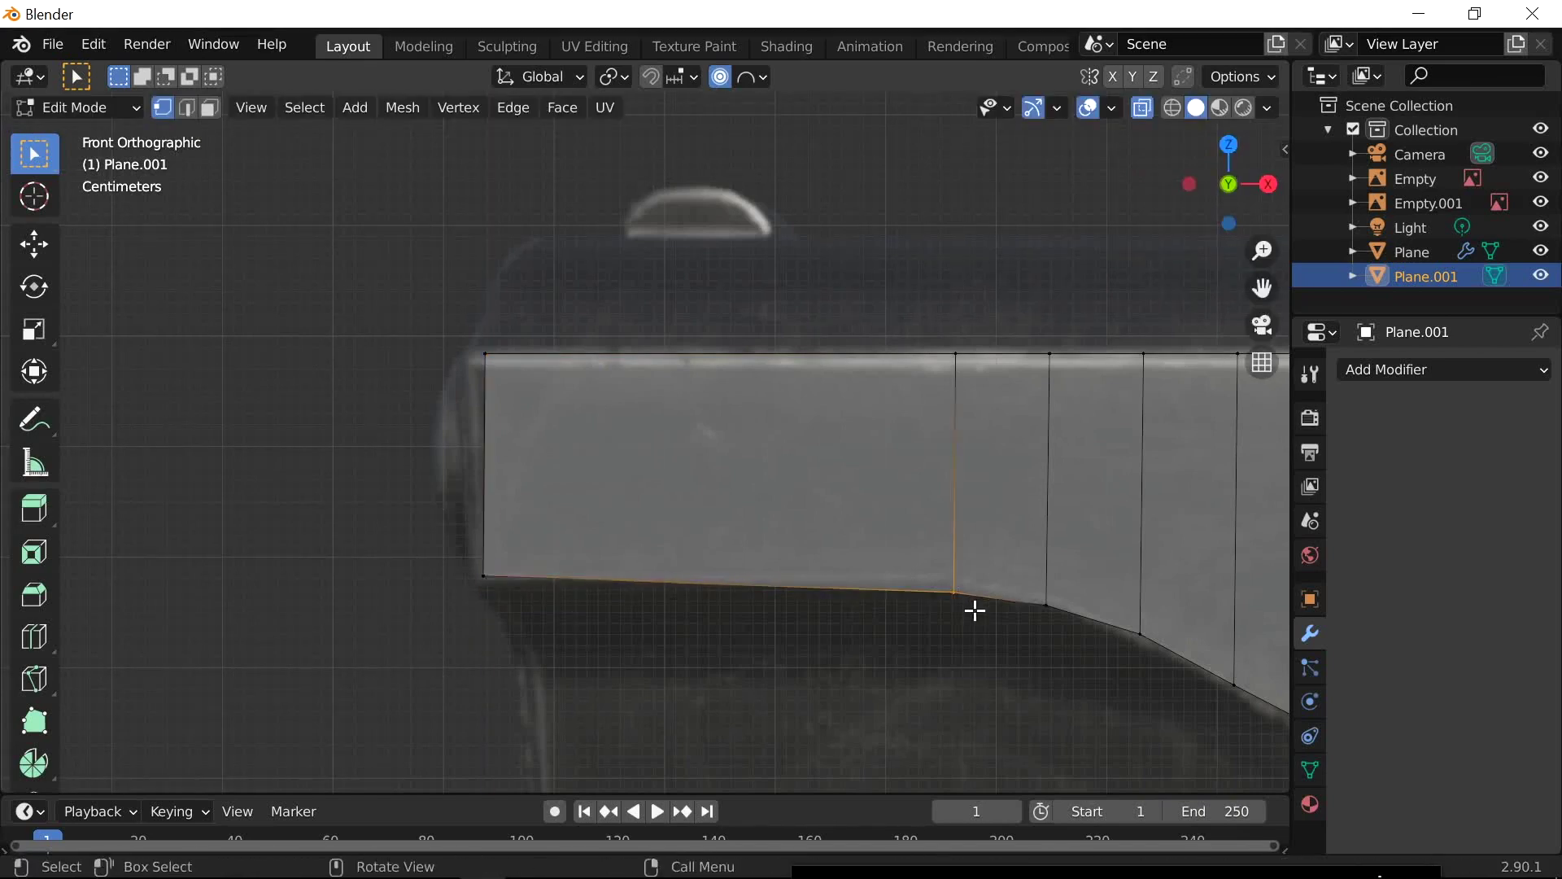
pyautogui.press('g')
pyautogui.press('z')
pyautogui.click(968, 595)
pyautogui.scroll(-3, 879, 656)
pyautogui.keyDown('shift'); pyautogui.moveTo(879, 656); pyautogui.dragTo(610, 638, button='middle'); pyautogui.keyUp('shift')
pyautogui.scroll(-2, 634, 646)
pyautogui.click(1239, 185)
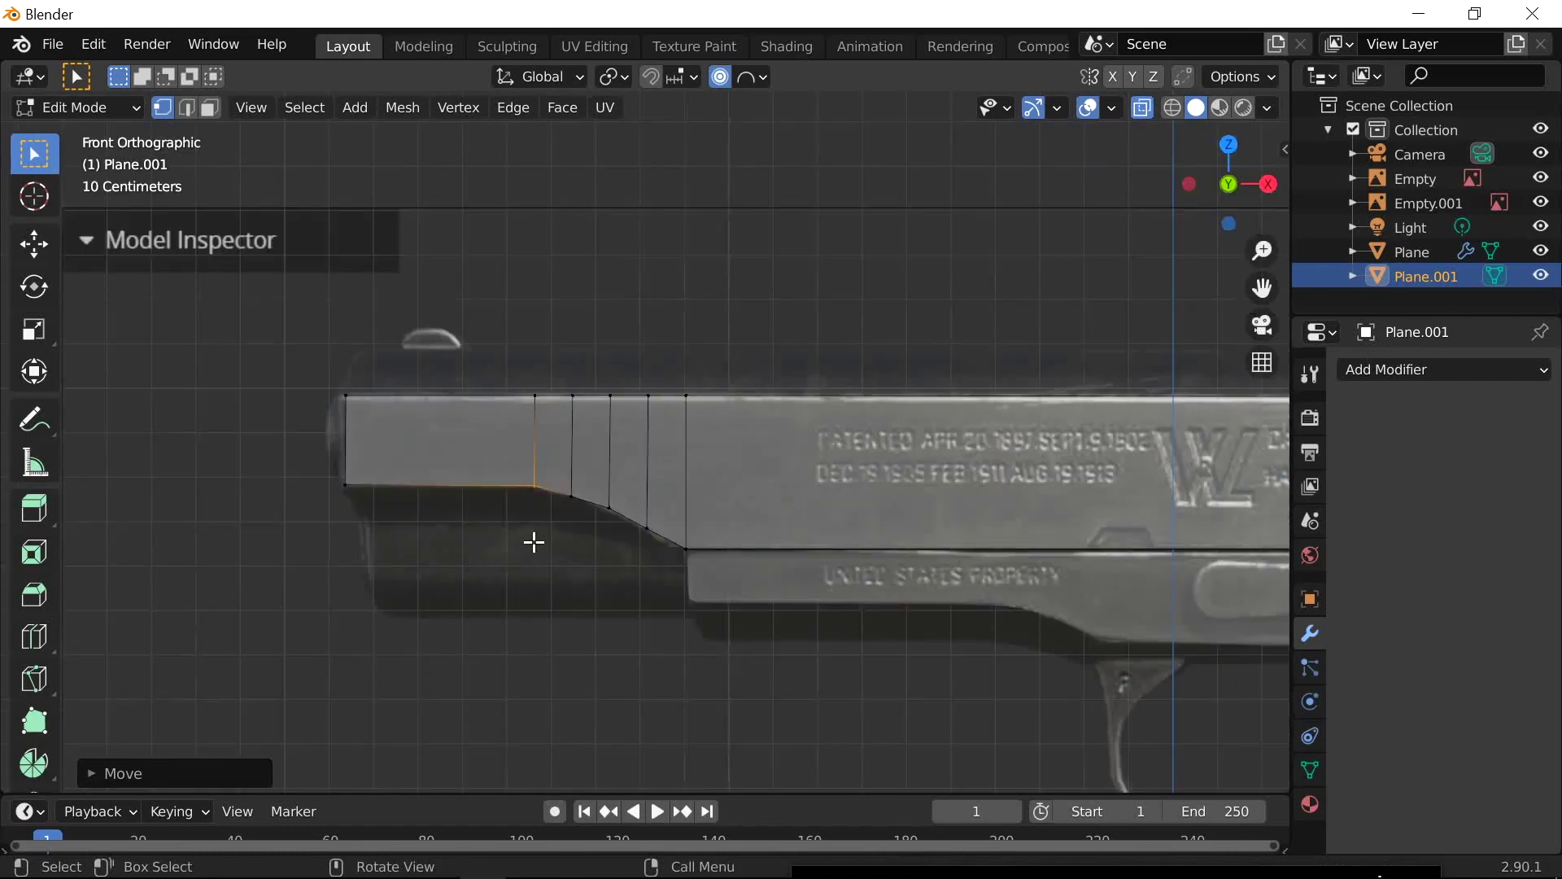
# Select the entire slide profile and show it in right orthographic view against the muzzle reference
pyautogui.moveTo(482, 548)
pyautogui.keyDown('shift'); pyautogui.mouseDown(button='middle')
pyautogui.moveTo(732, 559)
pyautogui.moveTo(523, 582)
pyautogui.moveTo(529, 553)
pyautogui.moveTo(576, 565)
pyautogui.moveTo(499, 553)
pyautogui.mouseUp(button='middle'); pyautogui.keyUp('shift')
pyautogui.scroll(-3, 726, 566)
pyautogui.scroll(-2, 529, 554)
pyautogui.moveTo(1112, 572); pyautogui.dragTo(643, 541, button='middle')
pyautogui.scroll(2, 643, 541)
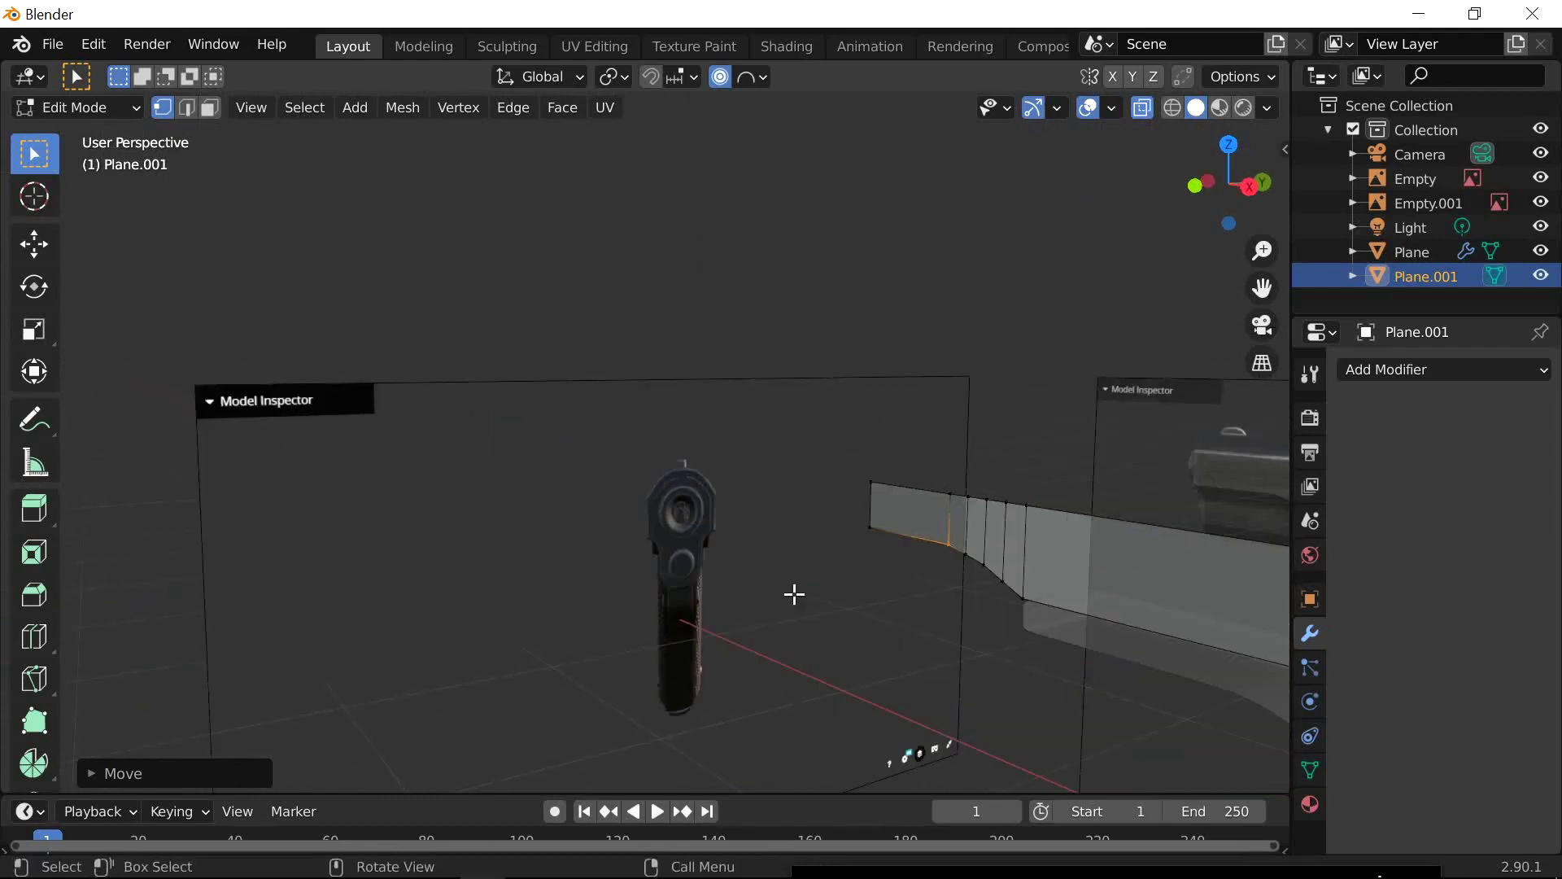
pyautogui.moveTo(794, 595); pyautogui.dragTo(628, 602, button='middle')
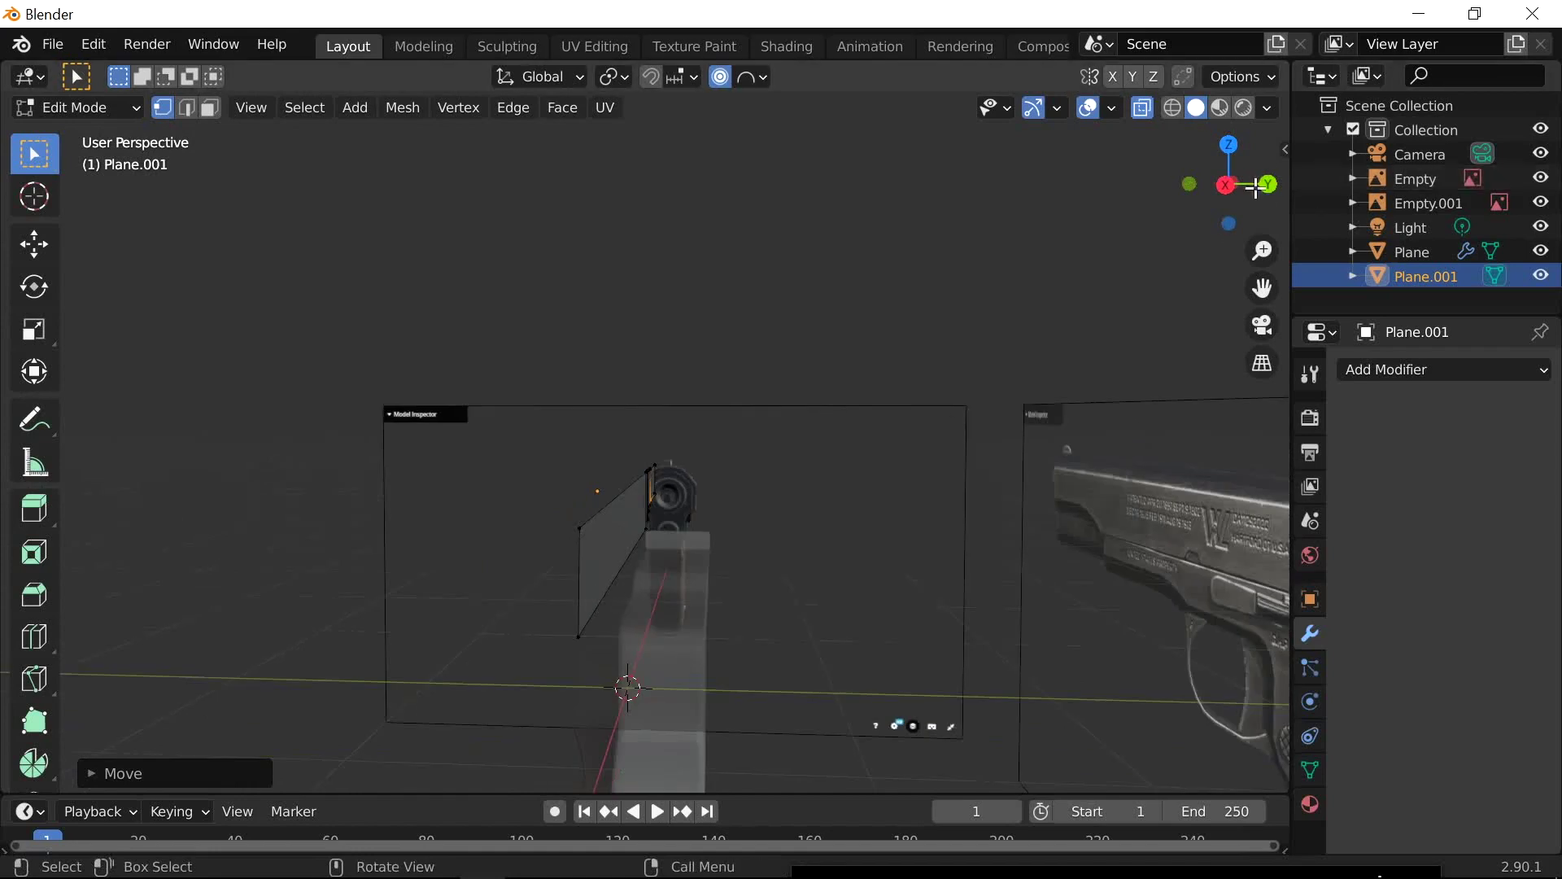
pyautogui.click(1226, 185)
pyautogui.moveTo(743, 494); pyautogui.dragTo(815, 515, button='middle')
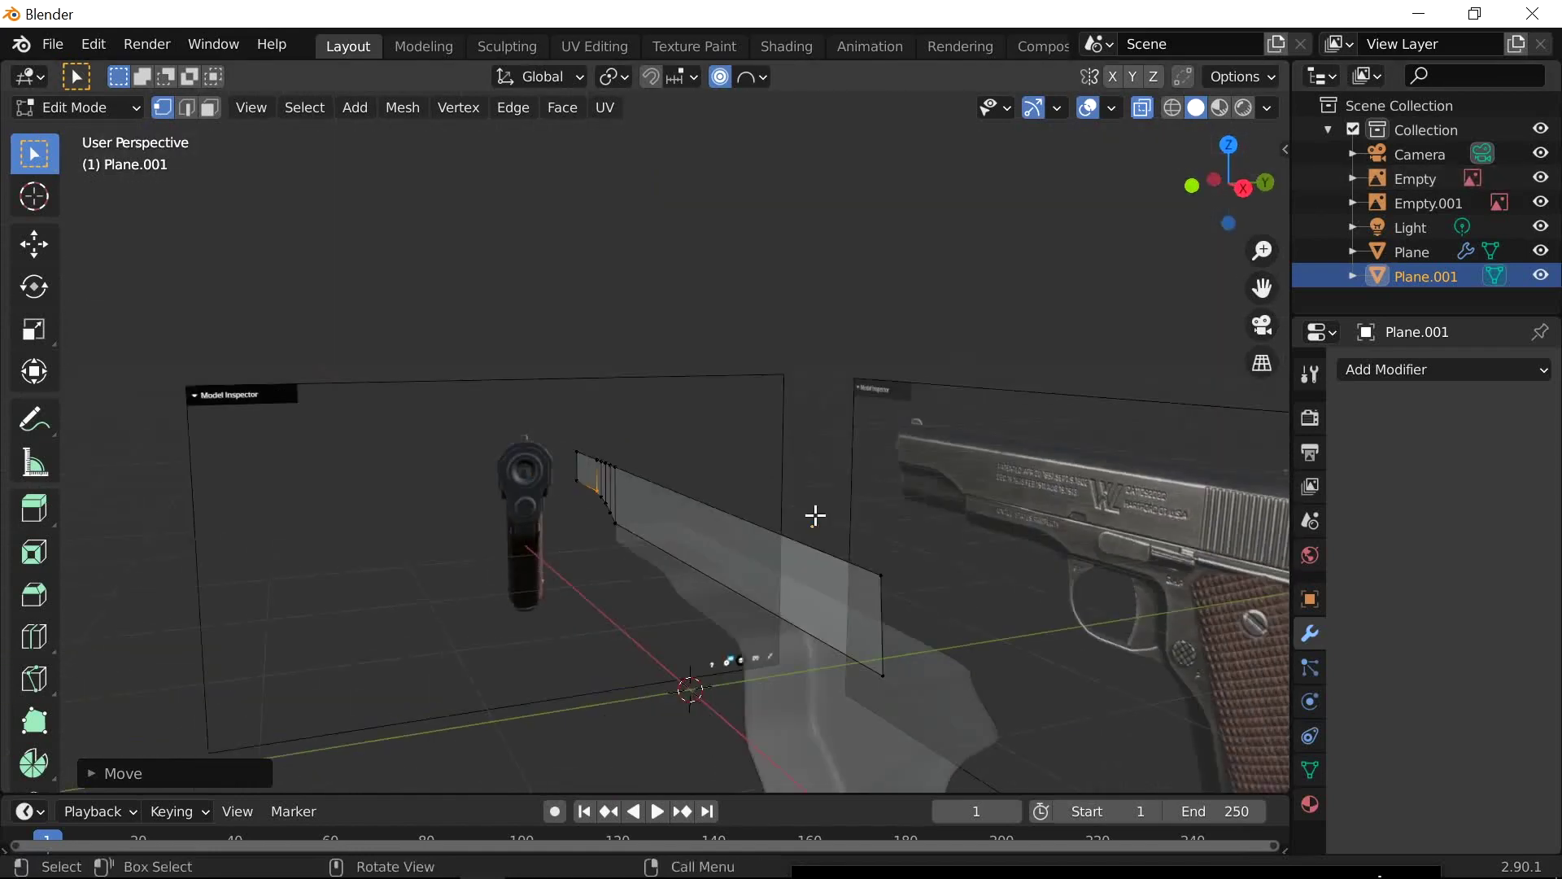
pyautogui.press('a')
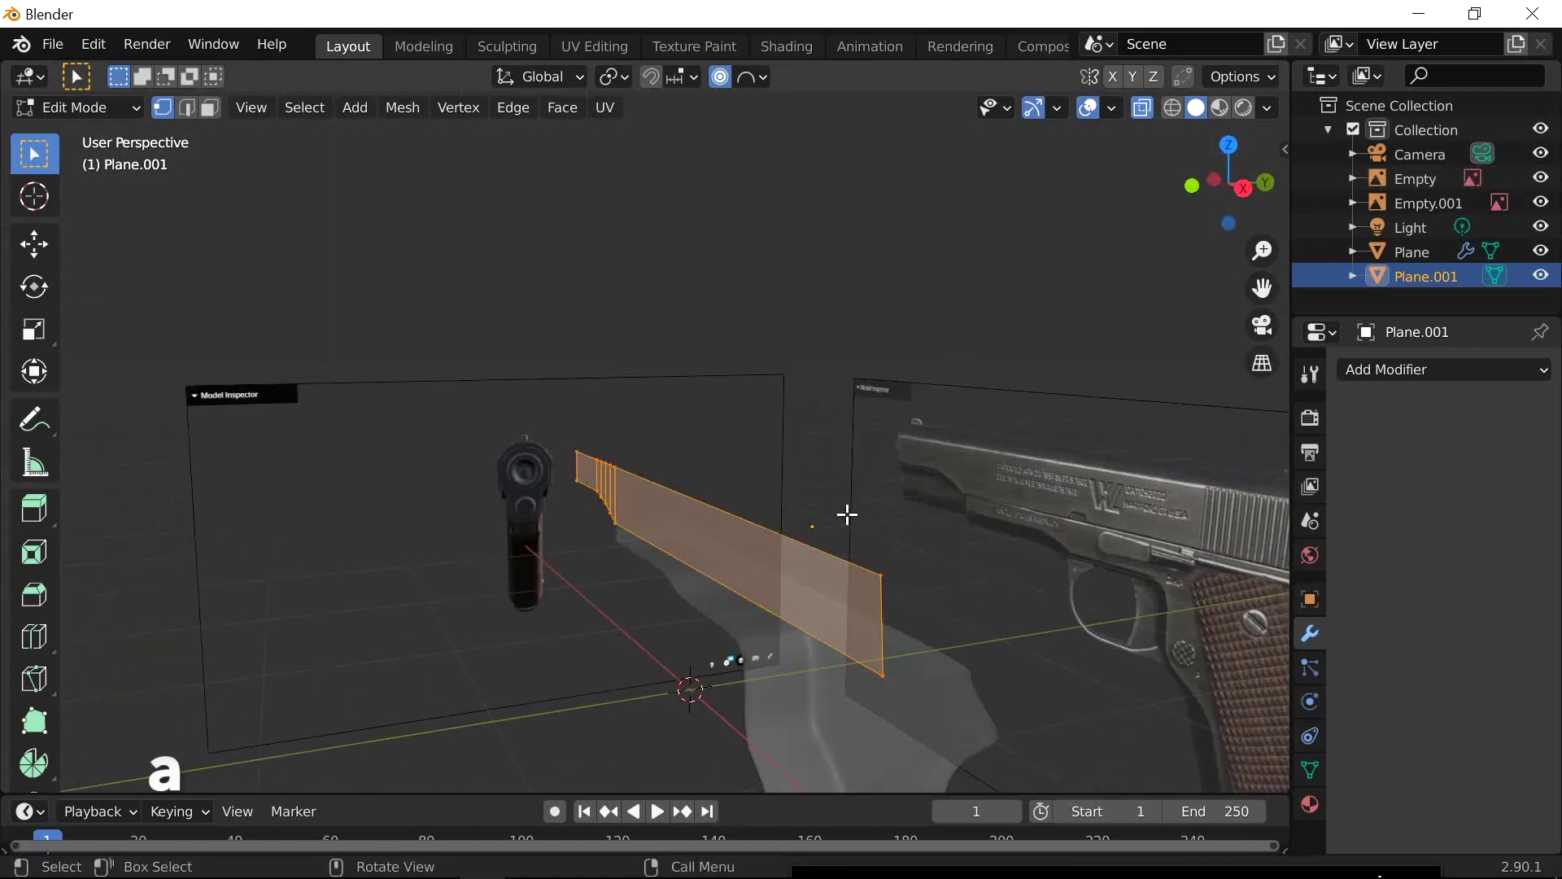
pyautogui.click(1265, 181)
pyautogui.click(1189, 184)
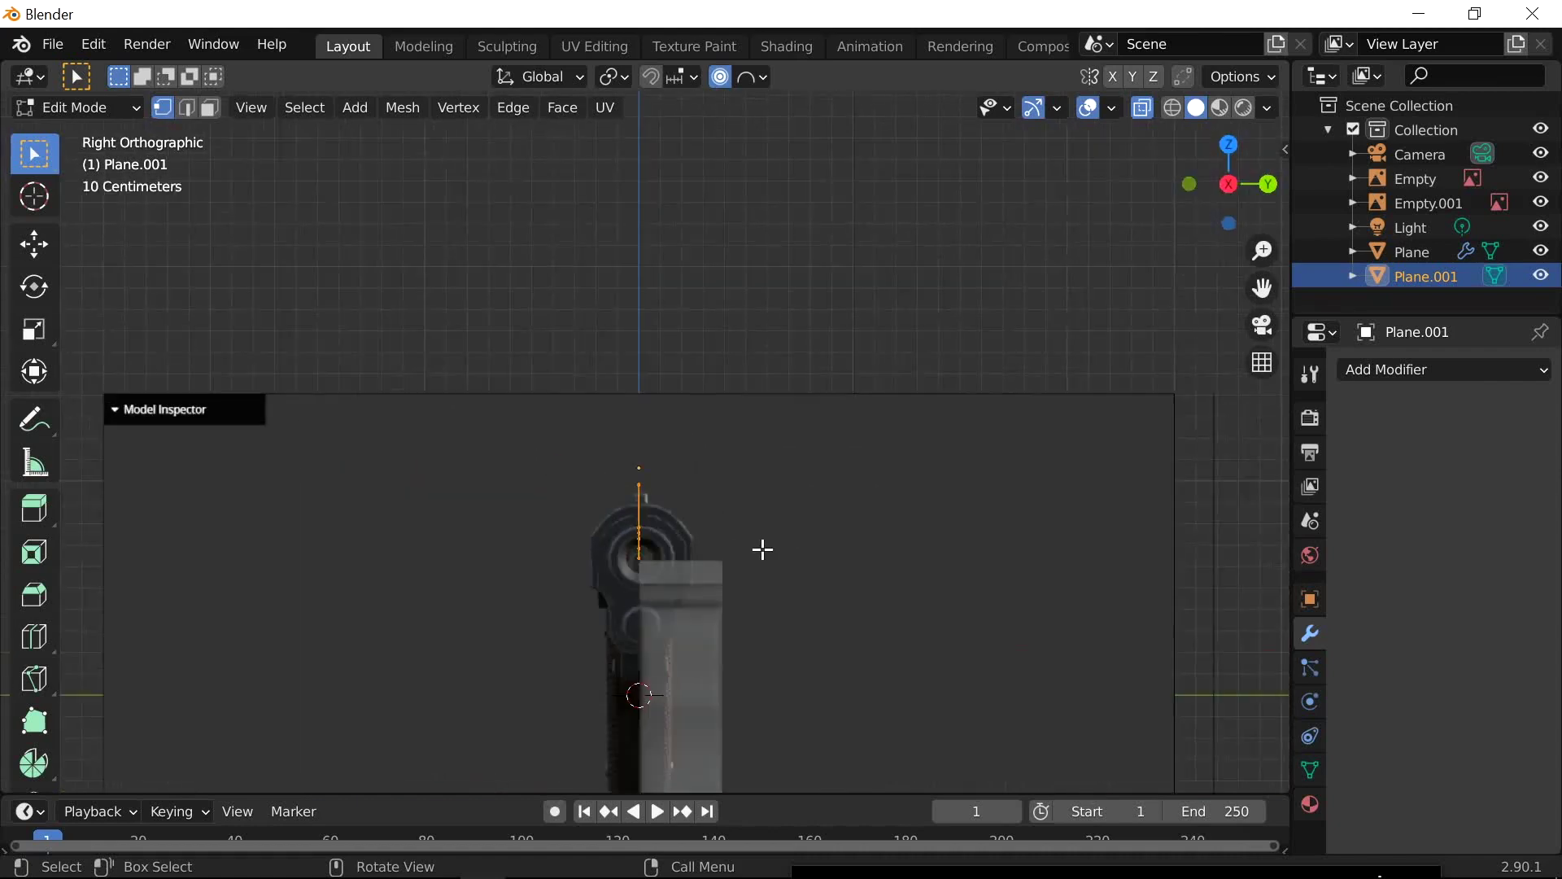
pyautogui.scroll(2, 728, 449)
pyautogui.scroll(2, 645, 460)
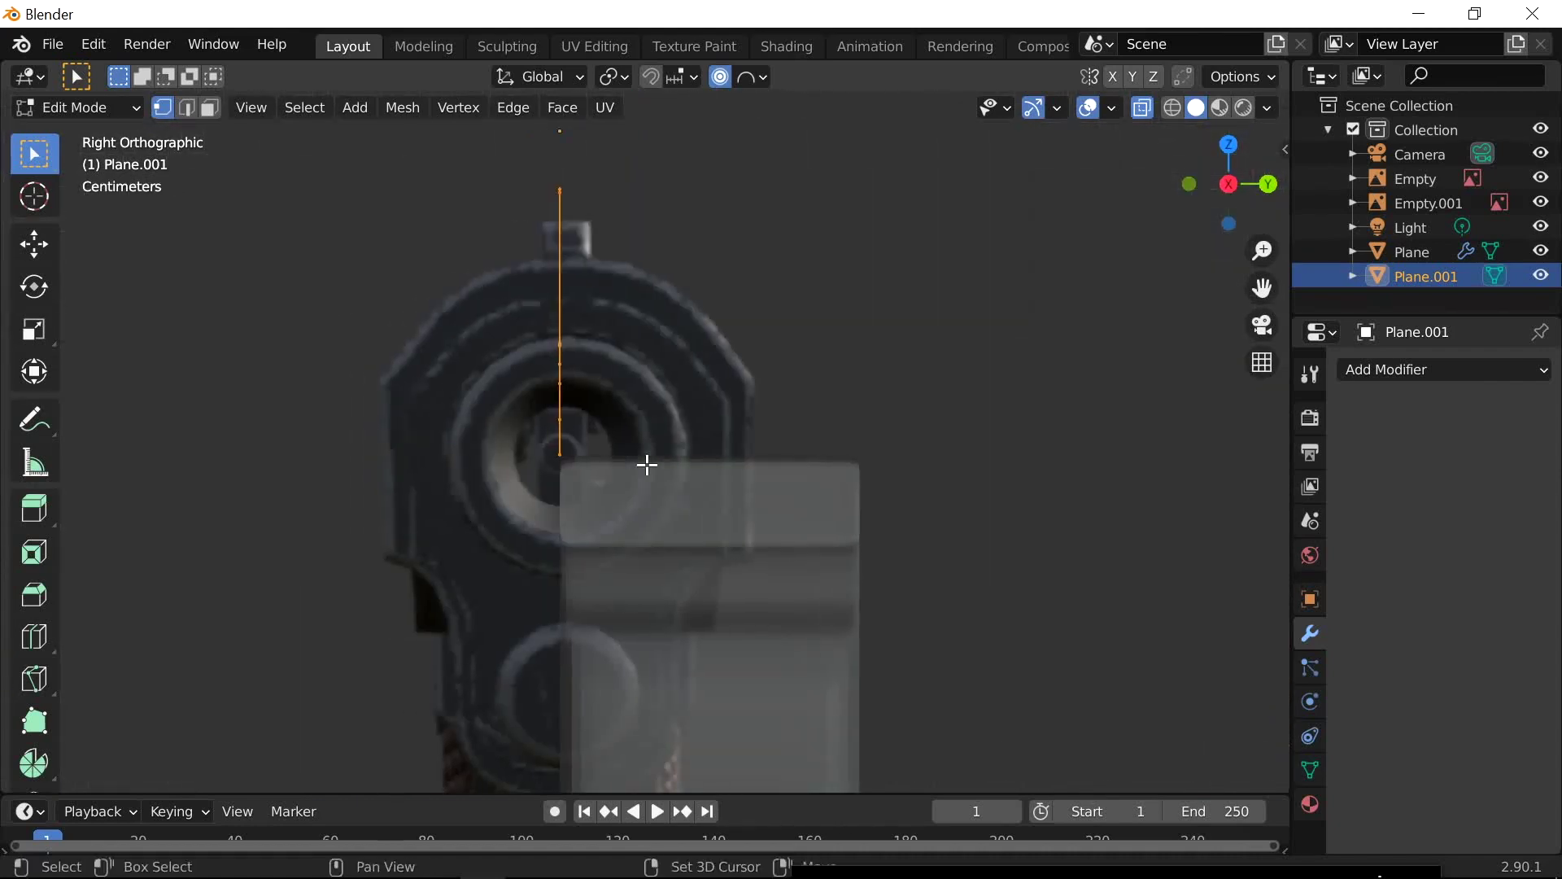
pyautogui.press('g')
pyautogui.press('x')
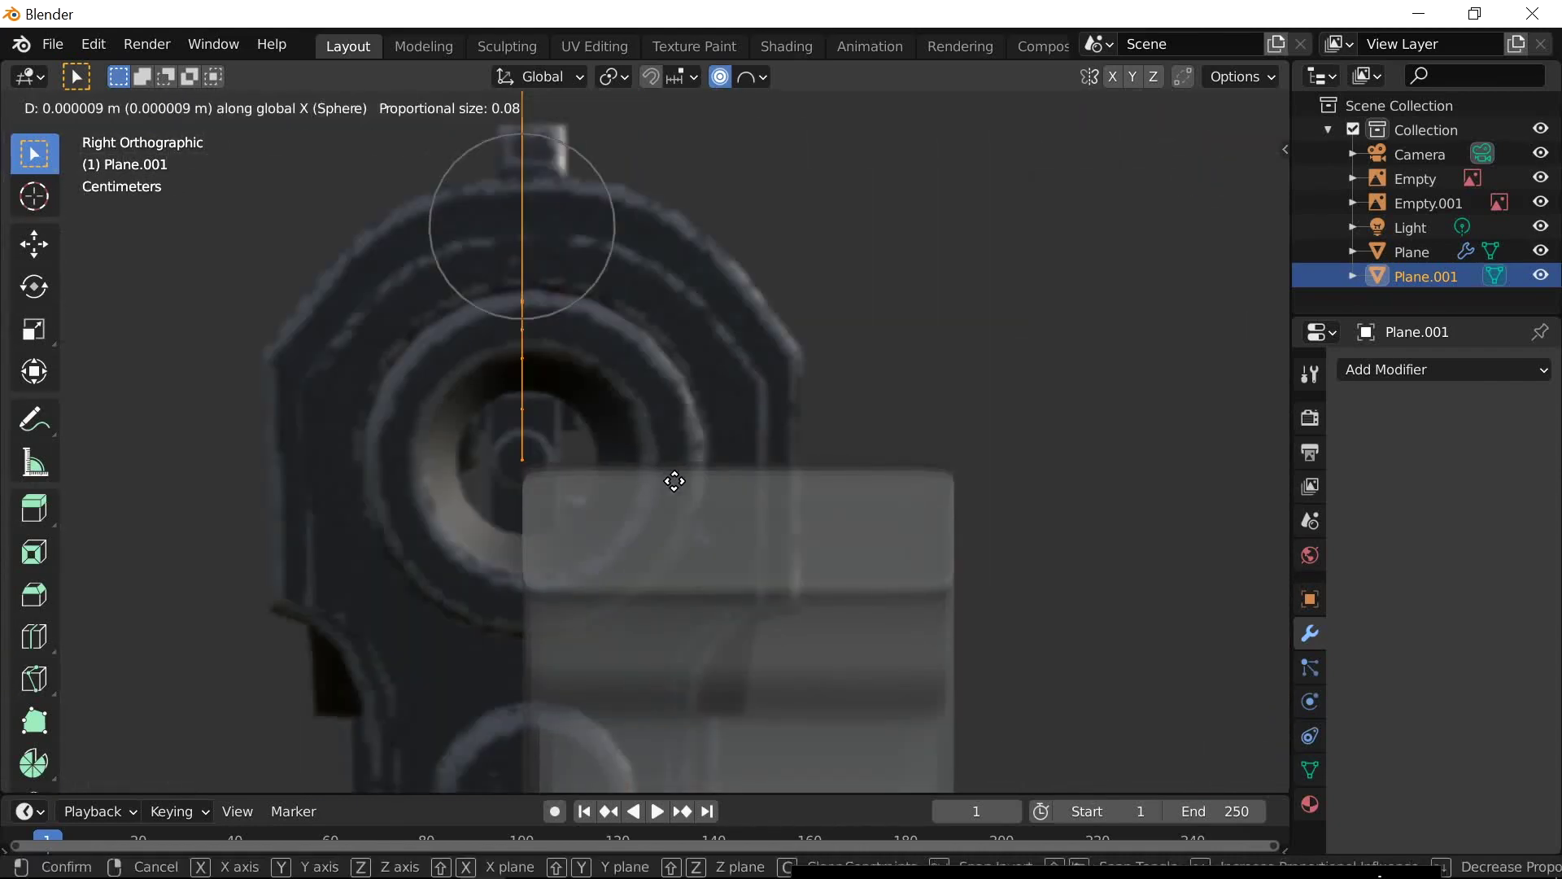
pyautogui.rightClick(673, 481)
# Shift the selected slide profile slightly along the global Y axis to align with the grip body's side
pyautogui.press('g')
pyautogui.press('y')
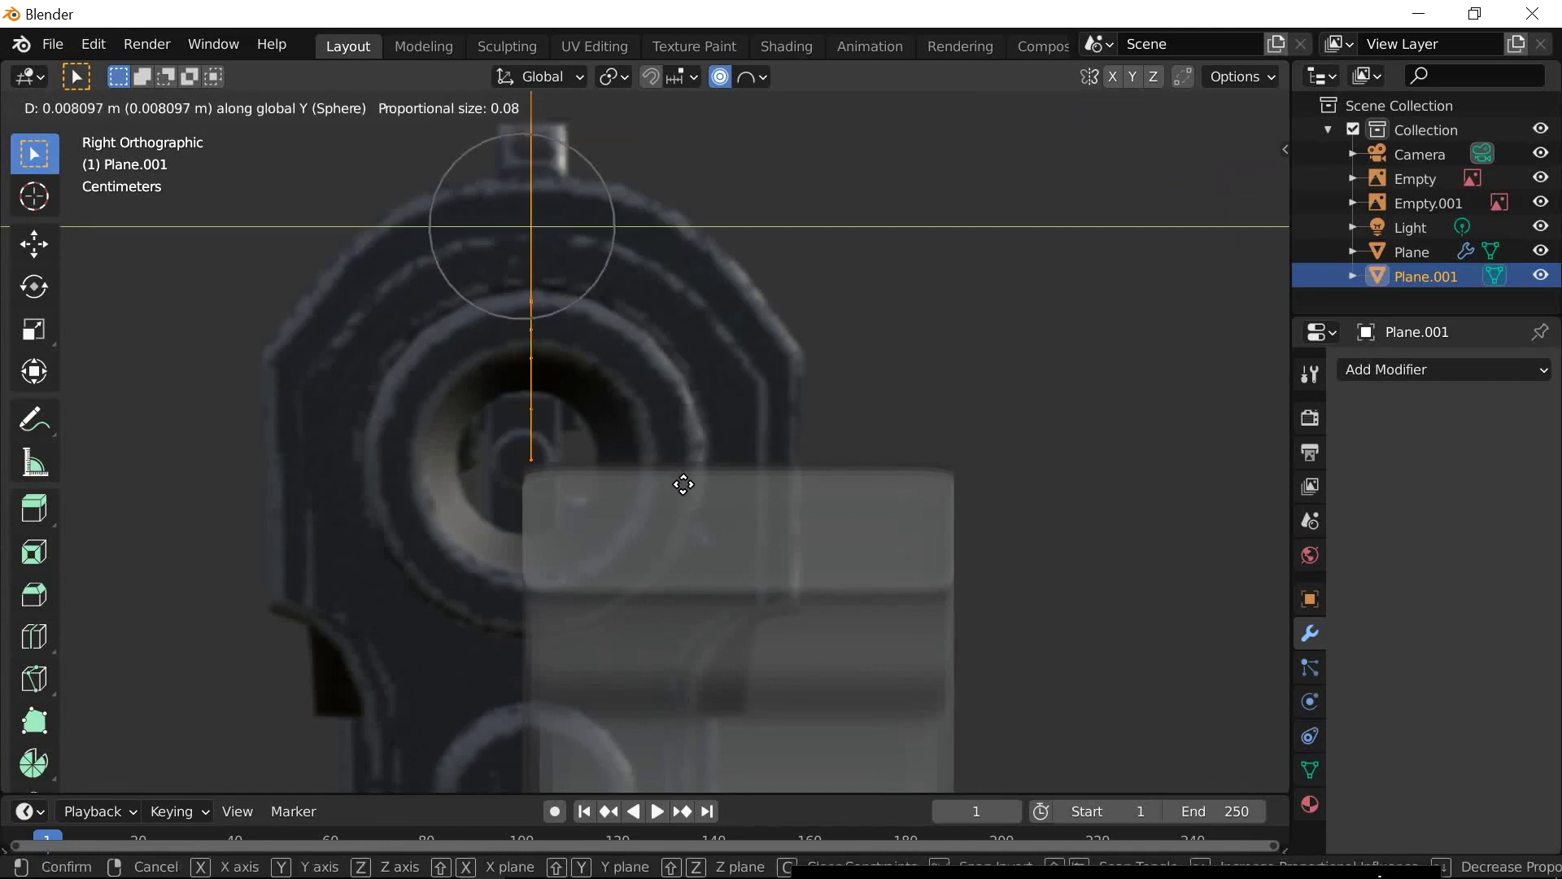
pyautogui.click(680, 487)
# Extrude the whole slide profile along the global Y axis to match the grip body's width
pyautogui.scroll(-3, 691, 487)
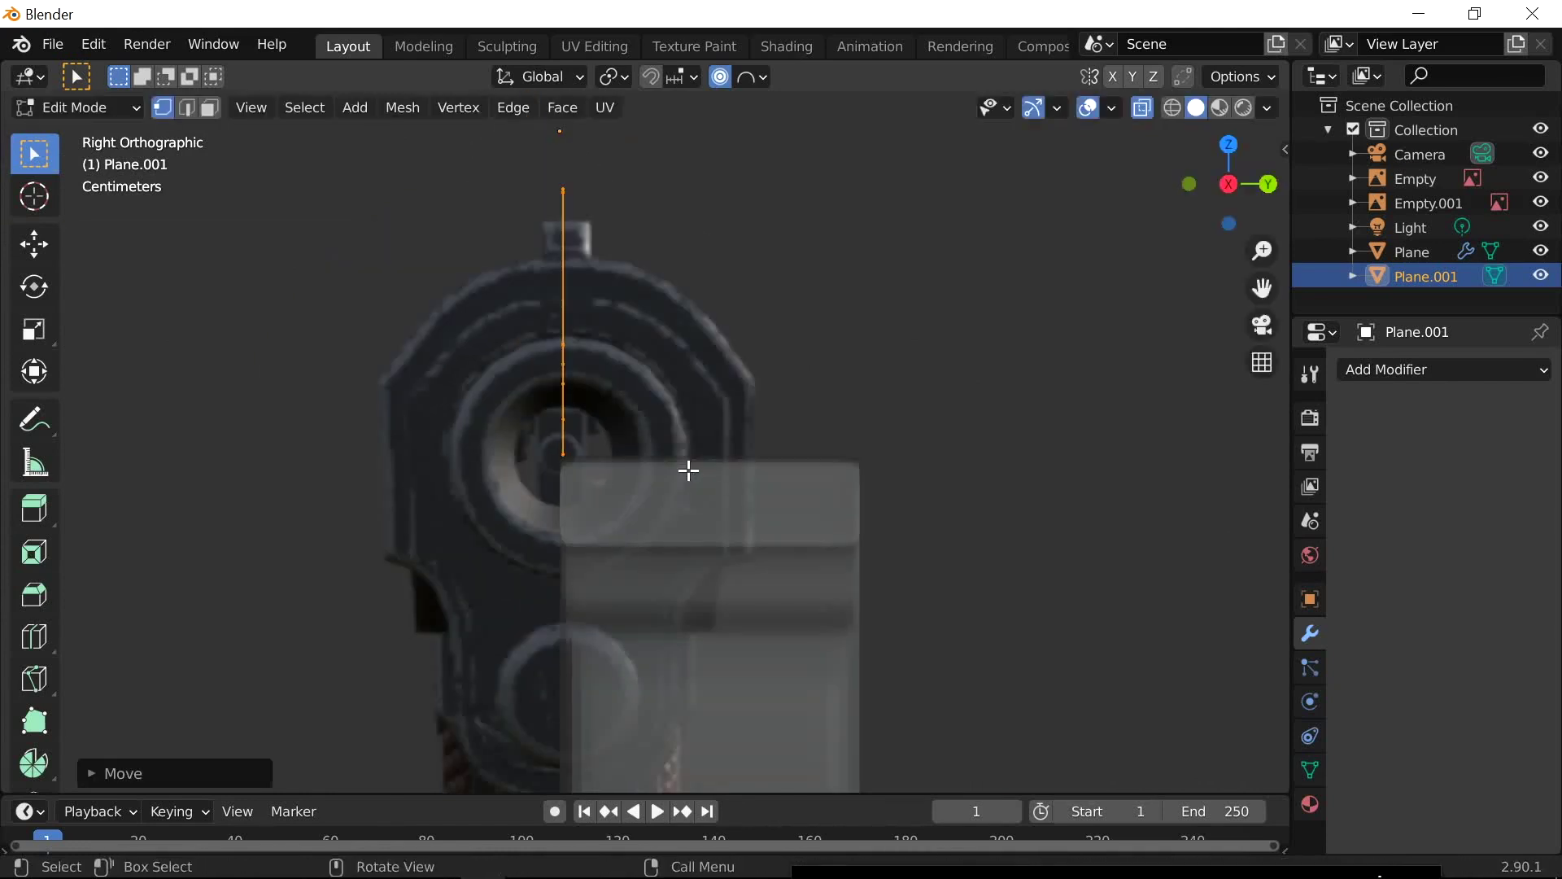
pyautogui.press('e')
pyautogui.press('x')
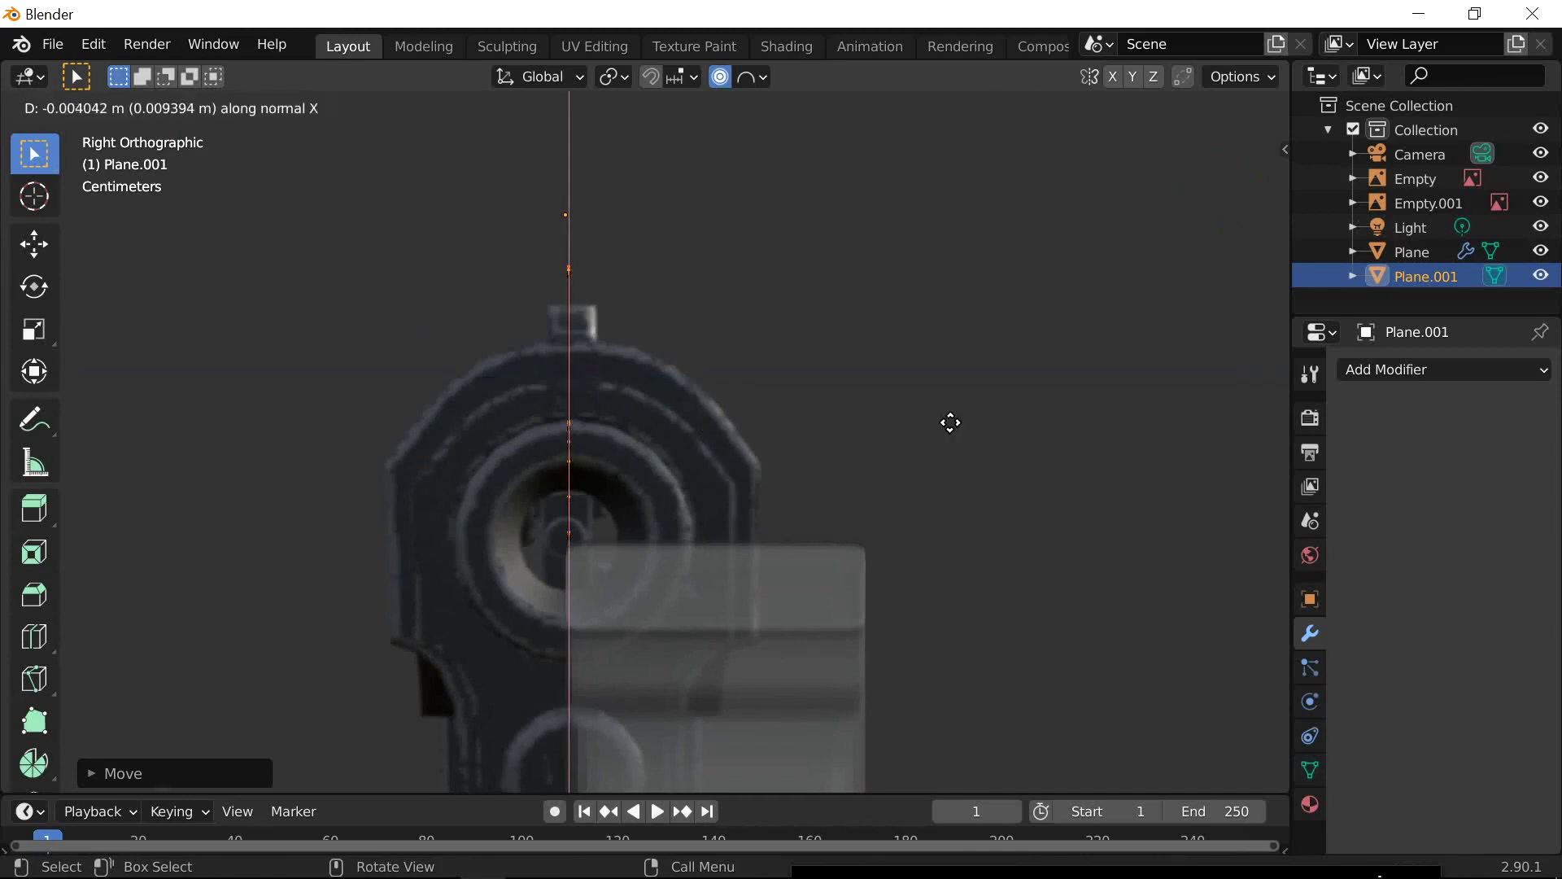
pyautogui.press('y')
pyautogui.press('y')
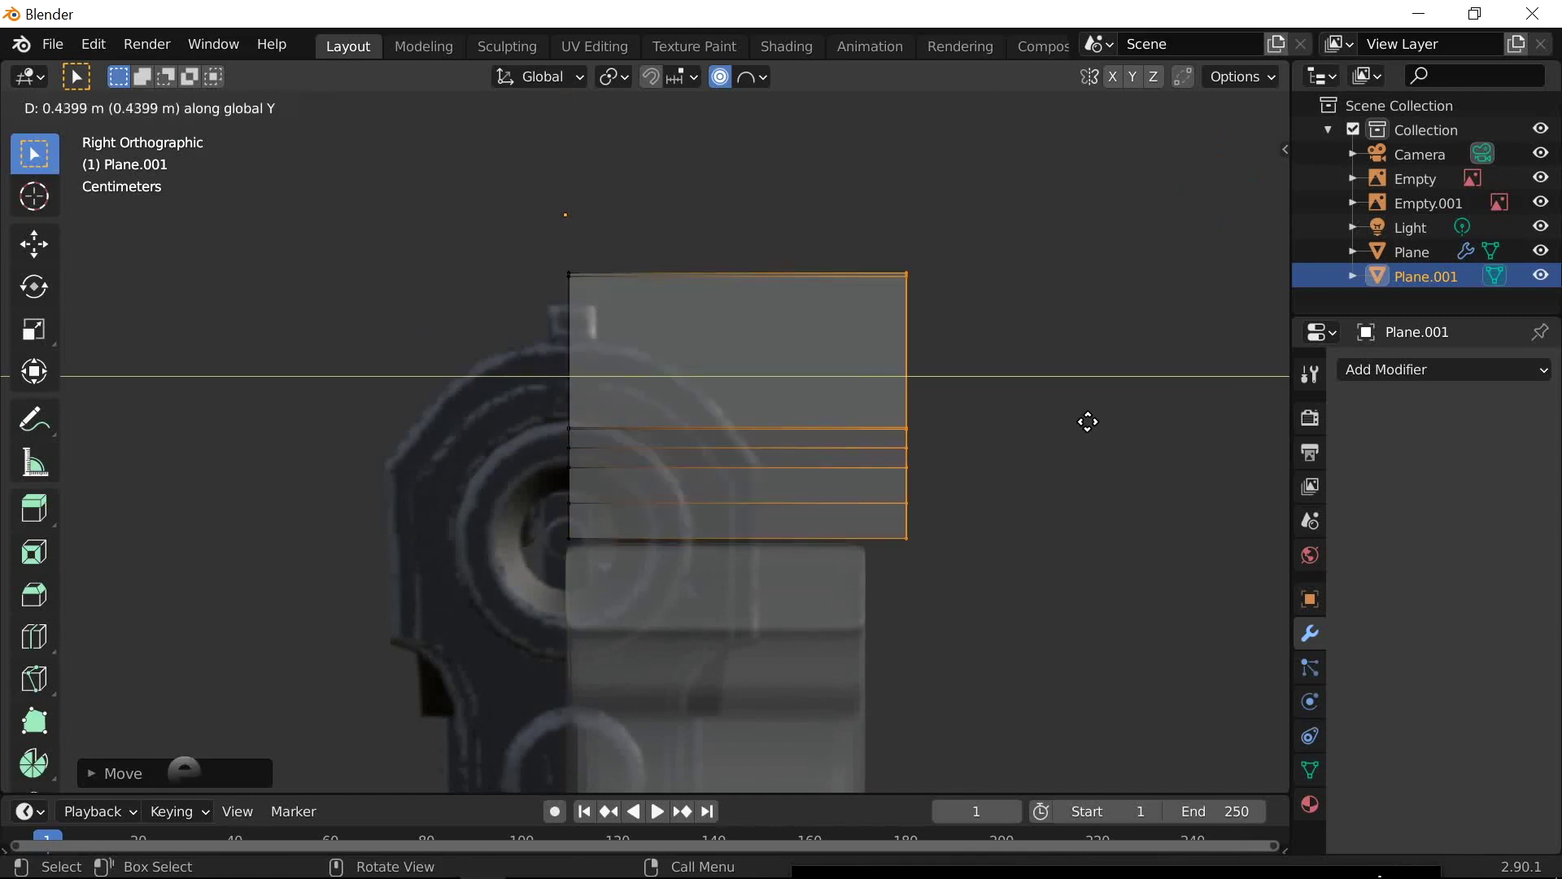
pyautogui.click(1006, 427)
pyautogui.moveTo(754, 545); pyautogui.dragTo(583, 555, button='middle')
pyautogui.scroll(-2, 723, 534)
pyautogui.press('Tab')
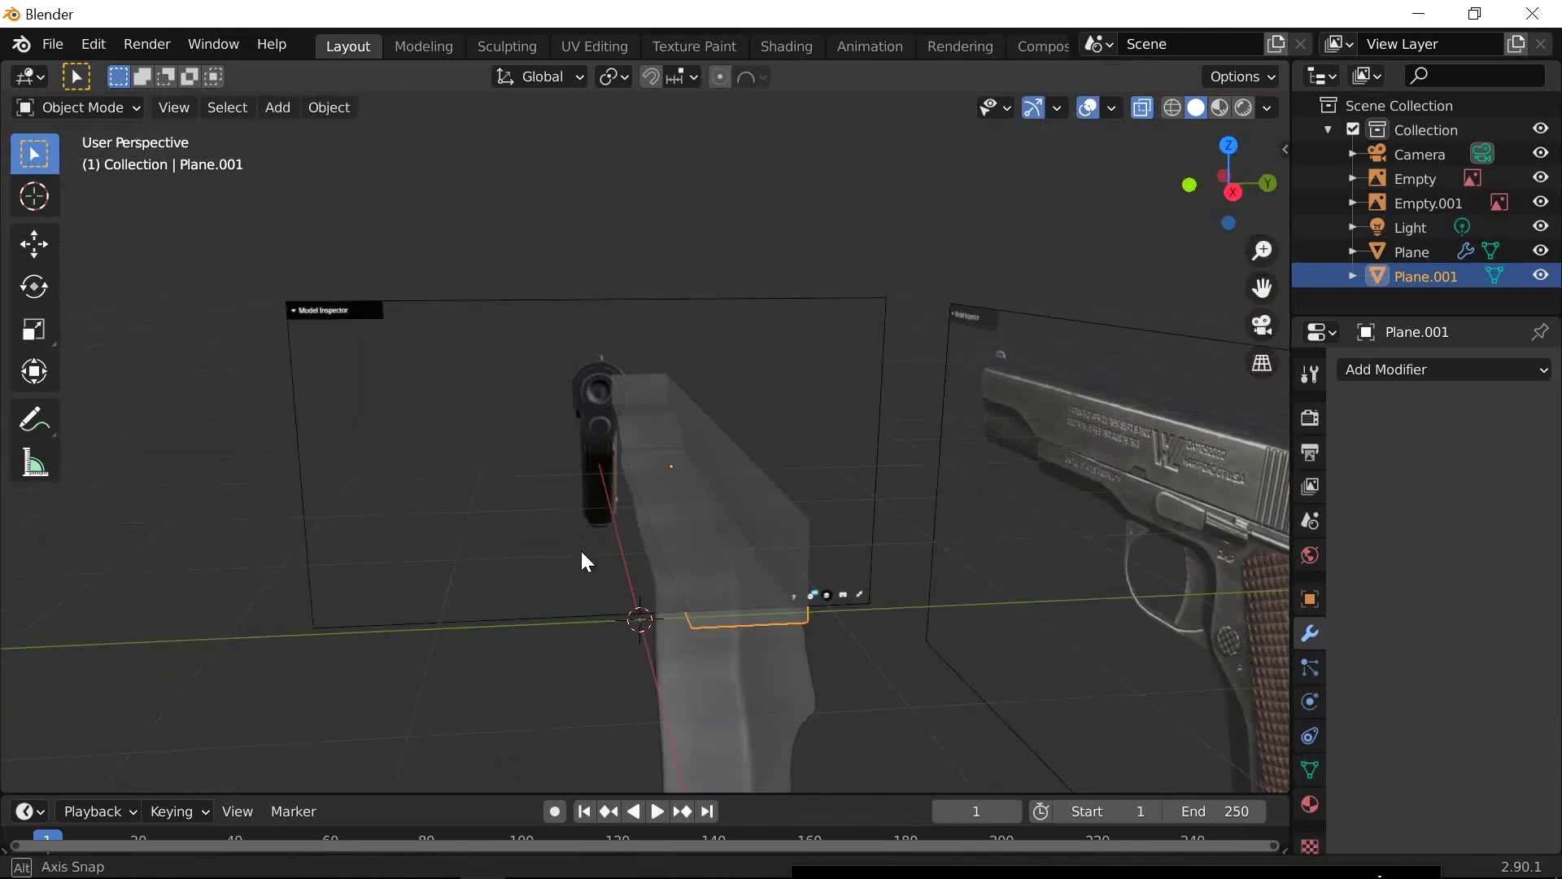
pyautogui.press('Tab')
# Add one centred lengthwise loop cut through the slide block and turn off X-ray display
pyautogui.moveTo(683, 545); pyautogui.dragTo(795, 516, button='middle')
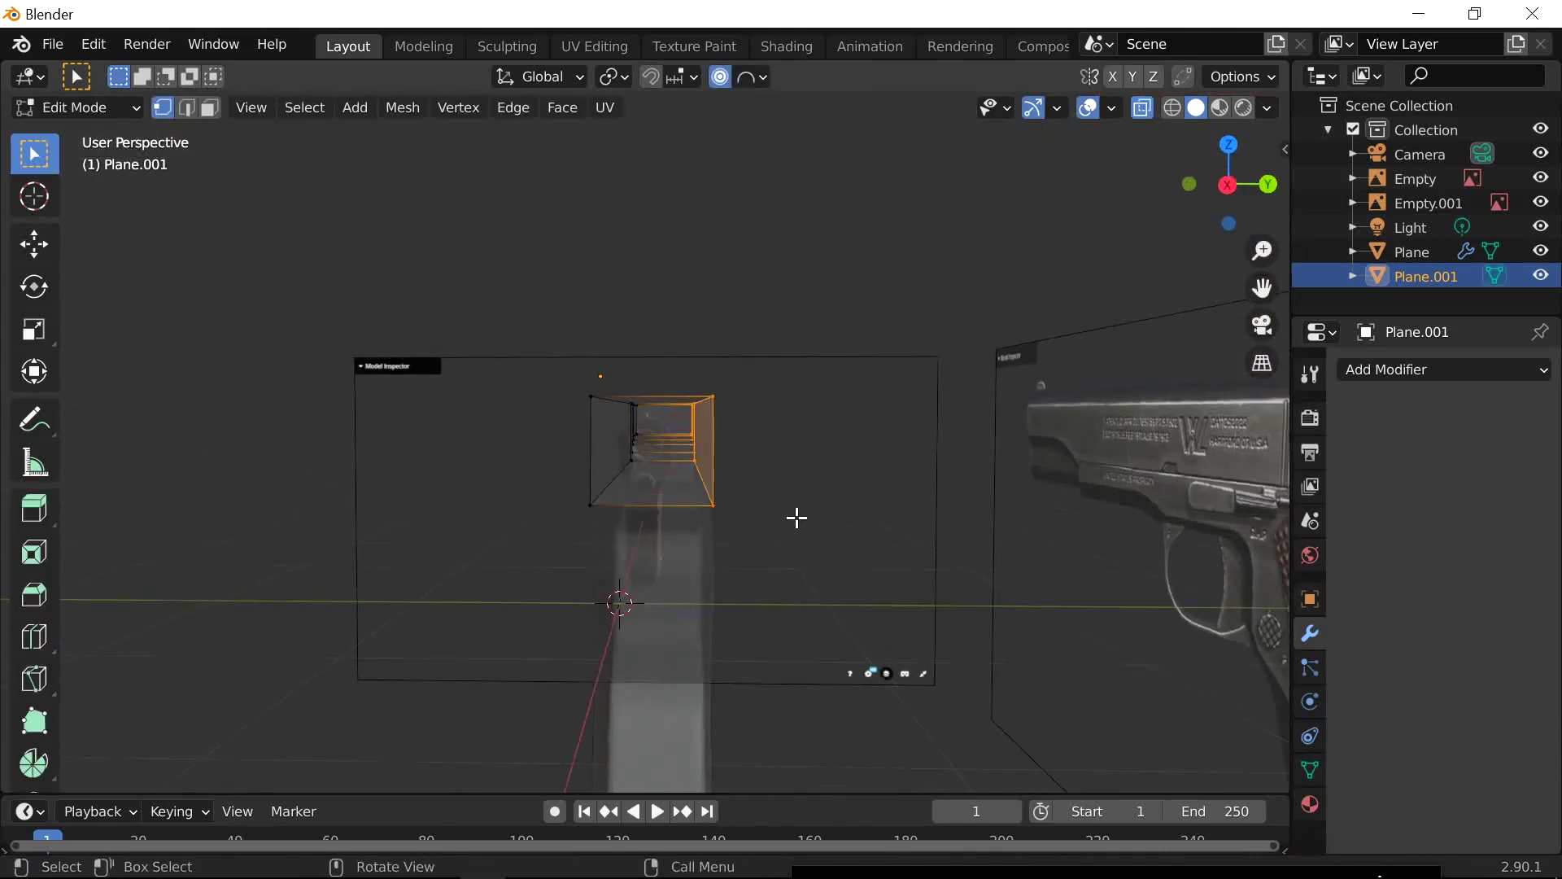
pyautogui.hotkey('ctrl', 'r')
pyautogui.click(653, 439)
pyautogui.click(652, 446)
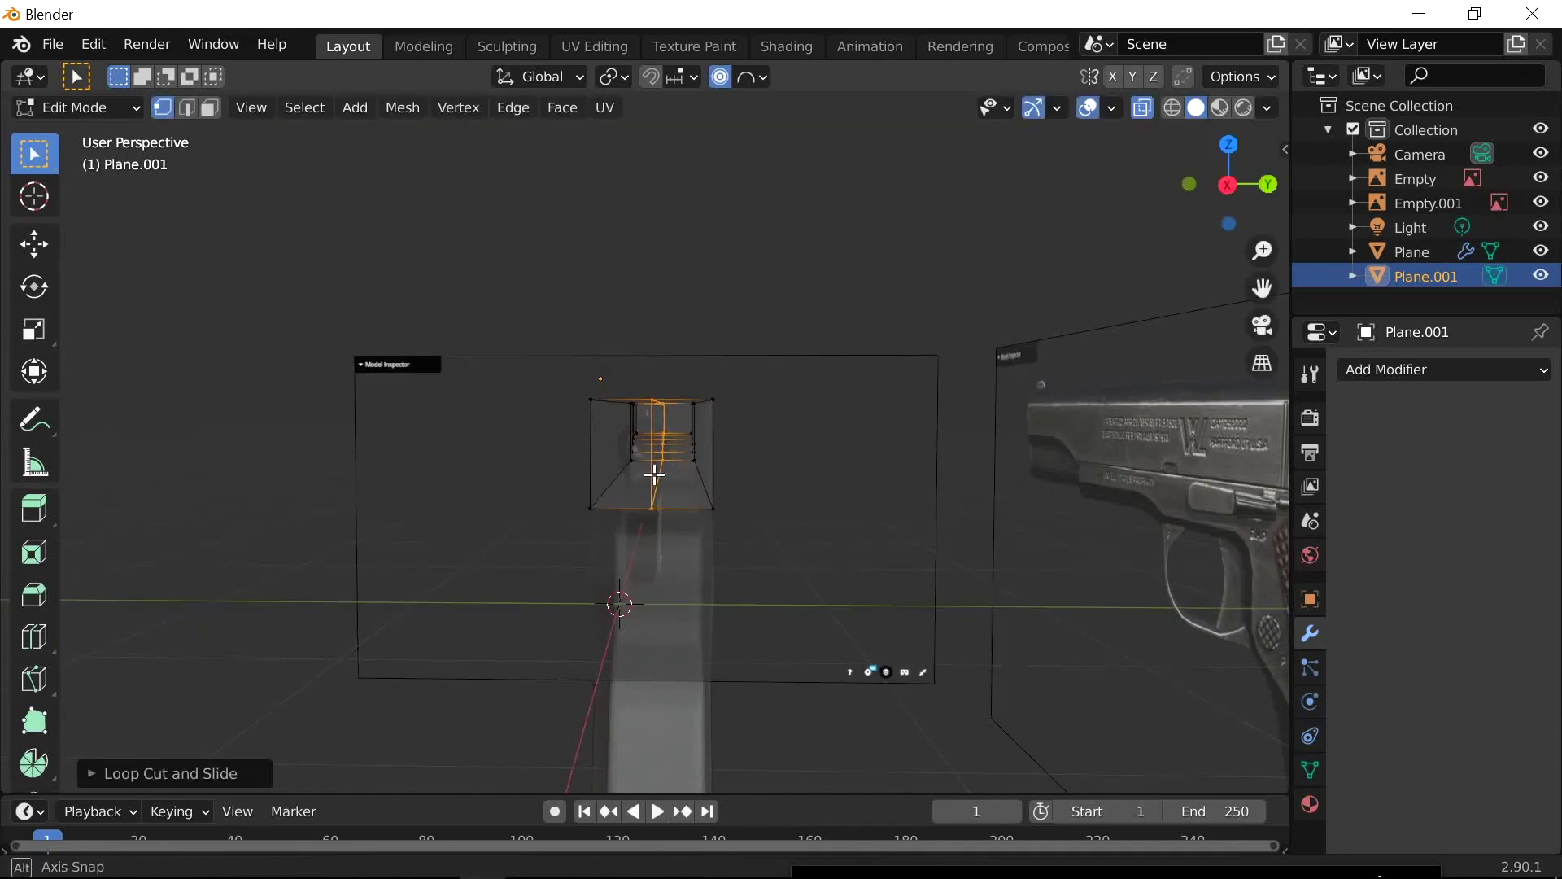
pyautogui.moveTo(652, 475); pyautogui.dragTo(656, 528, button='middle')
pyautogui.moveTo(676, 463); pyautogui.dragTo(710, 419, button='middle')
pyautogui.click(1143, 109)
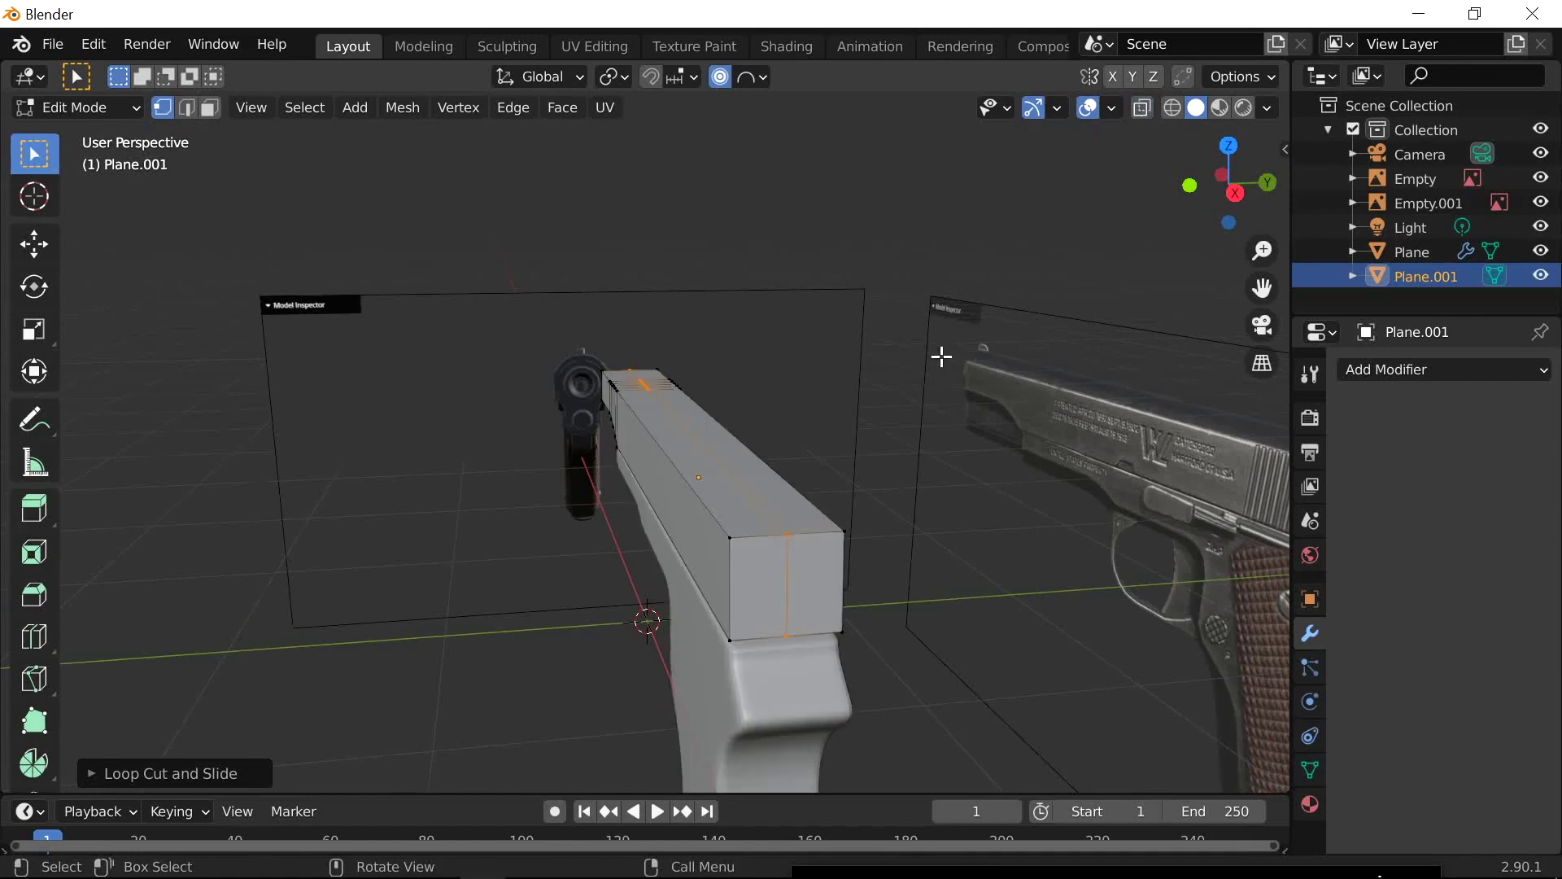
pyautogui.click(897, 203)
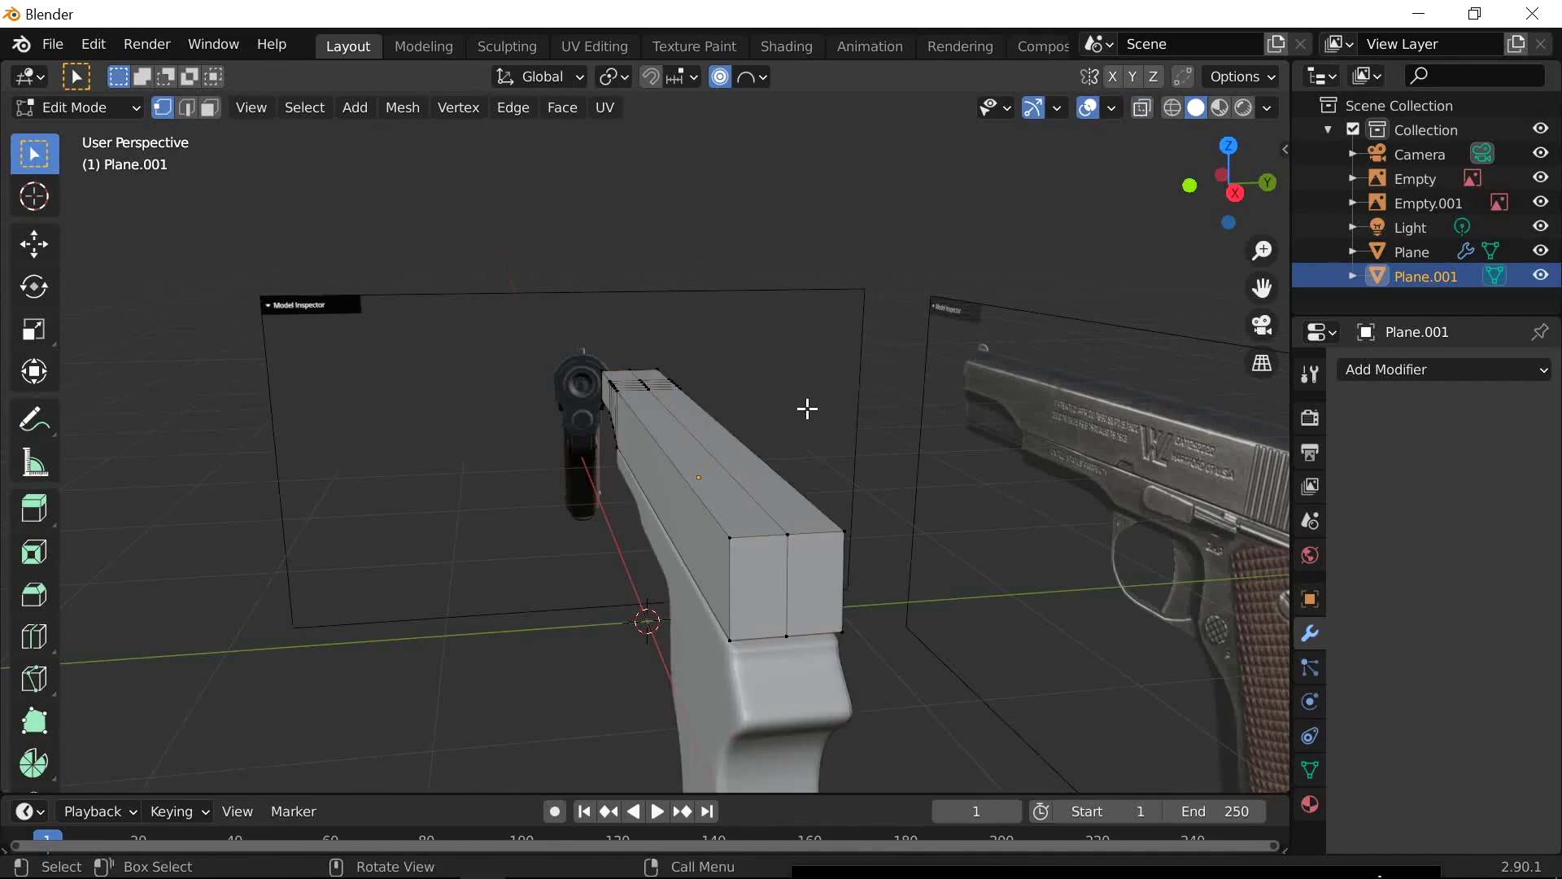
pyautogui.press('c')
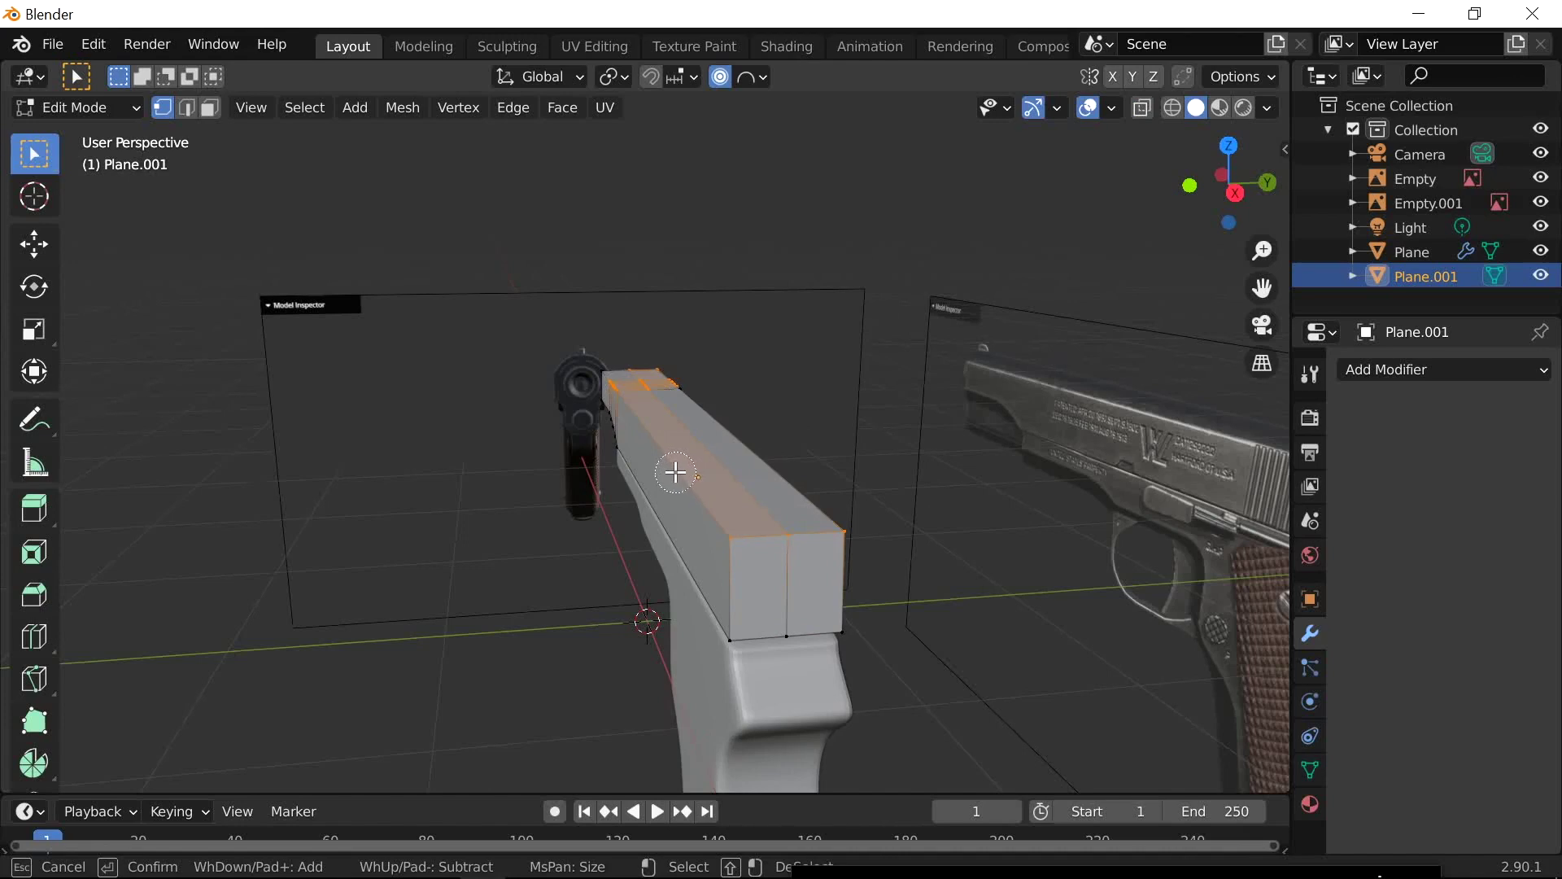
pyautogui.press('Escape')
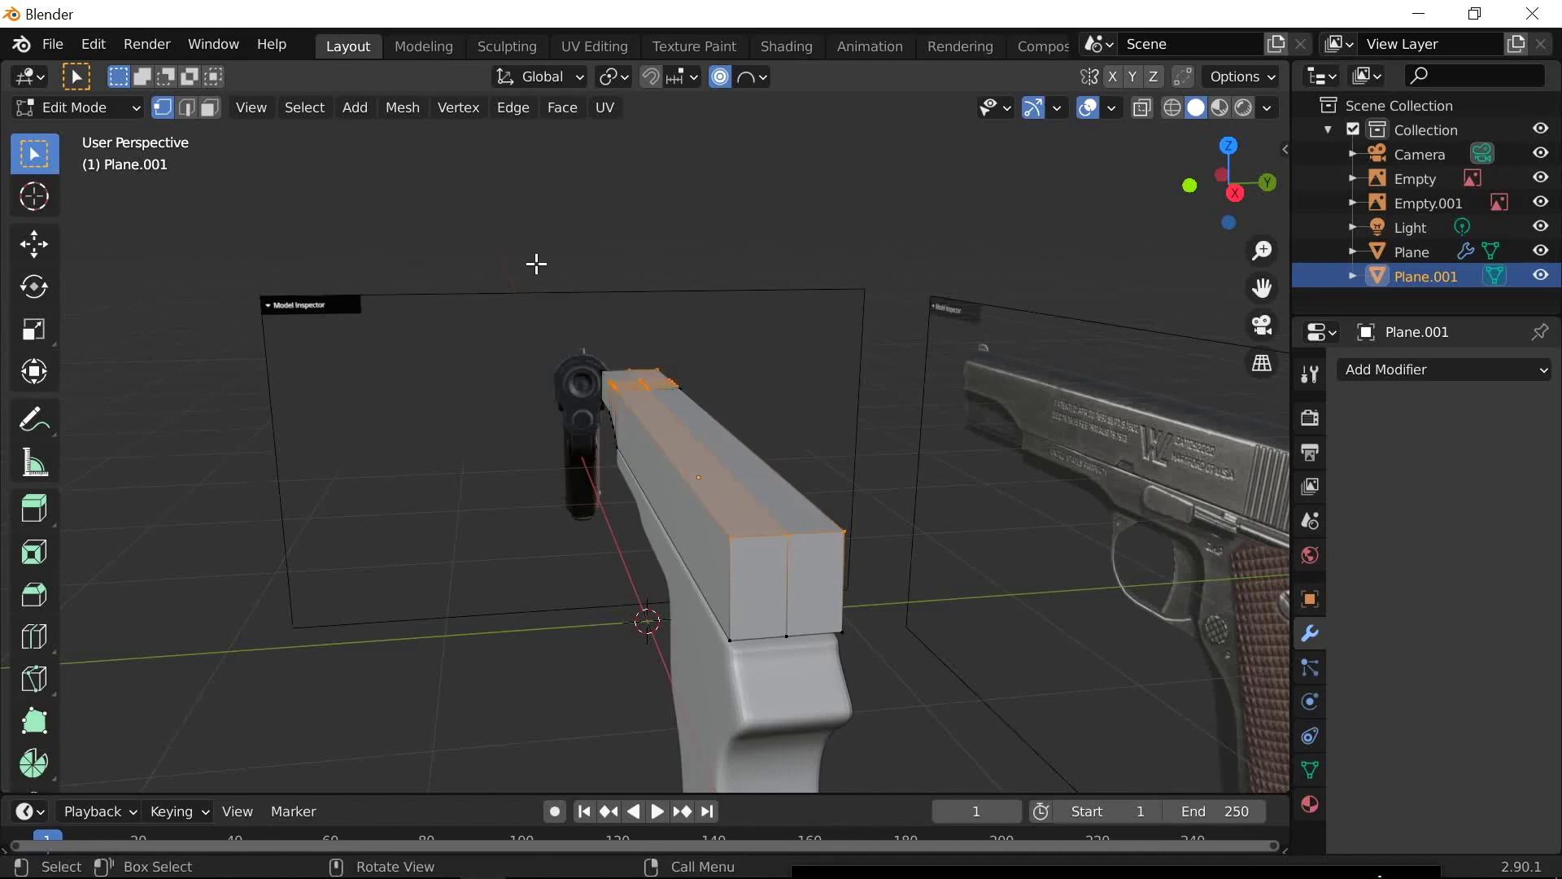
pyautogui.click(633, 247)
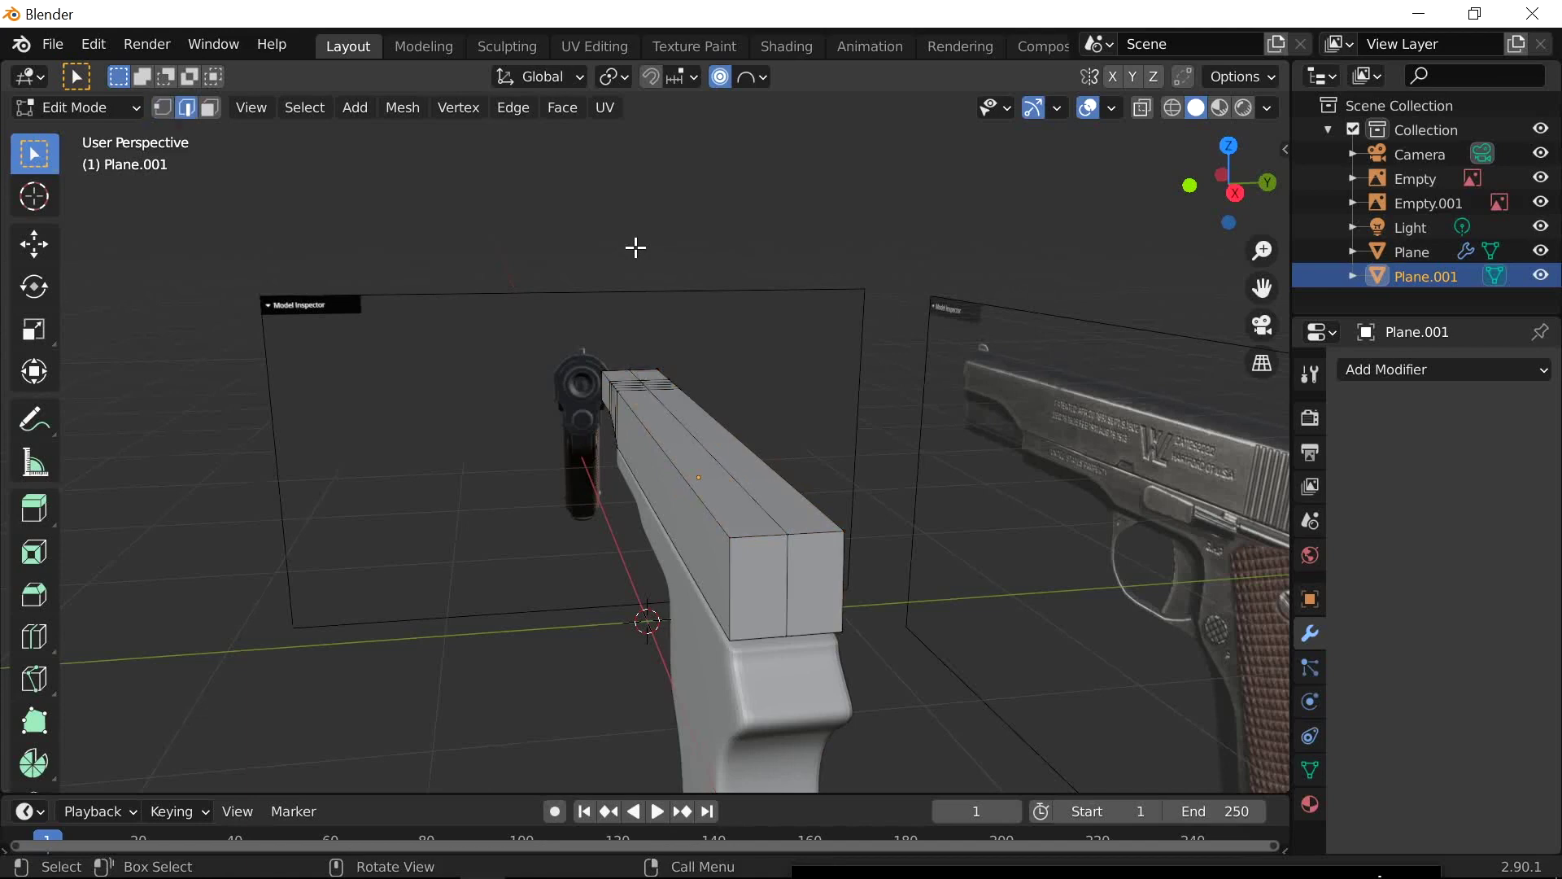
pyautogui.moveTo(686, 449)
pyautogui.mouseDown(button='middle')
pyautogui.moveTo(715, 505)
pyautogui.moveTo(678, 443)
pyautogui.mouseUp(button='middle')
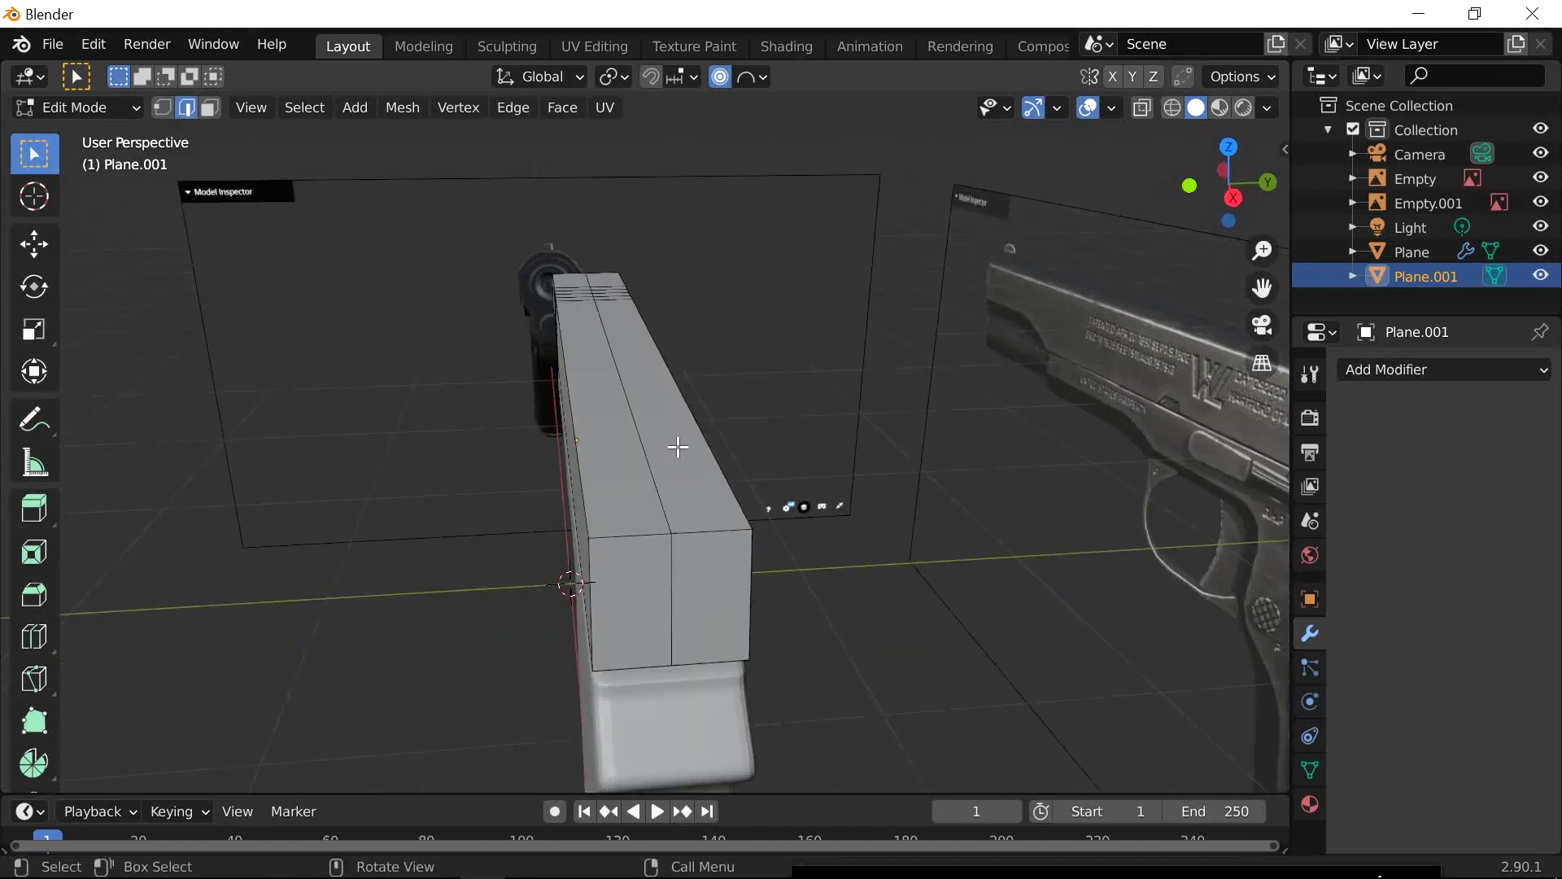
pyautogui.press('c')
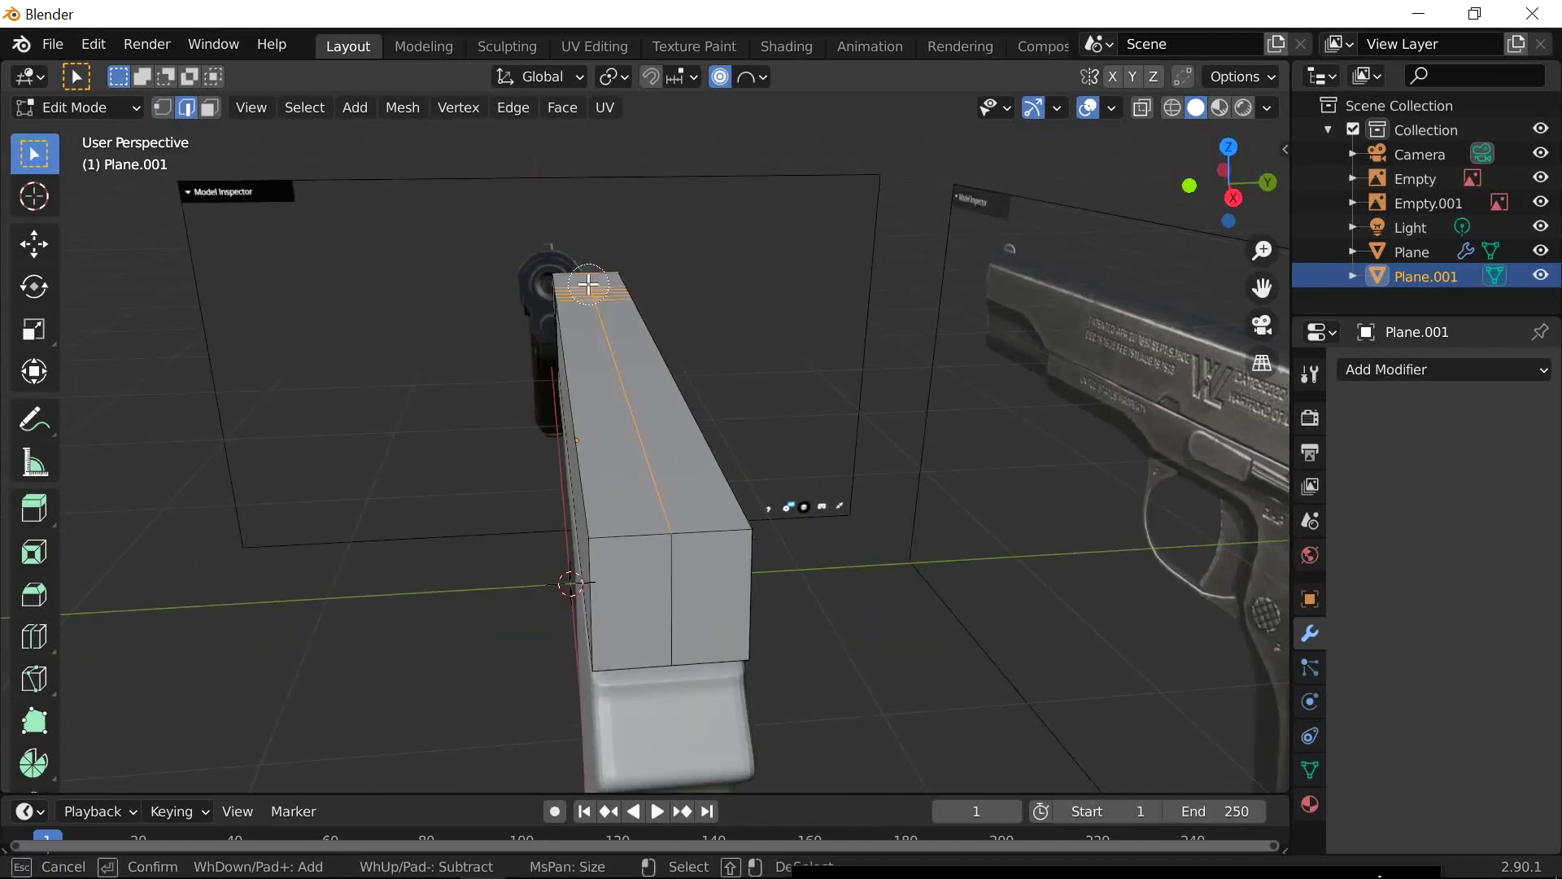
pyautogui.rightClick(588, 284)
pyautogui.moveTo(623, 382); pyautogui.dragTo(621, 422, button='middle')
# Select only the centre-line vertices along the slide's top and raise them about 0.1 m along Z with proportional size 0.08
pyautogui.press('1')
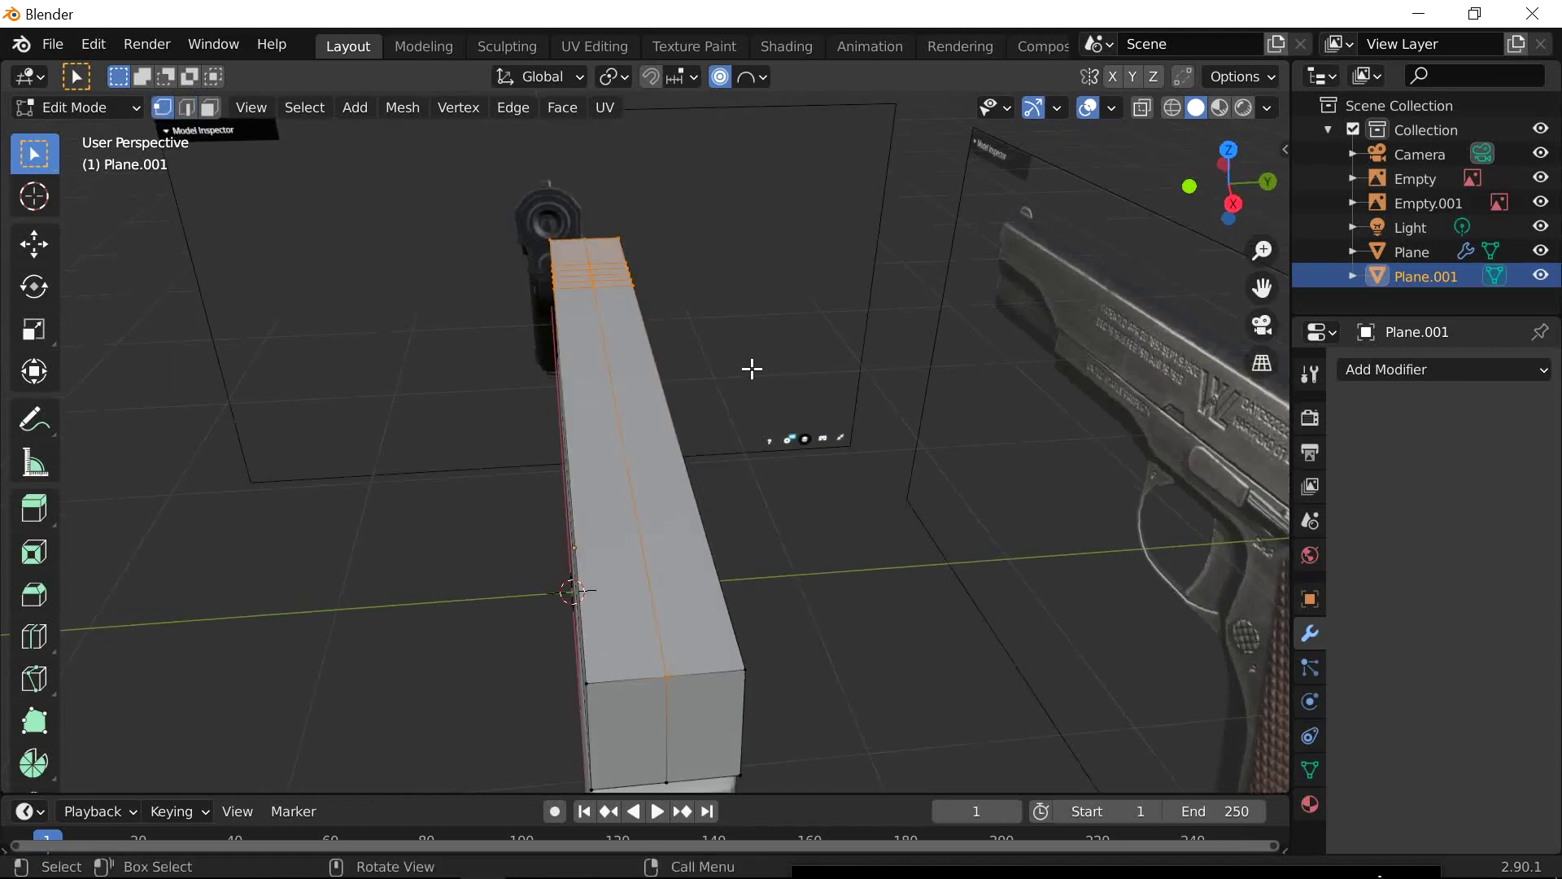
pyautogui.hotkey('alt', 'a')
pyautogui.press('c')
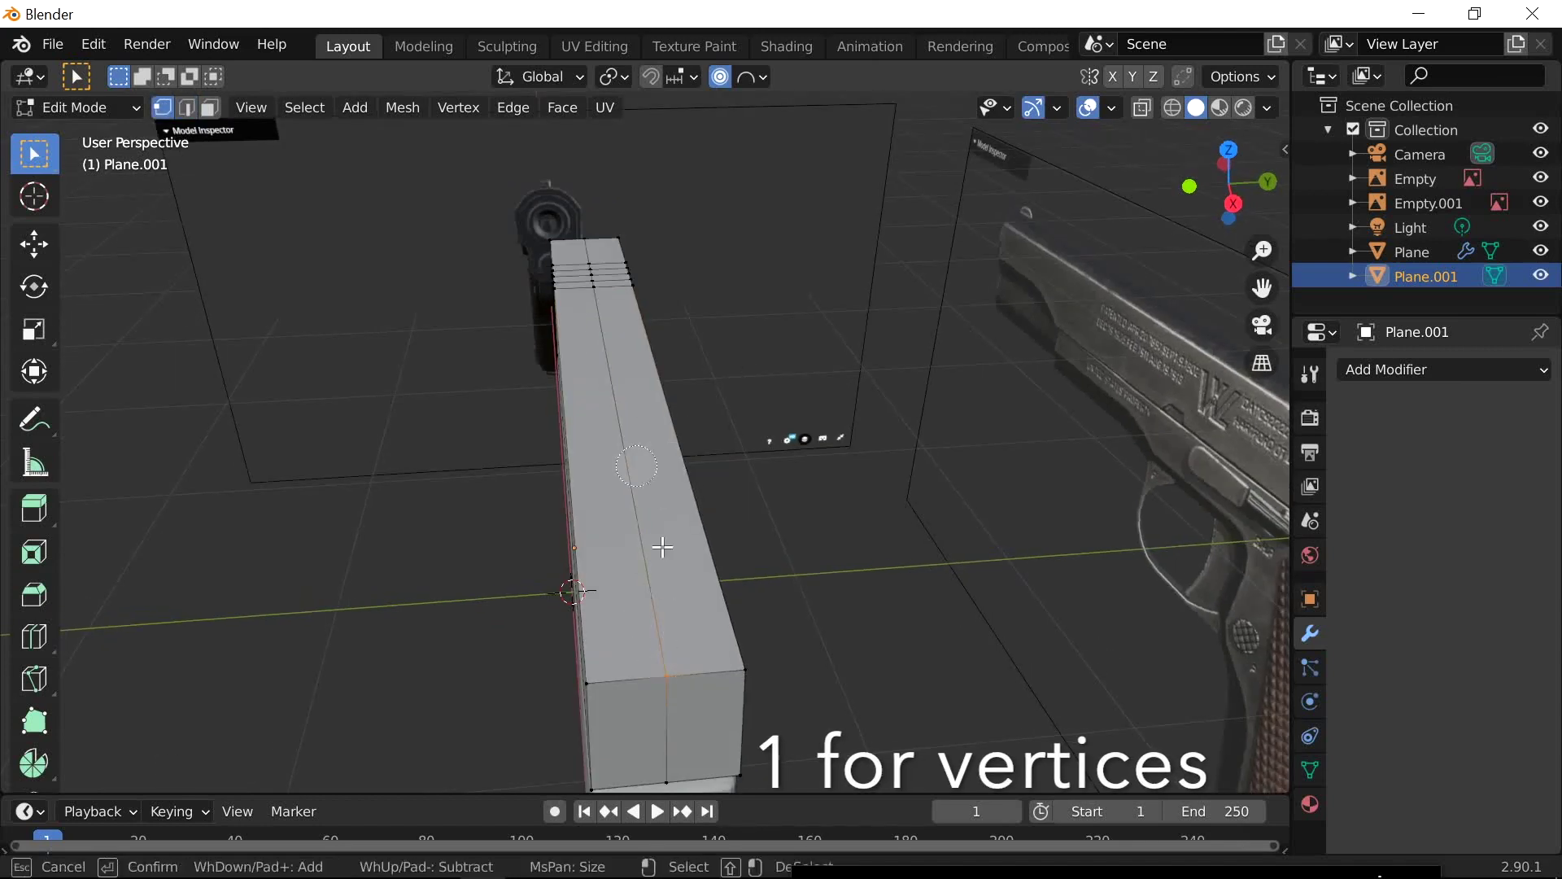
pyautogui.moveTo(589, 288); pyautogui.dragTo(586, 241)
pyautogui.rightClick(479, 366)
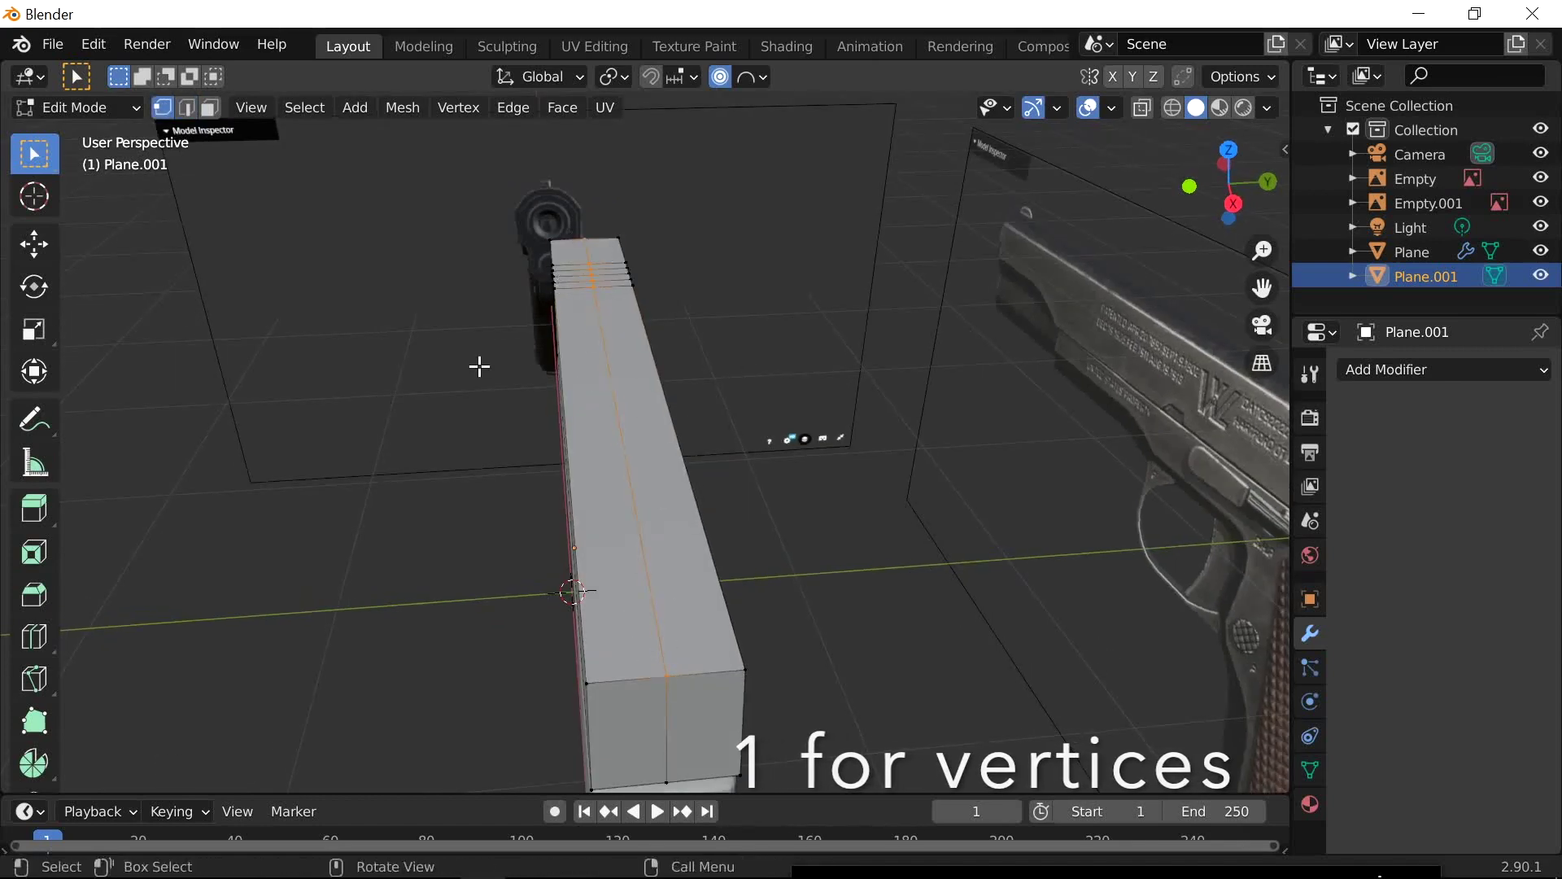
pyautogui.moveTo(480, 366); pyautogui.dragTo(703, 443, button='middle')
pyautogui.moveTo(919, 400); pyautogui.dragTo(847, 408, button='middle')
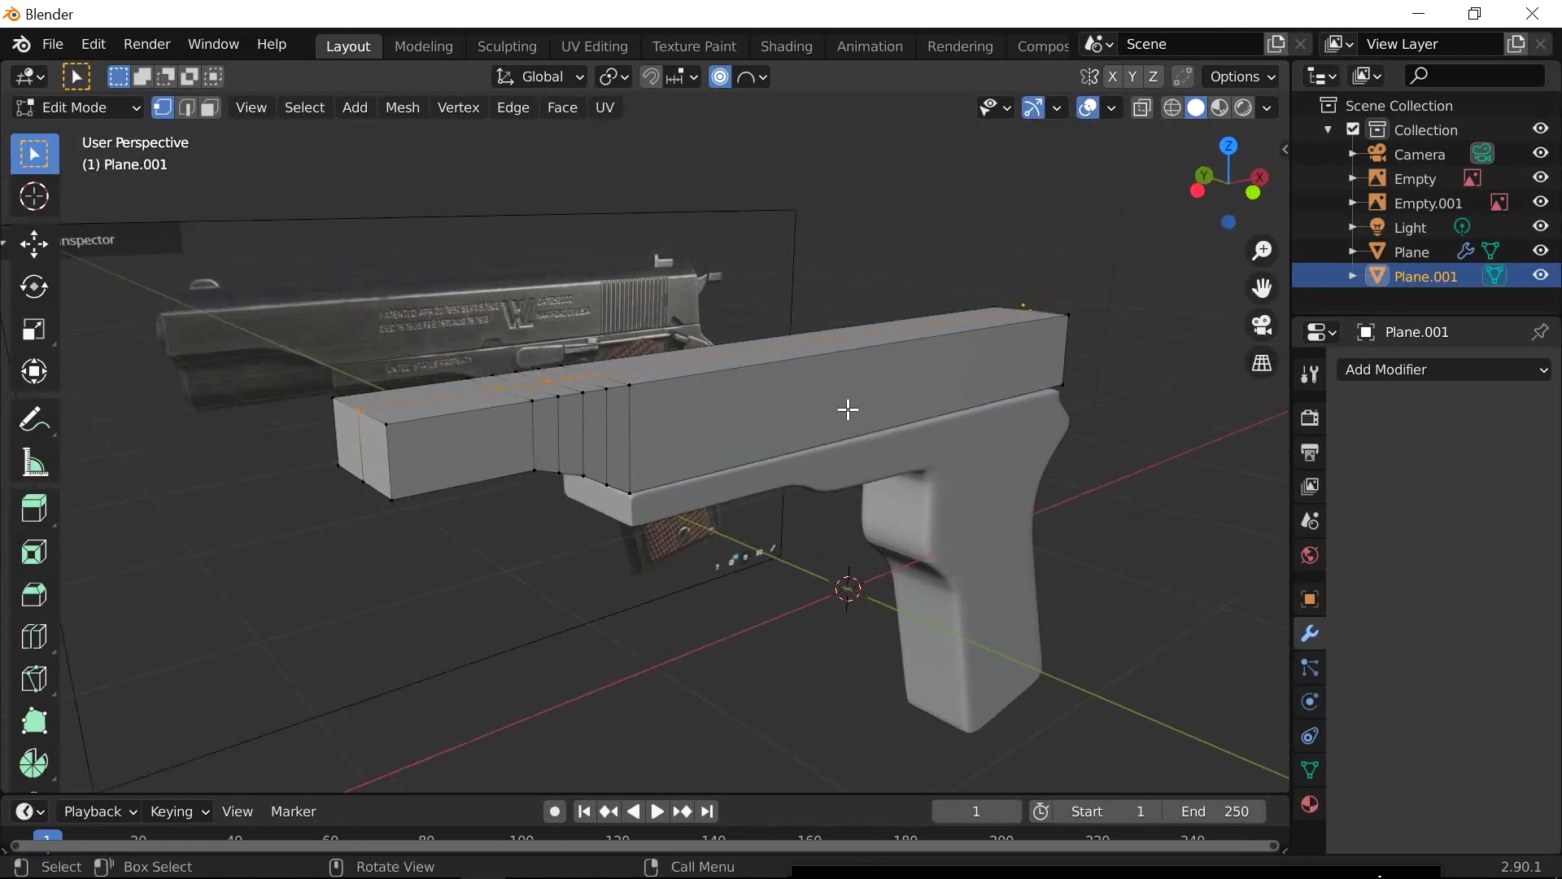
pyautogui.press('g')
pyautogui.press('z')
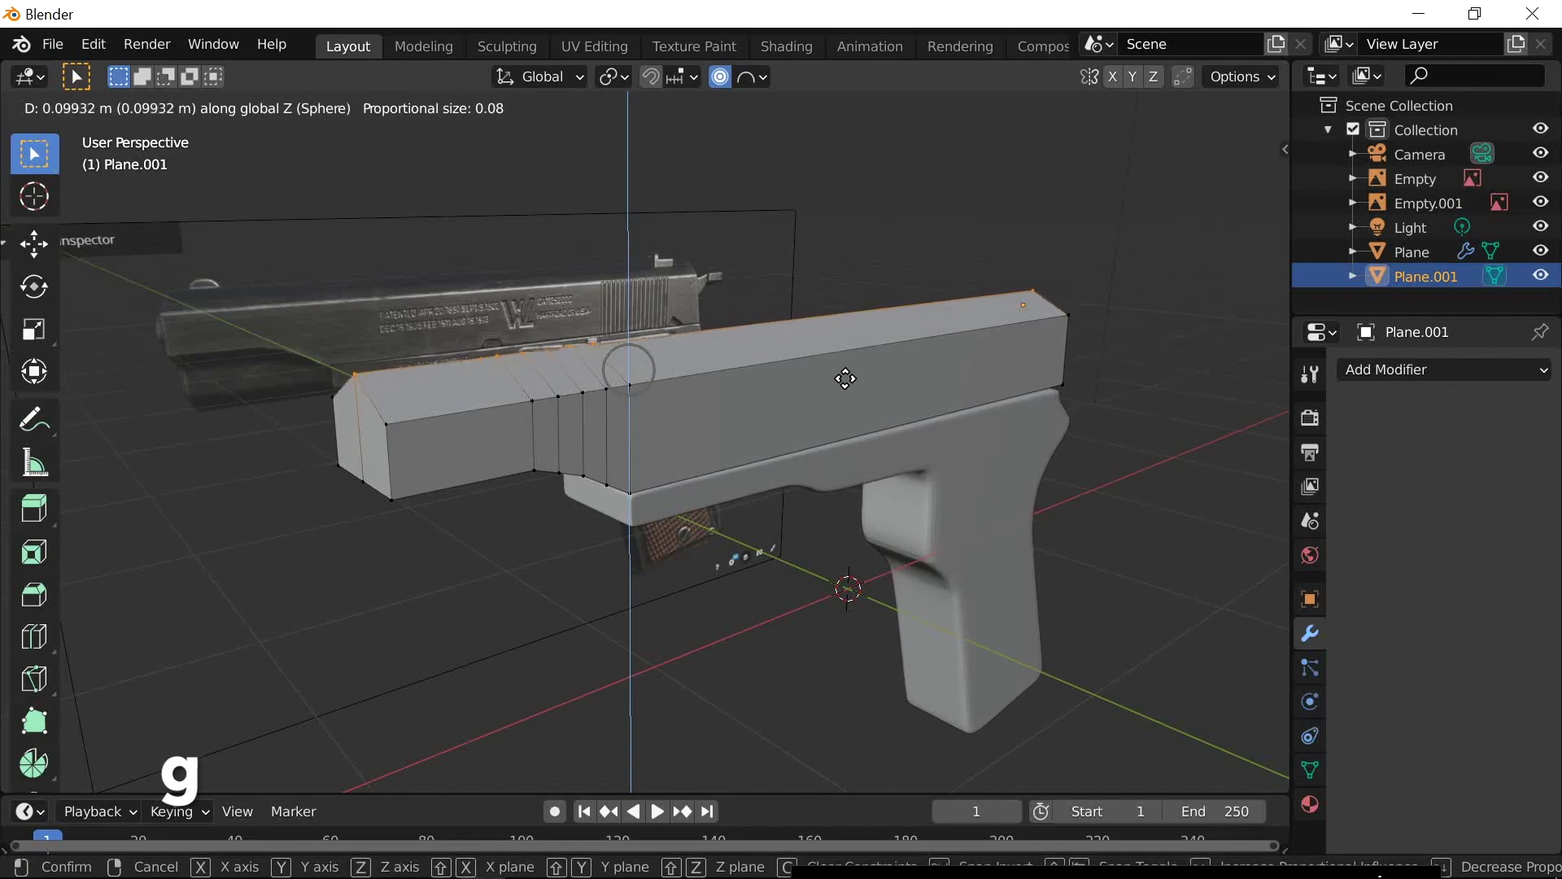
pyautogui.click(845, 378)
pyautogui.click(1196, 179)
pyautogui.press('z')
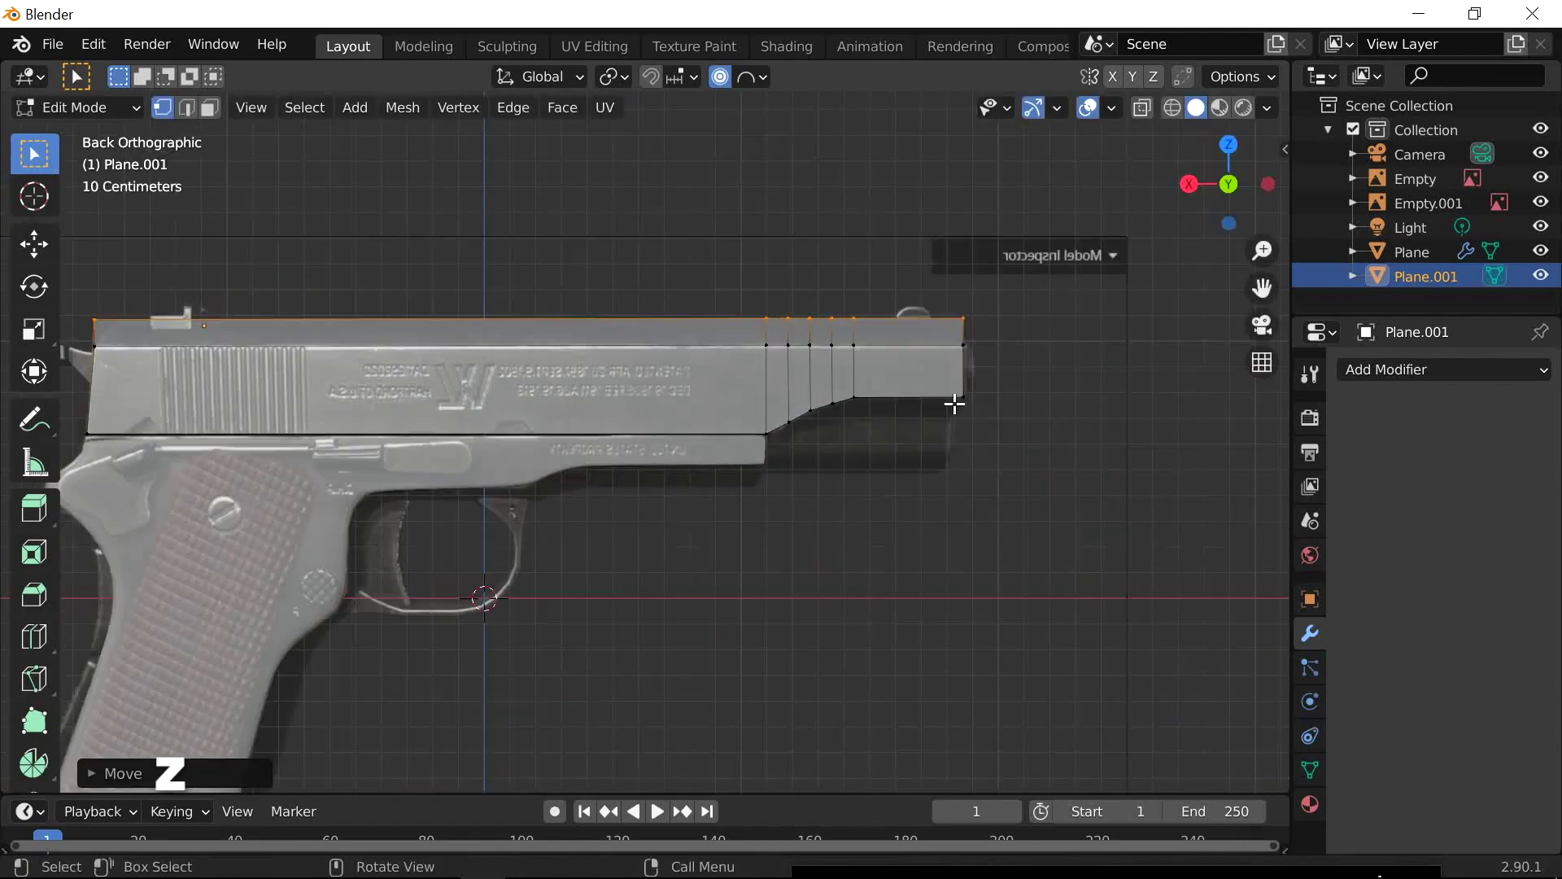
# Compare the slide's raised top with the references and raise its selected centre line slightly further along Z
pyautogui.press('ctrl+KP_3')
pyautogui.moveTo(782, 411); pyautogui.dragTo(673, 537, button='middle')
pyautogui.click(1241, 179)
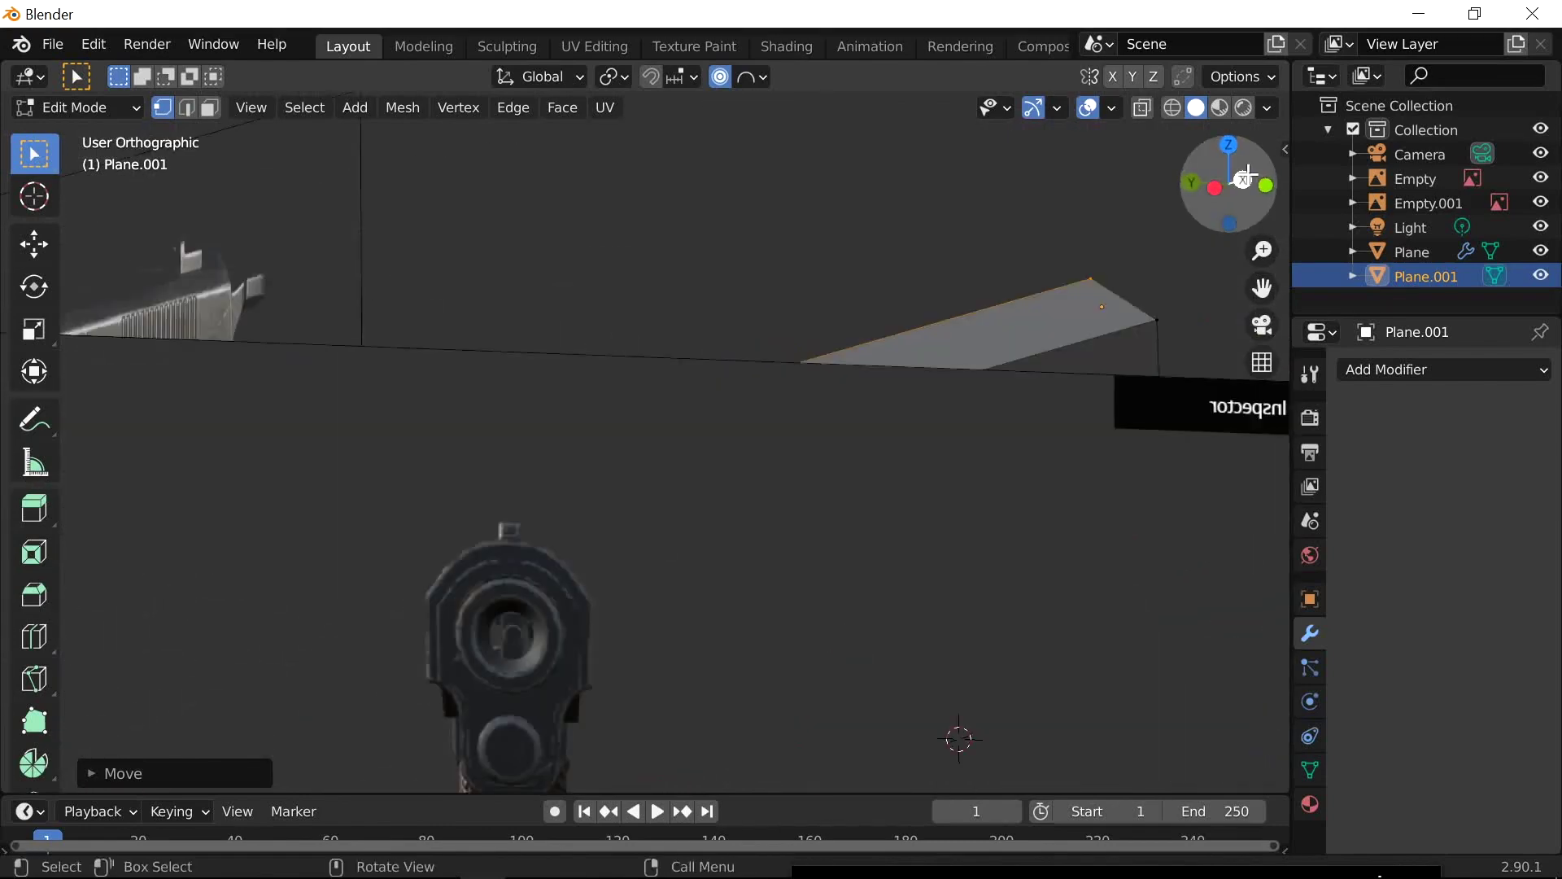
pyautogui.keyDown('shift'); pyautogui.moveTo(388, 485); pyautogui.dragTo(485, 447, button='middle'); pyautogui.keyUp('shift')
pyautogui.scroll(3, 513, 484)
pyautogui.keyDown('shift'); pyautogui.moveTo(492, 528); pyautogui.dragTo(577, 516, button='middle'); pyautogui.keyUp('shift')
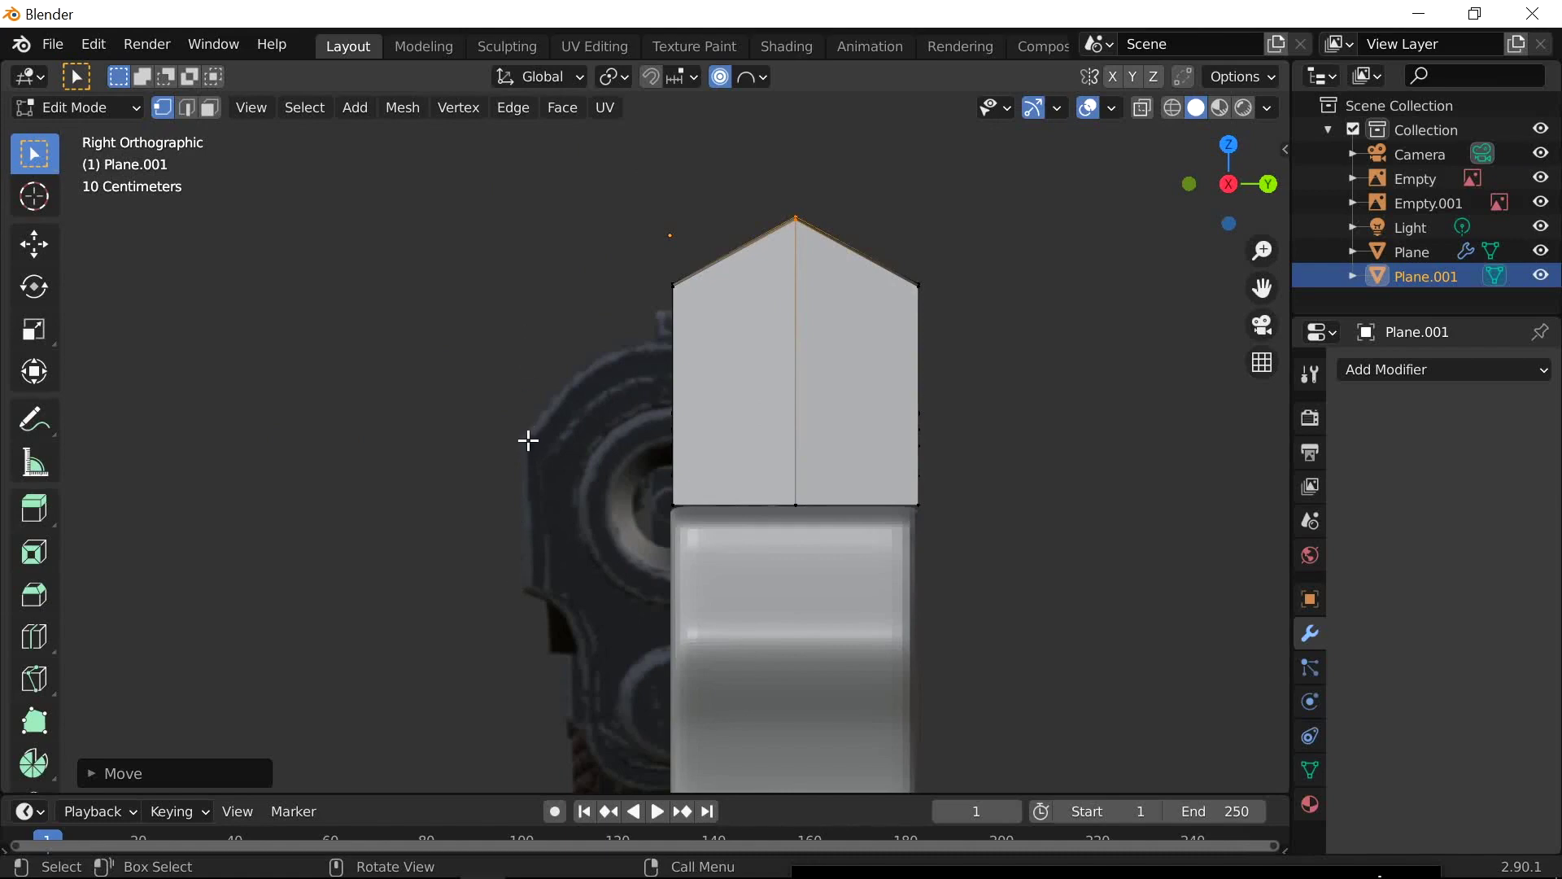
pyautogui.moveTo(524, 593); pyautogui.dragTo(561, 540, button='middle')
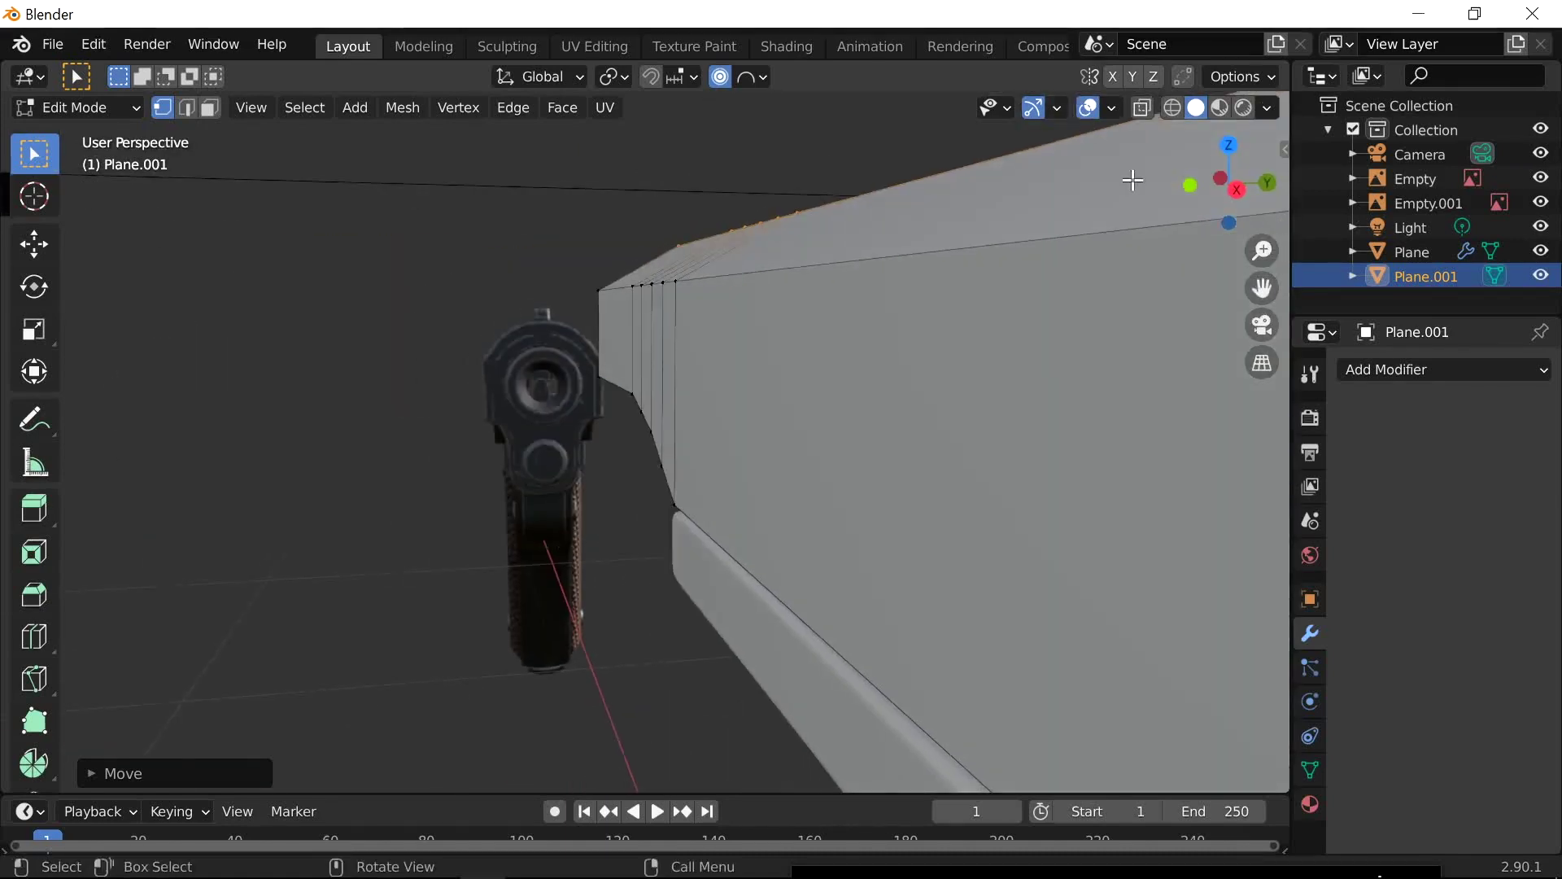
pyautogui.click(1190, 183)
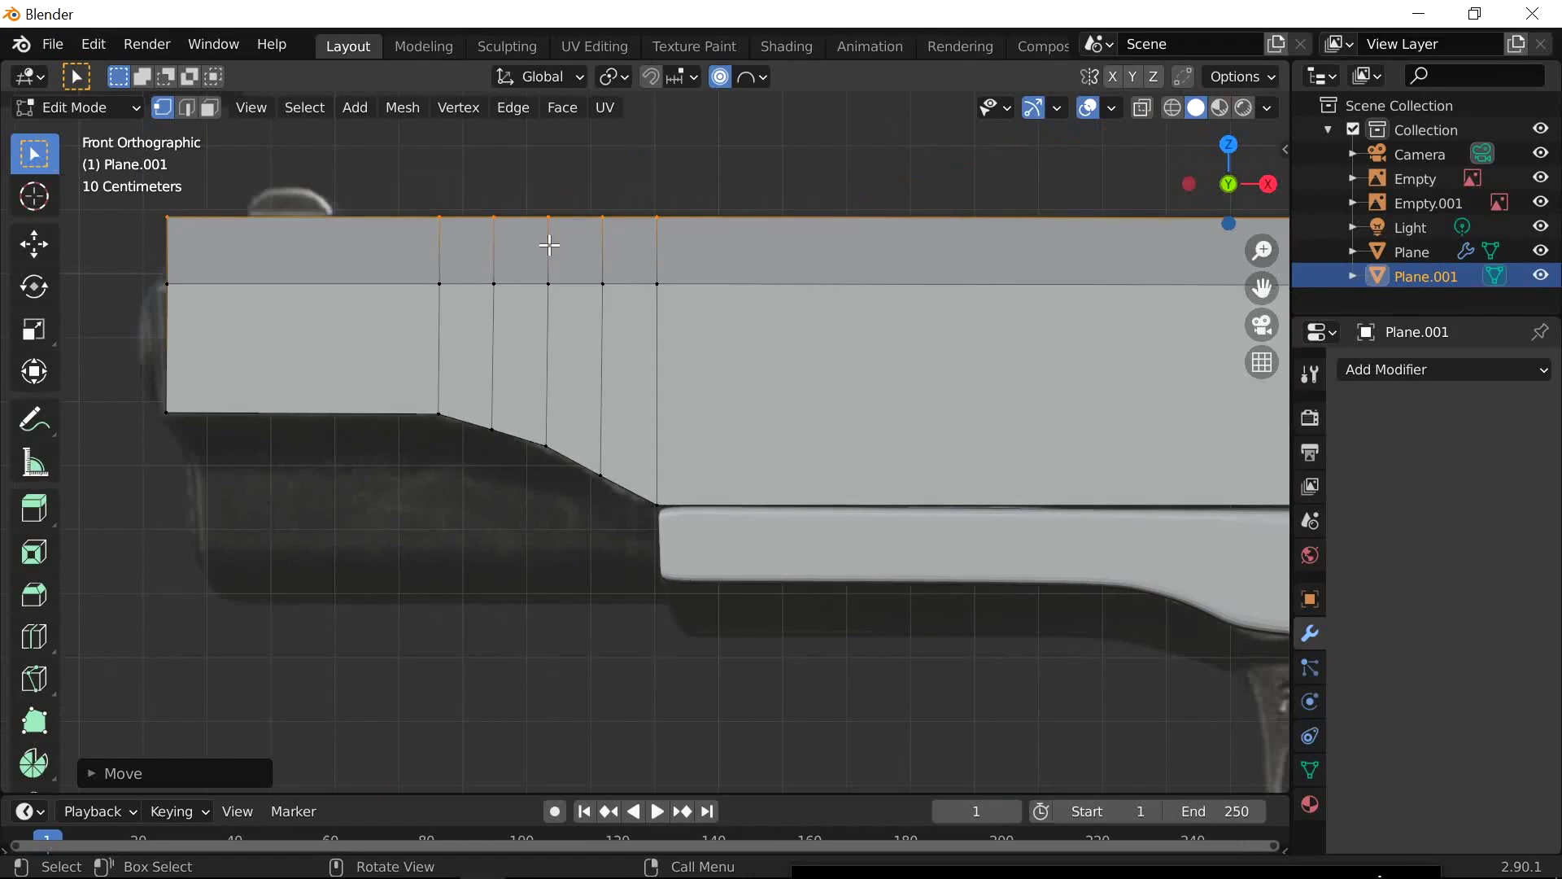
pyautogui.moveTo(550, 245); pyautogui.dragTo(643, 387, button='middle')
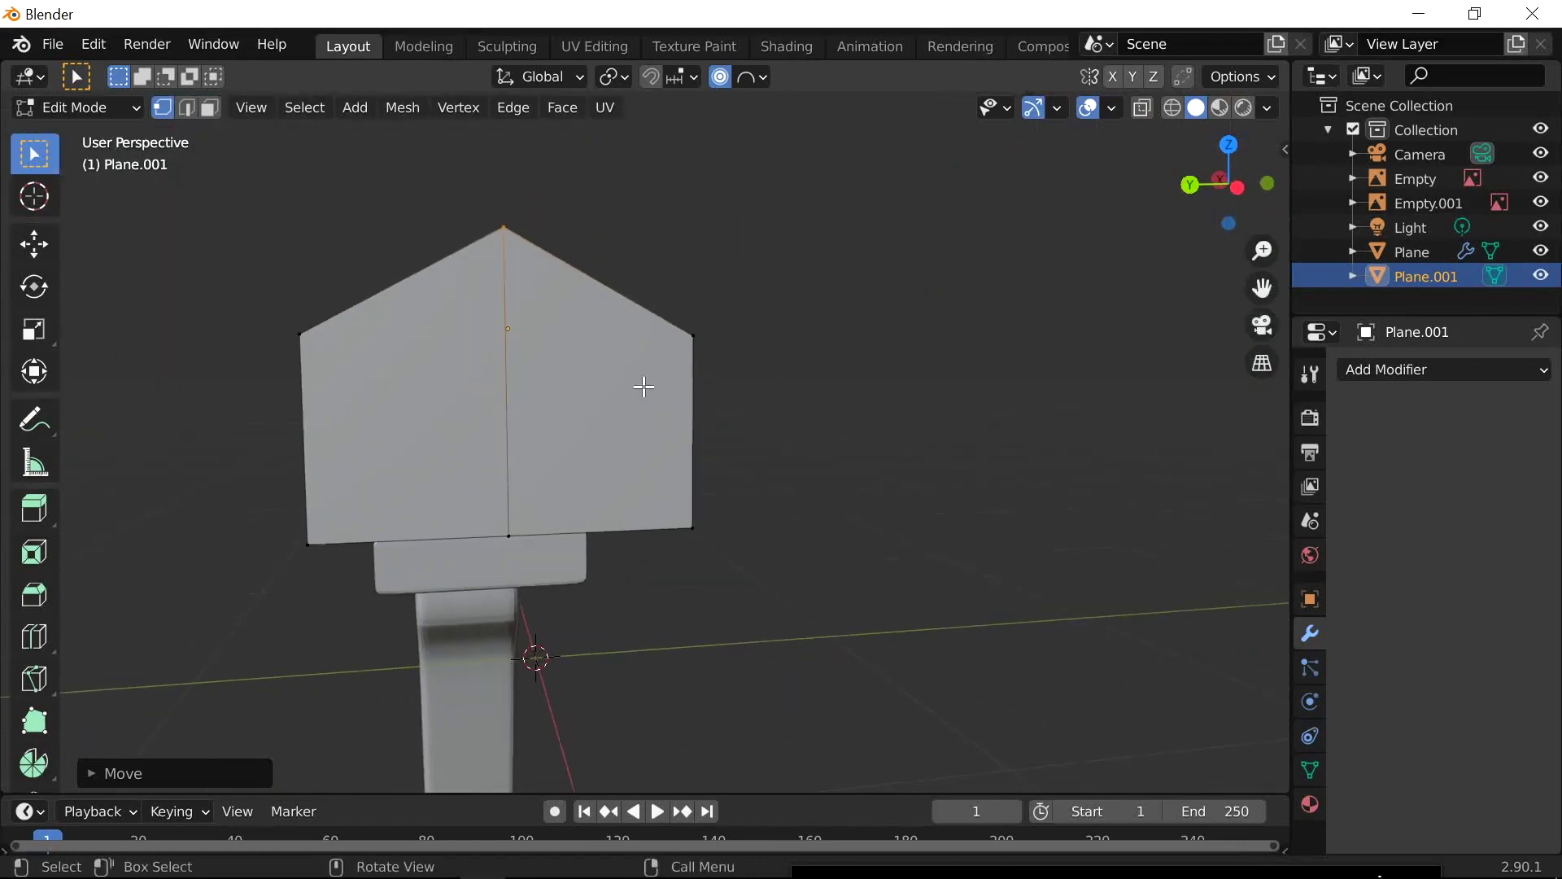
pyautogui.press('g')
pyautogui.press('z')
pyautogui.click(639, 320)
pyautogui.moveTo(749, 317); pyautogui.dragTo(604, 335, button='middle')
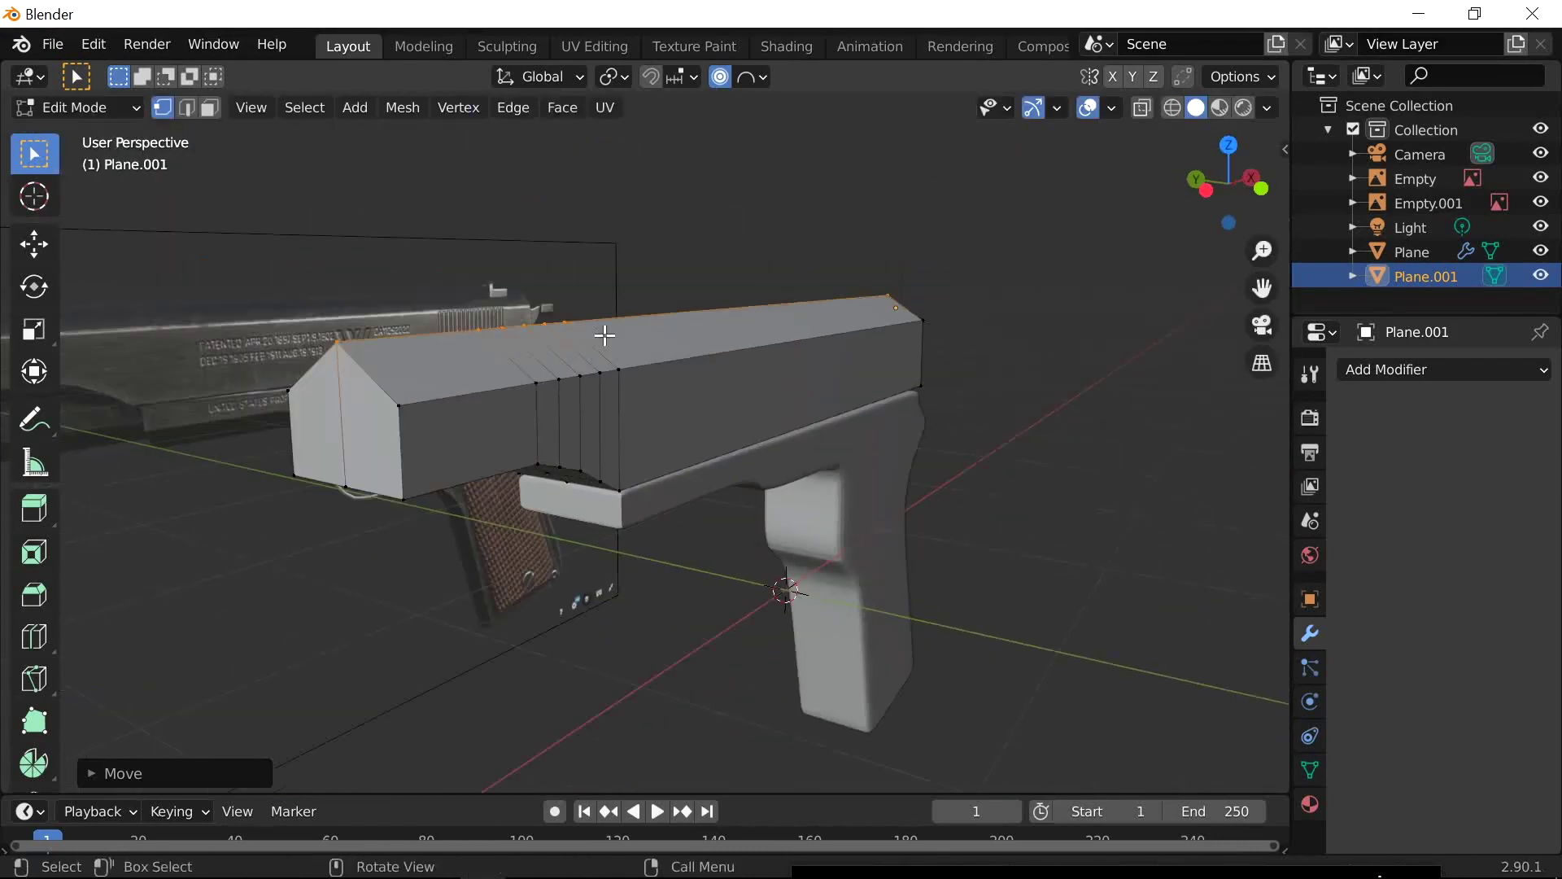
# Add a Subdivision Surface modifier to the slide and set its viewport levels to 2
pyautogui.click(1432, 370)
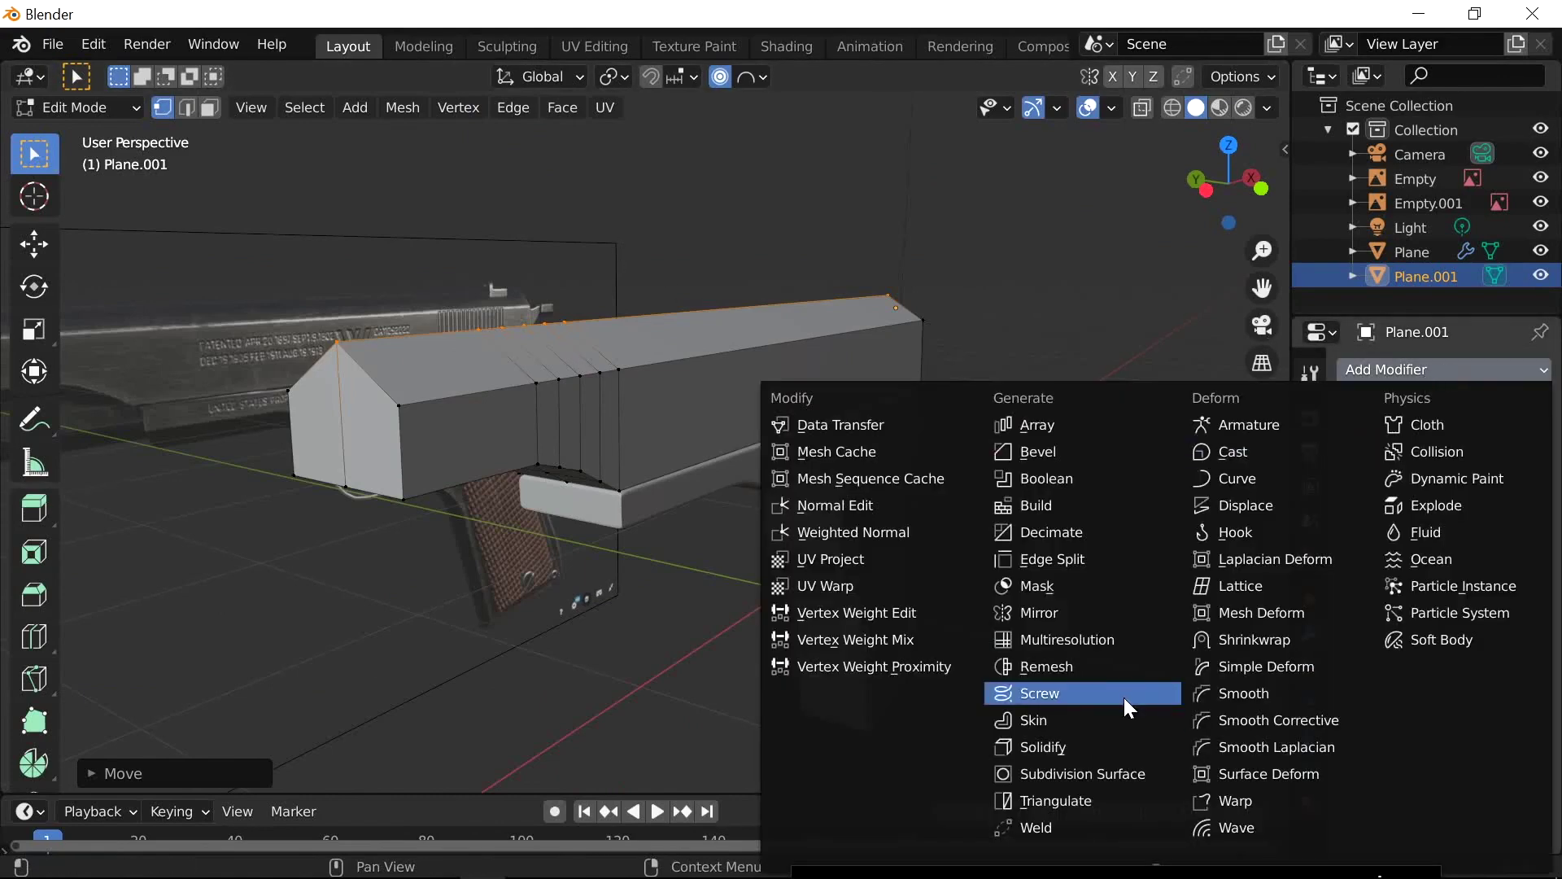
pyautogui.click(1123, 771)
pyautogui.moveTo(995, 543); pyautogui.dragTo(1074, 551, button='middle')
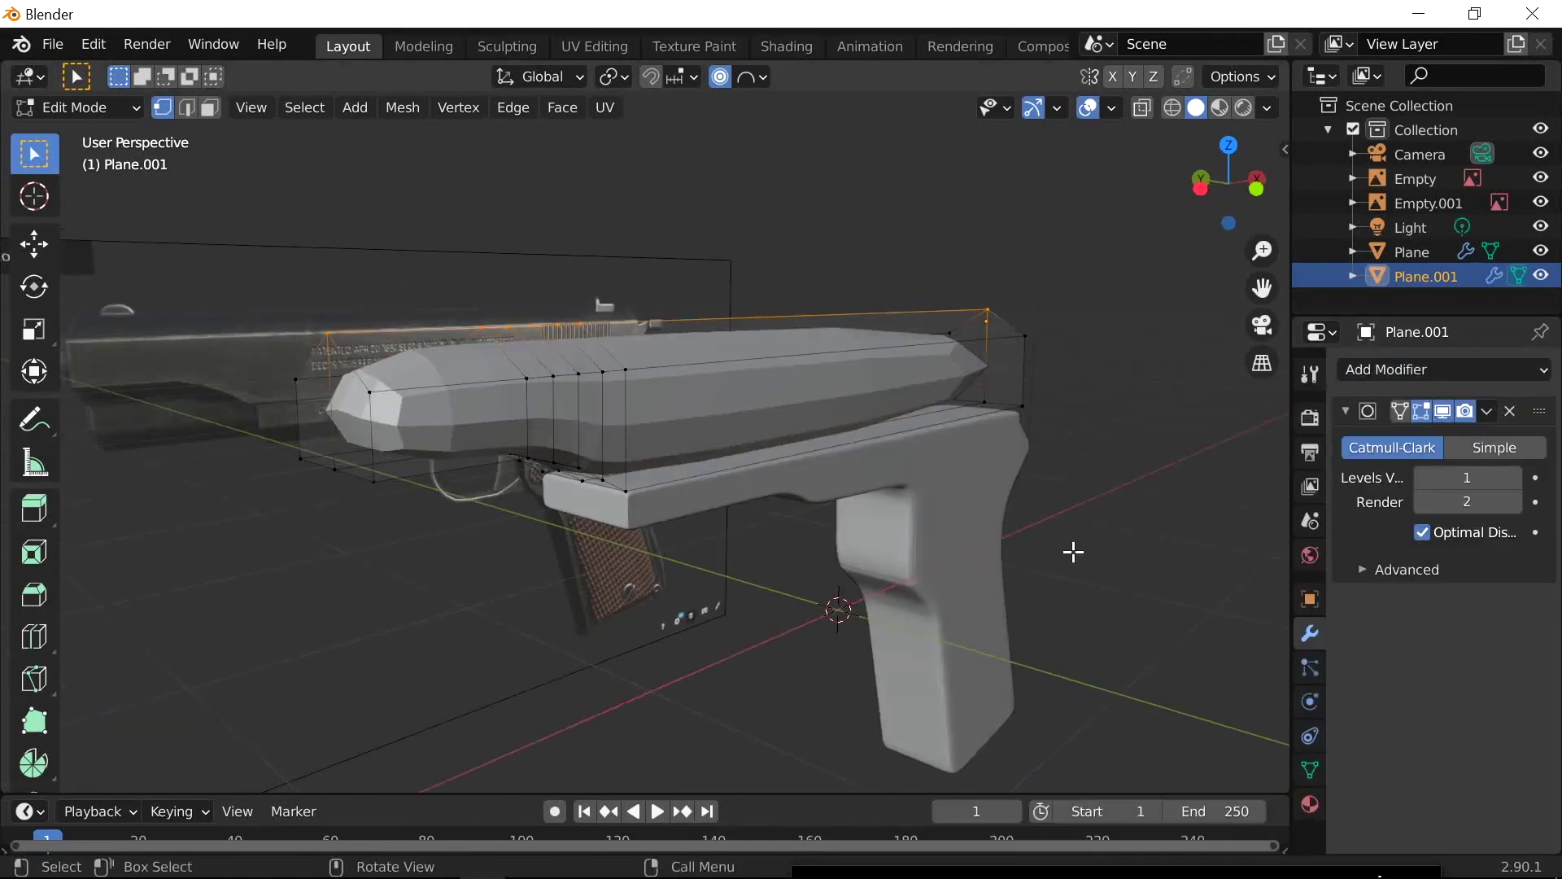
pyautogui.click(1512, 480)
pyautogui.moveTo(705, 541); pyautogui.dragTo(700, 541, button='middle')
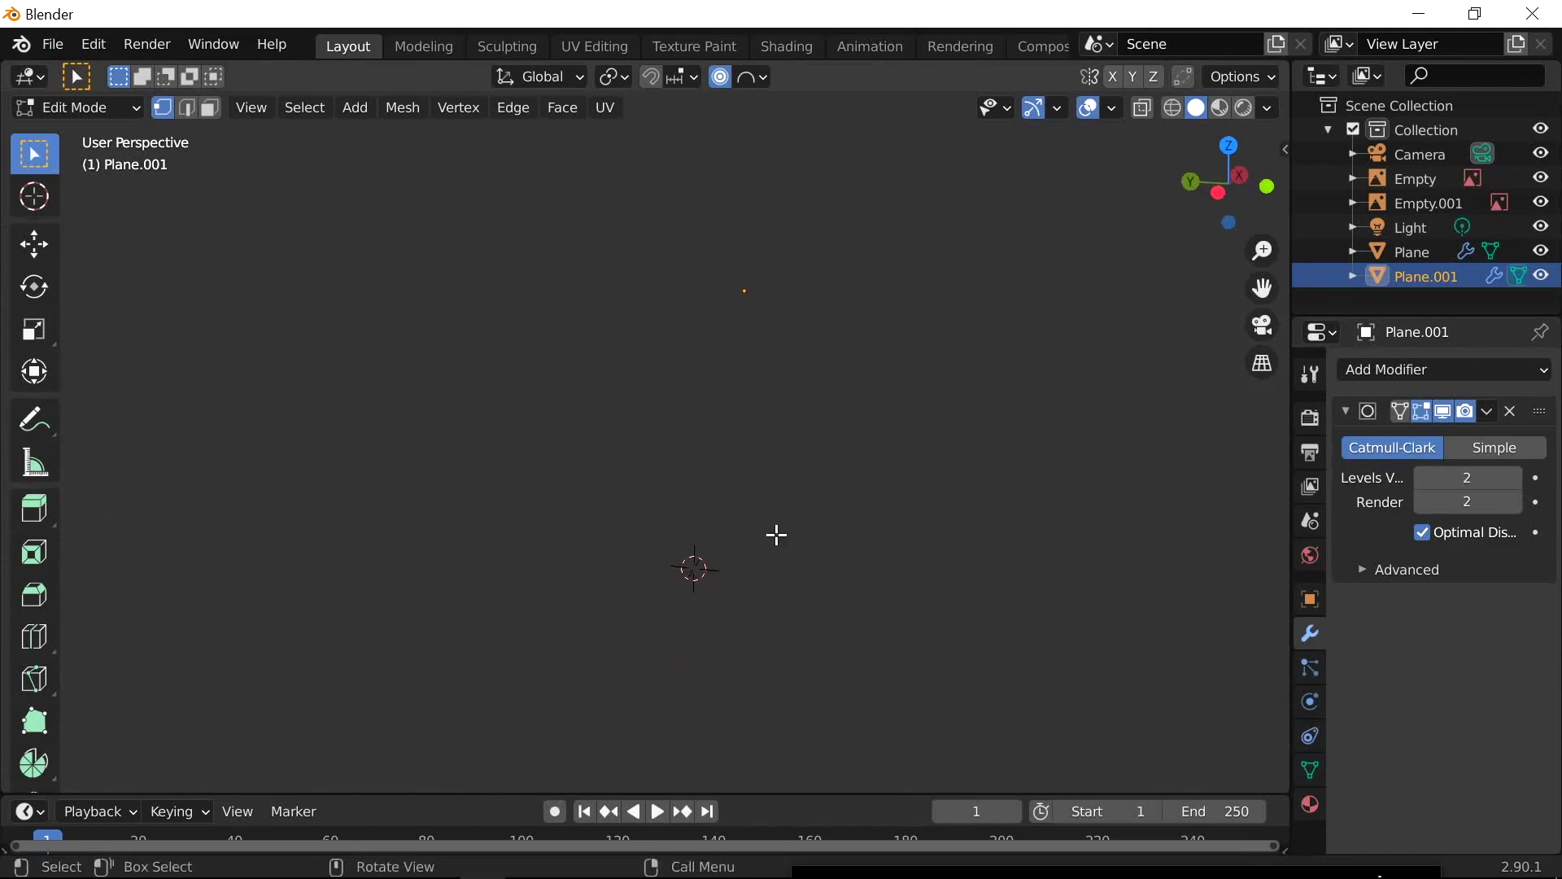
pyautogui.scroll(2, 699, 558)
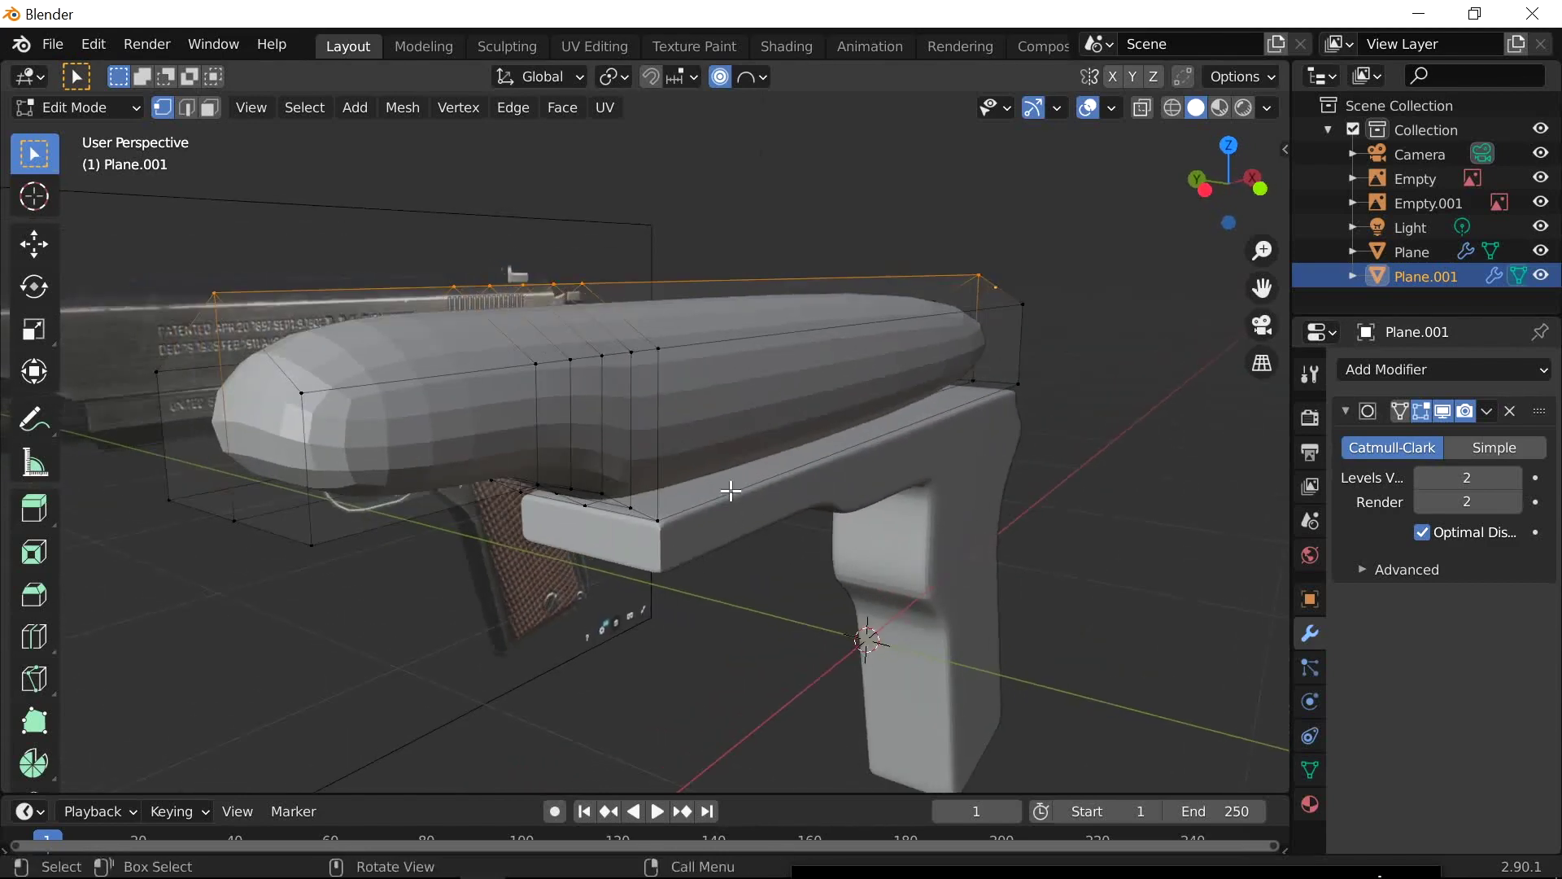
# Add a lengthwise loop cut on one half of the slide and slide it out close to the side edge
pyautogui.moveTo(731, 491); pyautogui.dragTo(711, 478, button='middle')
pyautogui.scroll(-2, 471, 505)
pyautogui.moveTo(472, 506)
pyautogui.keyDown('shift'); pyautogui.mouseDown(button='middle')
pyautogui.moveTo(483, 540)
pyautogui.moveTo(482, 525)
pyautogui.moveTo(524, 520)
pyautogui.moveTo(472, 517)
pyautogui.mouseUp(button='middle'); pyautogui.keyUp('shift')
pyautogui.press('2')
pyautogui.keyDown('alt'); pyautogui.click(411, 476); pyautogui.keyUp('alt')
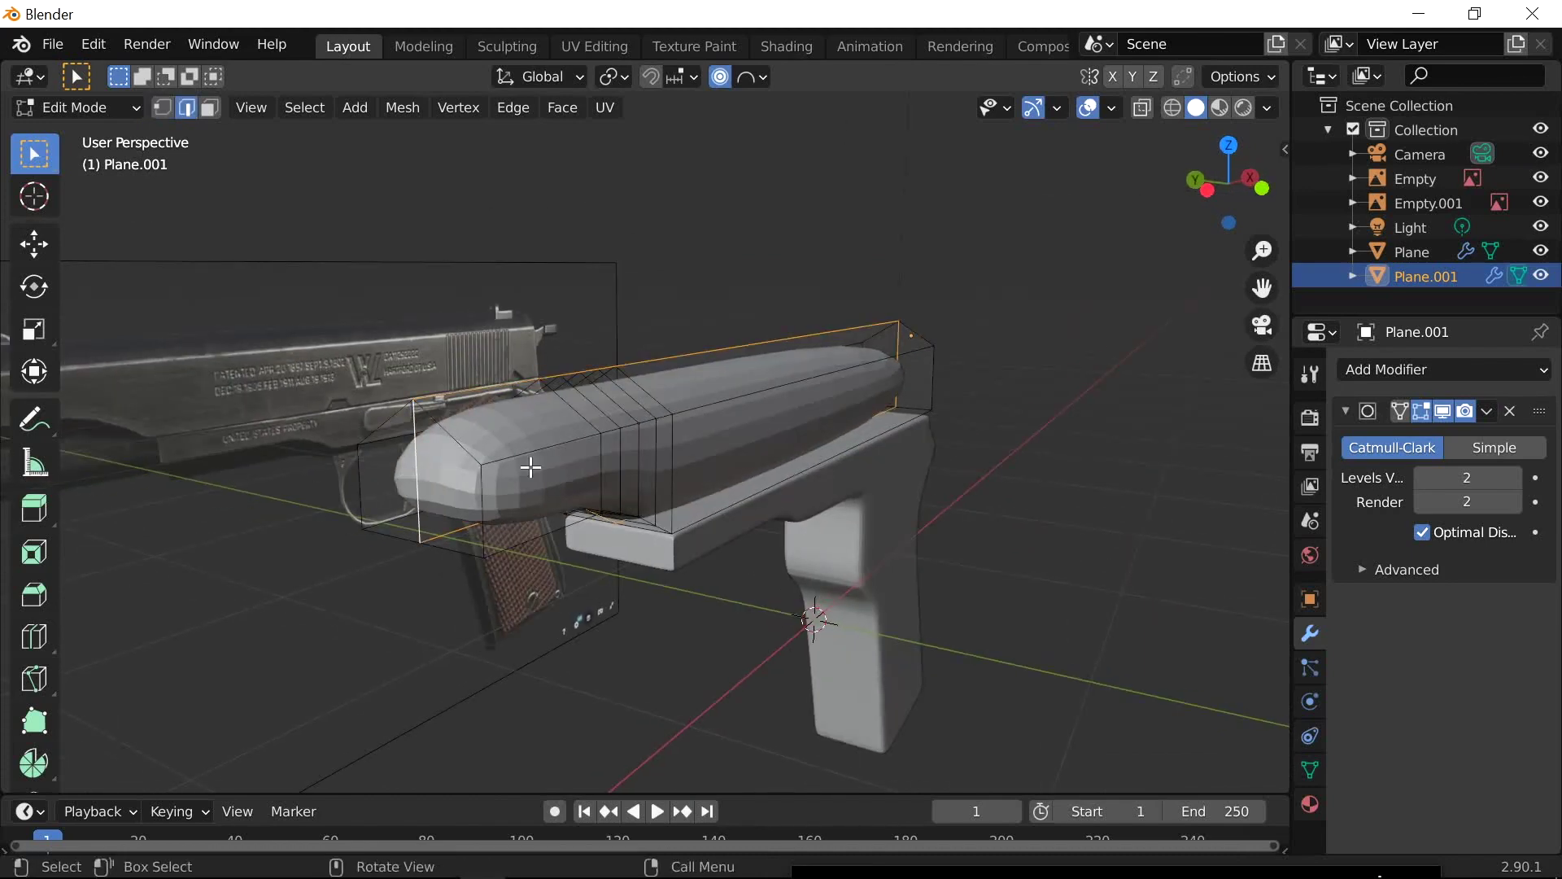
pyautogui.hotkey('ctrl', 'r')
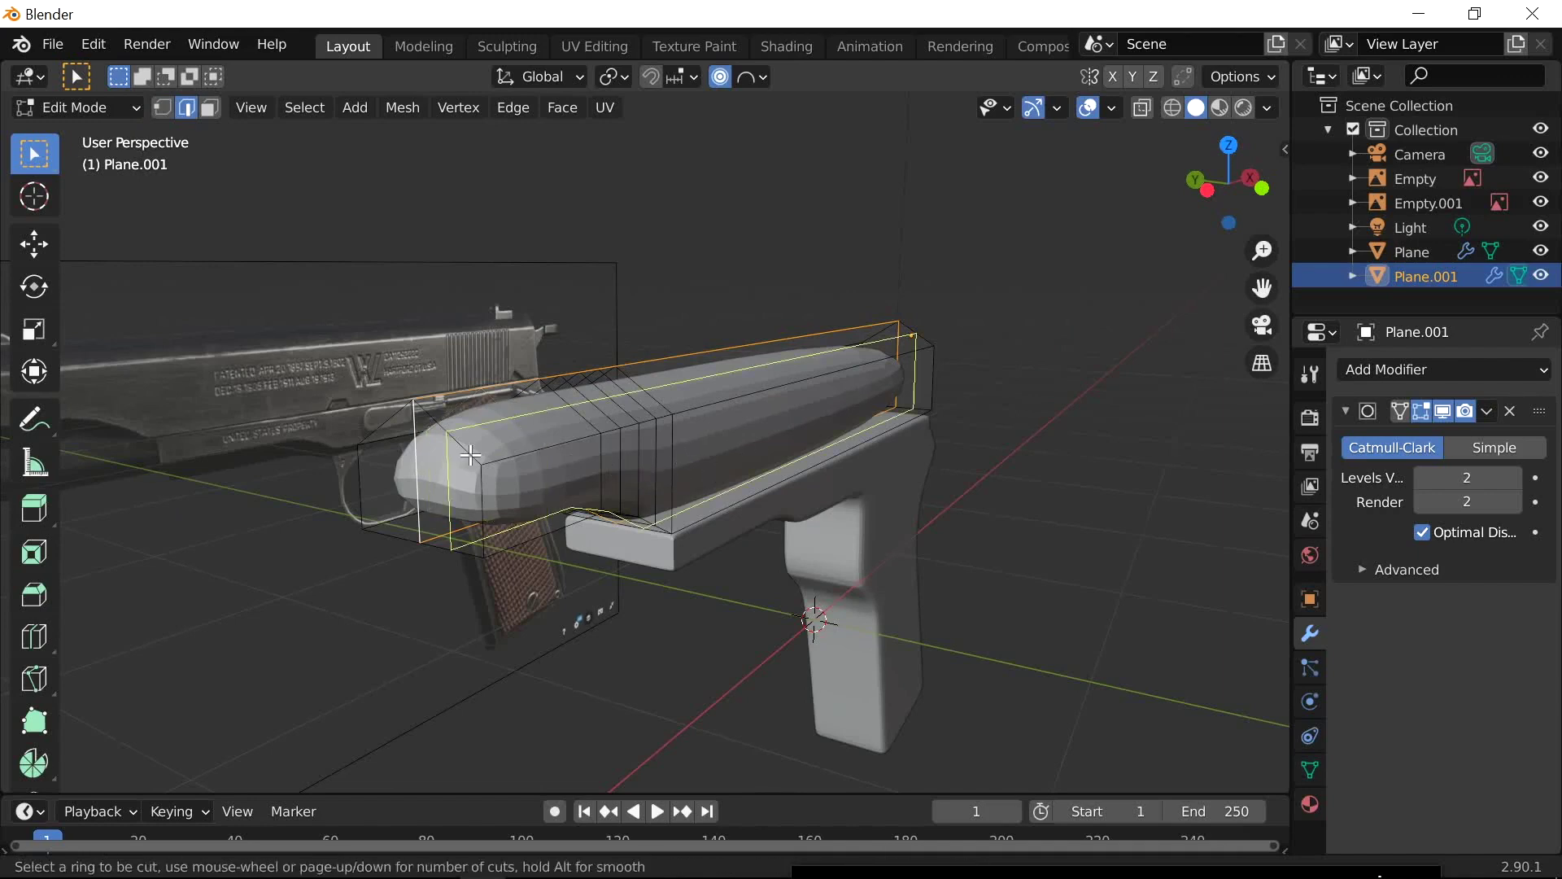
pyautogui.click(477, 440)
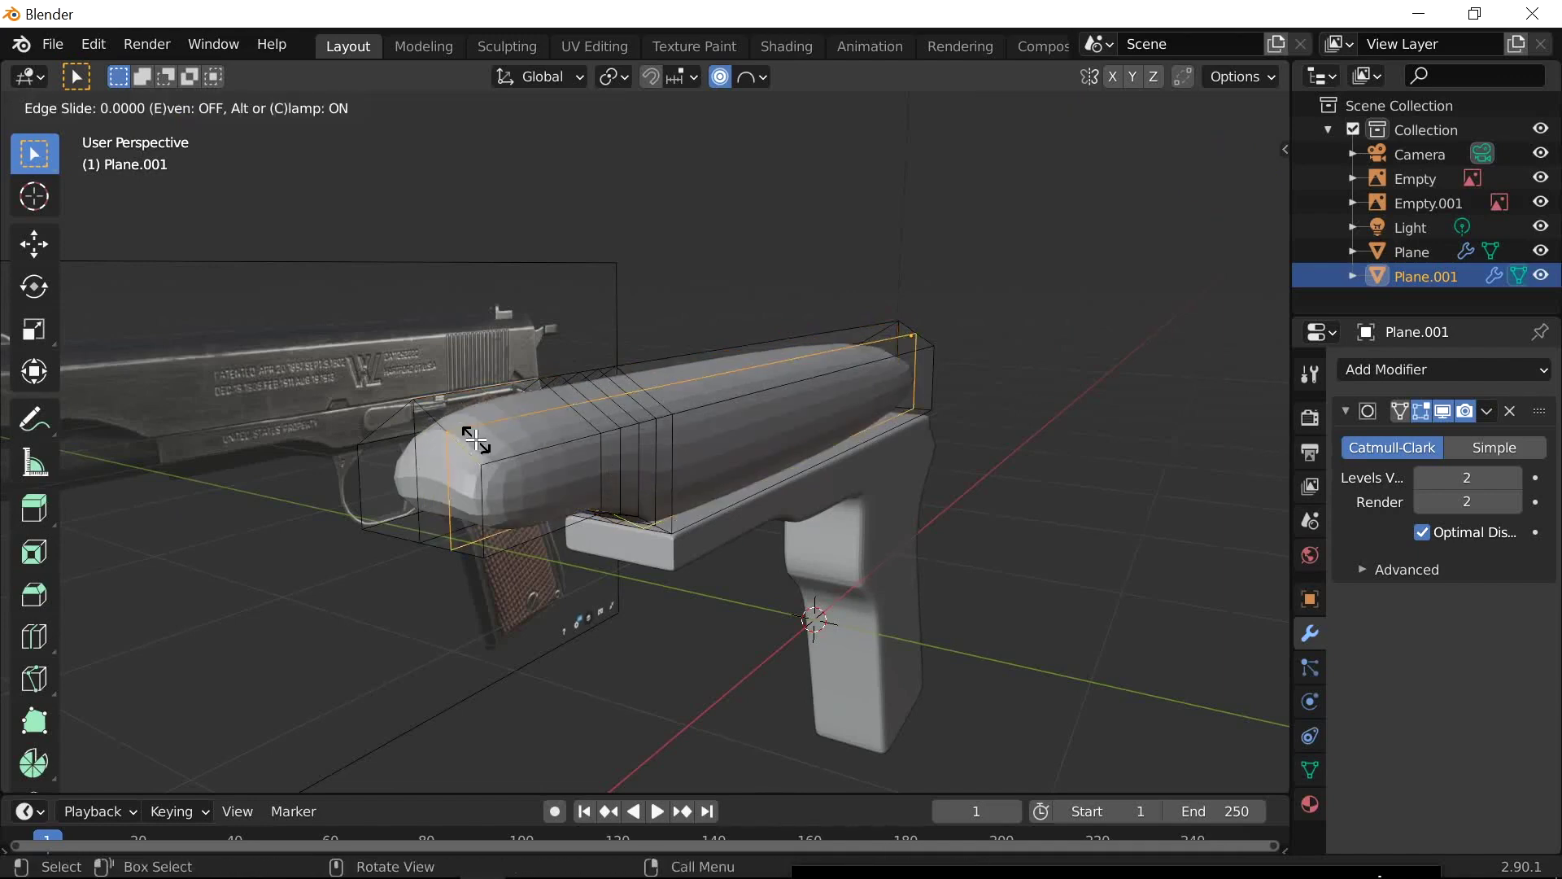
pyautogui.click(786, 505)
# Add a matching lengthwise loop cut on the slide's opposite half, positioned close to its outer side edge
pyautogui.moveTo(493, 674); pyautogui.dragTo(642, 516, button='middle')
pyautogui.keyDown('alt'); pyautogui.click(658, 505); pyautogui.keyUp('alt')
pyautogui.hotkey('ctrl', 'r')
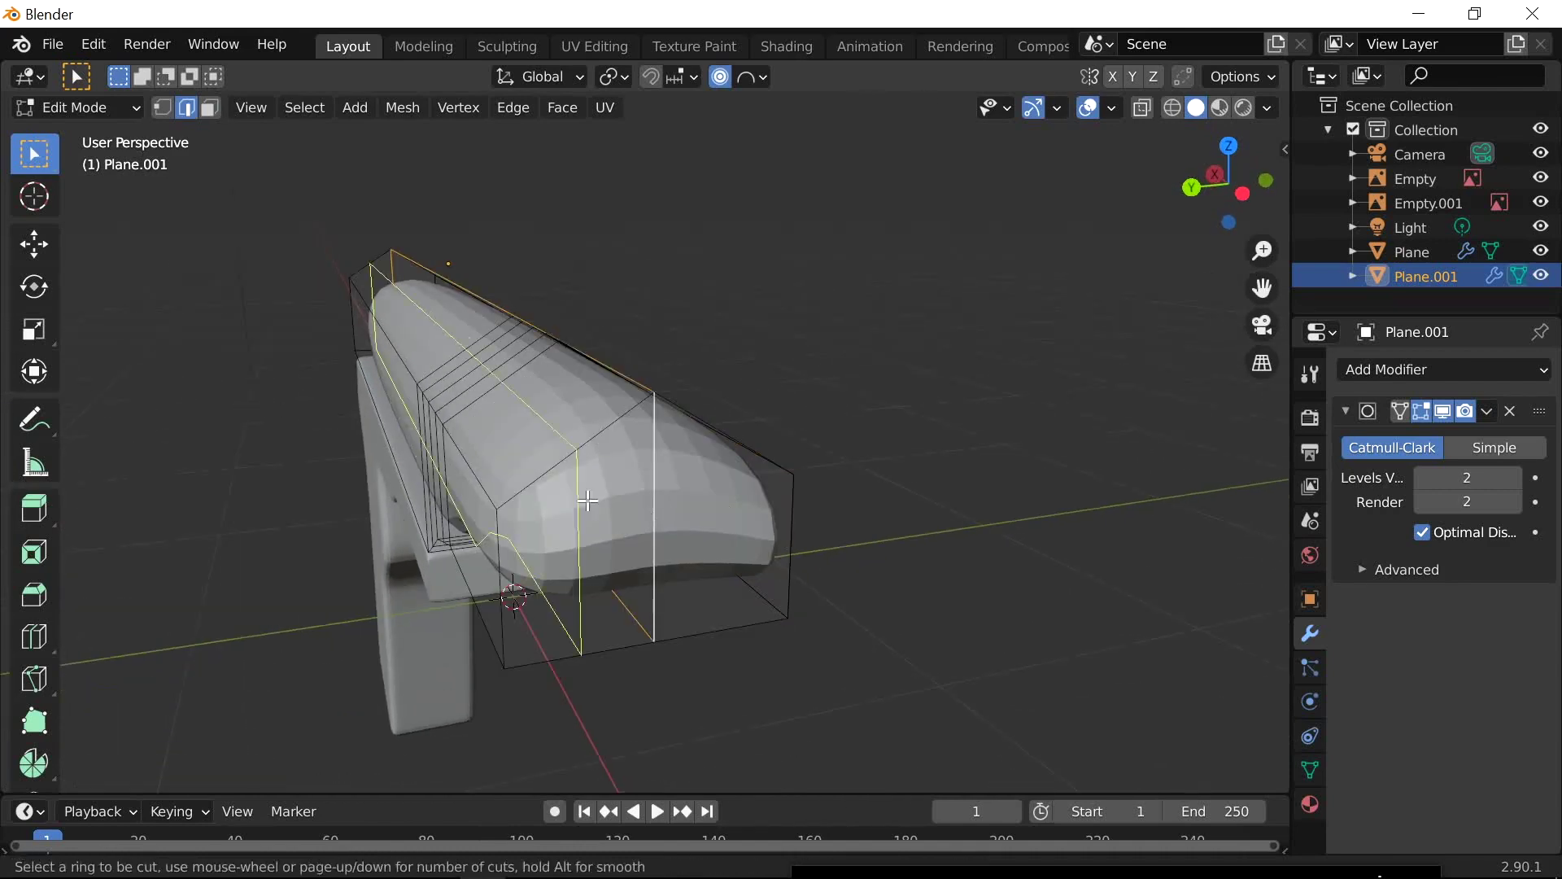
pyautogui.click(540, 478)
pyautogui.click(223, 523)
# Add a crosswise loop cut around the slide and move it right up to the muzzle end to sharpen it
pyautogui.moveTo(691, 543); pyautogui.dragTo(491, 471, button='middle')
pyautogui.keyDown('alt'); pyautogui.click(447, 464); pyautogui.keyUp('alt')
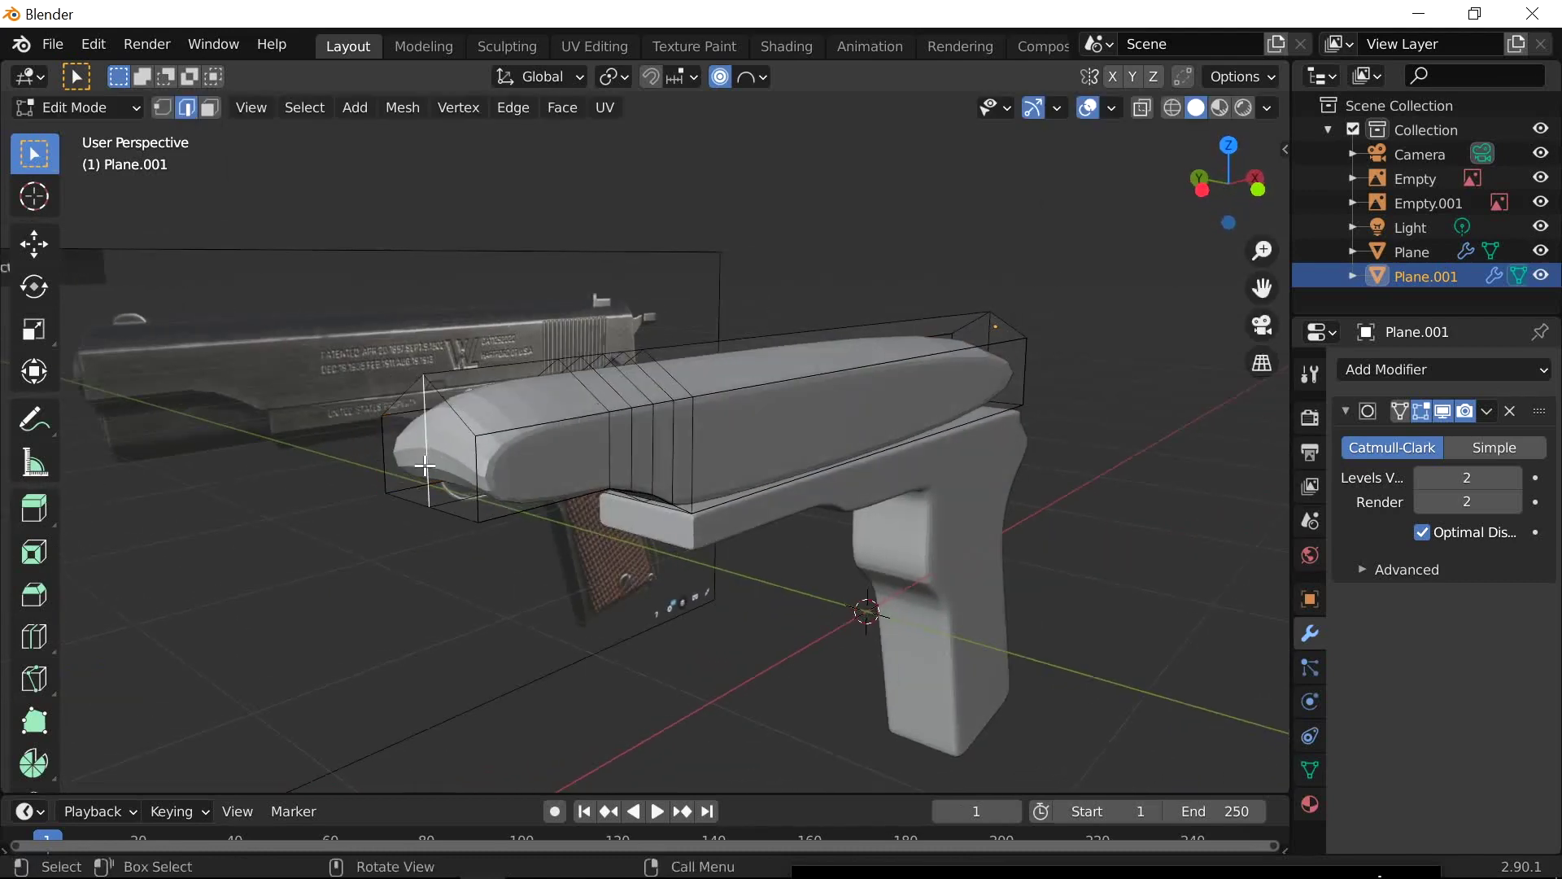
pyautogui.press('3')
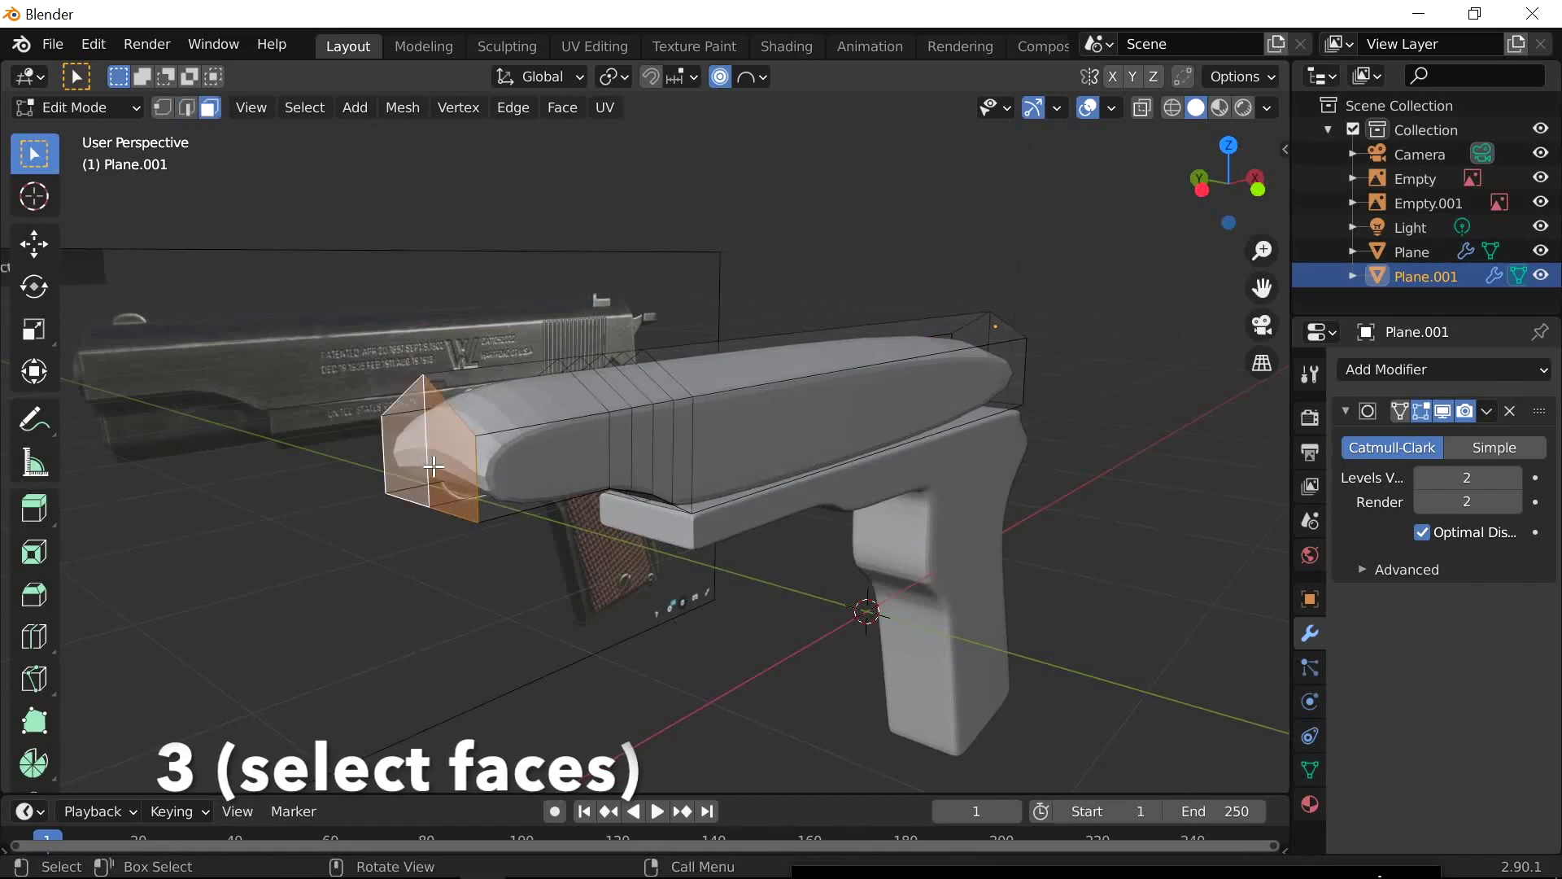
pyautogui.press('2')
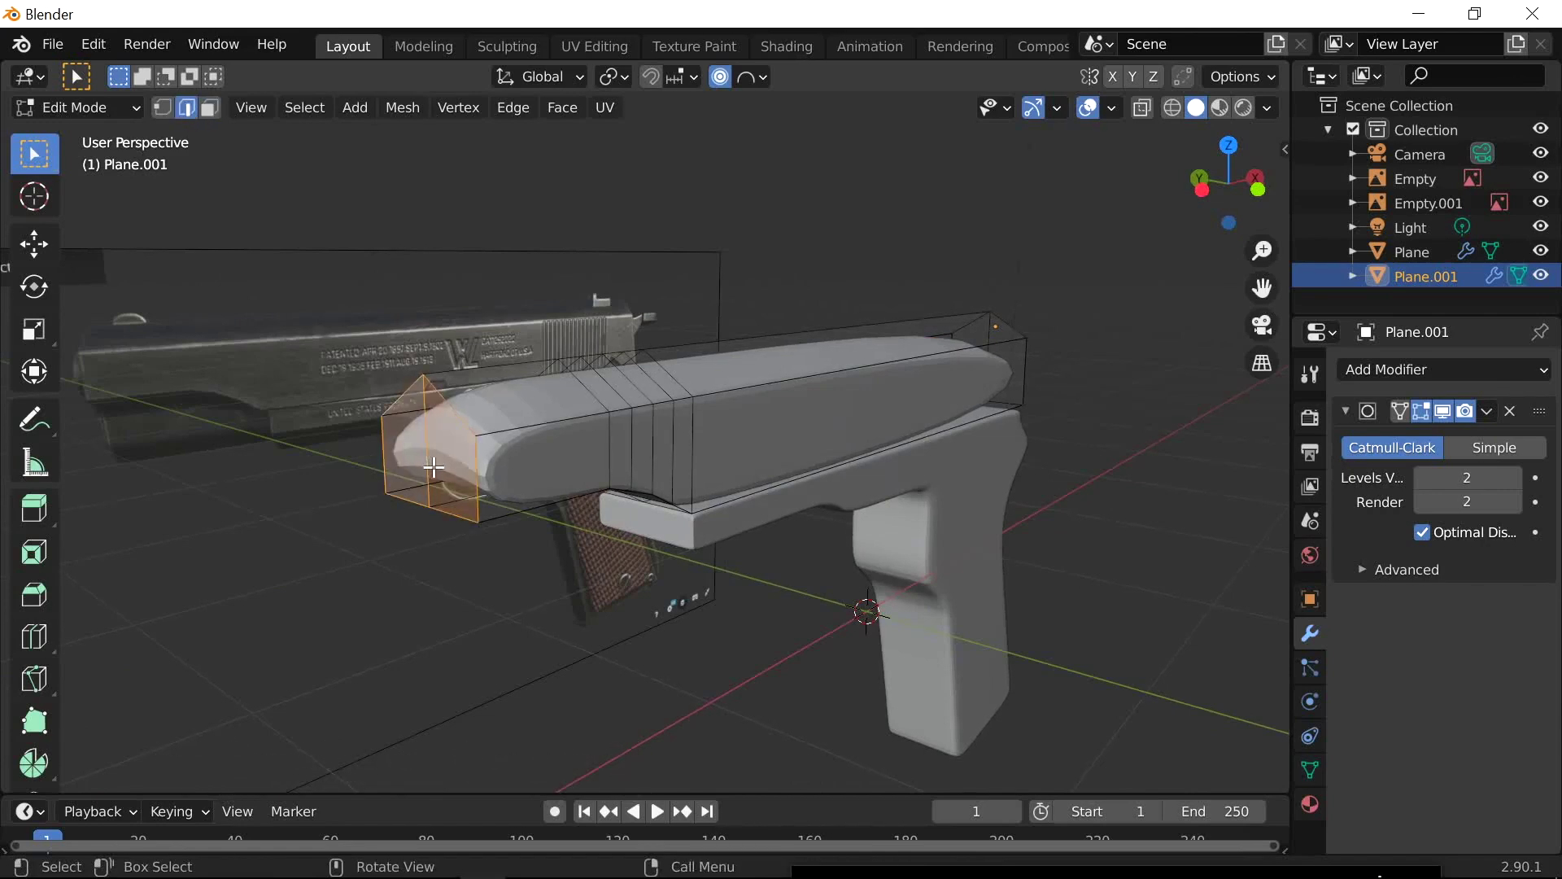
pyautogui.hotkey('ctrl', 'r')
pyautogui.click(487, 433)
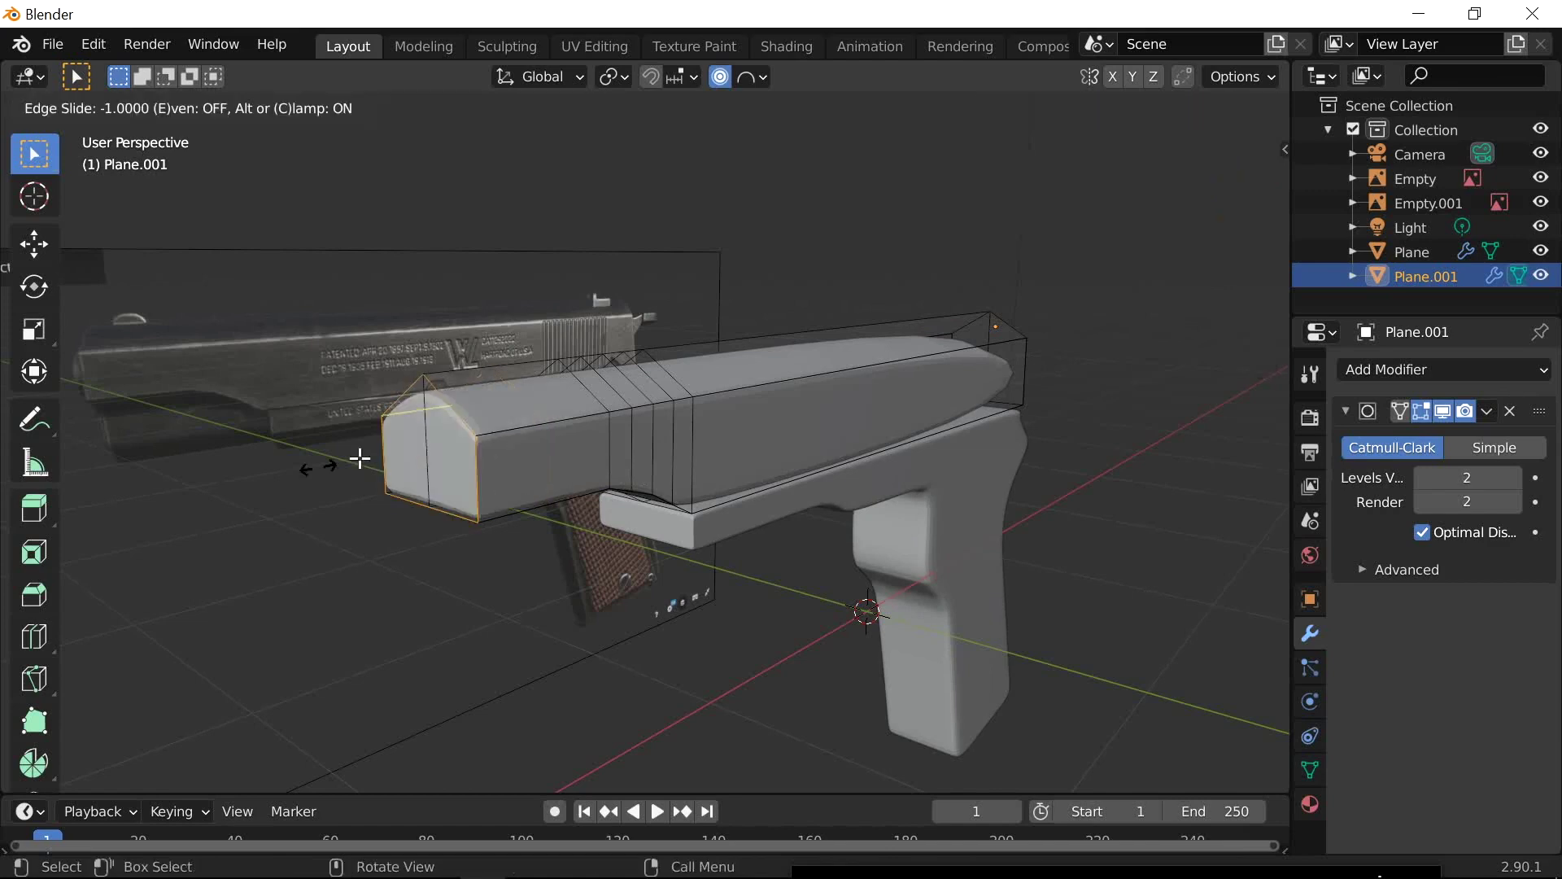
pyautogui.click(204, 492)
# Add a crosswise loop cut in the long section of the slide, placed near the rear end faces
pyautogui.moveTo(813, 498)
pyautogui.mouseDown(button='middle')
pyautogui.moveTo(457, 516)
pyautogui.moveTo(558, 488)
pyautogui.moveTo(558, 510)
pyautogui.moveTo(886, 489)
pyautogui.moveTo(774, 499)
pyautogui.moveTo(787, 483)
pyautogui.mouseUp(button='middle')
pyautogui.press('3')
pyautogui.click(796, 480)
pyautogui.keyDown('shift'); pyautogui.click(860, 467); pyautogui.keyUp('shift')
pyautogui.moveTo(753, 537); pyautogui.dragTo(844, 547, button='middle')
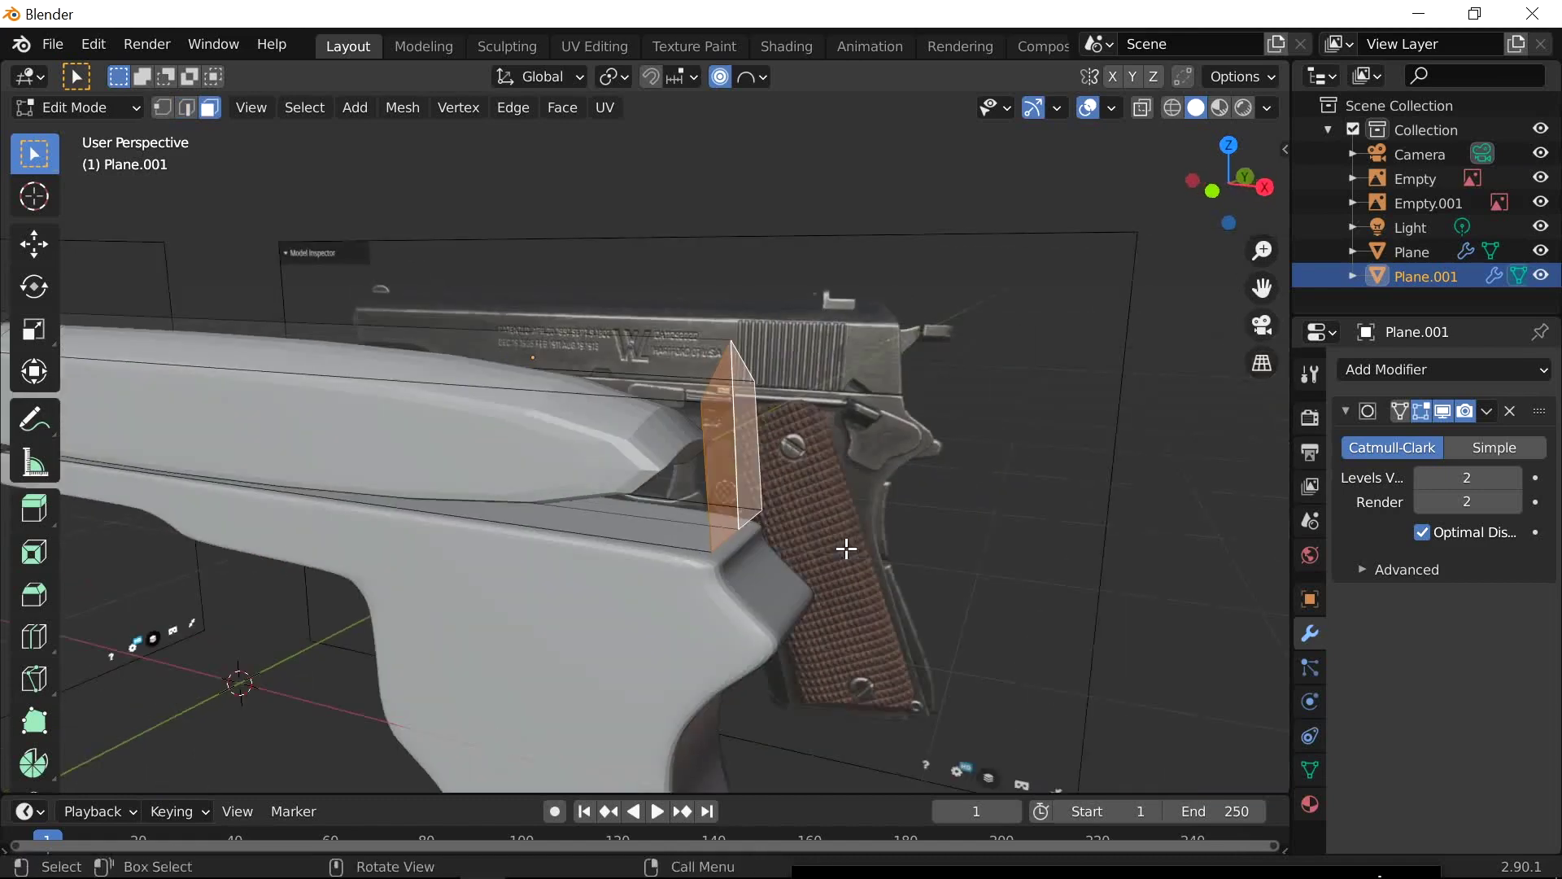
pyautogui.press('2')
pyautogui.hotkey('ctrl', 'r')
pyautogui.click(476, 360)
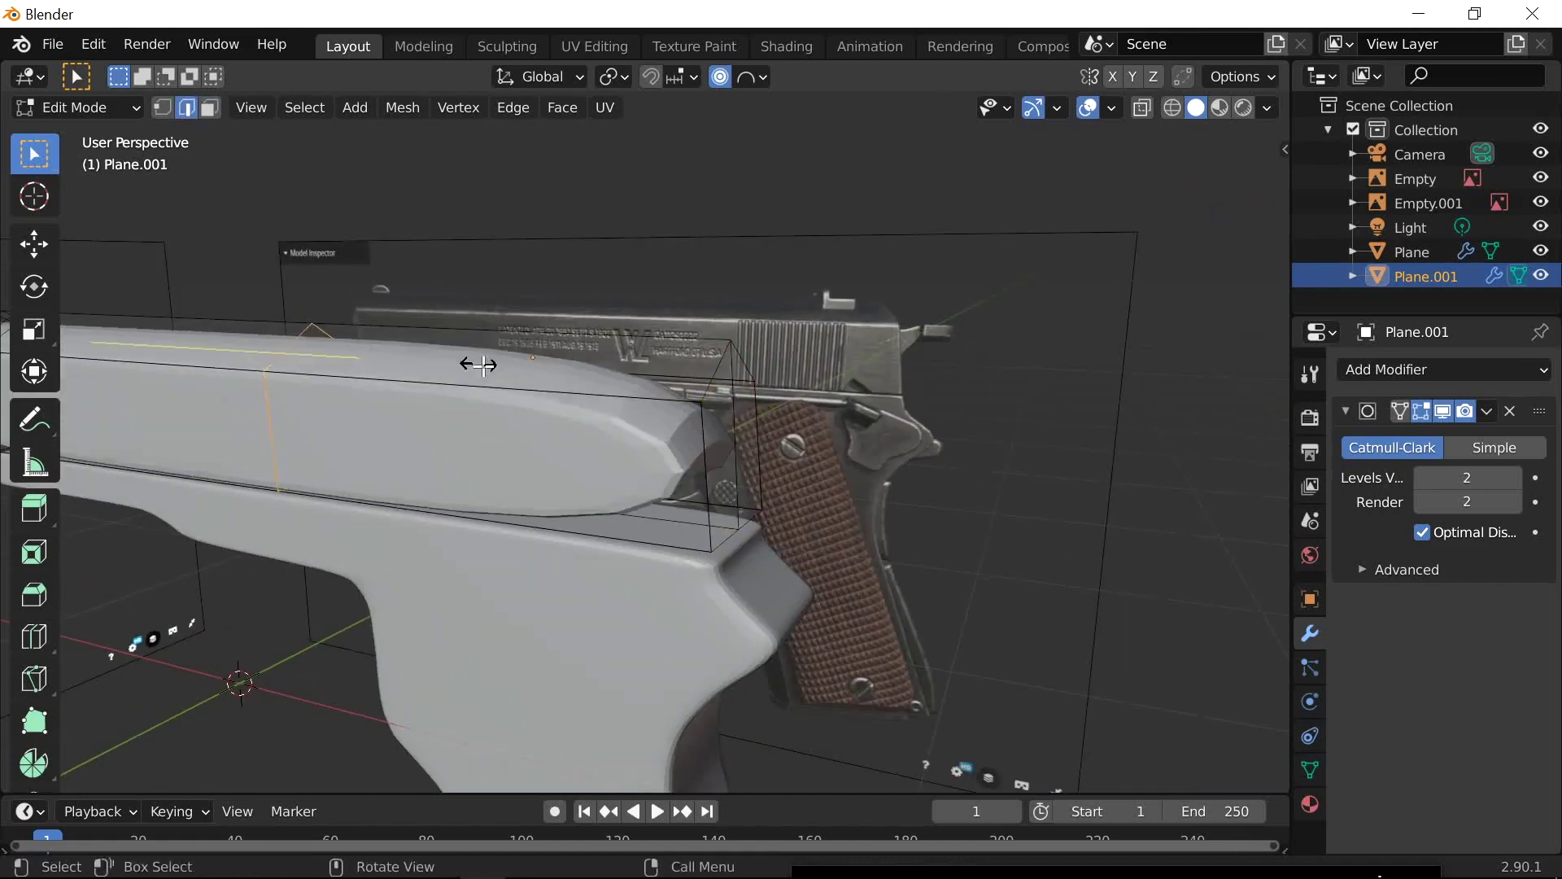
pyautogui.click(55, 436)
# Hide the grip body object in Object Mode and return to editing the slide mesh
pyautogui.moveTo(749, 548); pyautogui.dragTo(627, 603, button='middle')
pyautogui.press('Tab')
pyautogui.click(609, 655)
pyautogui.press('h')
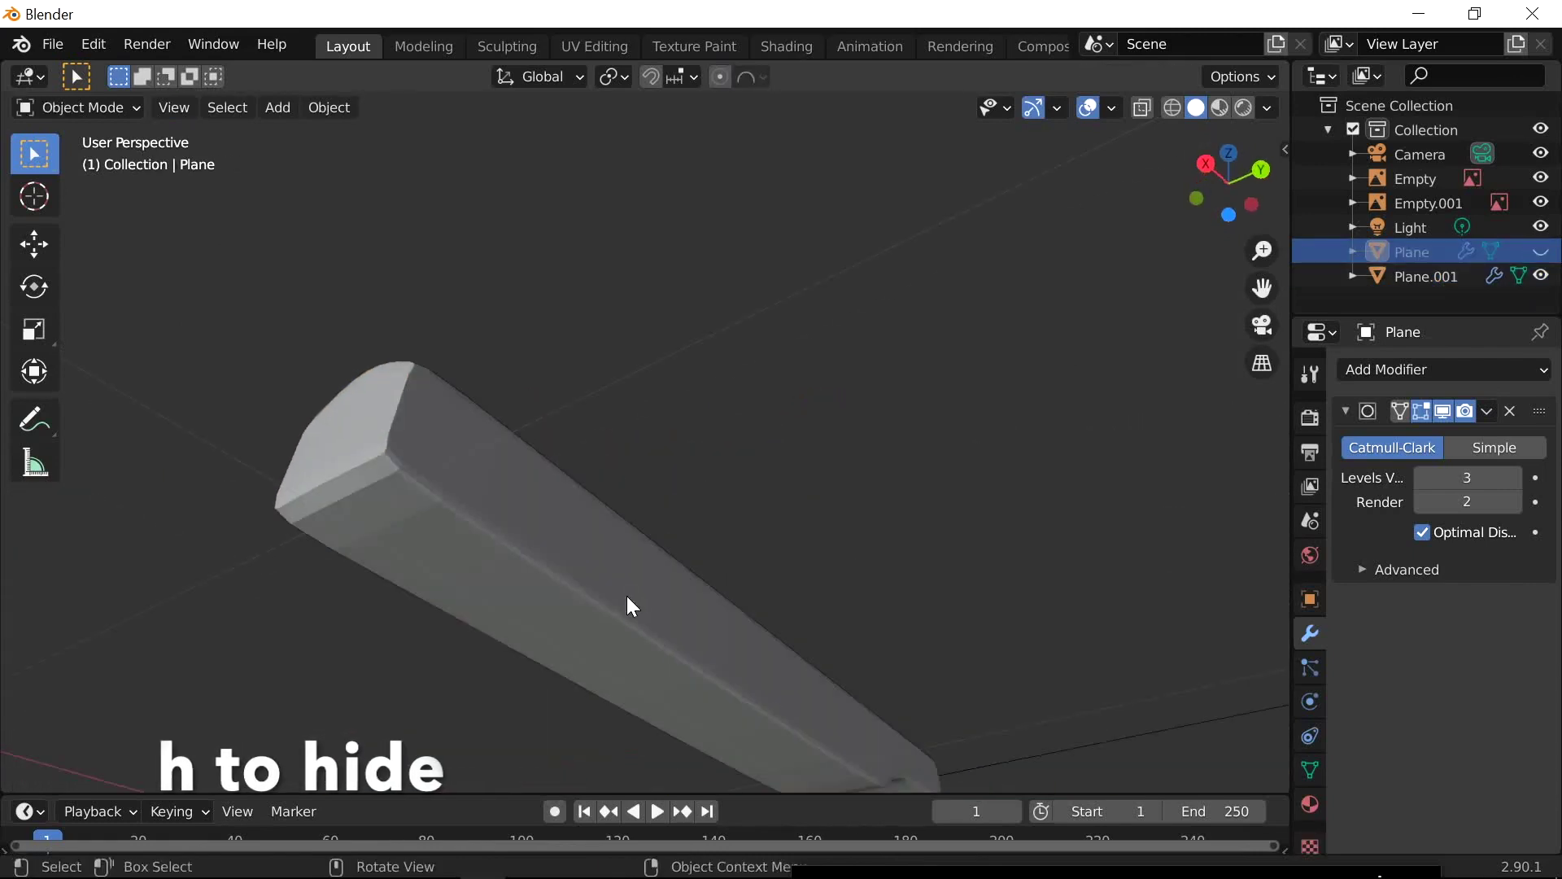
pyautogui.click(533, 609)
pyautogui.press('Tab')
# Inspect the slide's underside faces and add a horizontal loop cut around the slide close to its bottom edge
pyautogui.click(453, 563)
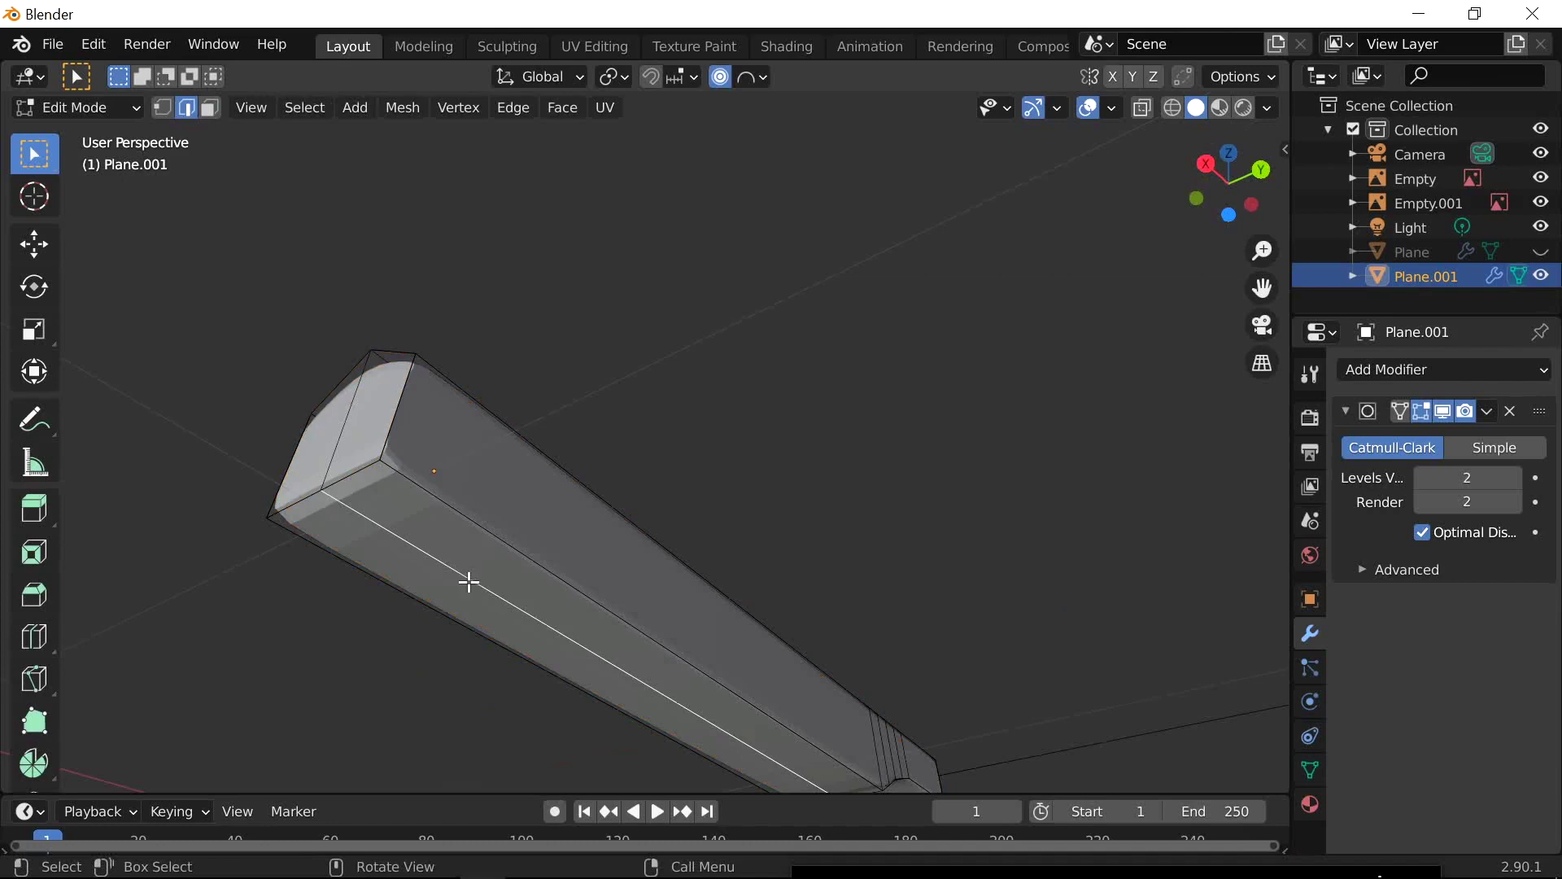
pyautogui.press('3')
pyautogui.click(485, 576)
pyautogui.keyDown('shift'); pyautogui.click(687, 729); pyautogui.keyUp('shift')
pyautogui.keyDown('shift'); pyautogui.moveTo(687, 729); pyautogui.dragTo(372, 565, button='middle'); pyautogui.keyUp('shift')
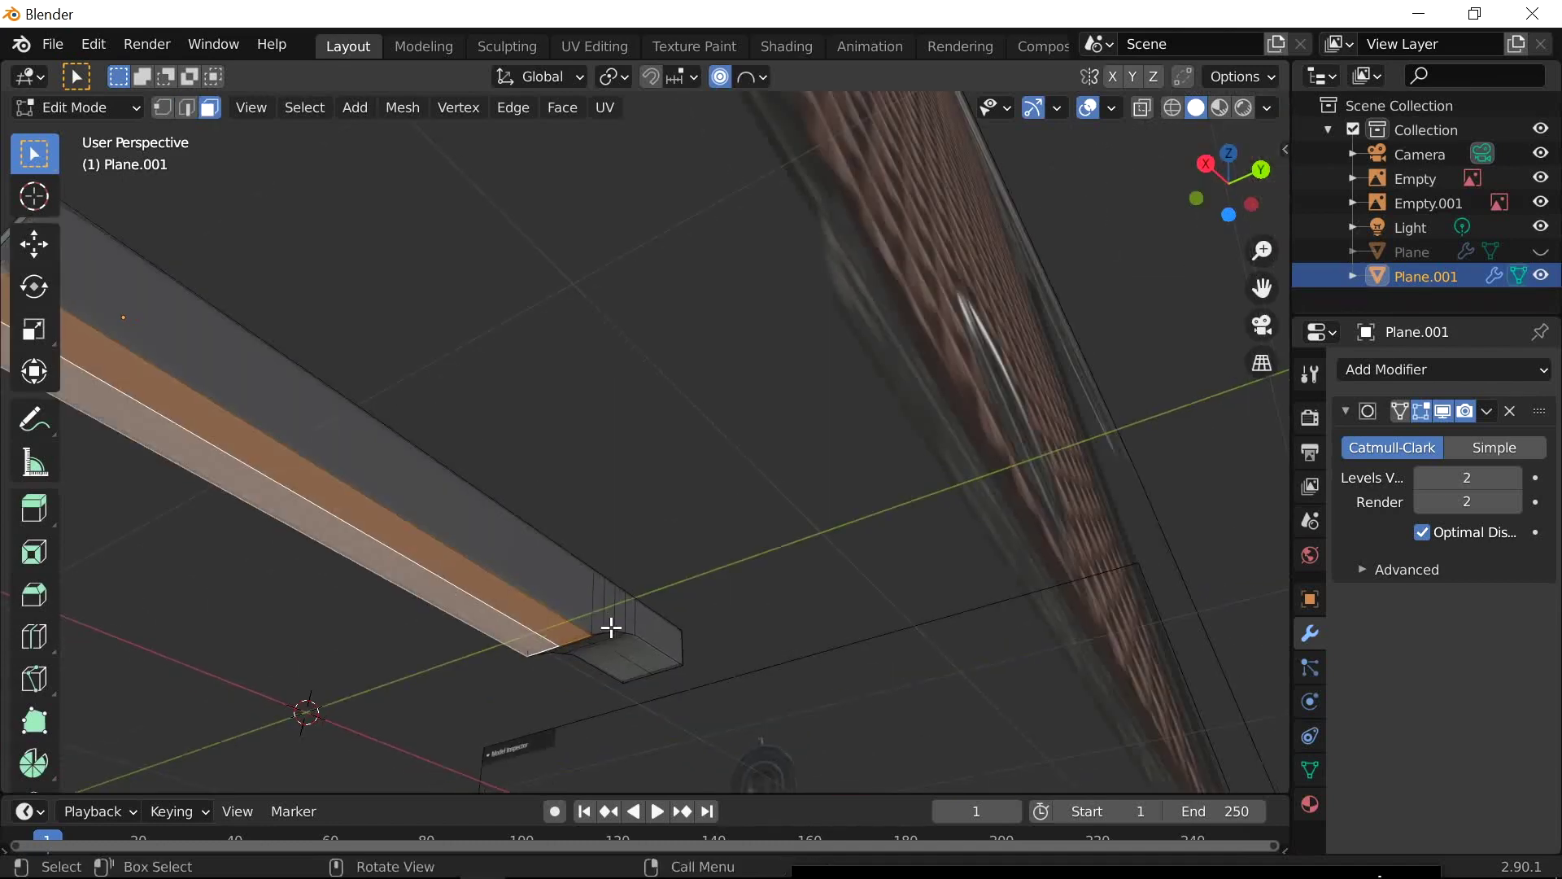
pyautogui.moveTo(262, 551); pyautogui.dragTo(467, 628, button='middle')
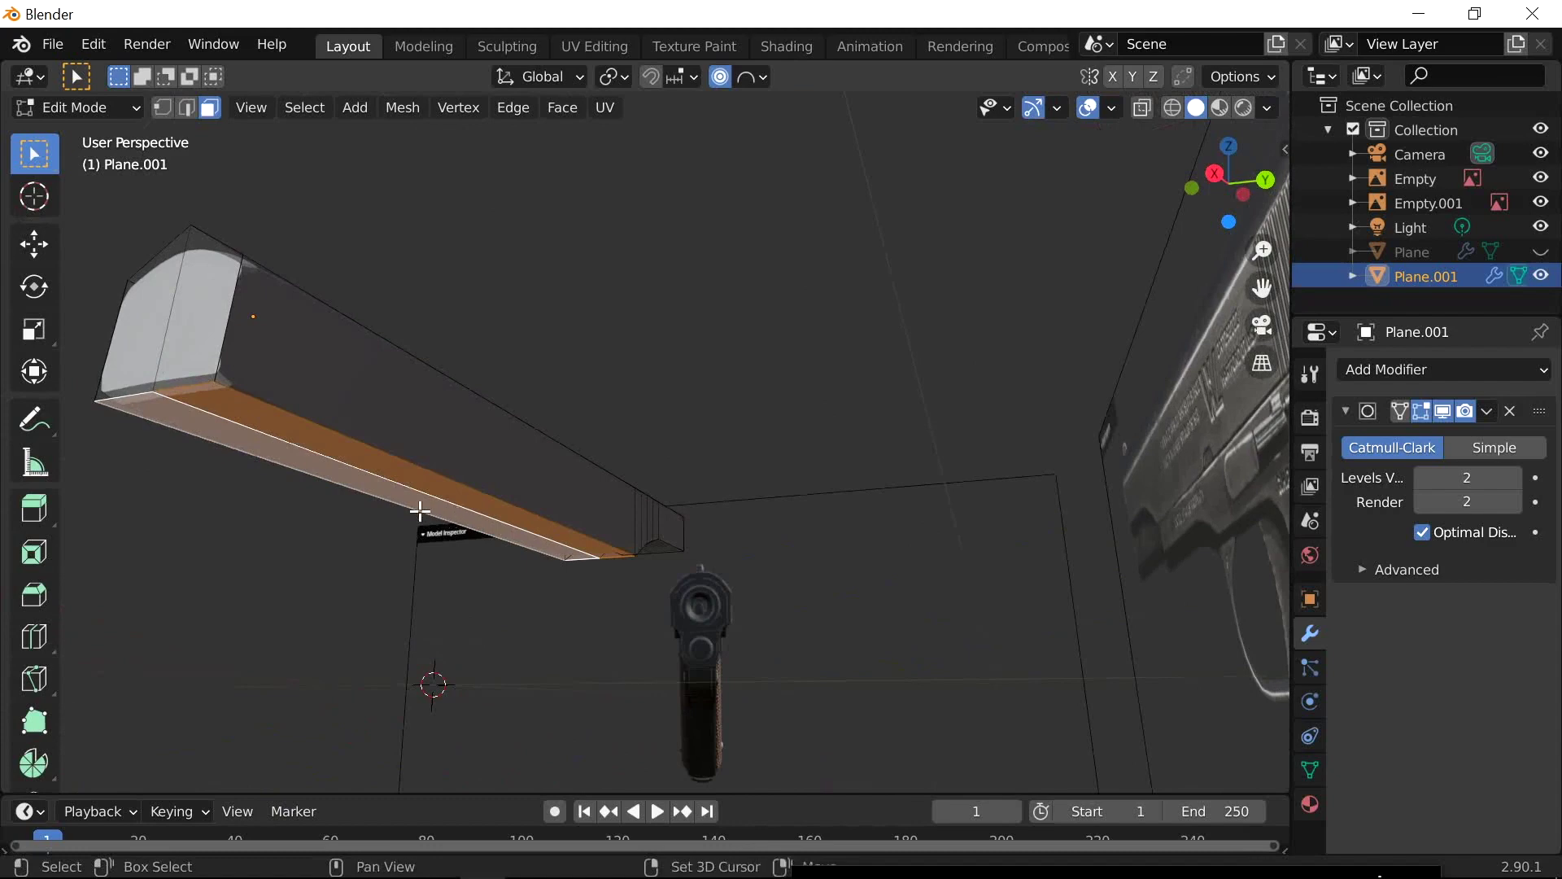
pyautogui.moveTo(475, 447); pyautogui.dragTo(645, 648, button='middle')
pyautogui.hotkey('ctrl', 'r')
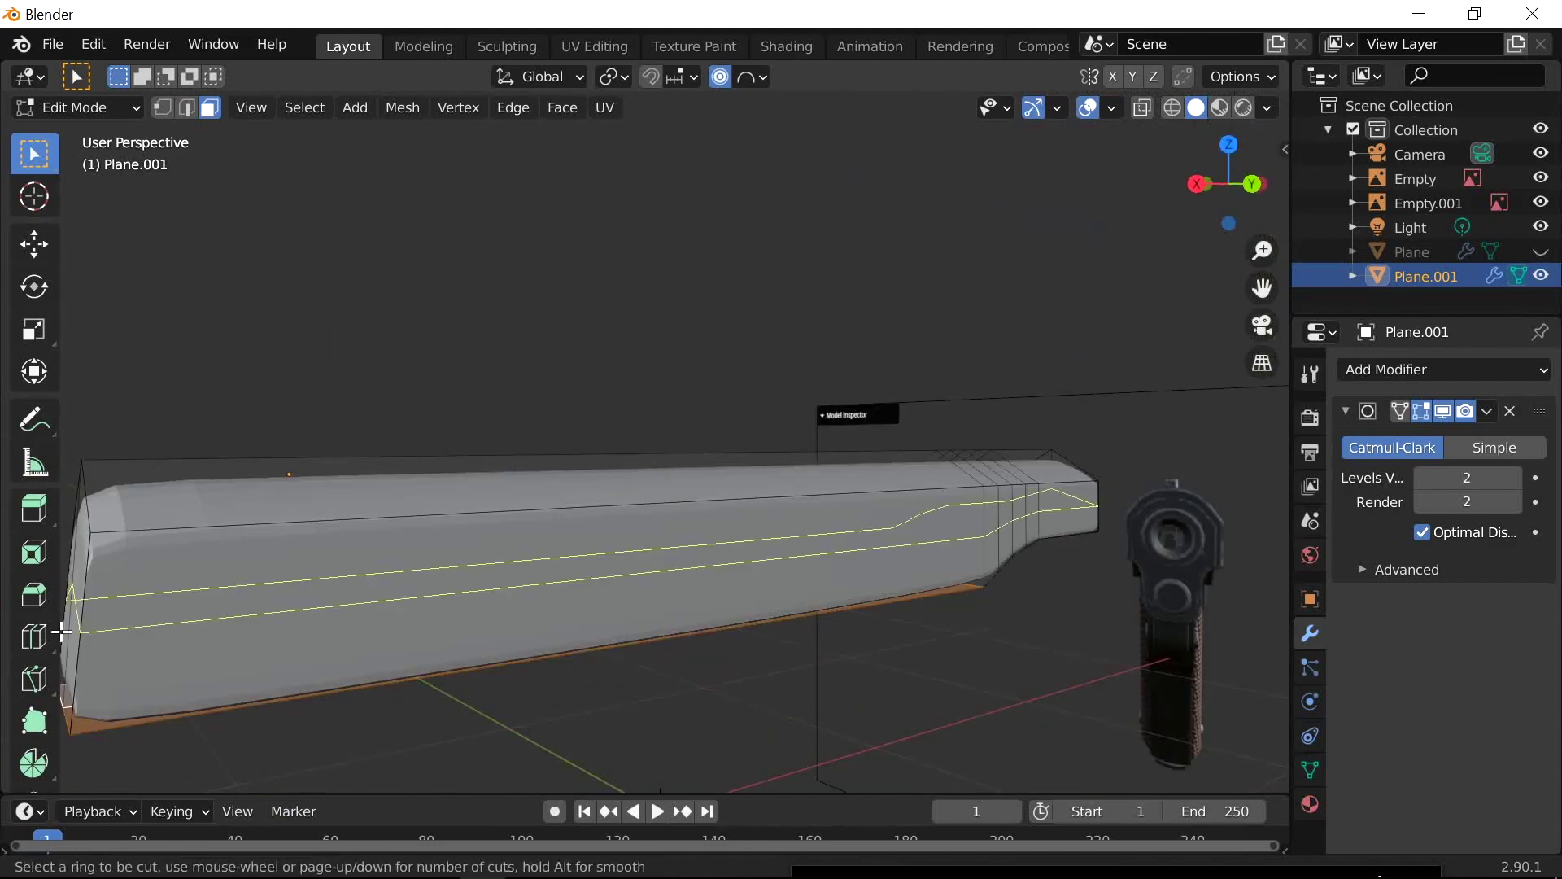
pyautogui.click(91, 614)
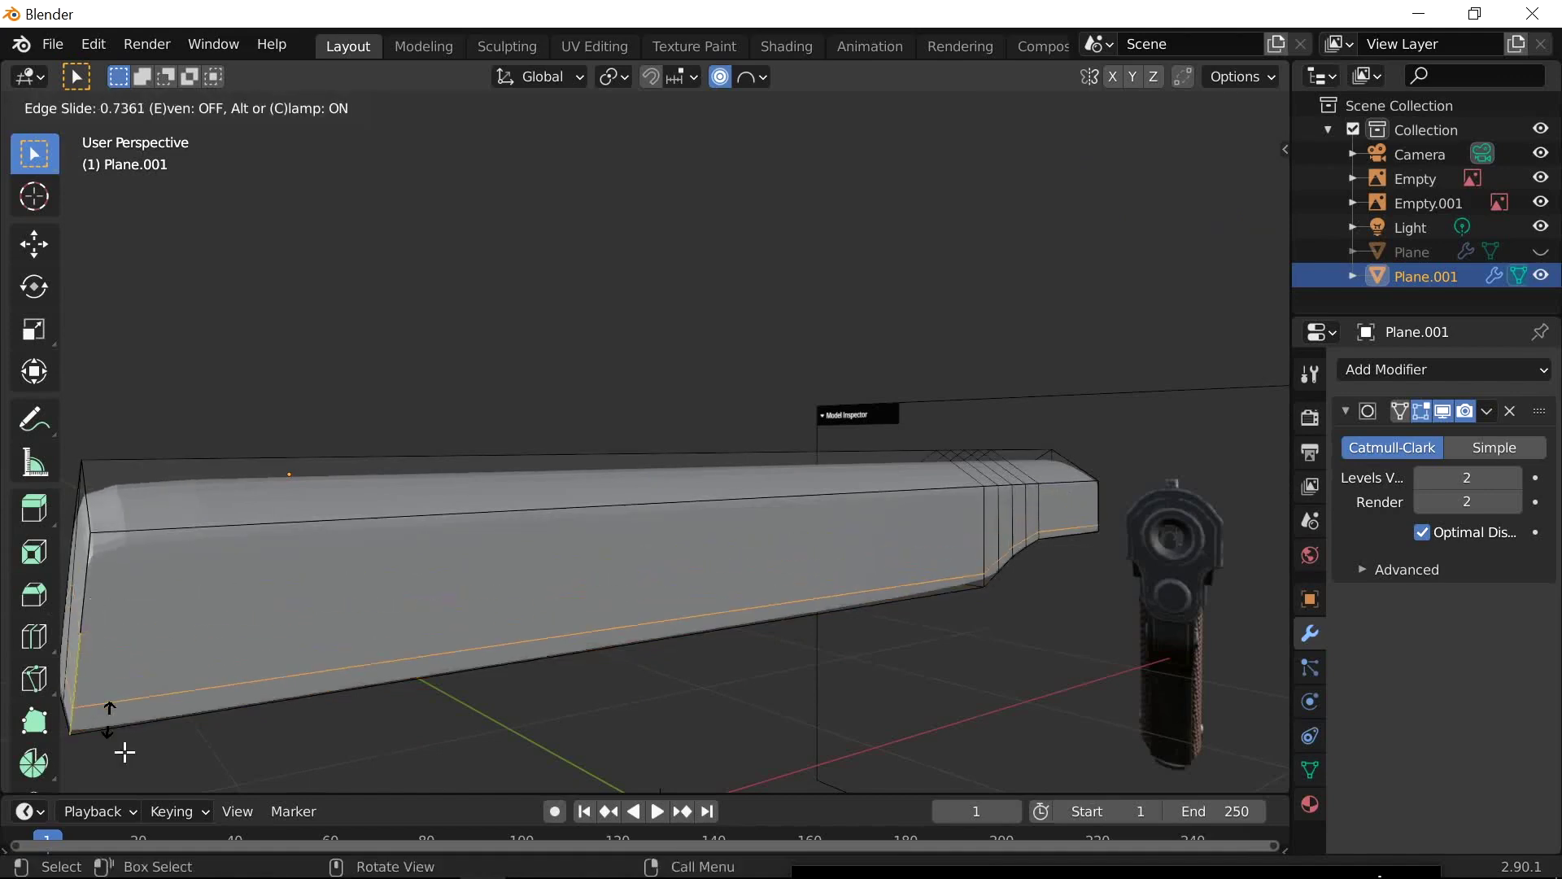
pyautogui.click(149, 784)
# Return to Object Mode, reveal the hidden grip body and clear the selection
pyautogui.moveTo(149, 783); pyautogui.dragTo(656, 665, button='middle')
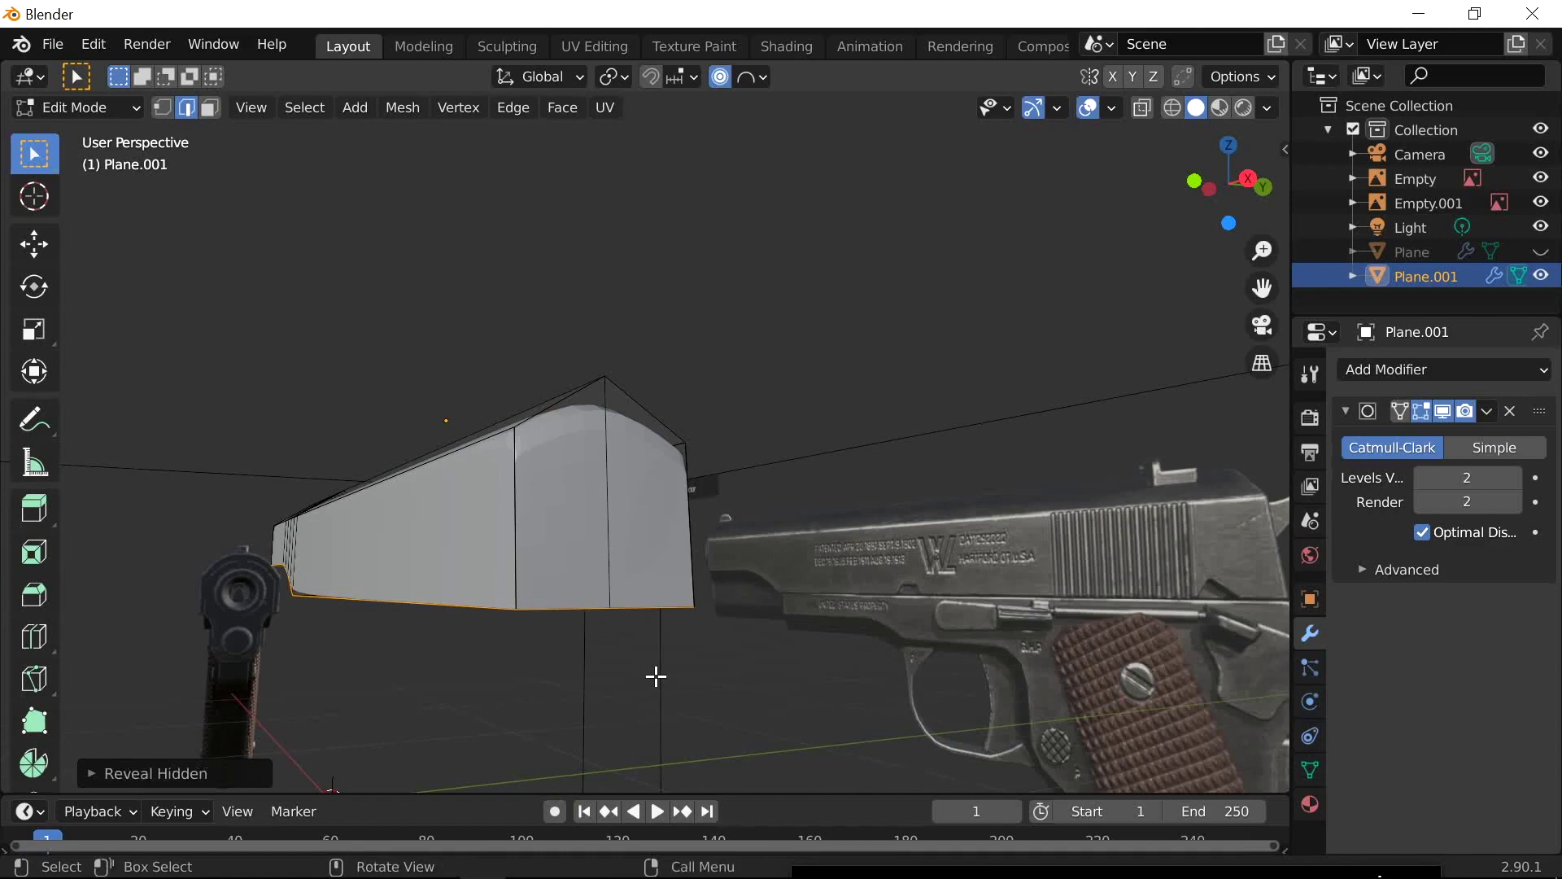
pyautogui.press('Tab')
pyautogui.hotkey('alt', 'h')
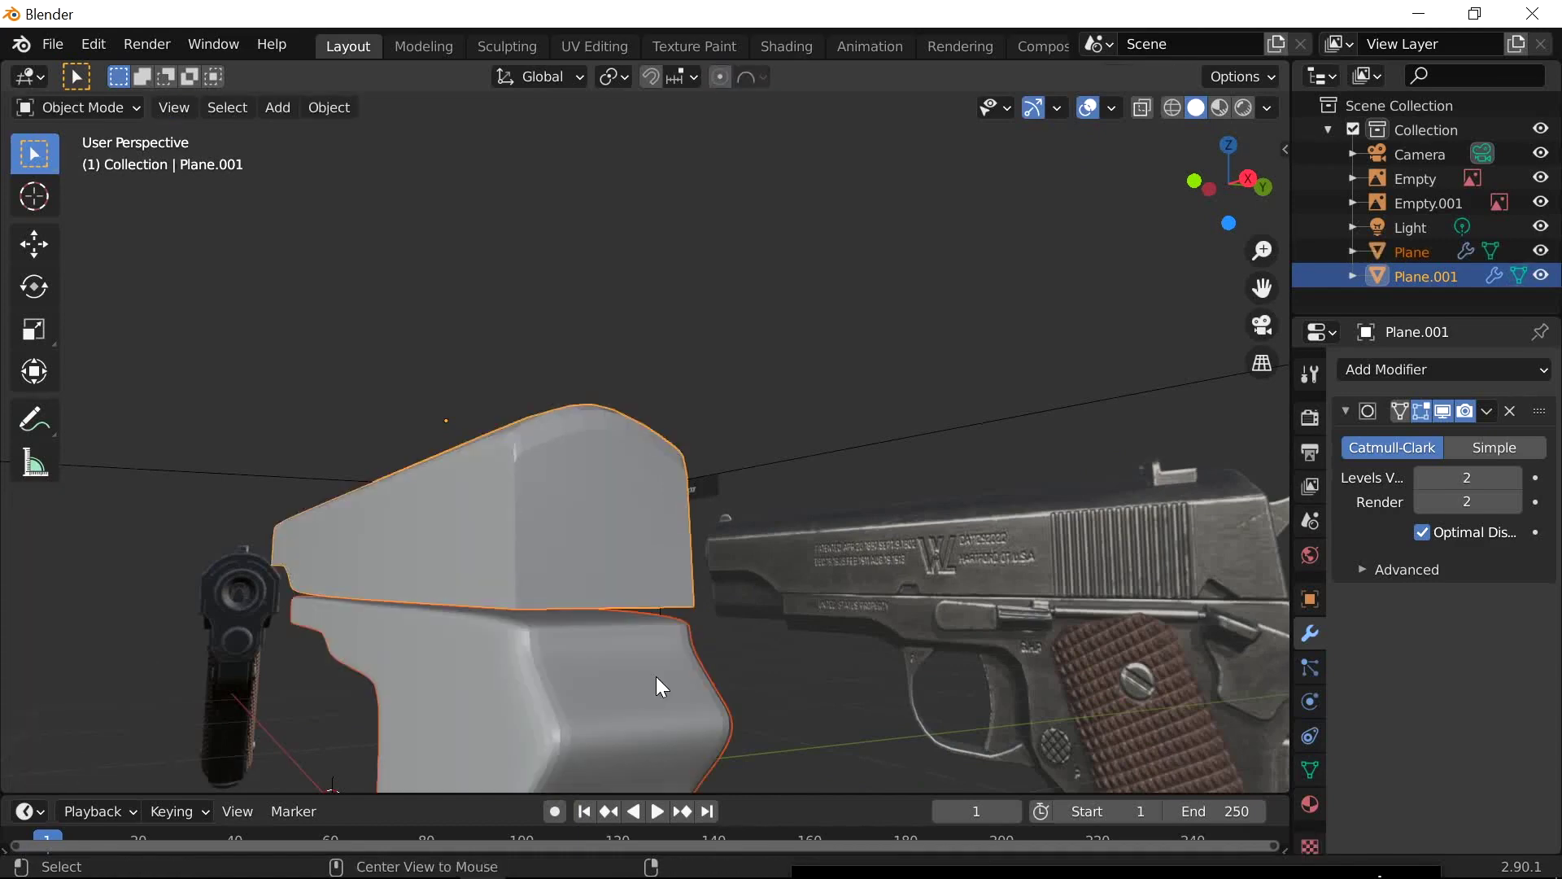
pyautogui.click(829, 454)
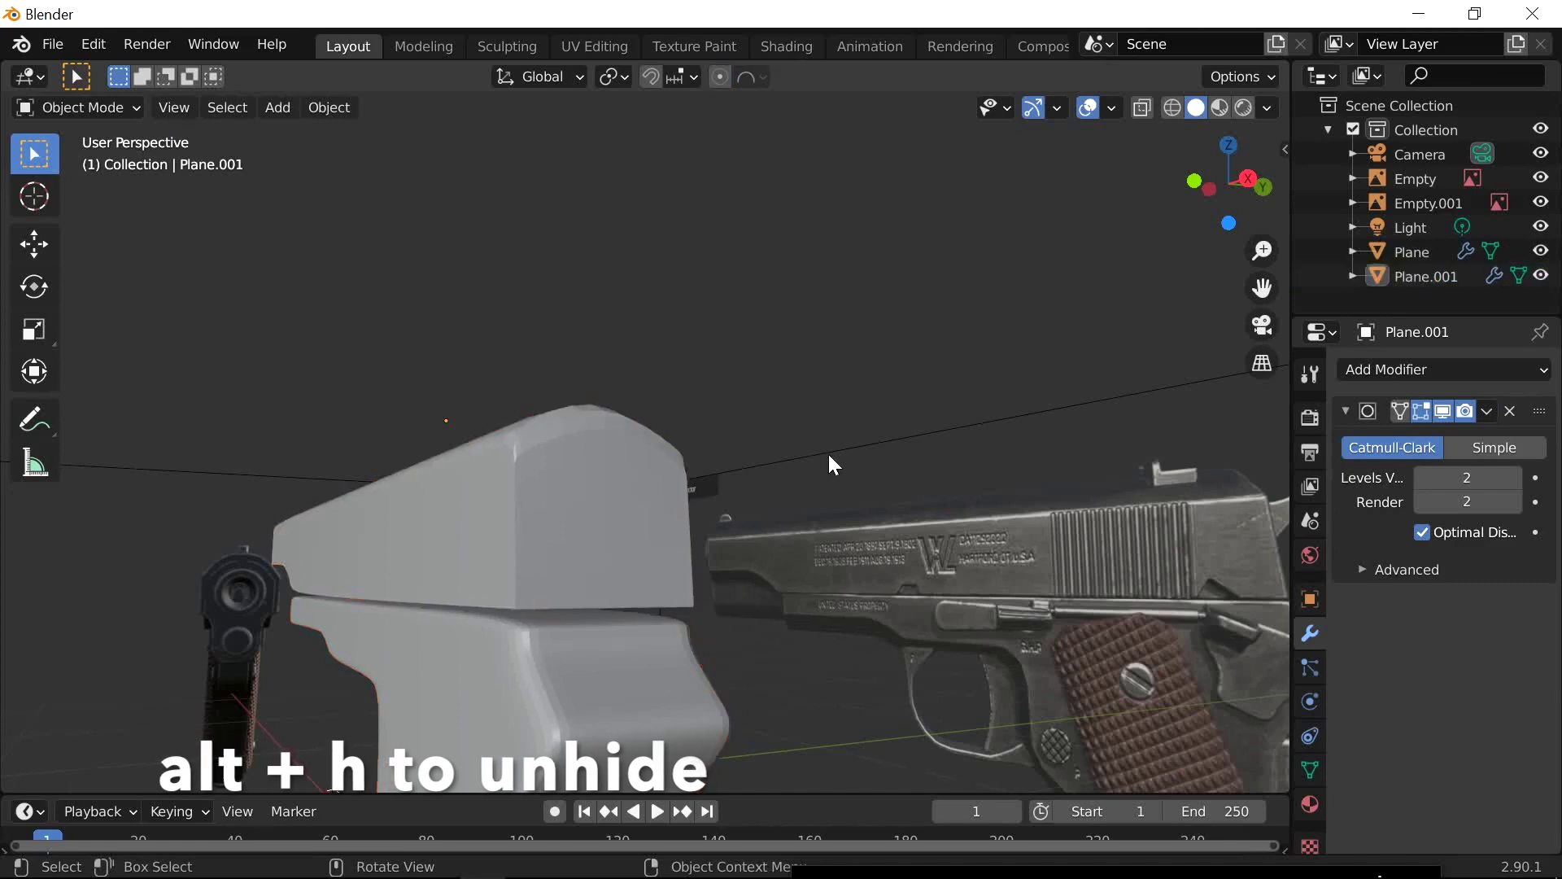
# Try viewport subdivision level 4 on the slide, inspect its smoothness and settle on level 3
pyautogui.moveTo(829, 454); pyautogui.dragTo(515, 513, button='middle')
pyautogui.click(613, 570)
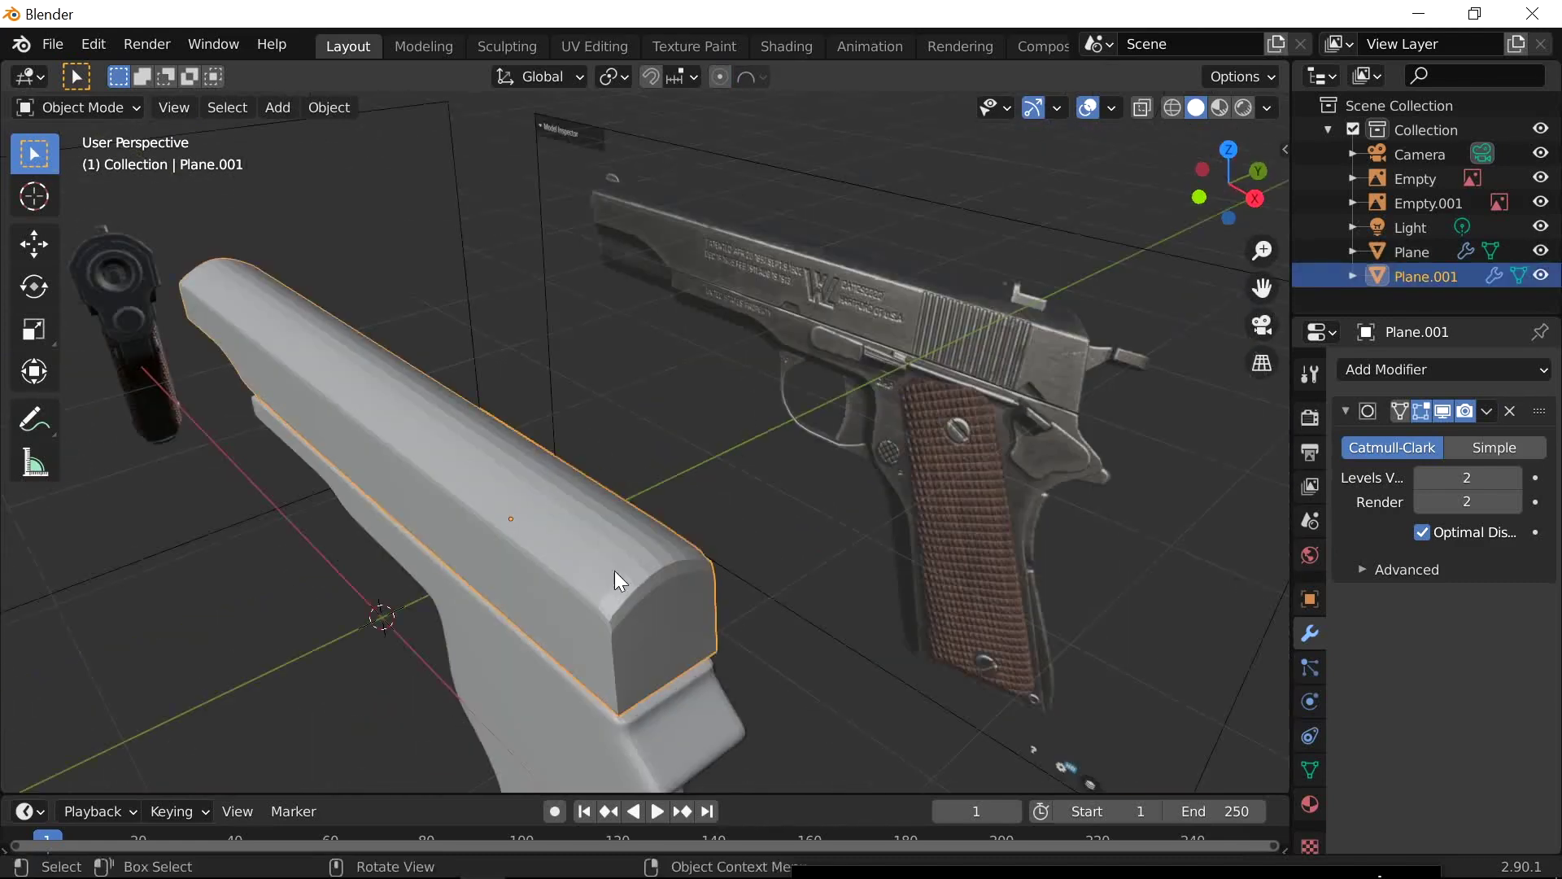
pyautogui.click(1518, 481)
pyautogui.click(1519, 481)
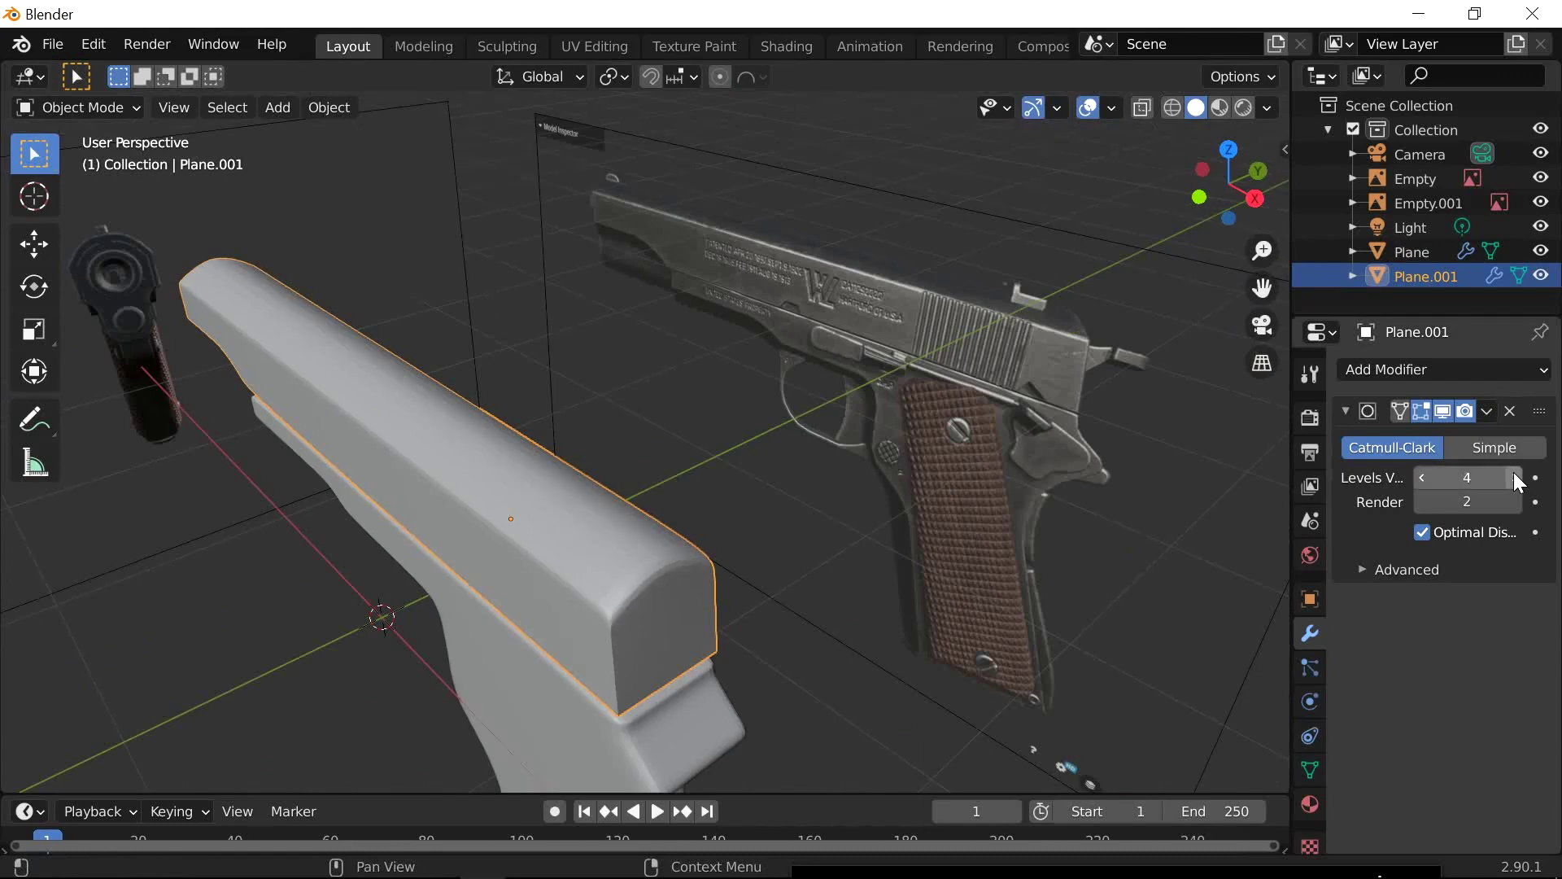
pyautogui.moveTo(871, 533); pyautogui.dragTo(773, 549, button='middle')
pyautogui.scroll(-3, 685, 548)
pyautogui.moveTo(596, 560); pyautogui.dragTo(809, 488, button='middle')
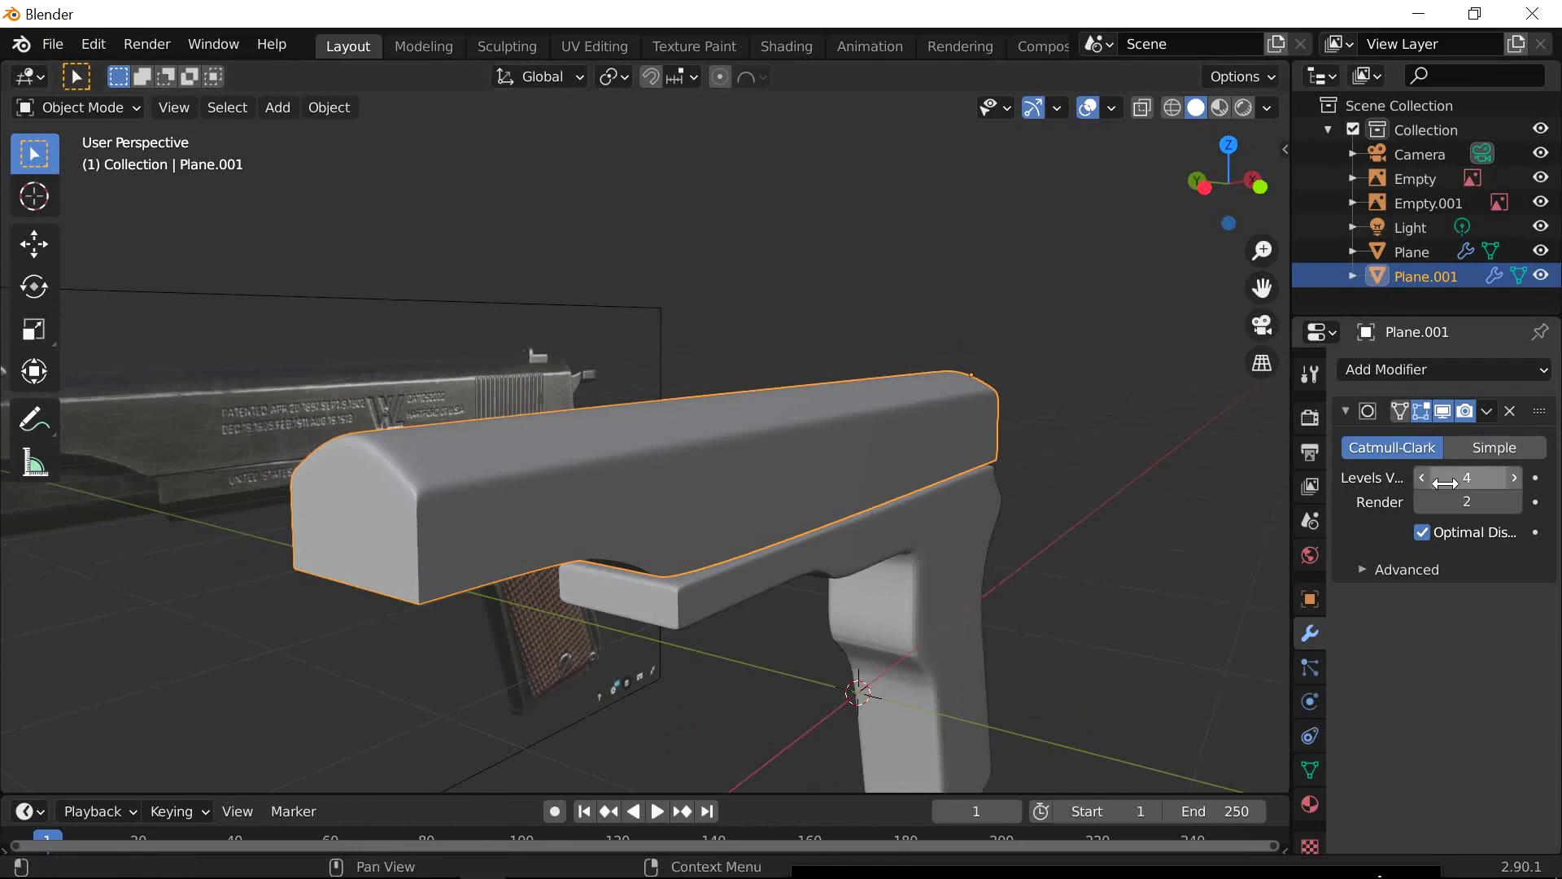
pyautogui.click(1423, 478)
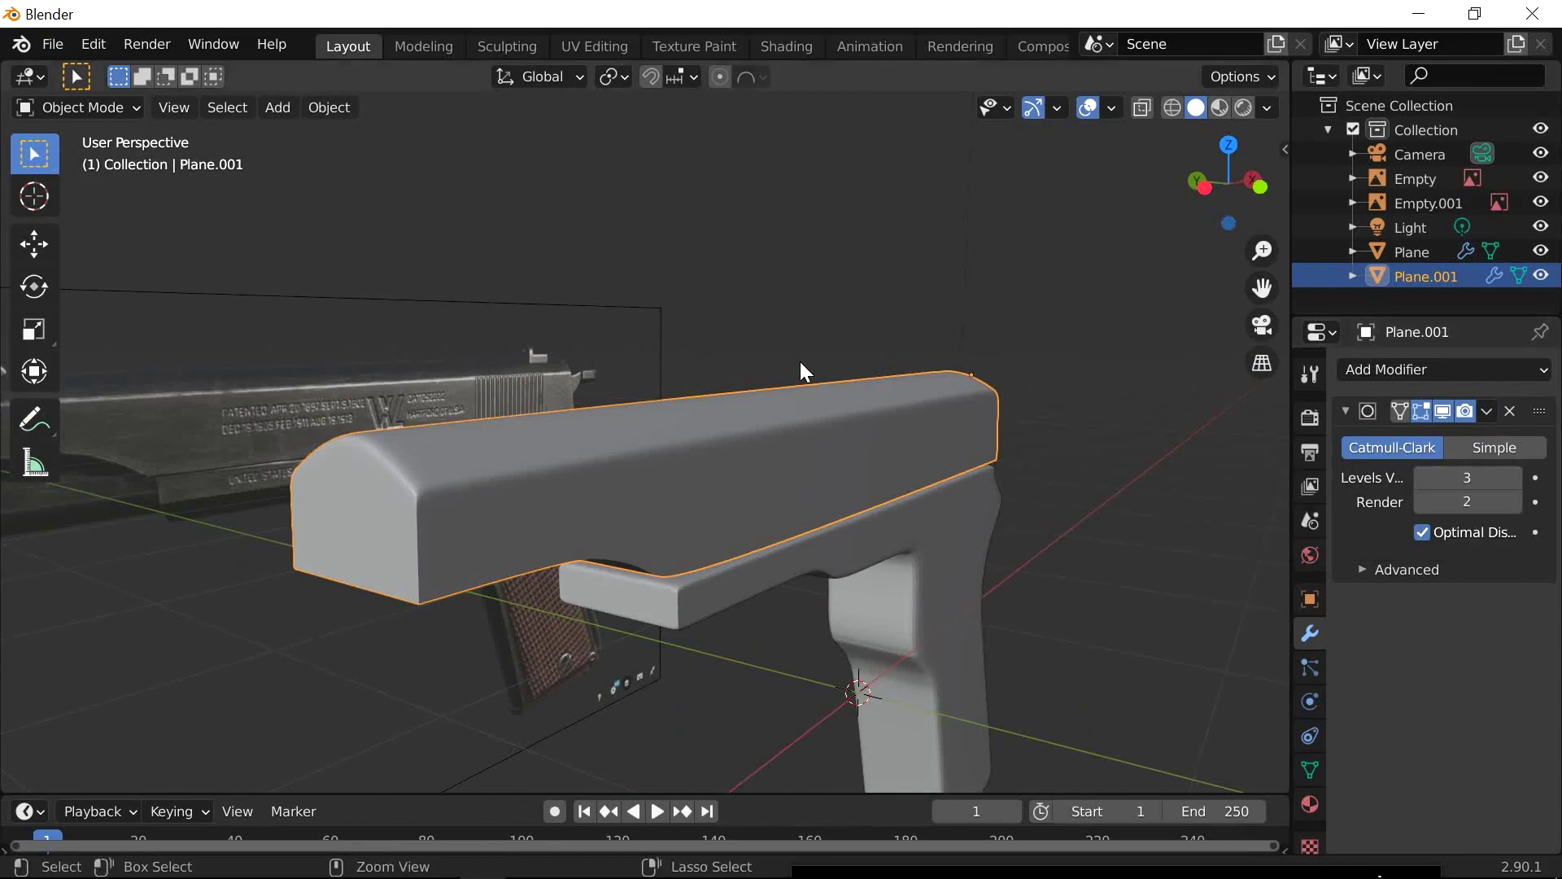
# Save the project as "gun tut" in the Blender files folder
pyautogui.hotkey('ctrl', 's')
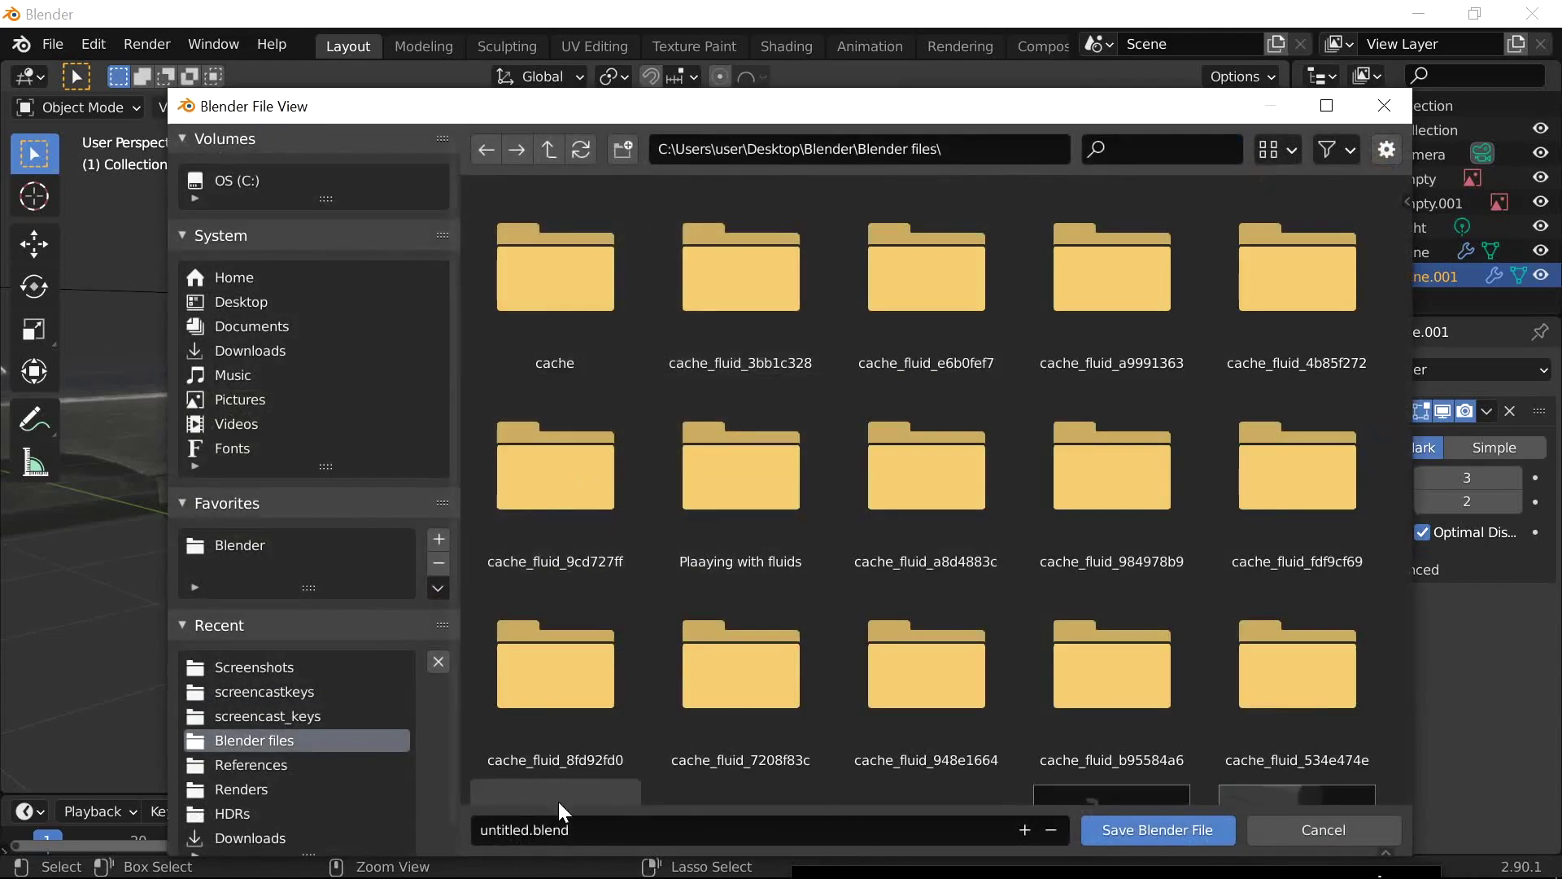
pyautogui.click(594, 828)
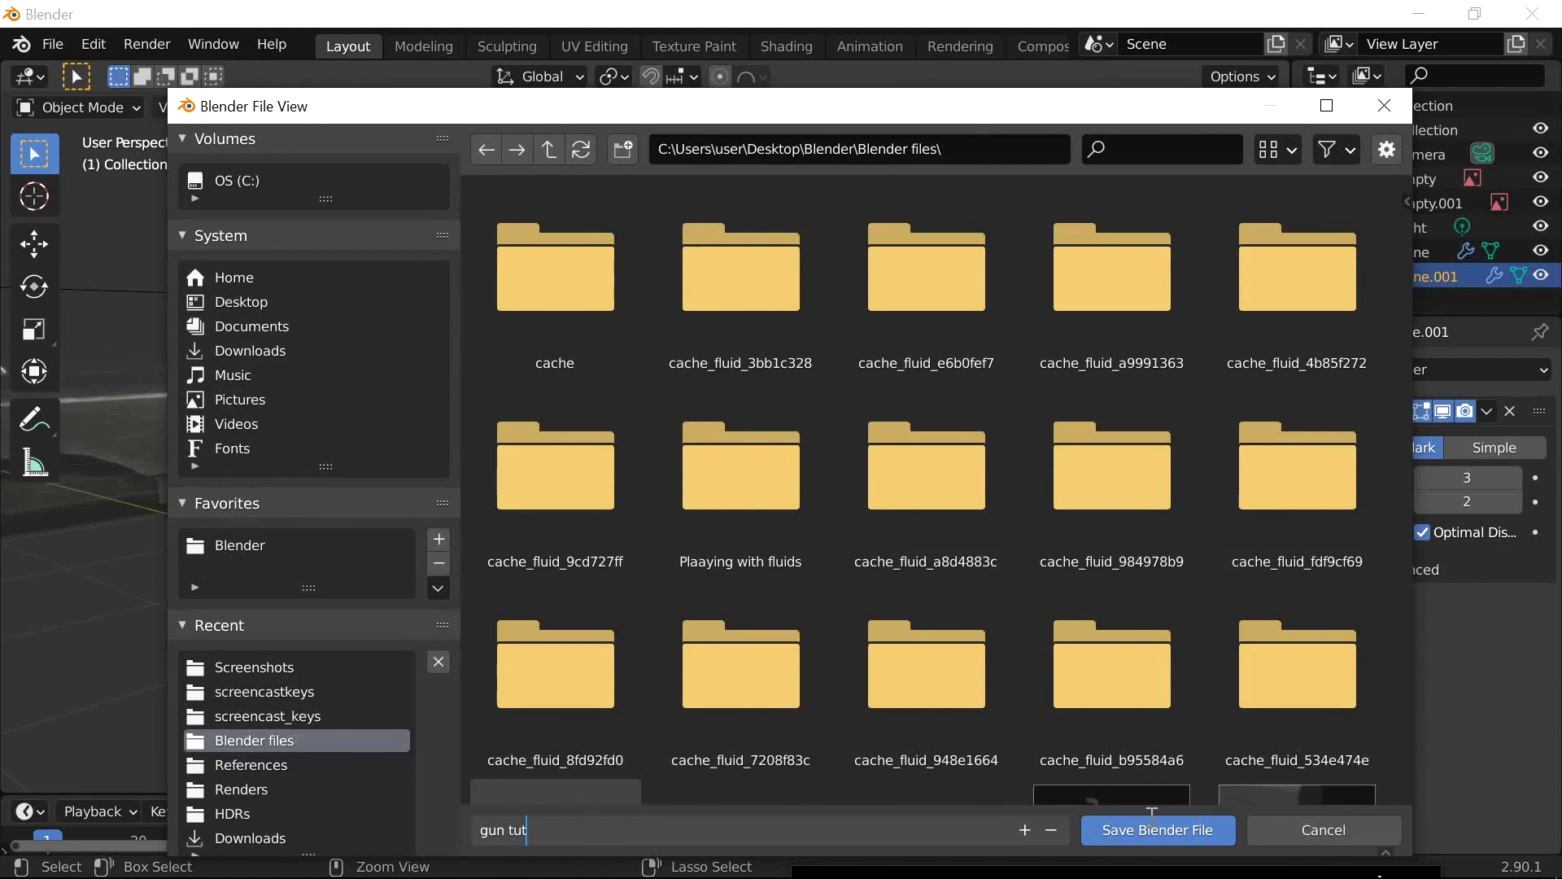
pyautogui.click(1173, 832)
# Examine the barrel area under the slide's front on the side reference and compare it with the modelled slide and grip
pyautogui.scroll(3, 732, 570)
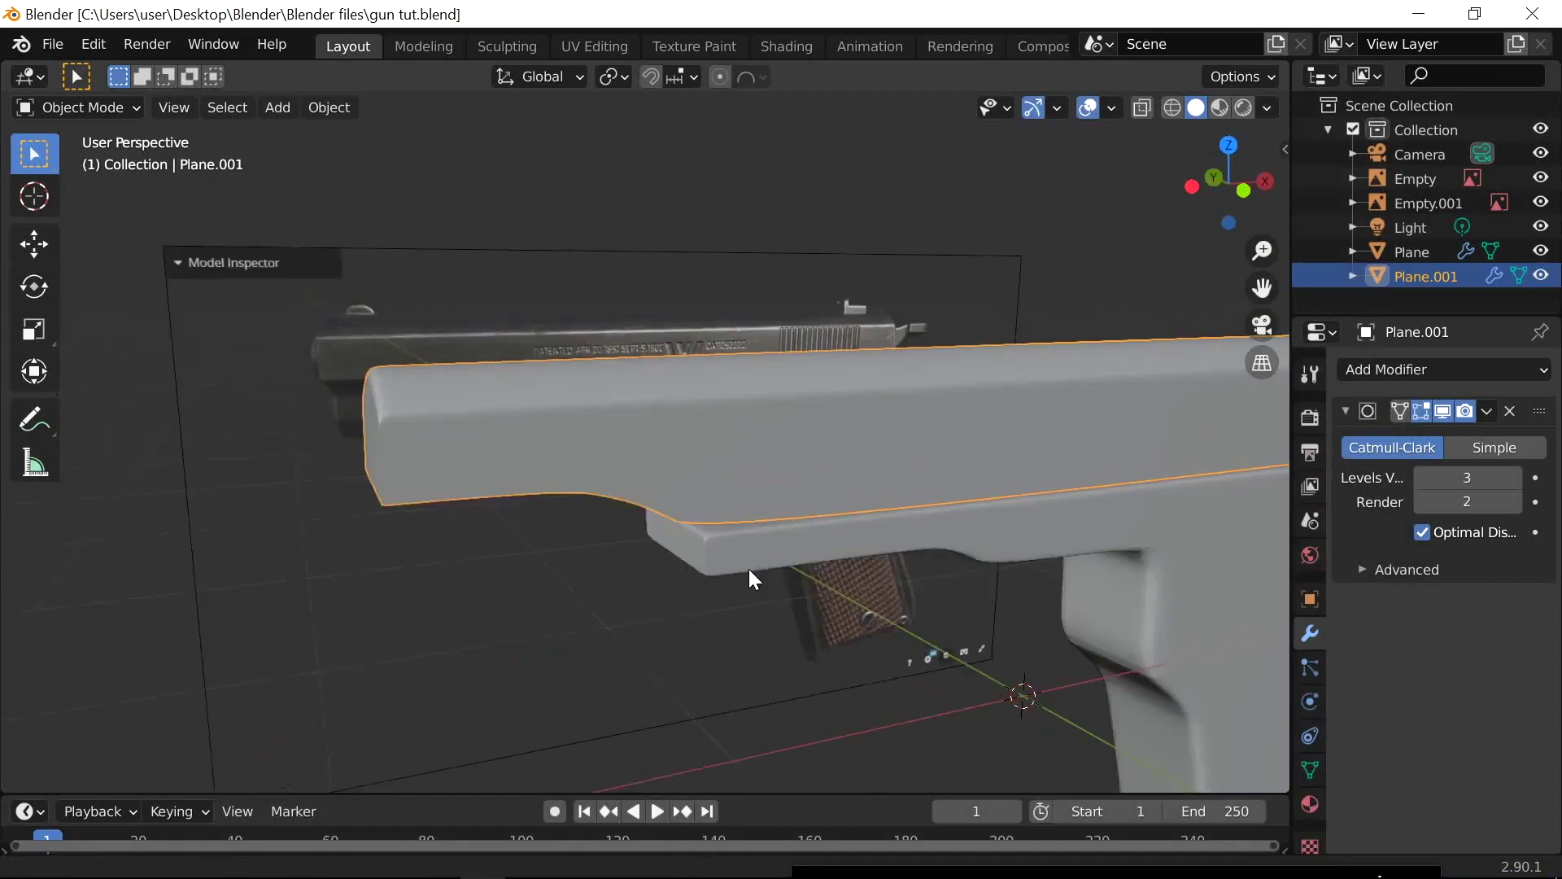
pyautogui.scroll(2, 887, 574)
pyautogui.scroll(-6, 757, 579)
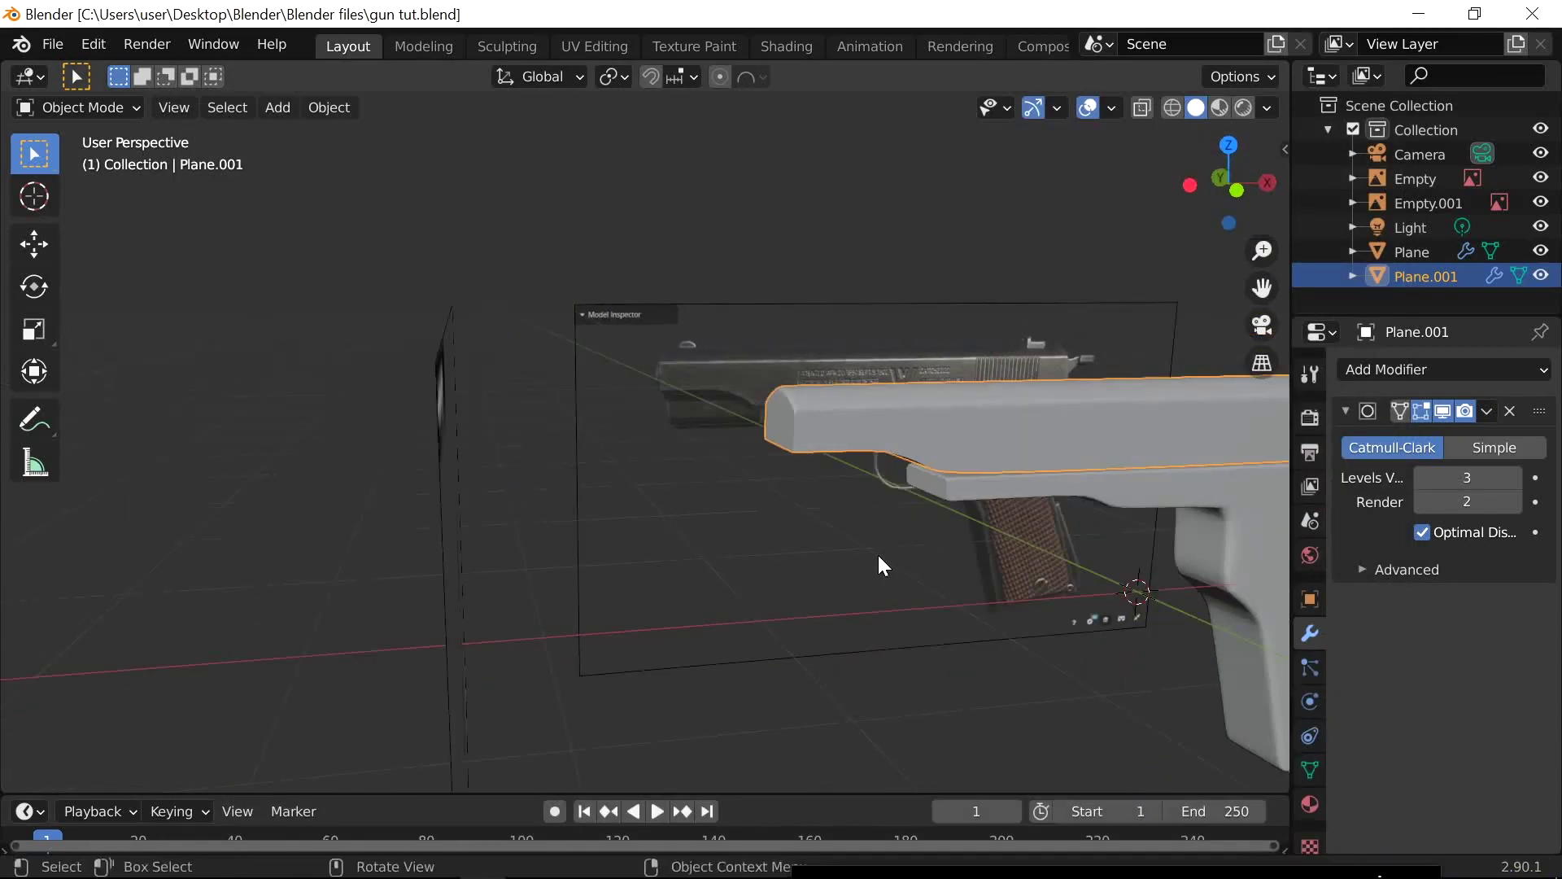
pyautogui.moveTo(883, 566); pyautogui.dragTo(714, 579, button='middle')
pyautogui.click(597, 417)
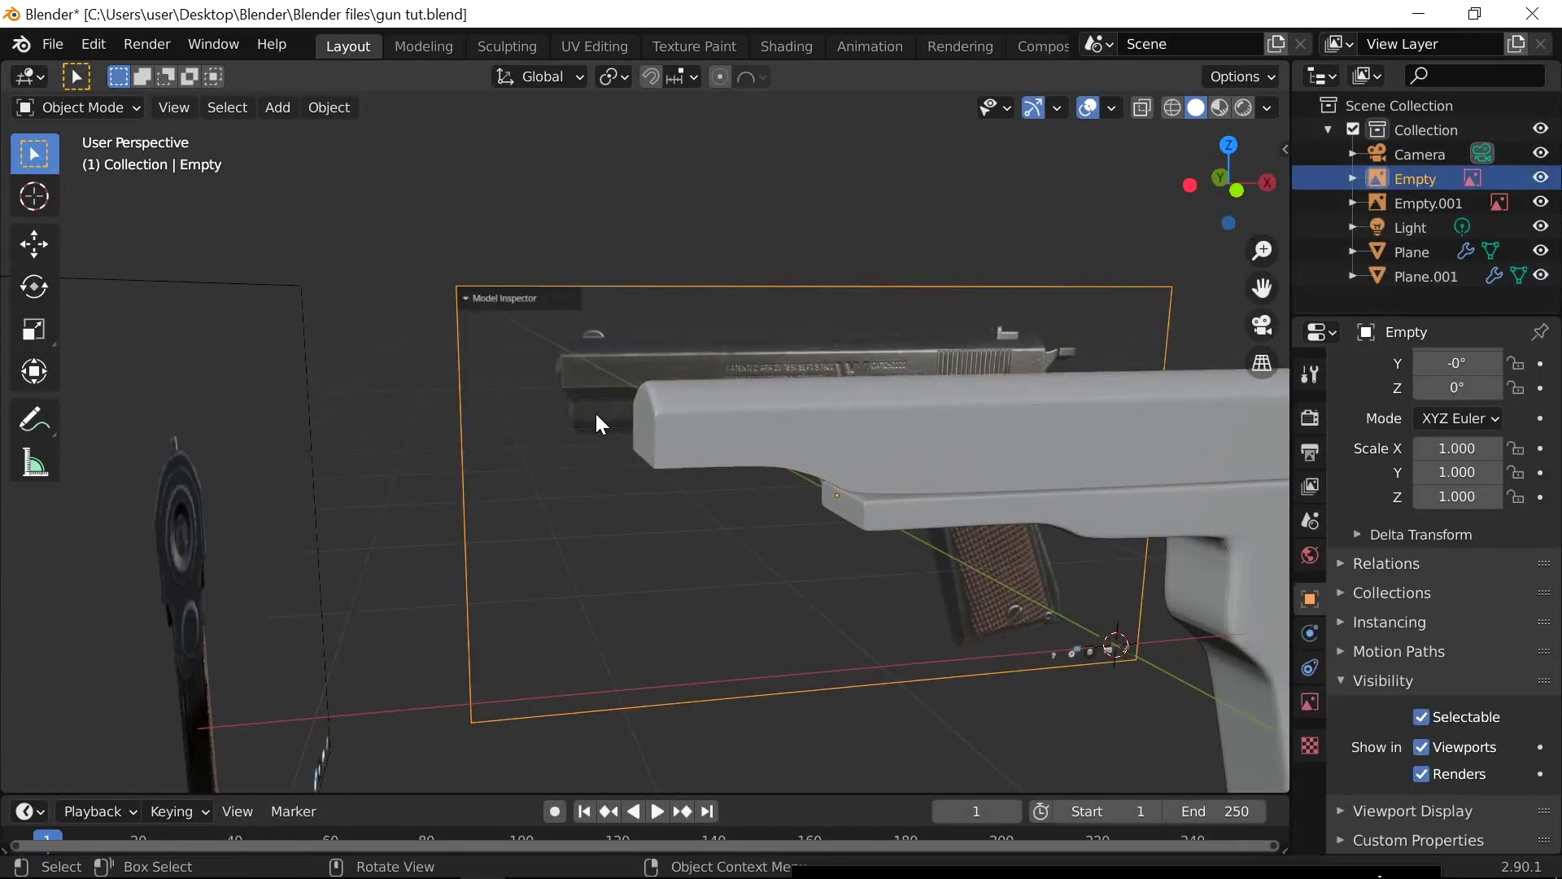
pyautogui.scroll(6, 598, 423)
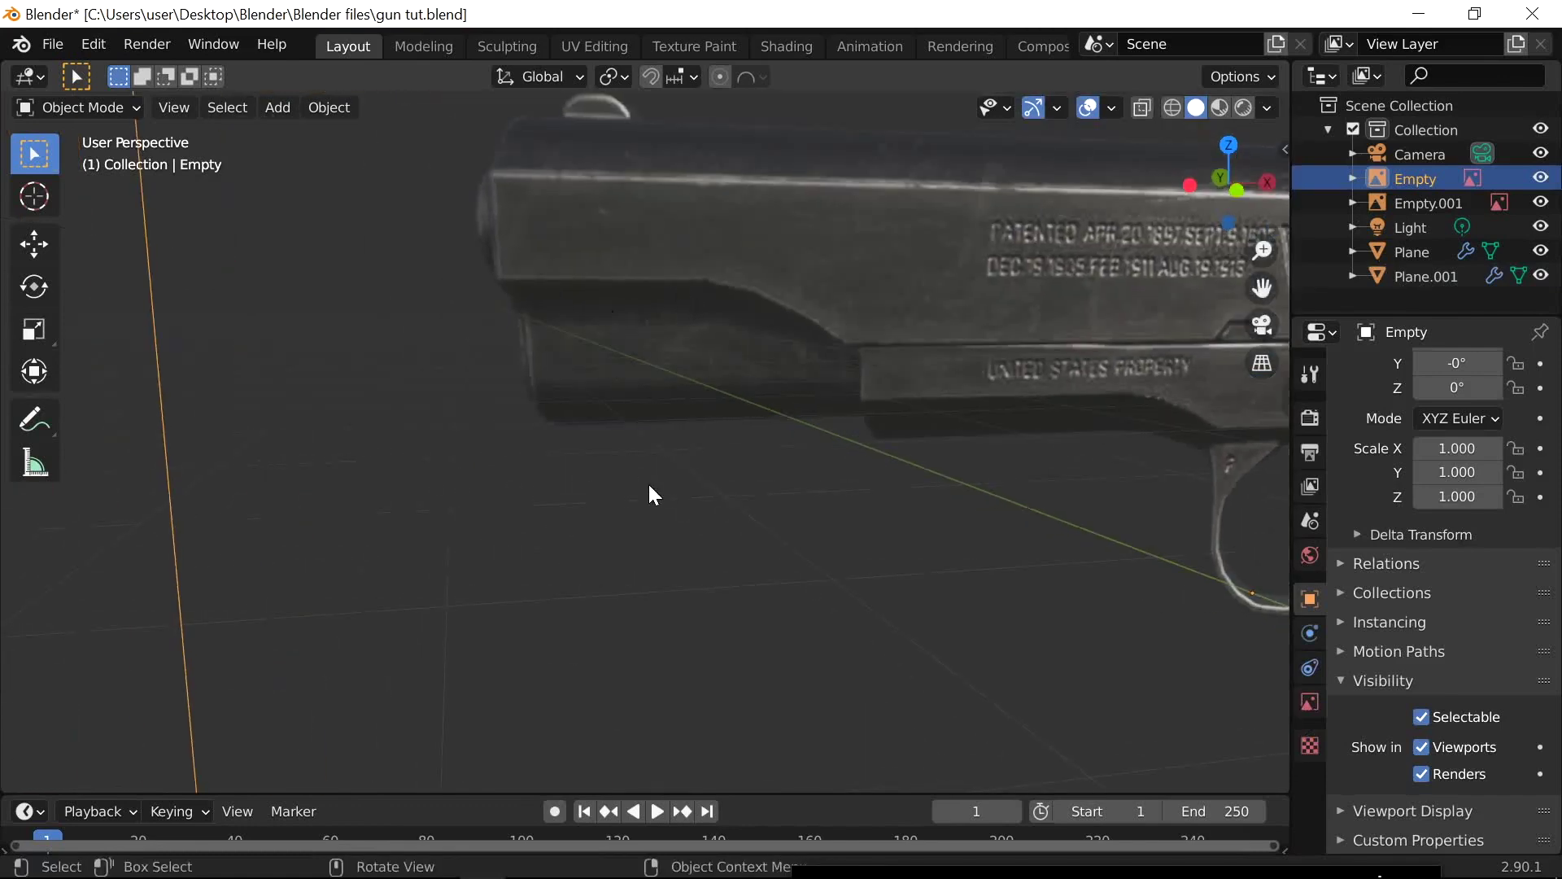
pyautogui.scroll(-5, 651, 492)
pyautogui.scroll(3, 785, 519)
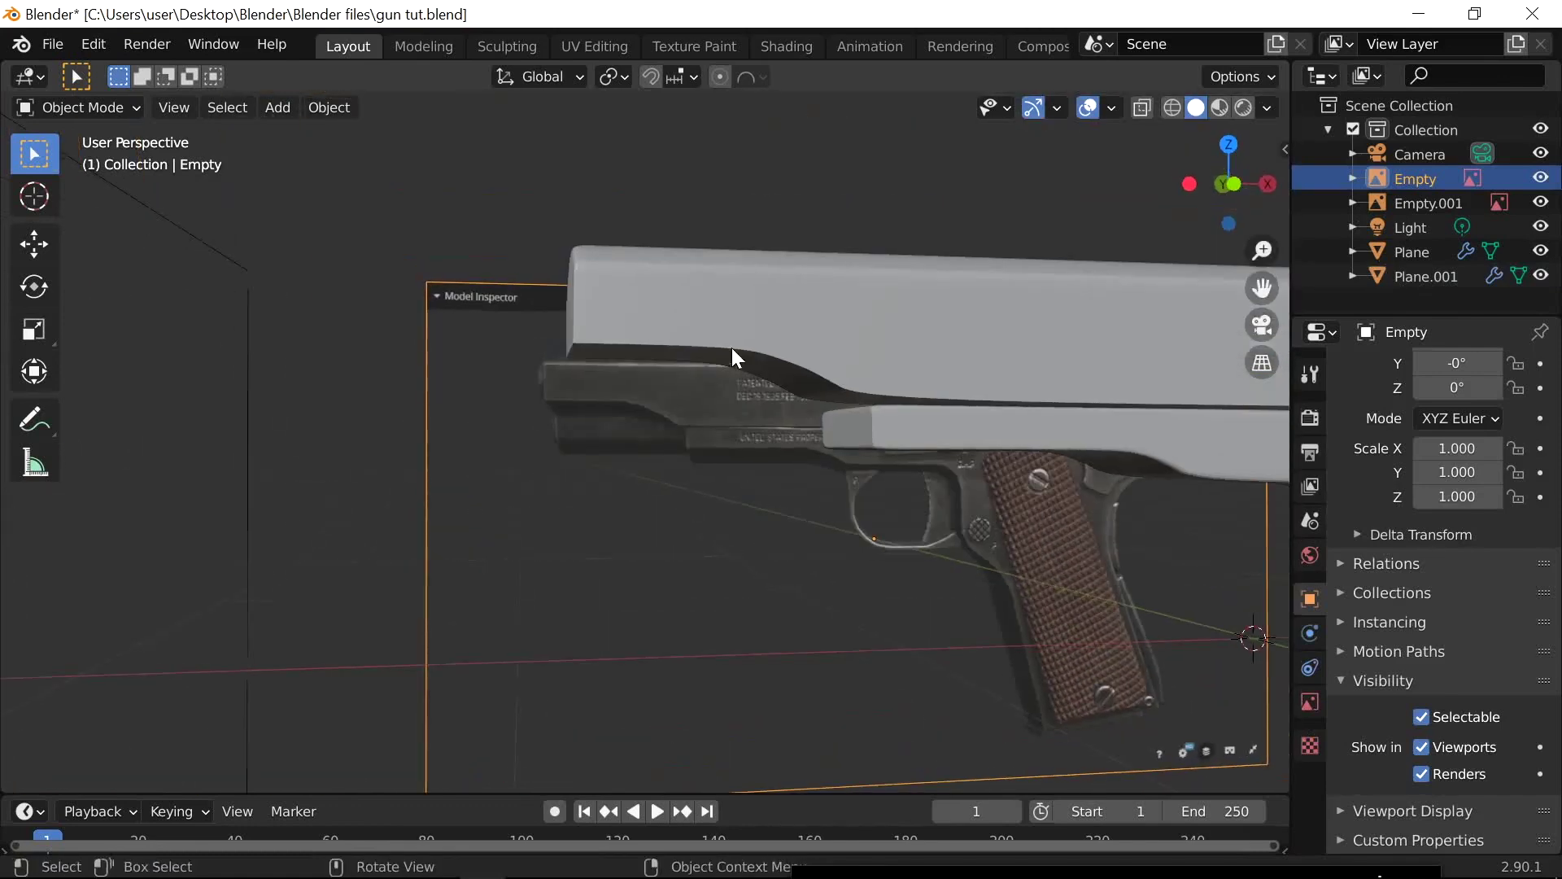
pyautogui.scroll(-3, 883, 494)
pyautogui.click(1014, 272)
pyautogui.hotkey('shift', 'a')
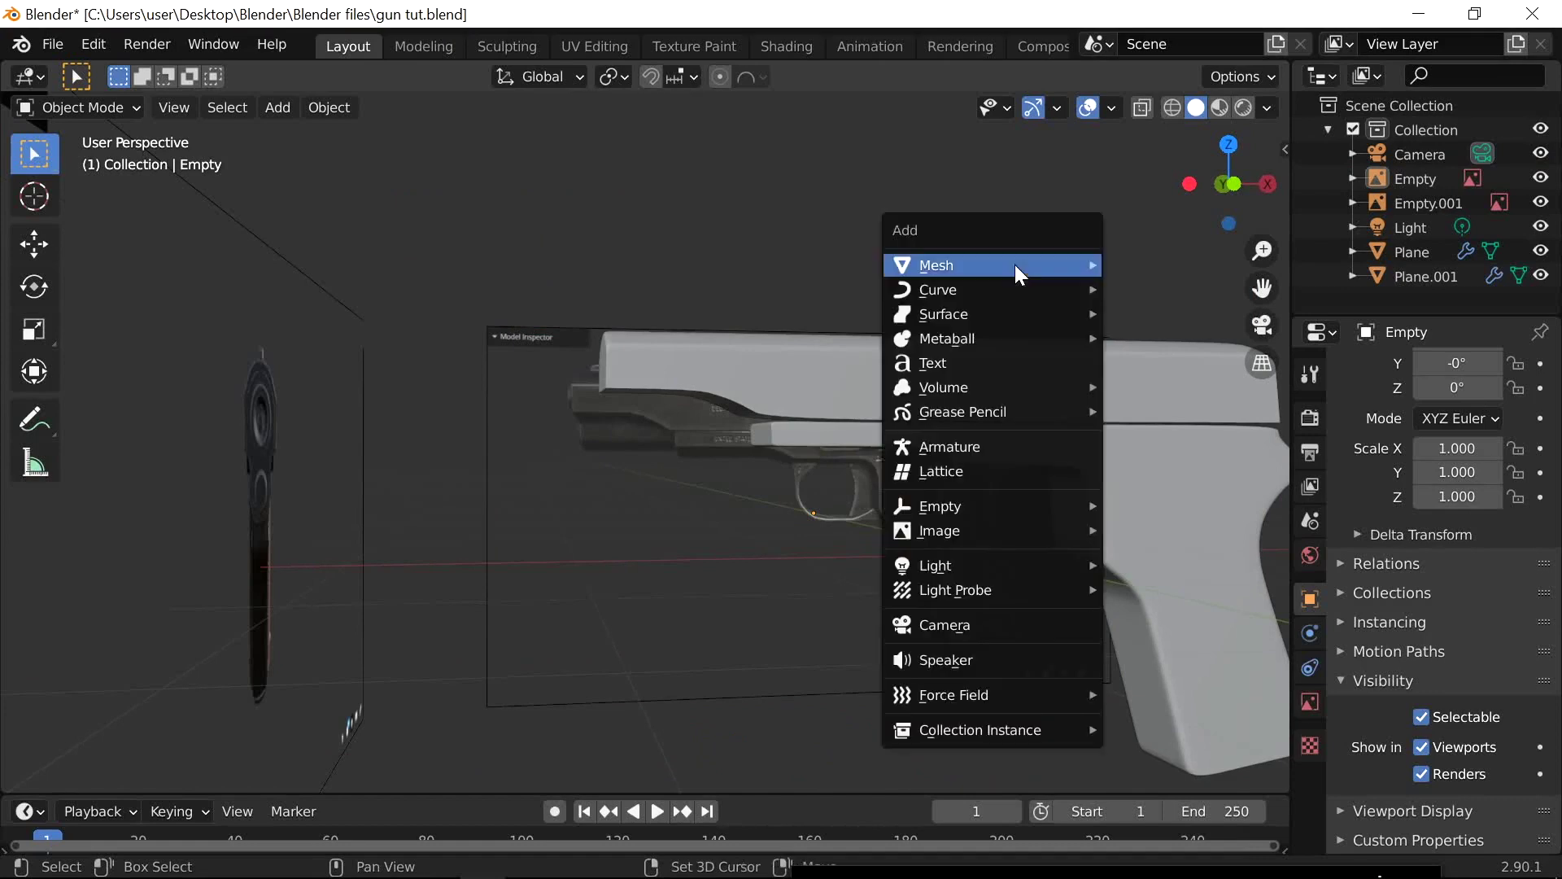
pyautogui.scroll(-2, 863, 550)
pyautogui.moveTo(739, 469); pyautogui.dragTo(757, 523, button='middle')
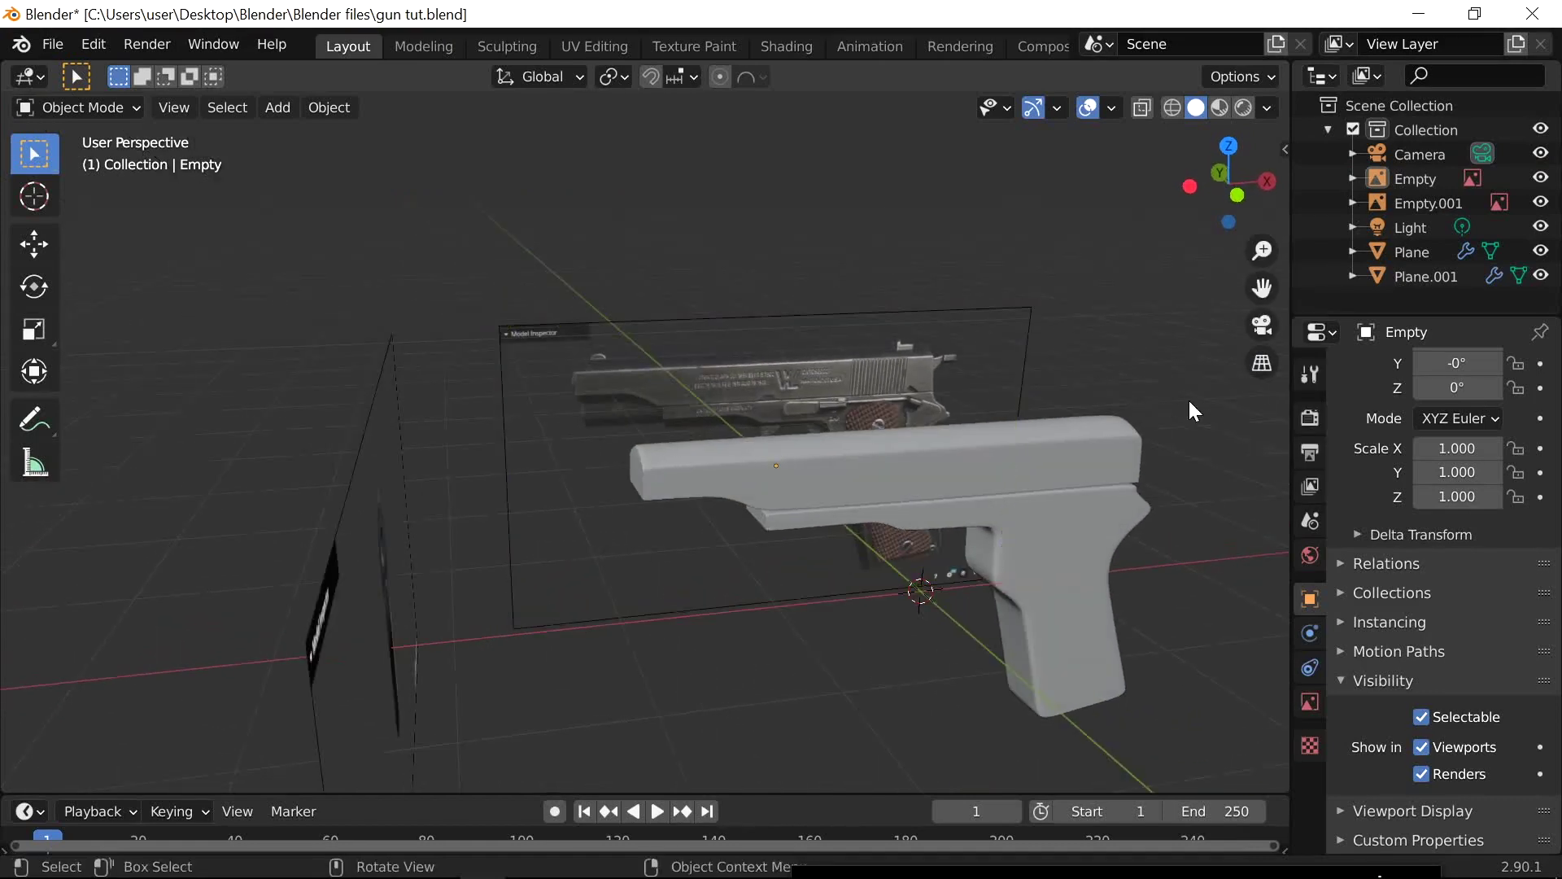
pyautogui.moveTo(1189, 412); pyautogui.dragTo(1095, 557, button='middle')
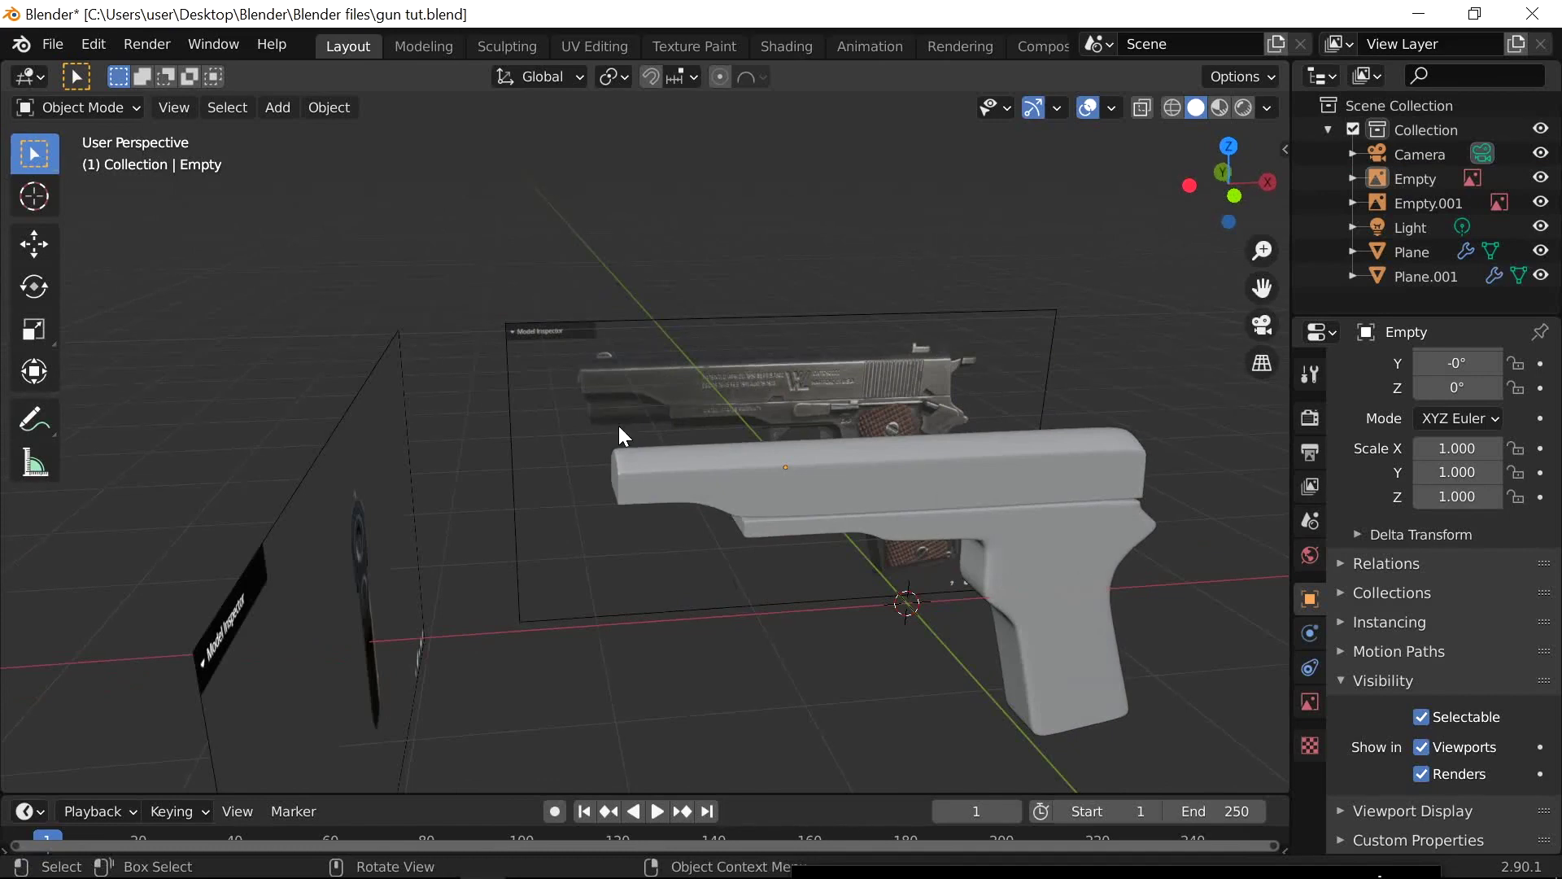
# Add a cylinder mesh at the 3D cursor with 132 vertices
pyautogui.hotkey('shift', 'a')
pyautogui.moveTo(694, 400)
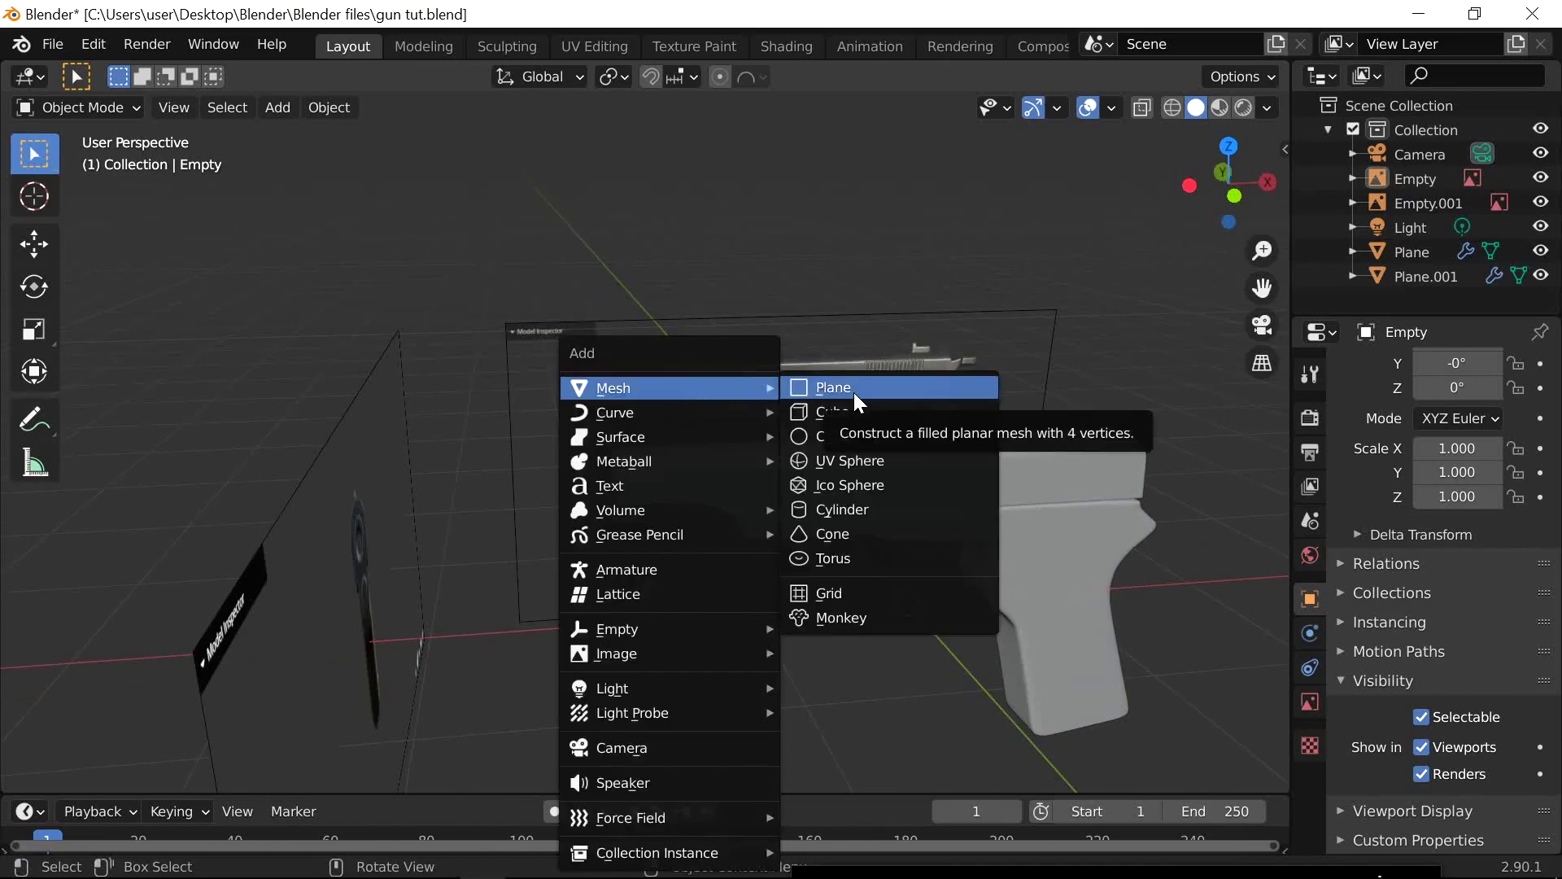
pyautogui.click(864, 511)
pyautogui.scroll(3, 839, 497)
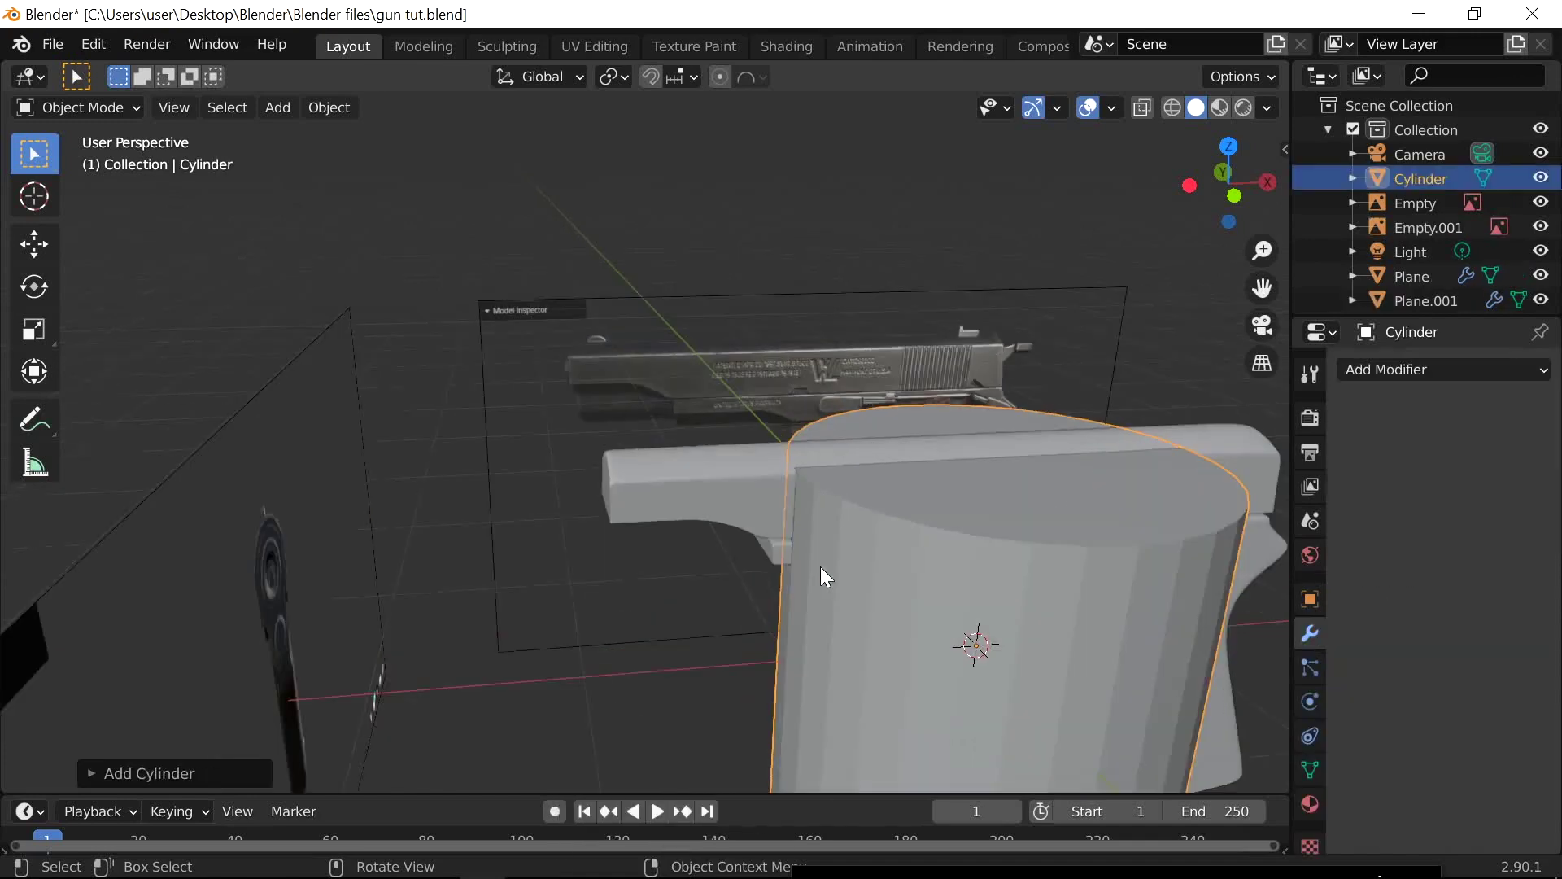
pyautogui.moveTo(820, 566); pyautogui.dragTo(758, 494, button='middle')
pyautogui.scroll(3, 726, 485)
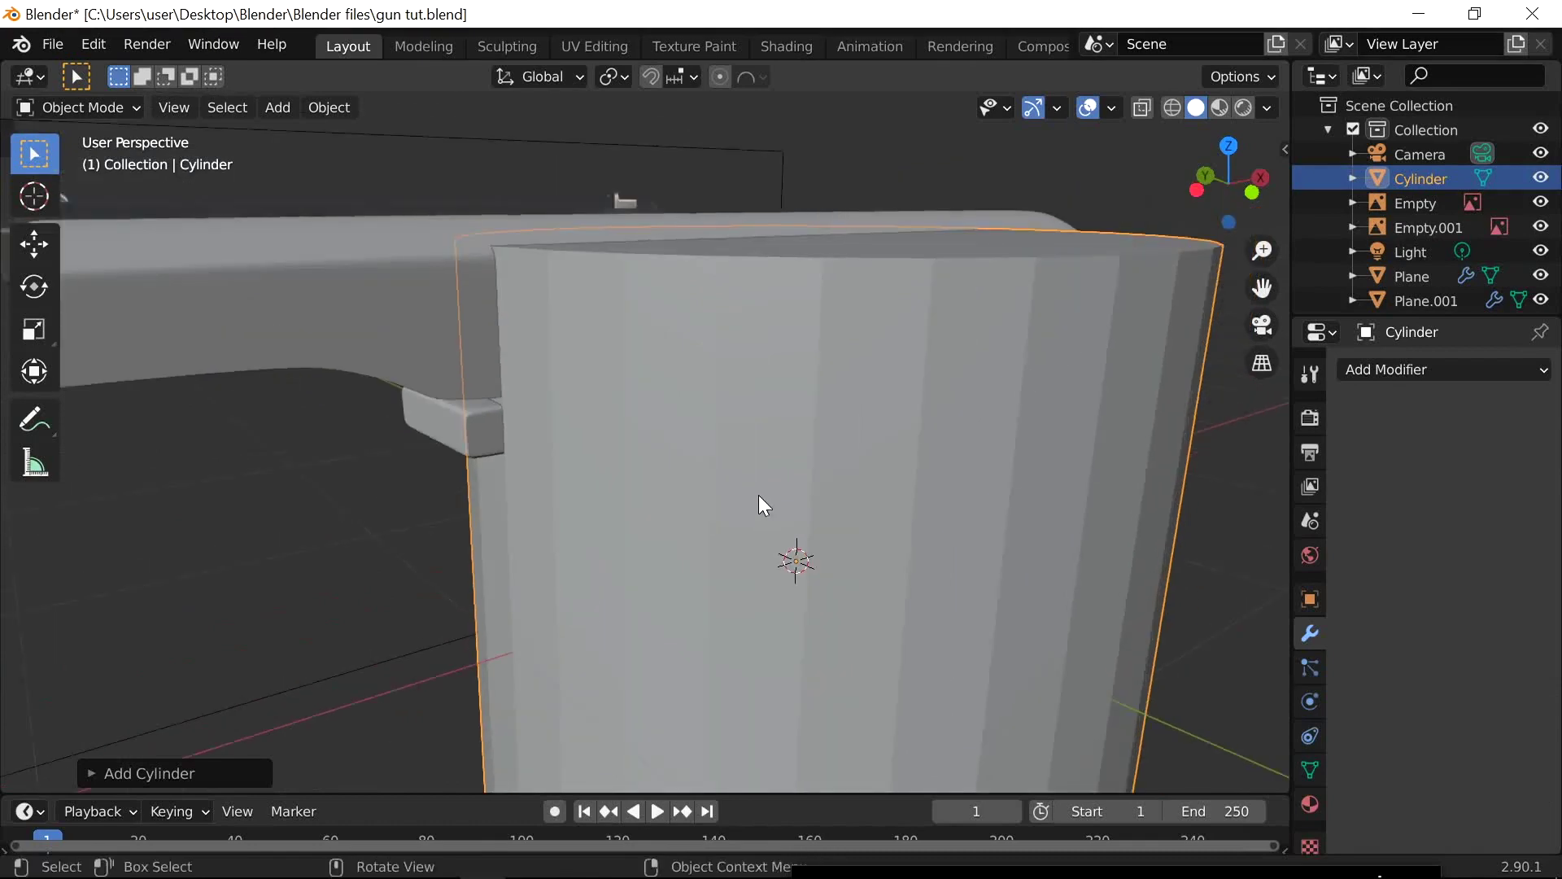
pyautogui.scroll(-4, 758, 495)
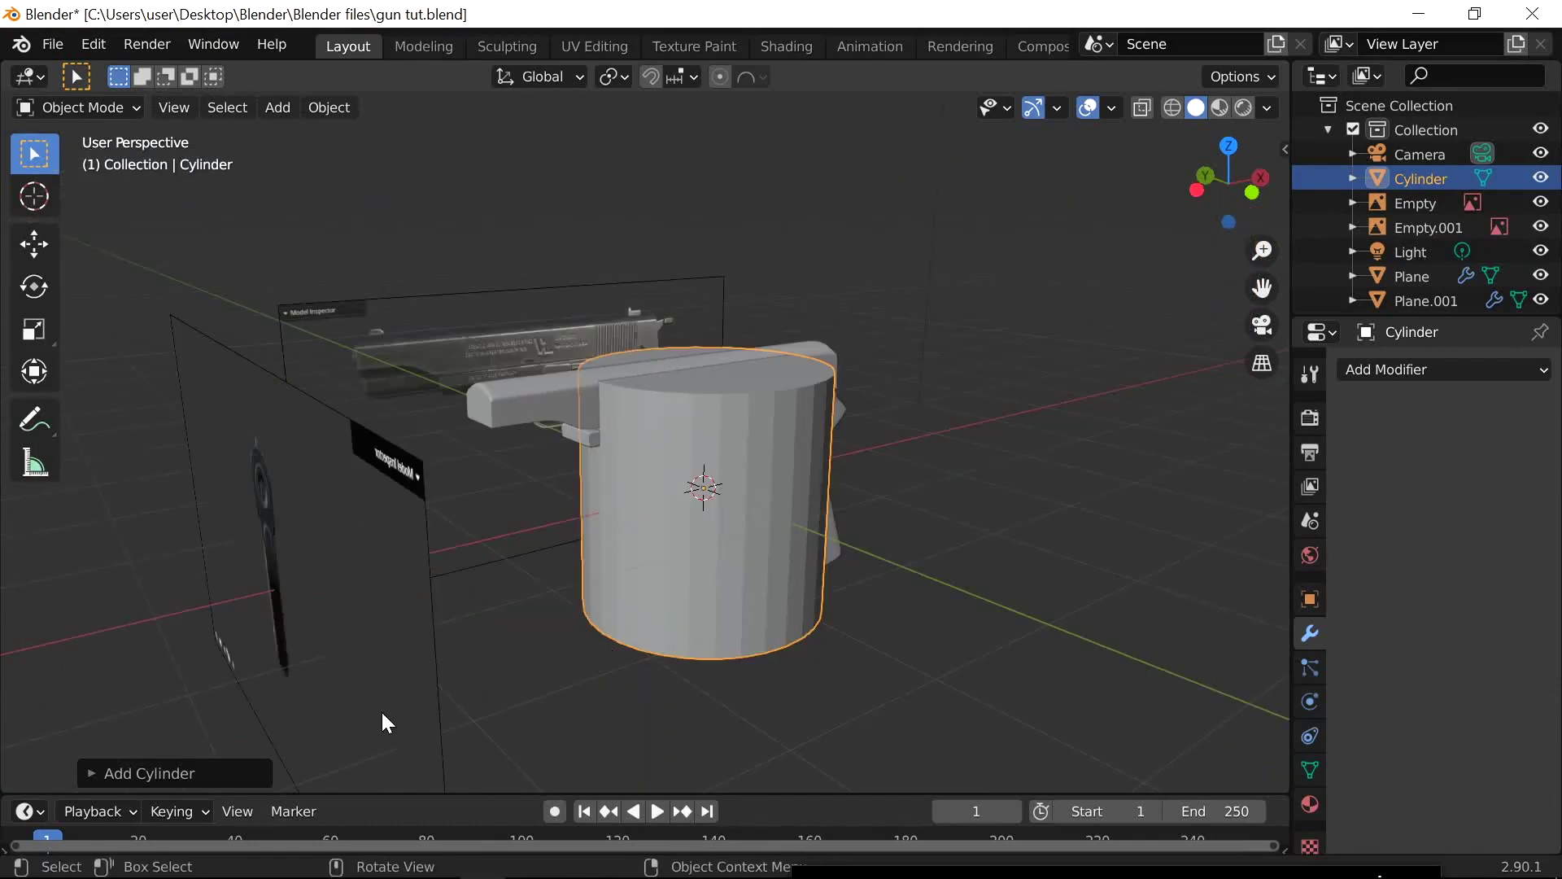
pyautogui.click(158, 772)
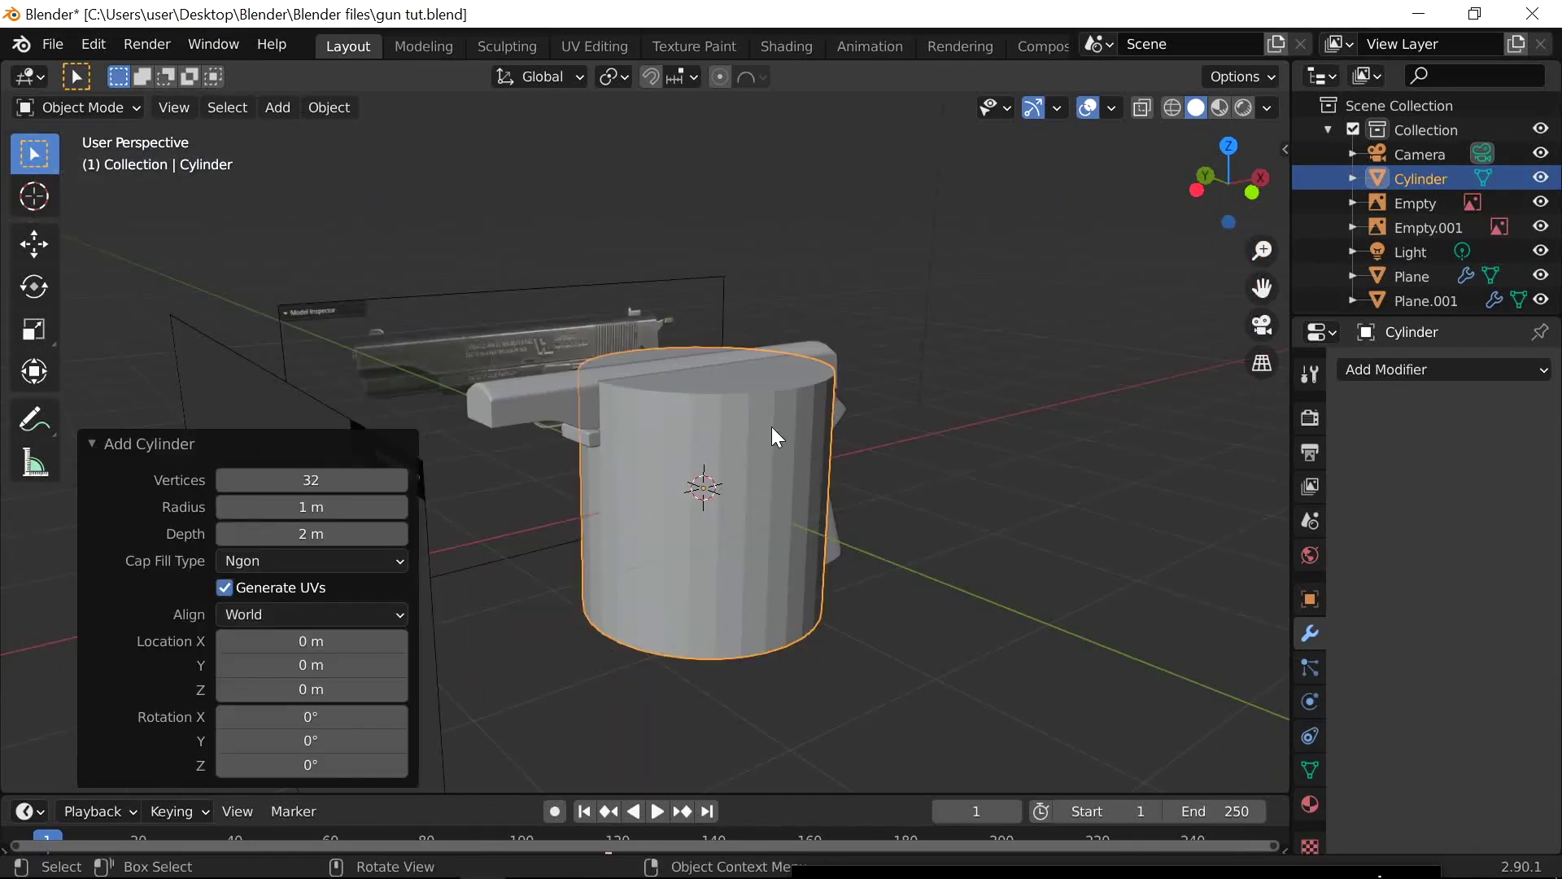
pyautogui.moveTo(268, 479); pyautogui.dragTo(342, 478)
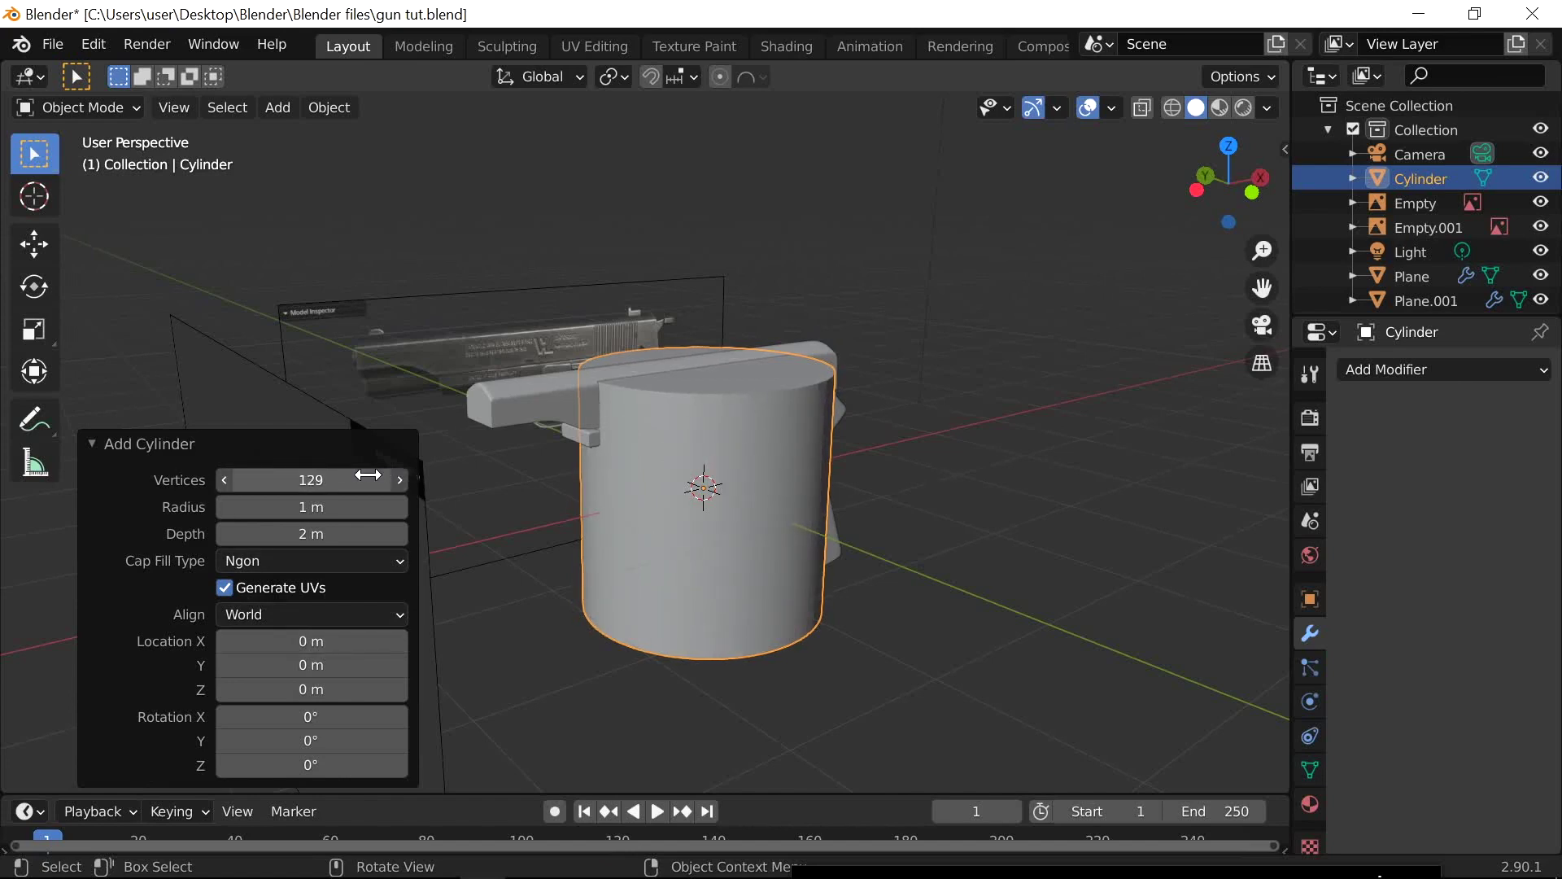
pyautogui.scroll(3, 685, 579)
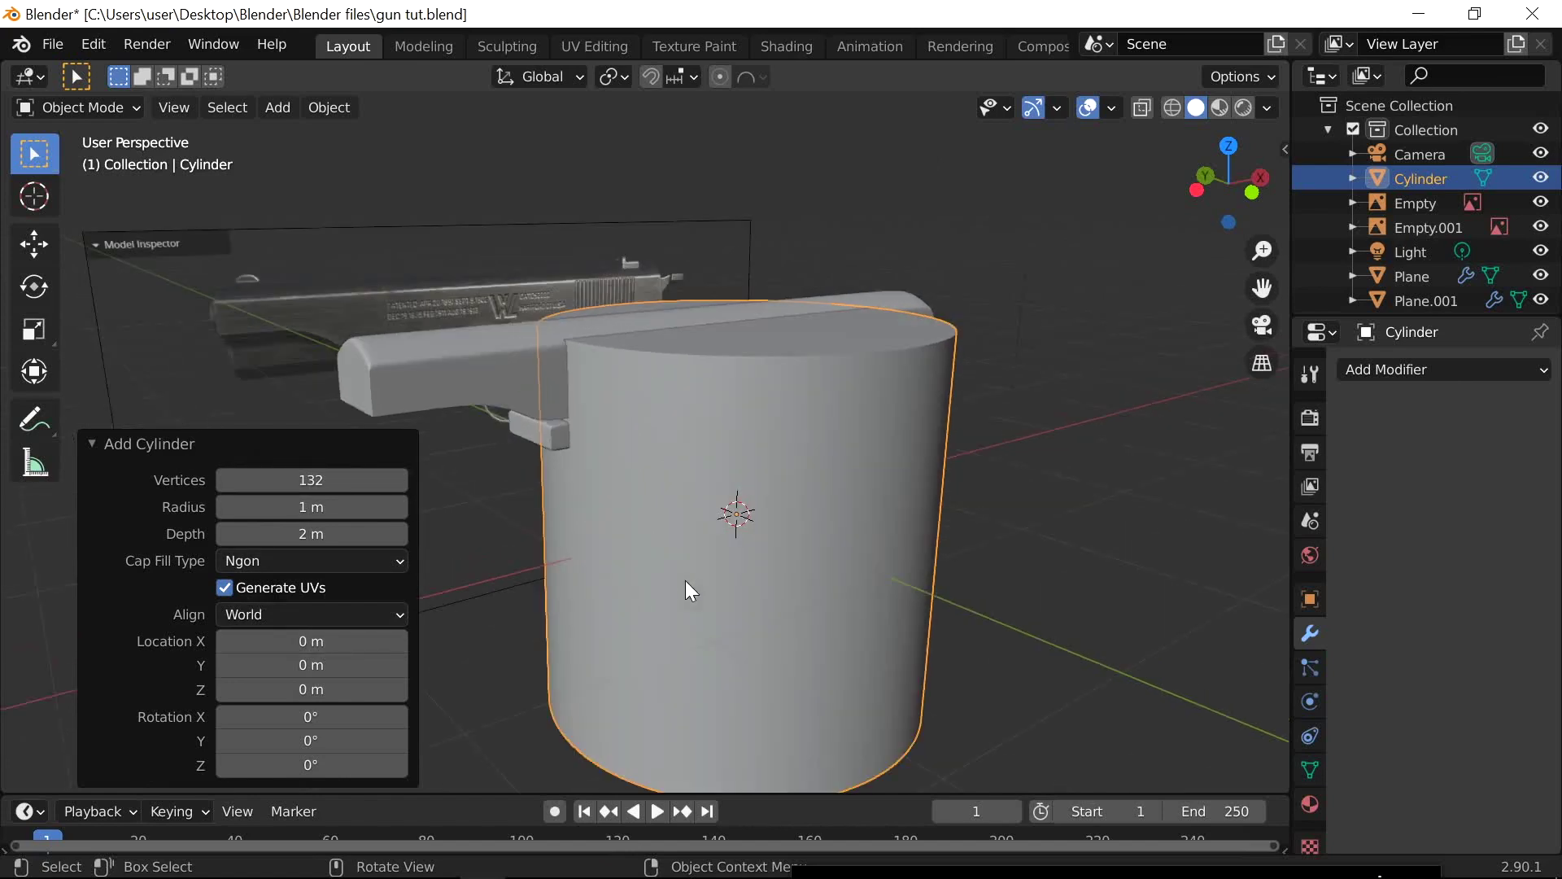
pyautogui.click(912, 474)
pyautogui.click(957, 390)
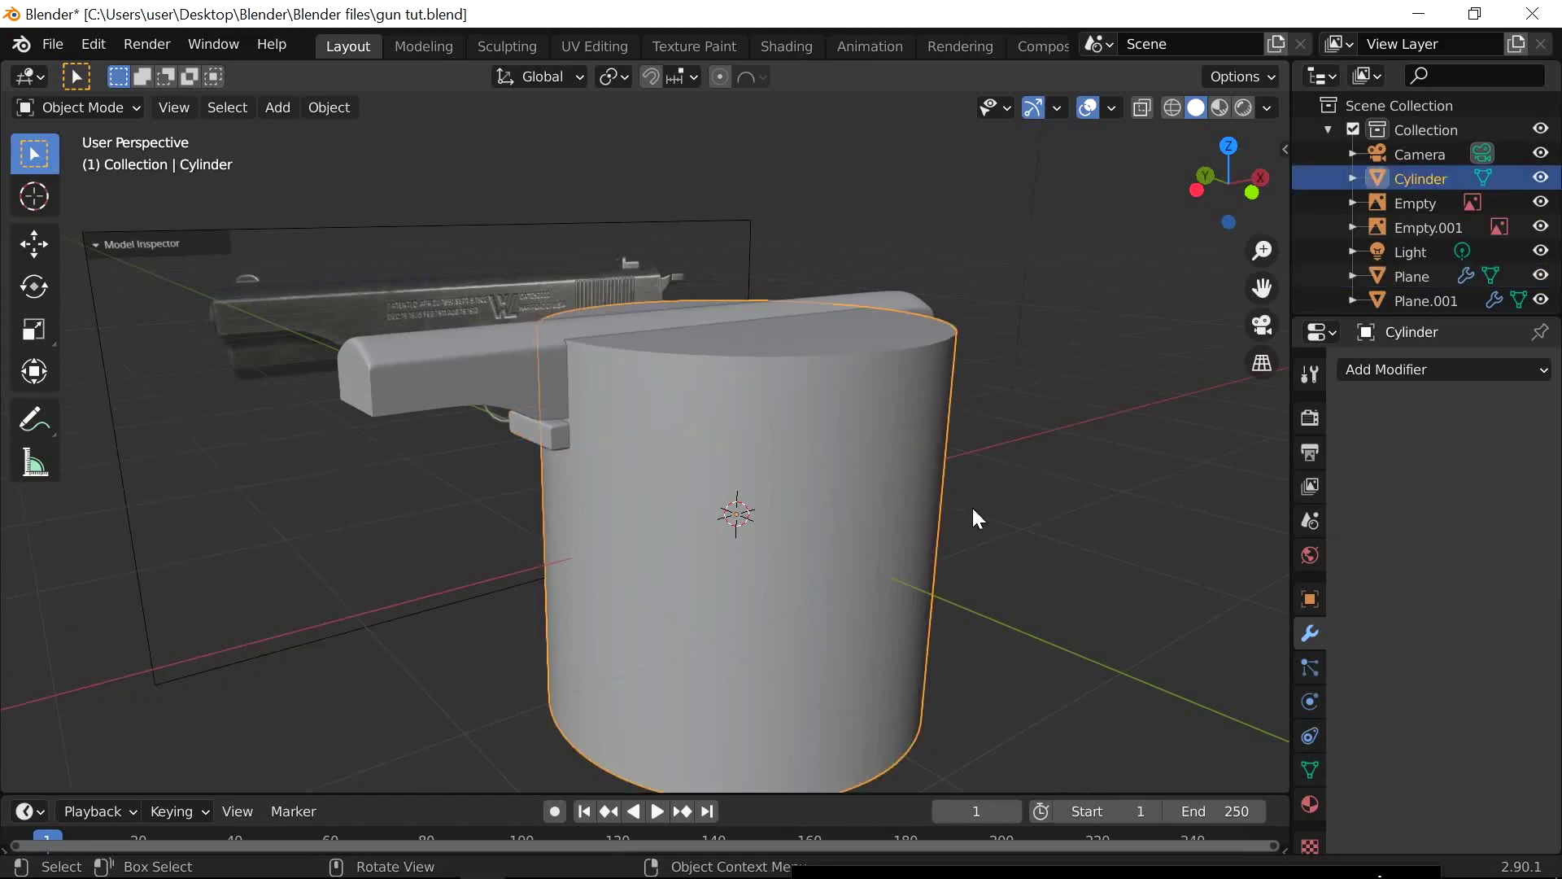
# Rotate the cylinder 90° around the global Y axis
pyautogui.rightClick(917, 460)
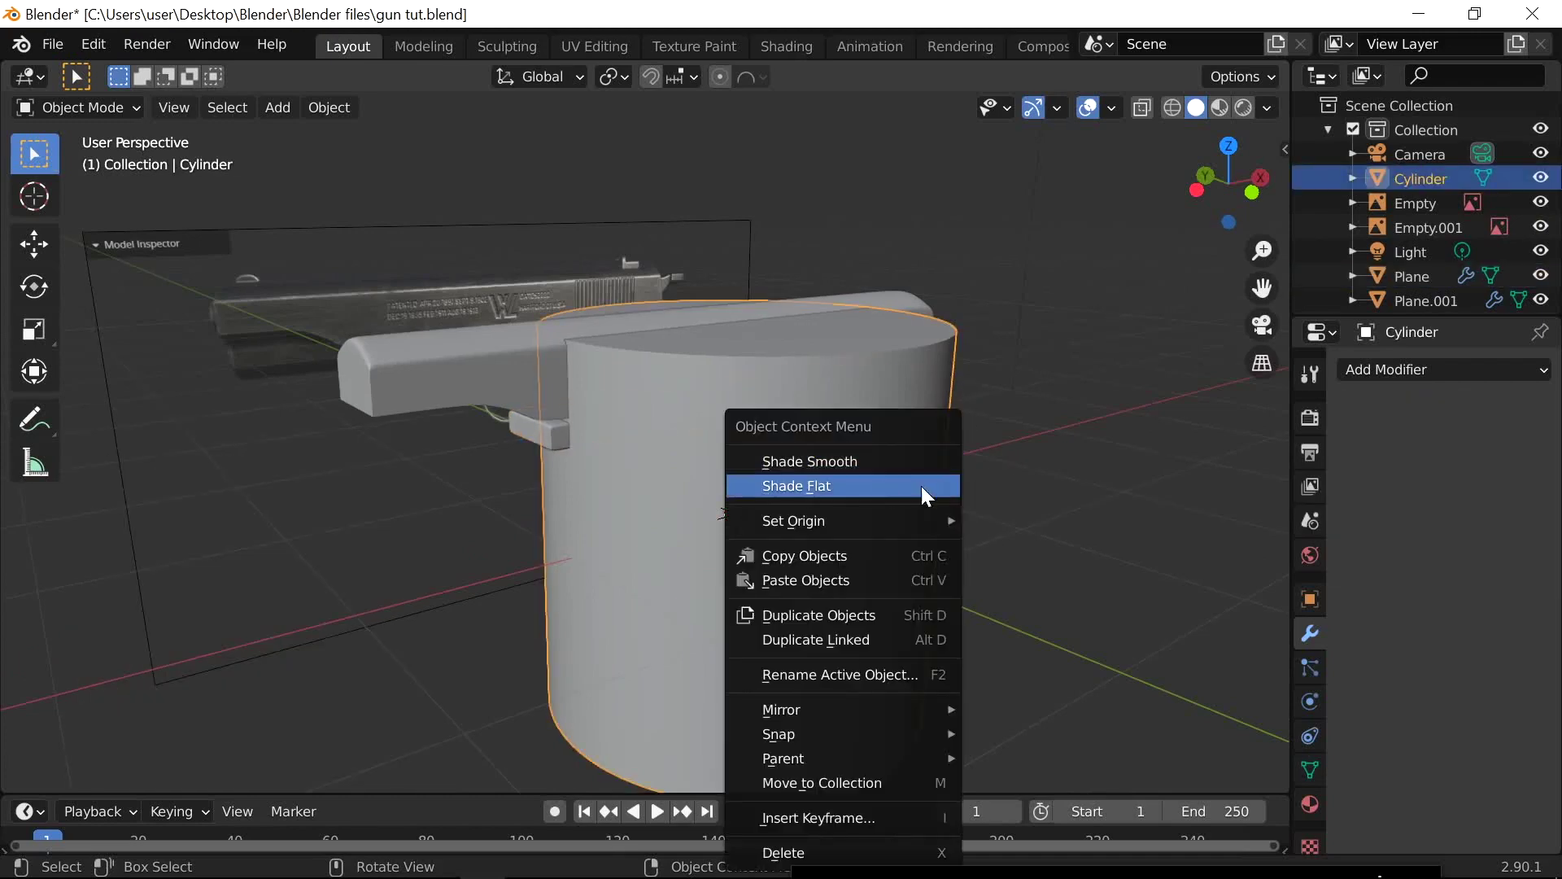
pyautogui.press('r')
pyautogui.press('x')
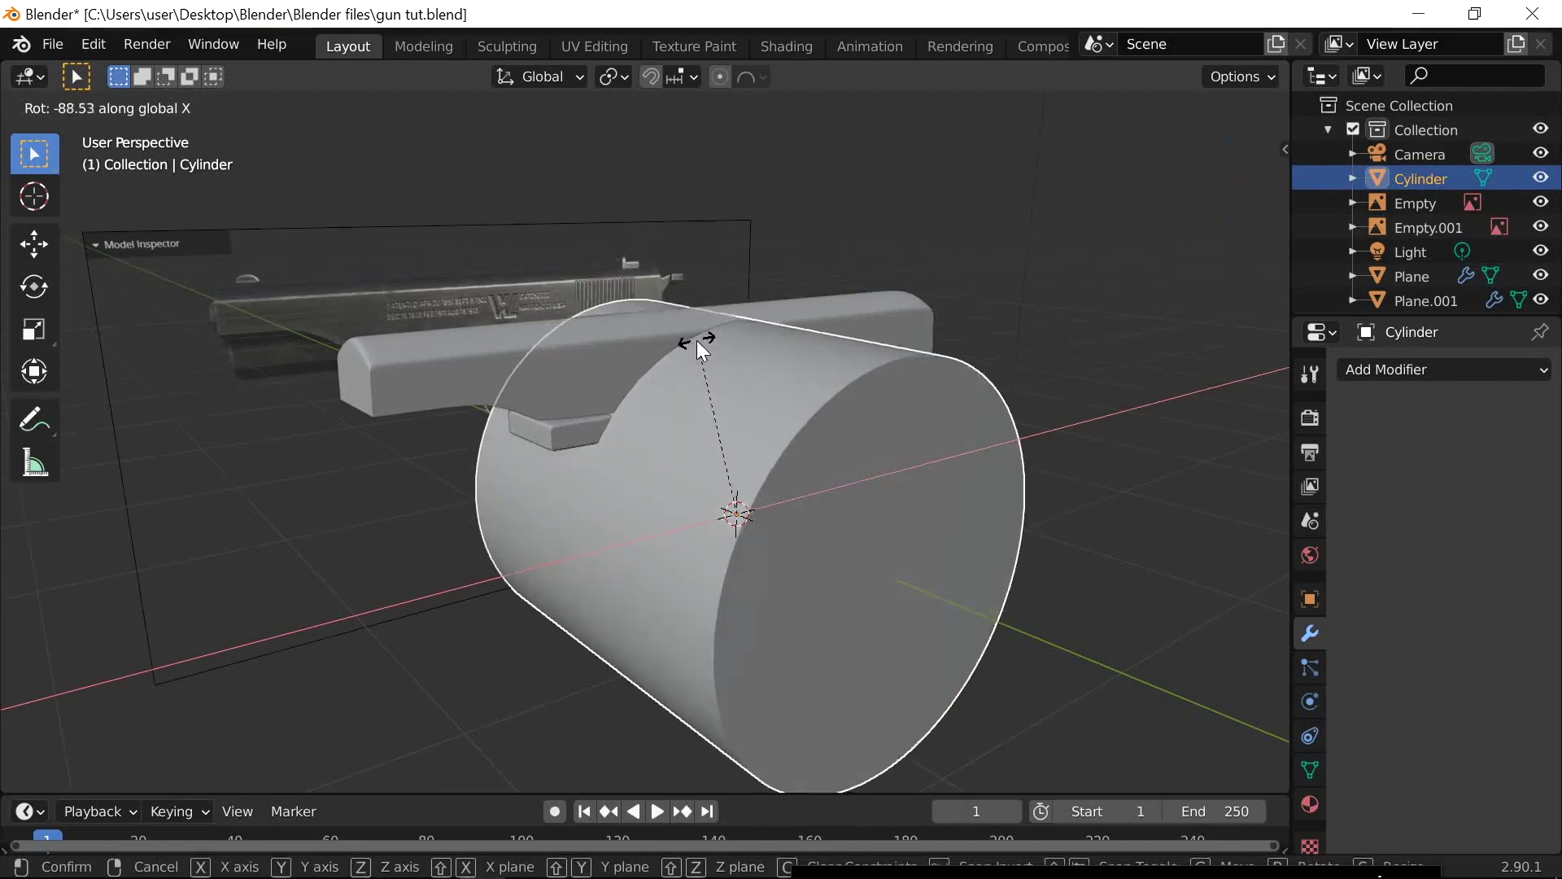
pyautogui.press('y')
pyautogui.write('90')
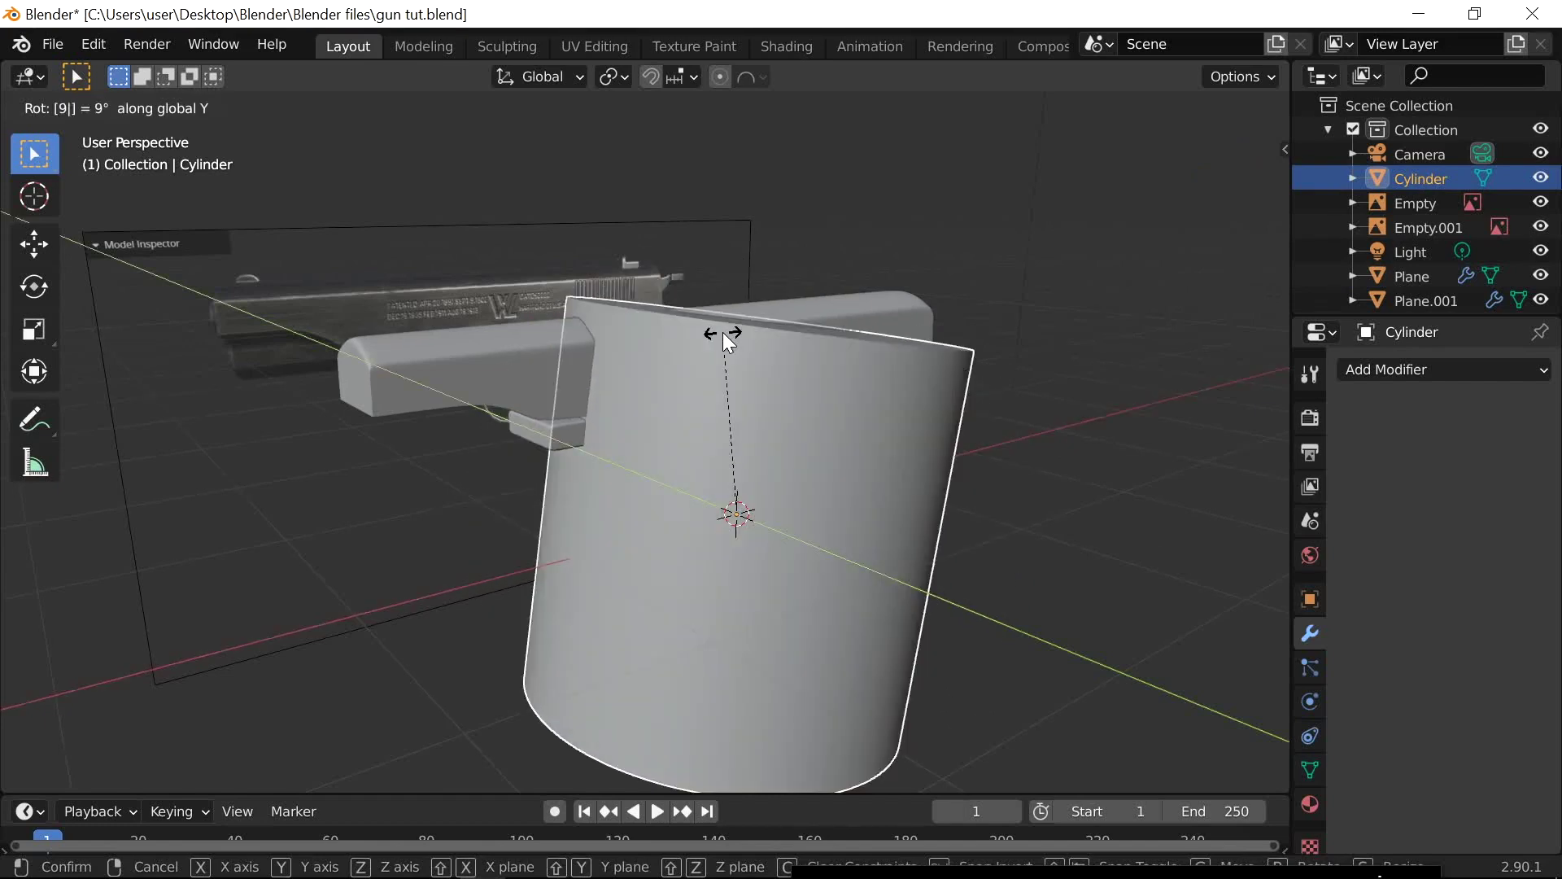
pyautogui.press('Return')
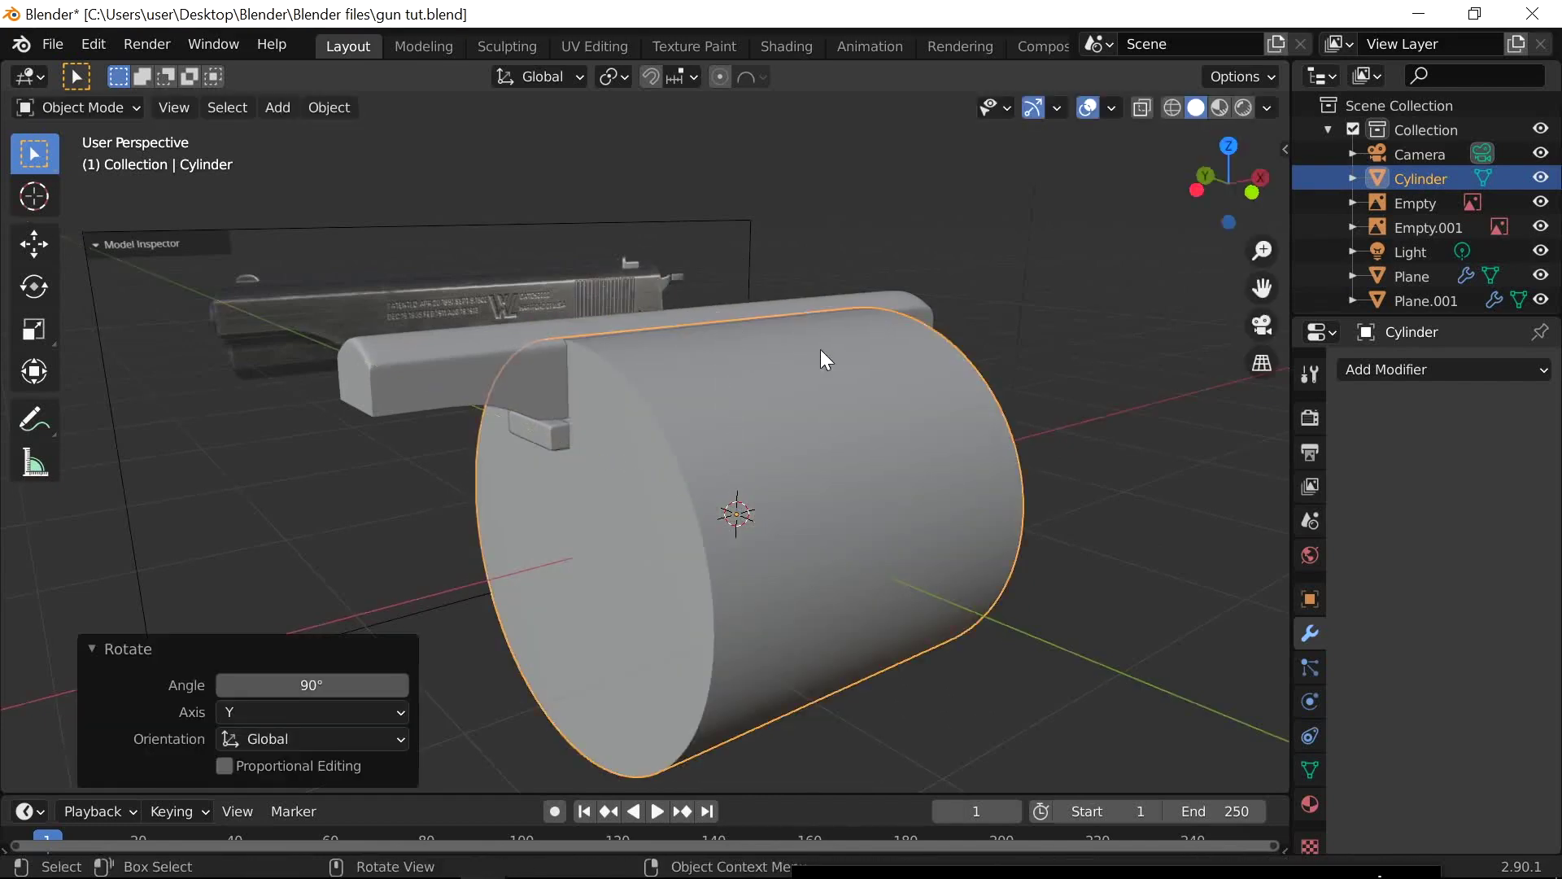
# View the model from its front end along the X axis and hide the end-view reference image
pyautogui.click(1196, 194)
pyautogui.click(1077, 384)
pyautogui.press('h')
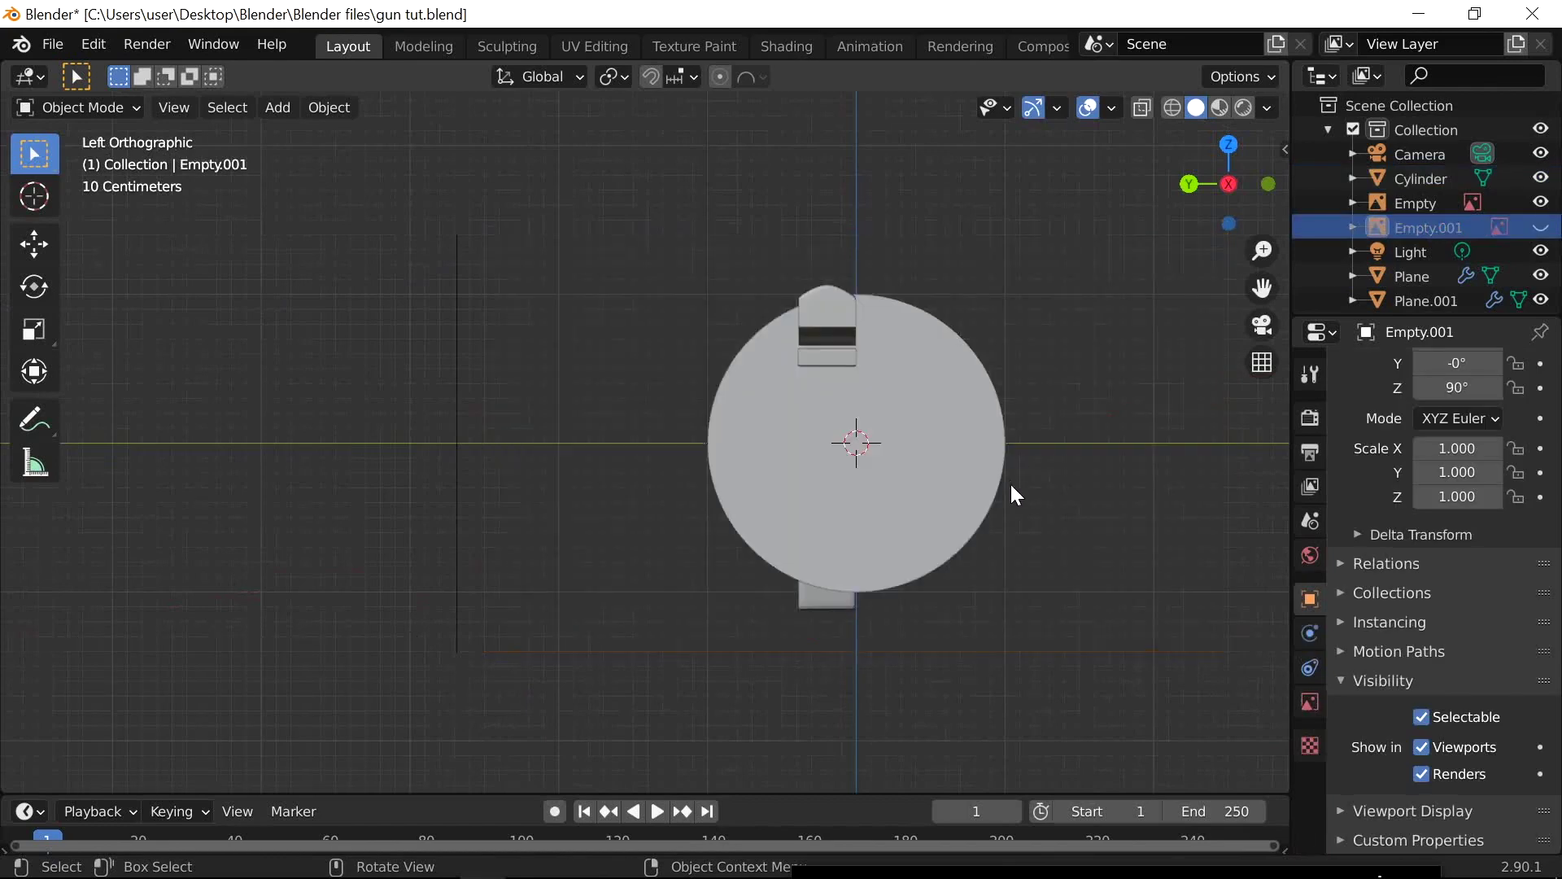
# Scale the cylinder uniformly to about 0.21
pyautogui.scroll(2, 1010, 493)
pyautogui.click(941, 435)
pyautogui.press('s')
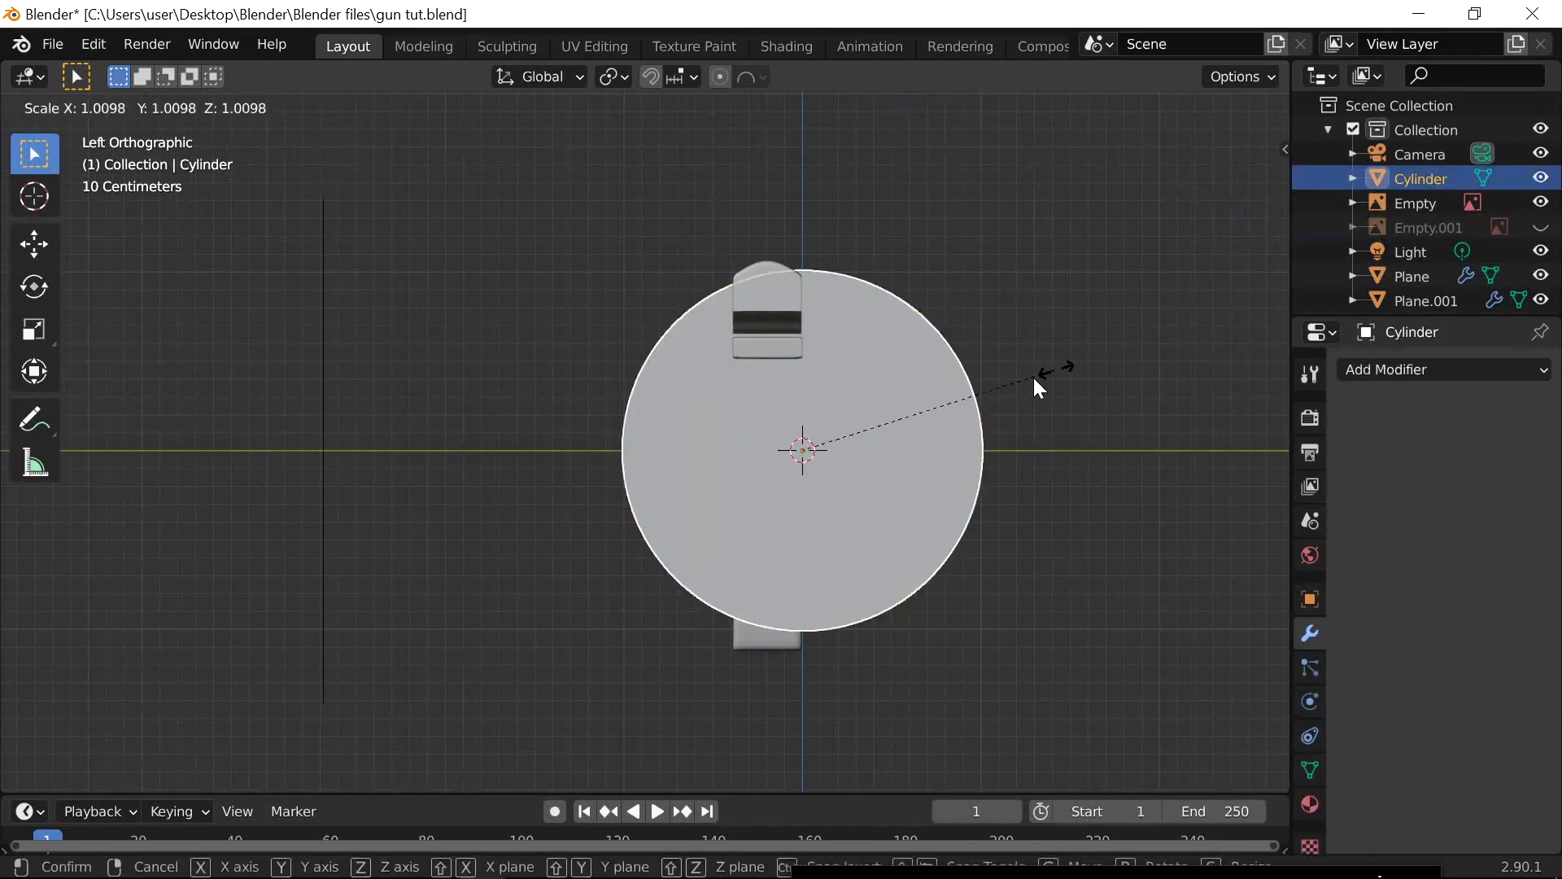
pyautogui.click(858, 453)
# Move the cylinder up and sideways in the Left Orthographic view so it is roughly centred beneath the slide
pyautogui.press('g')
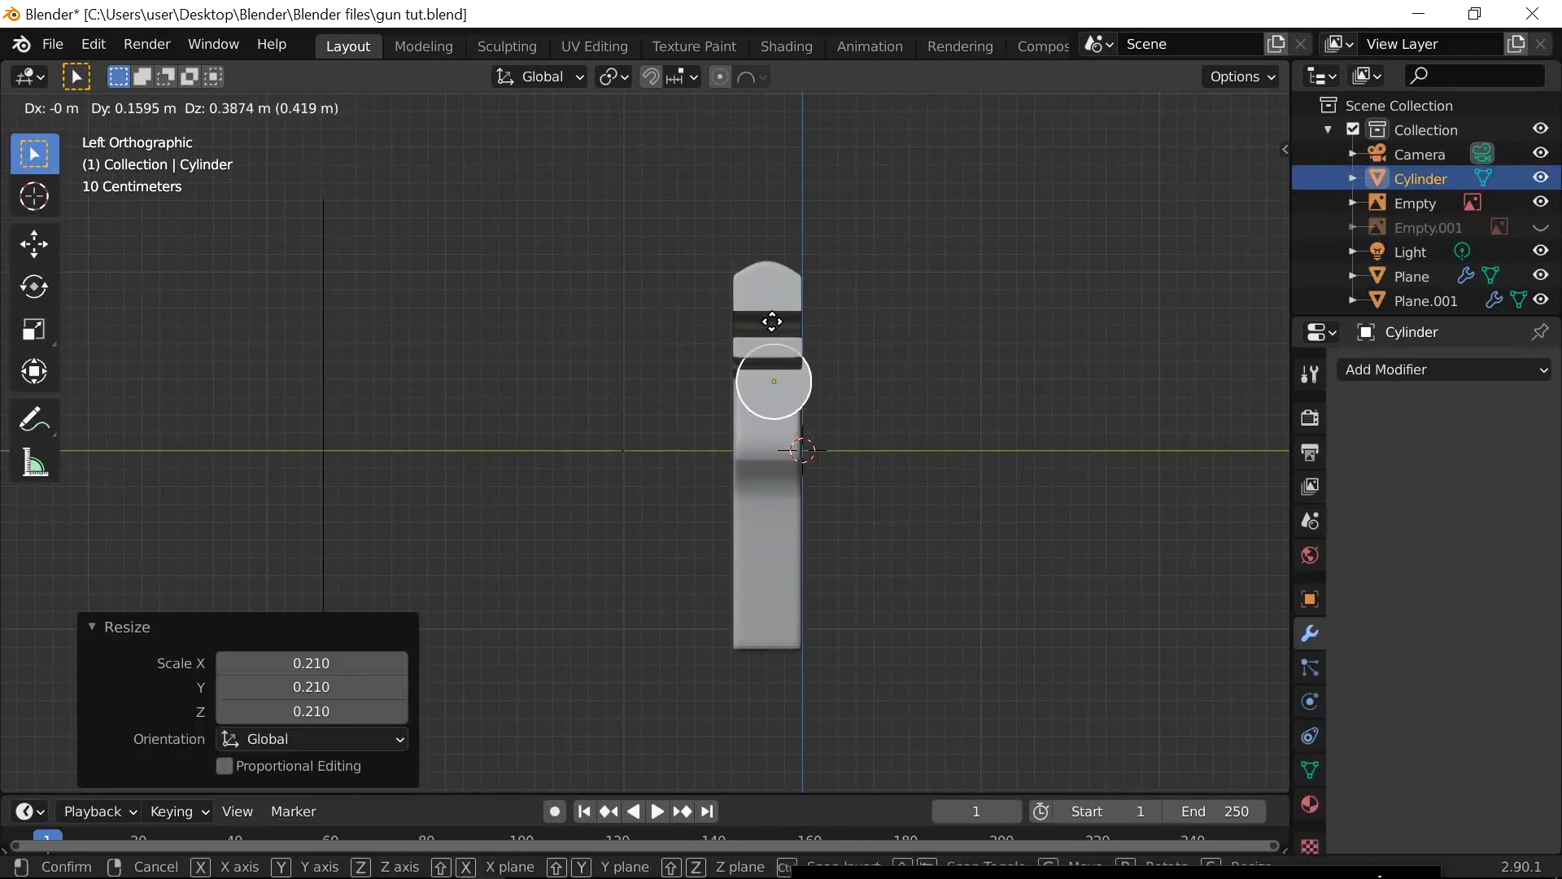
pyautogui.click(765, 299)
pyautogui.scroll(2, 867, 464)
pyautogui.keyDown('shift'); pyautogui.moveTo(868, 465); pyautogui.dragTo(718, 584, button='middle'); pyautogui.keyUp('shift')
pyautogui.click(1227, 183)
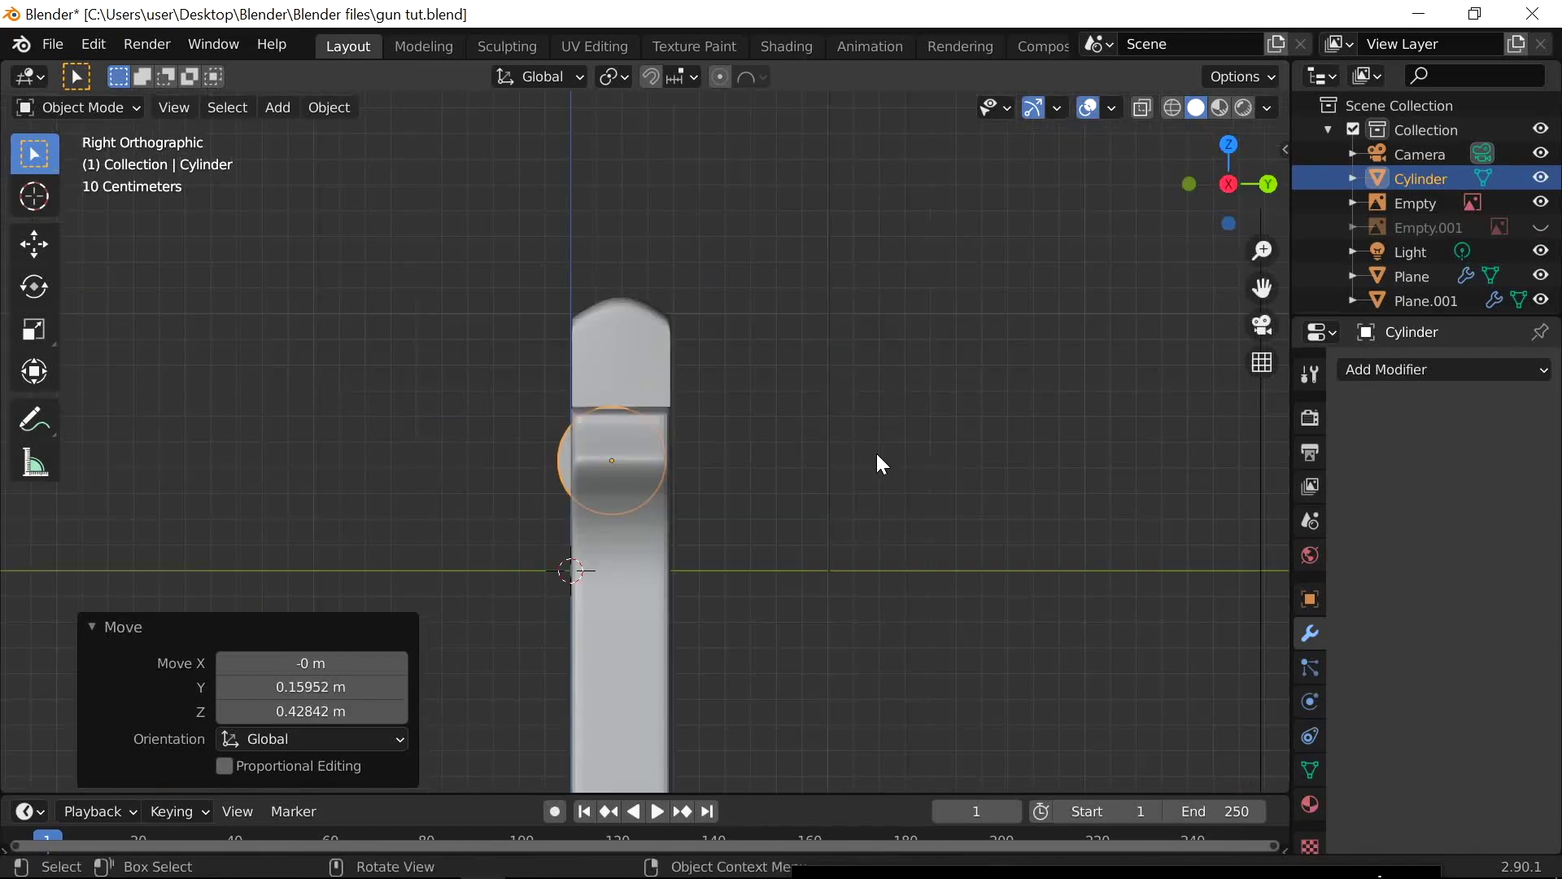
pyautogui.moveTo(1242, 177); pyautogui.dragTo(795, 505)
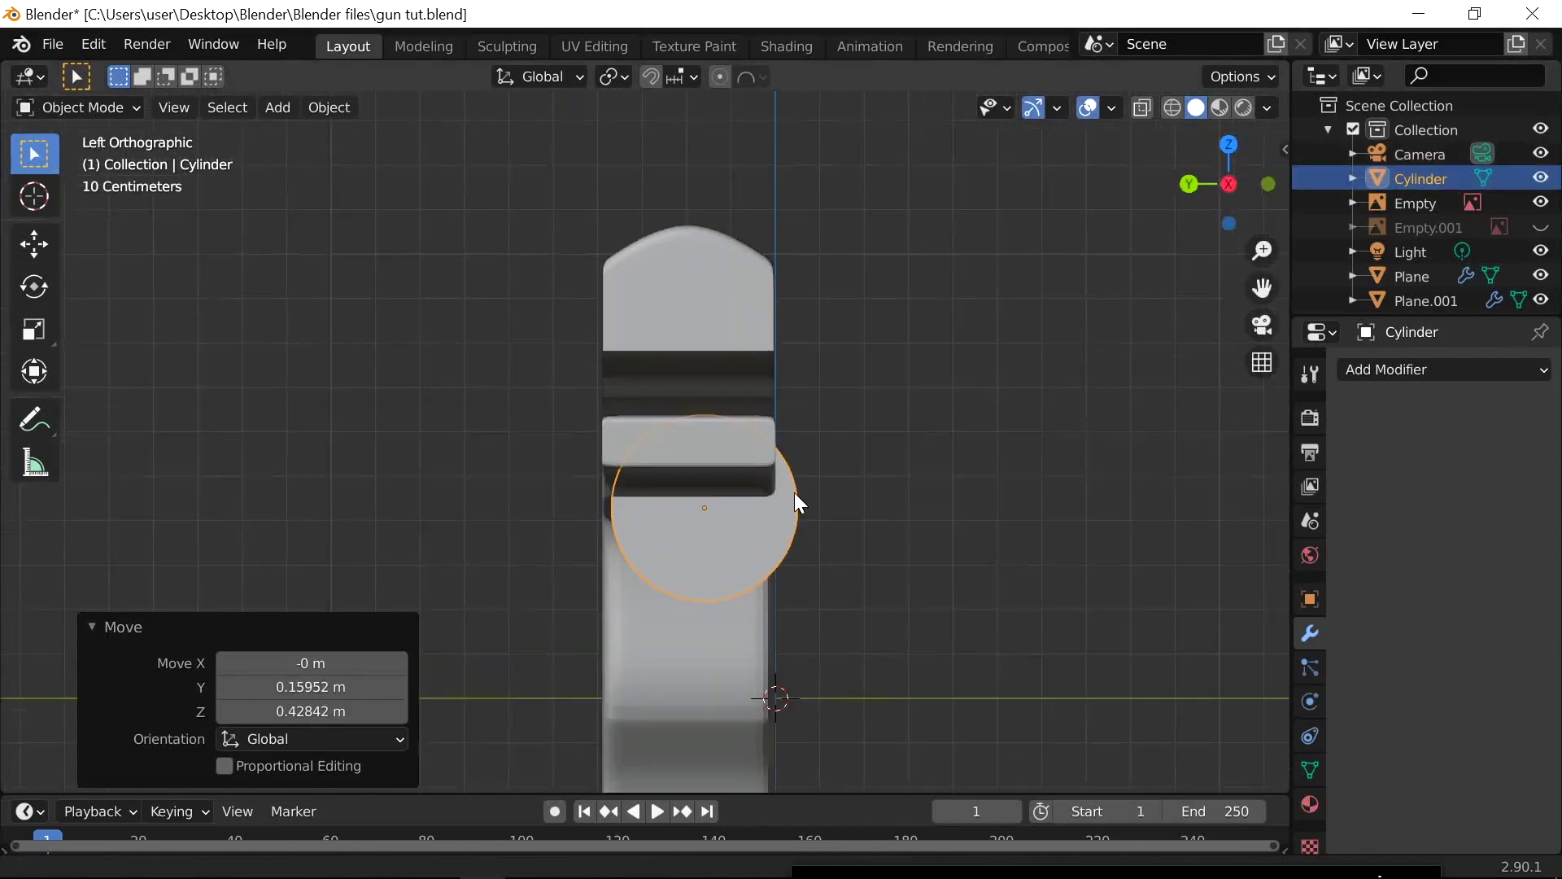
pyautogui.press('g')
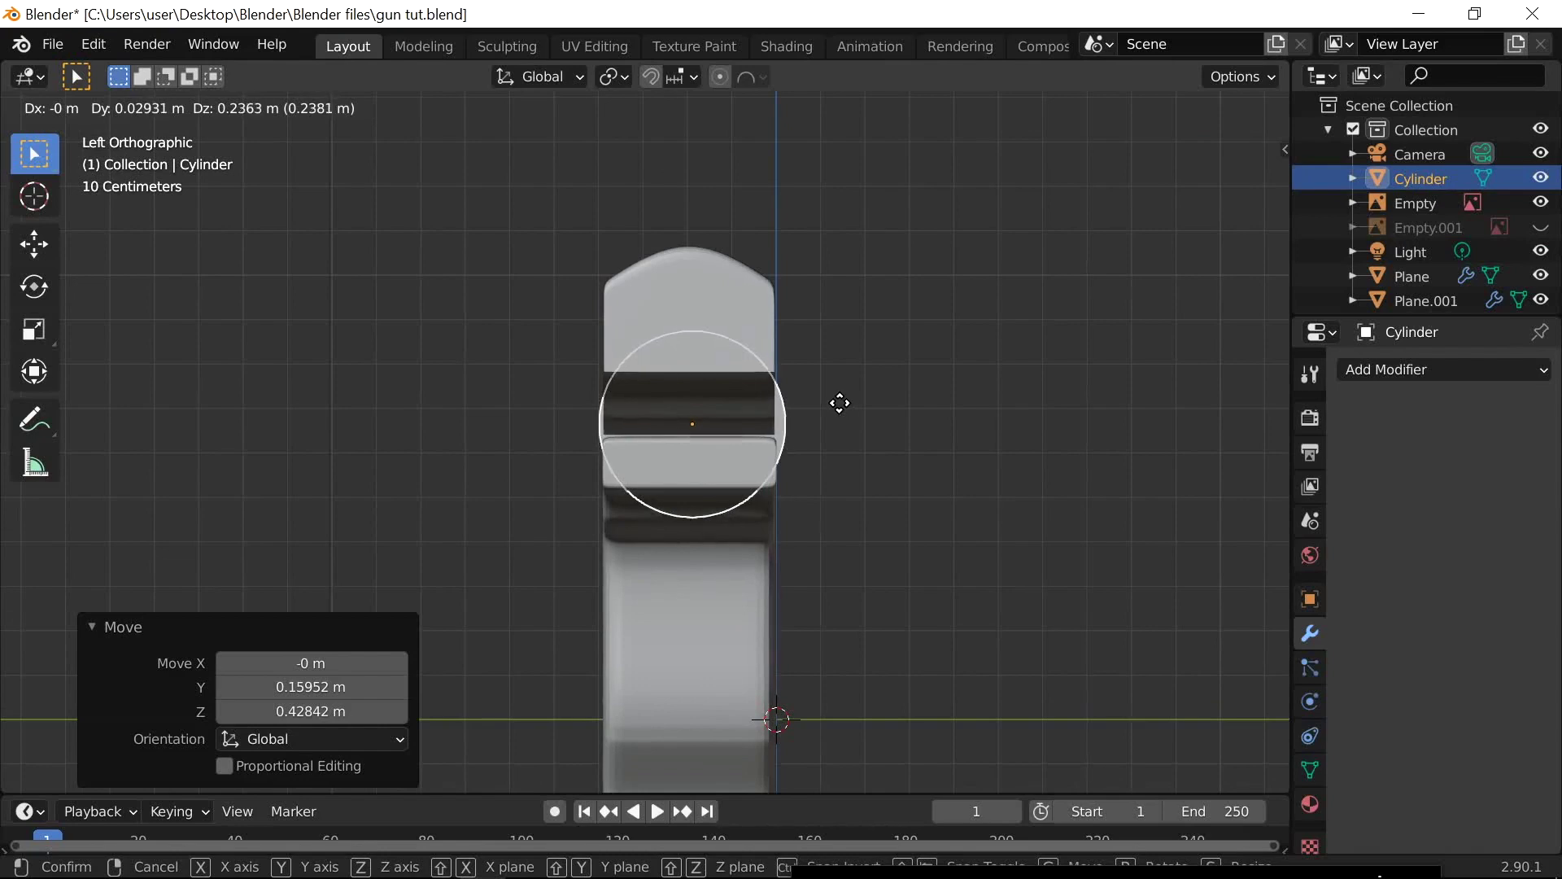
pyautogui.click(840, 402)
# Move the cylinder about -1.32 m along the global X axis, under the front part of the slide
pyautogui.moveTo(838, 398); pyautogui.dragTo(822, 501, button='middle')
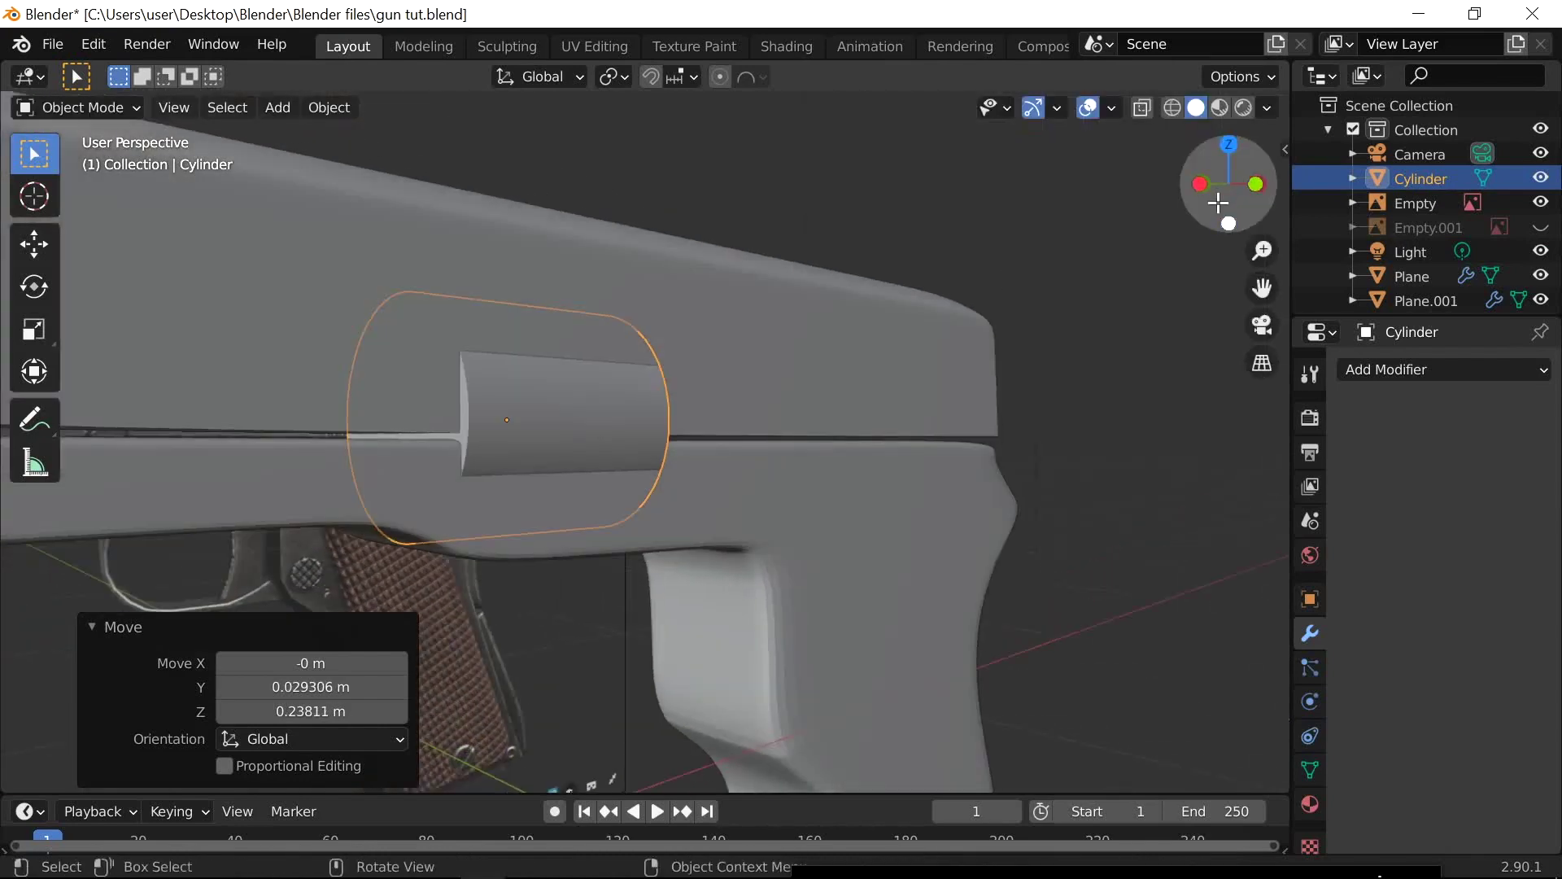
pyautogui.click(1254, 185)
pyautogui.moveTo(623, 450); pyautogui.dragTo(1141, 249, button='middle')
pyautogui.click(1250, 184)
pyautogui.press('g')
pyautogui.press('x')
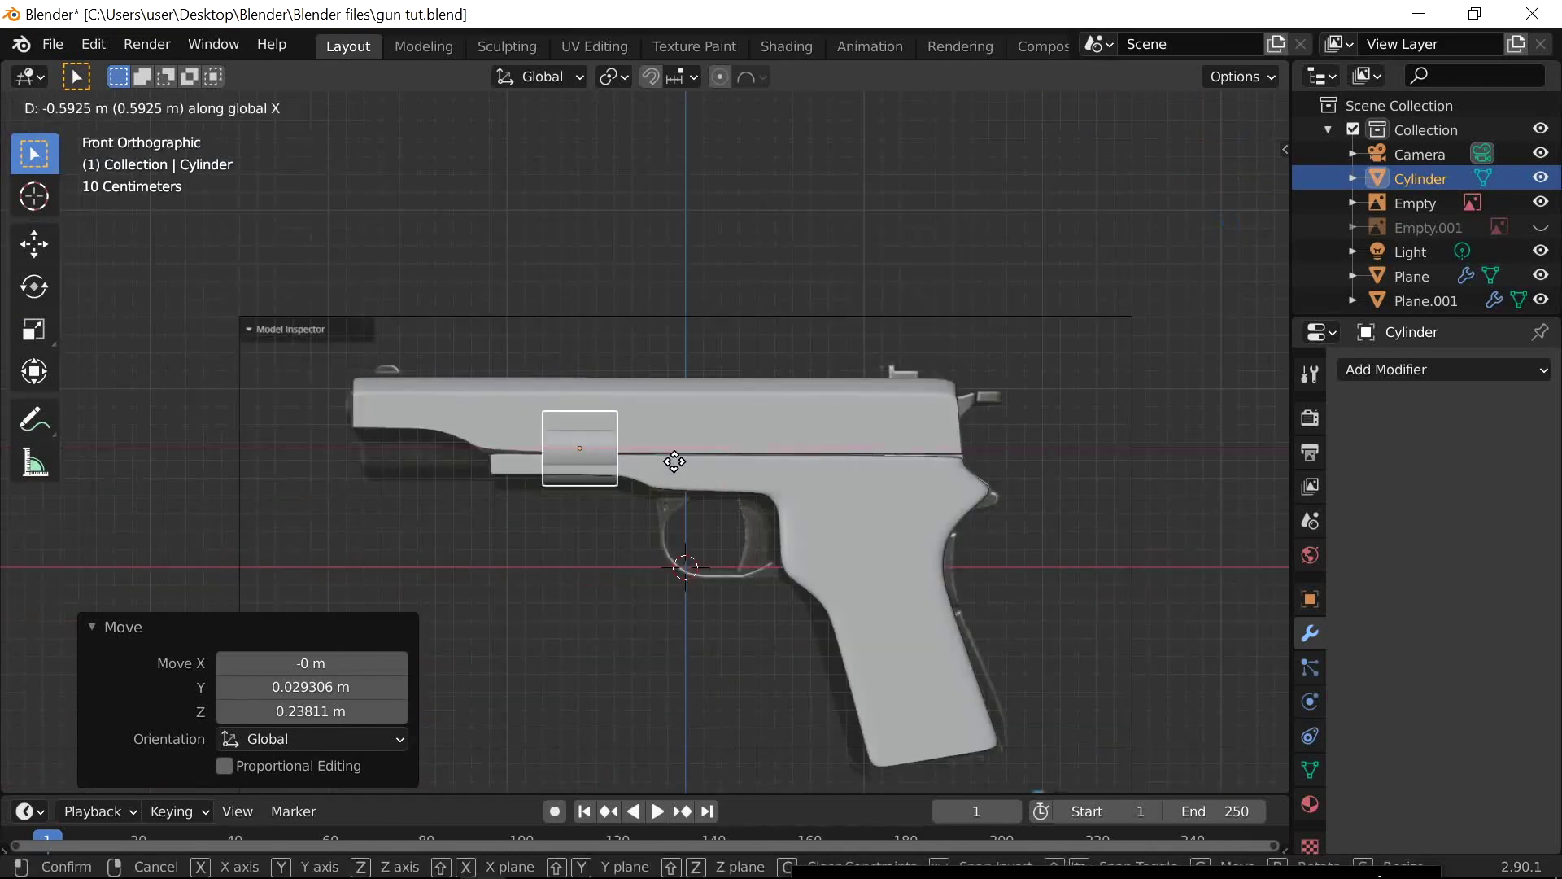
pyautogui.click(605, 469)
# Stretch the cylinder along the global X axis by a factor of about 1.89
pyautogui.moveTo(509, 484); pyautogui.dragTo(617, 505, button='middle')
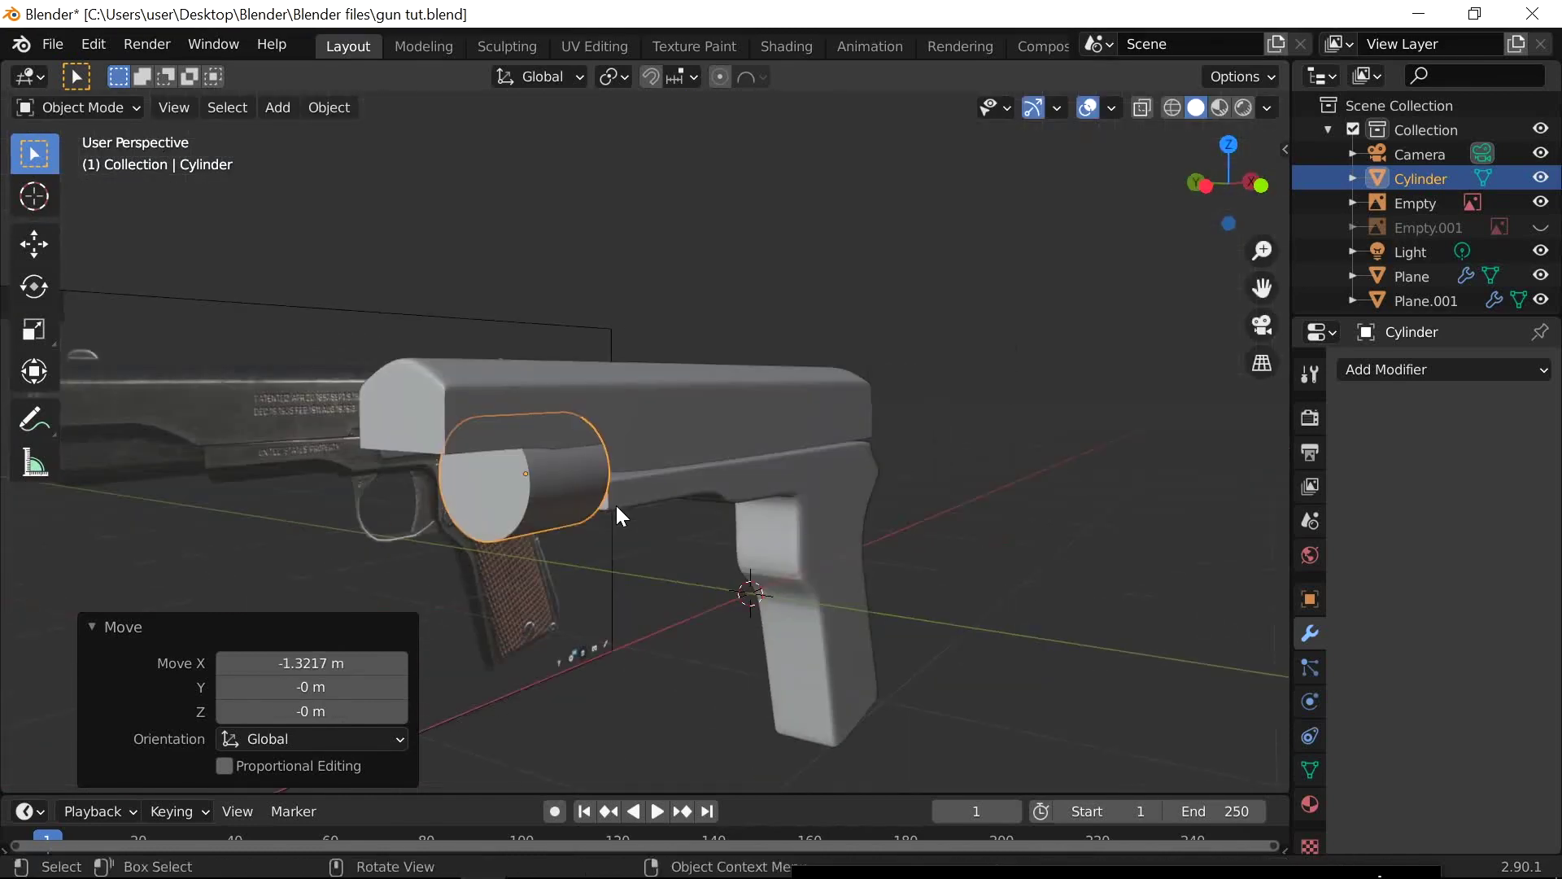
pyautogui.click(1250, 184)
pyautogui.moveTo(499, 510); pyautogui.dragTo(719, 509, button='middle')
pyautogui.click(1260, 188)
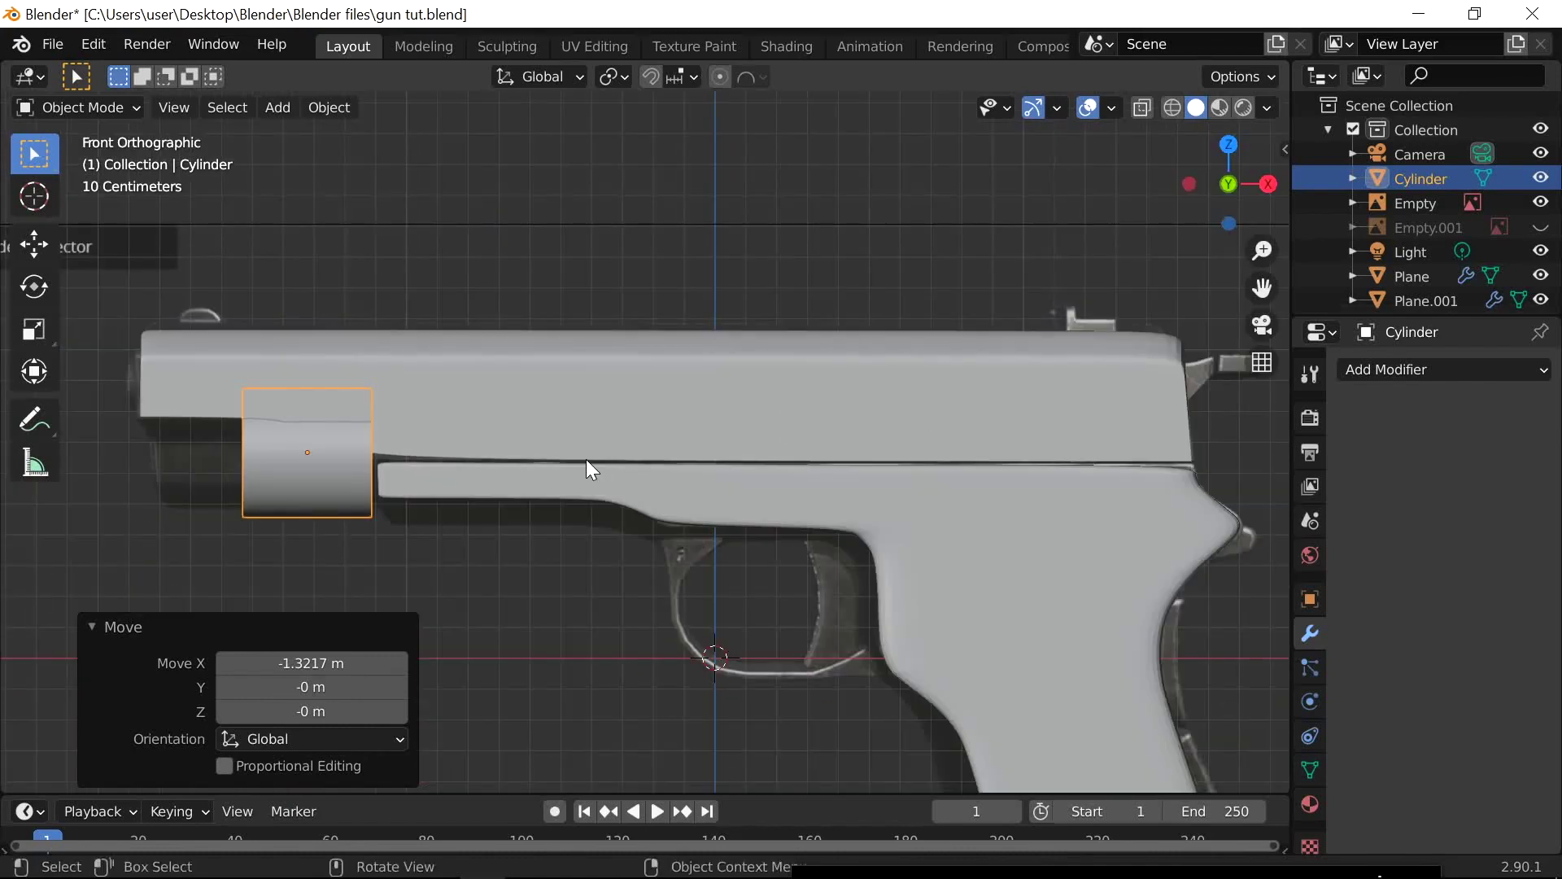
pyautogui.press('s')
pyautogui.press('x')
pyautogui.click(520, 509)
# Shift the cylinder about -0.15 m along the global X axis and scale it down slightly in all directions
pyautogui.press('g')
pyautogui.press('x')
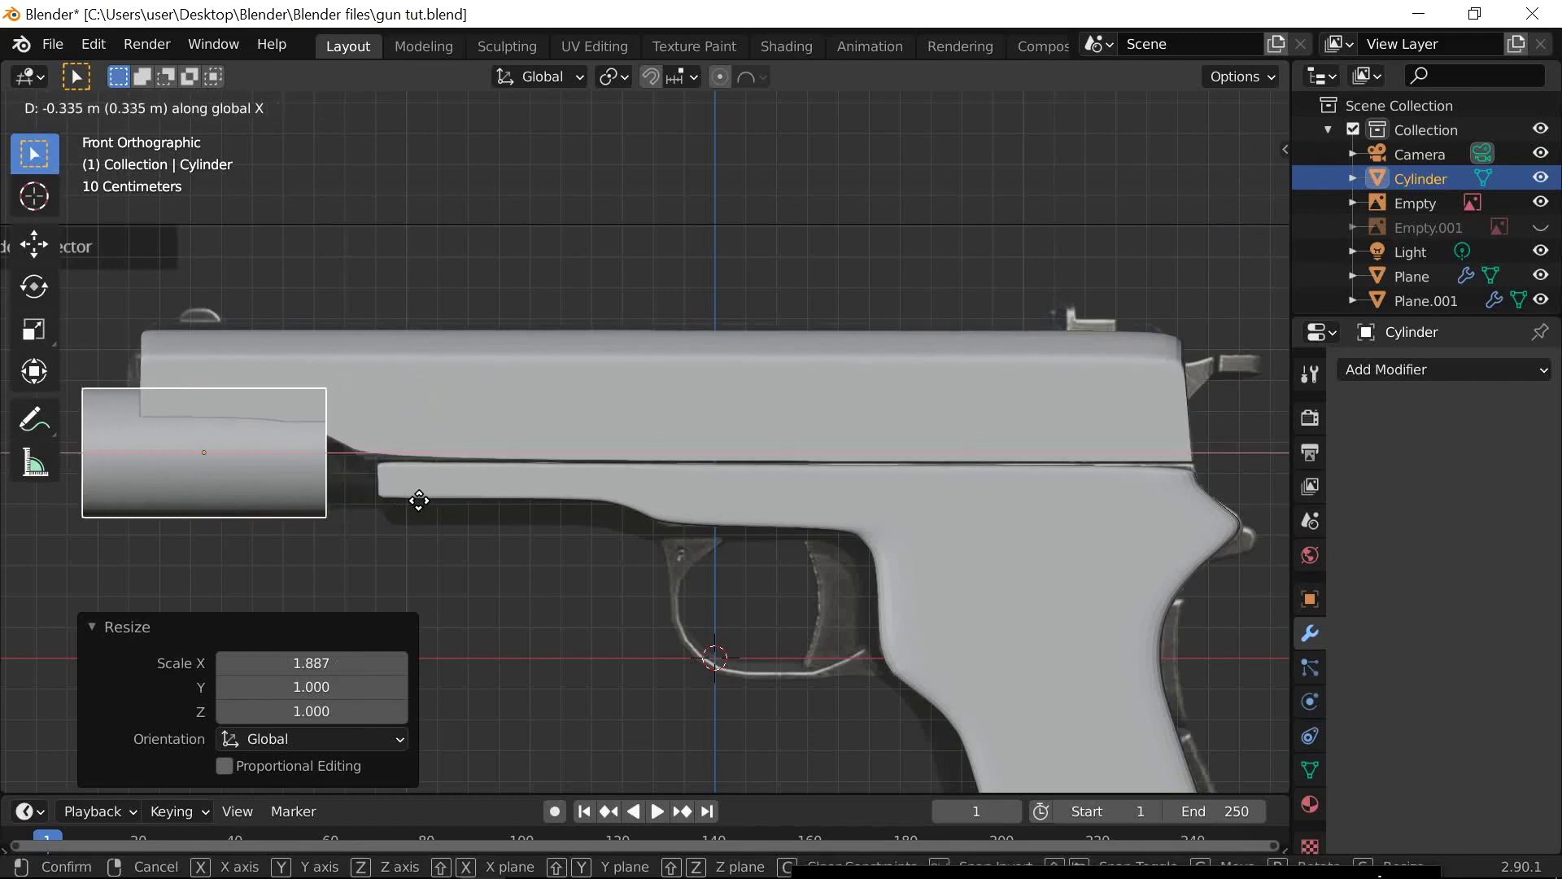
pyautogui.click(394, 569)
pyautogui.moveTo(394, 569); pyautogui.dragTo(987, 325, button='middle')
pyautogui.press('KP_5')
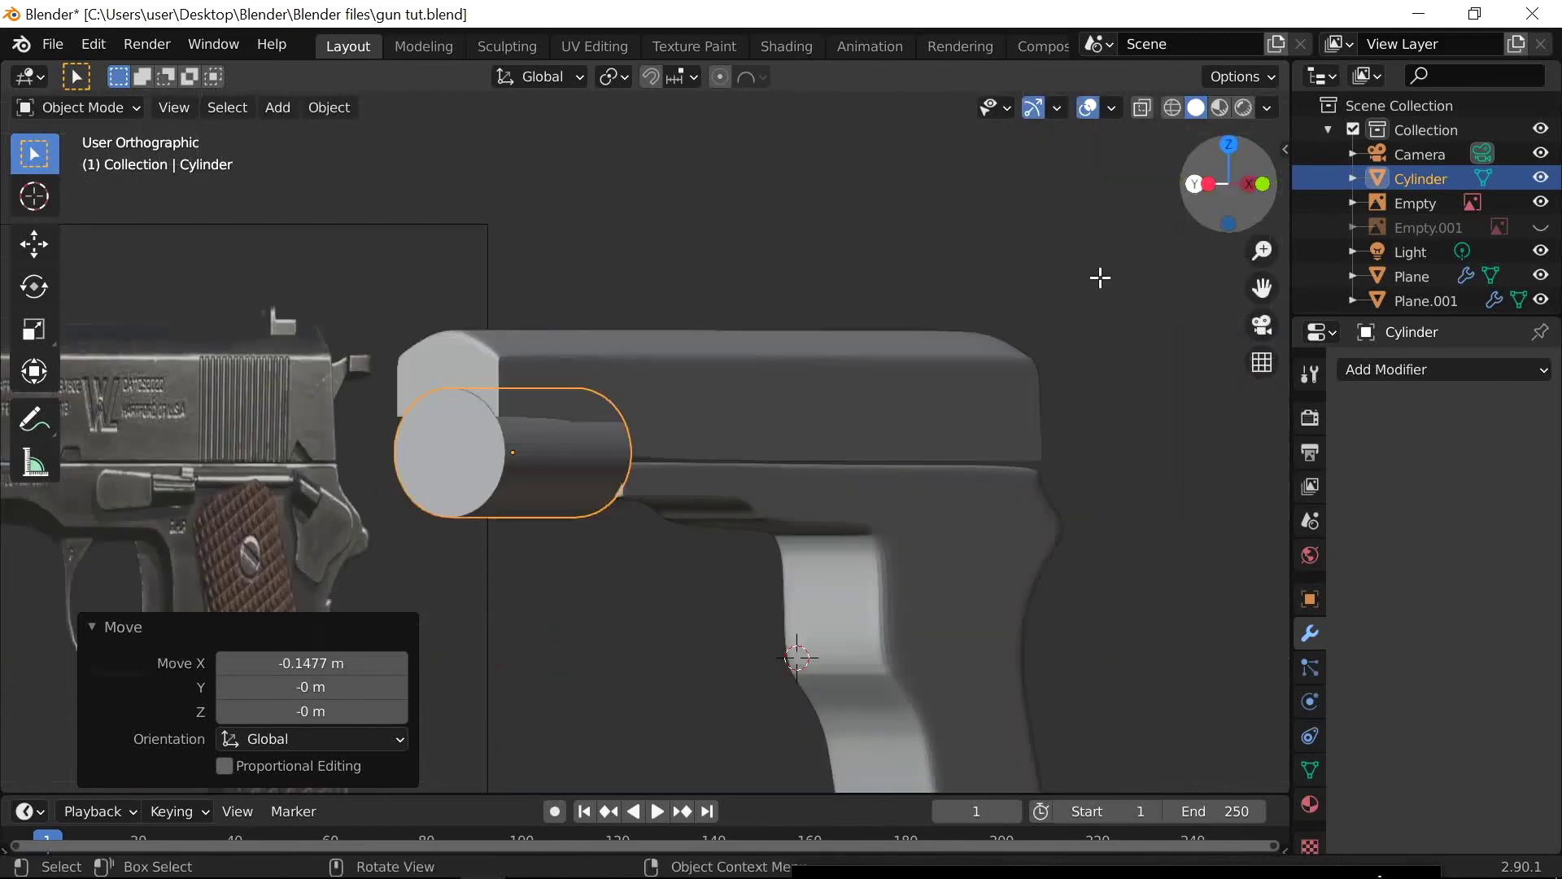
pyautogui.press('s')
pyautogui.click(953, 477)
# Delete the vertices of the cylinder's upper portion in Edit Mode, keeping the rounded lower part
pyautogui.moveTo(953, 477); pyautogui.dragTo(651, 562, button='middle')
pyautogui.keyDown('shift'); pyautogui.moveTo(651, 561); pyautogui.dragTo(594, 533, button='middle'); pyautogui.keyUp('shift')
pyautogui.press('Tab')
pyautogui.moveTo(594, 533); pyautogui.dragTo(1154, 237, button='middle')
pyautogui.press('KP_1')
pyautogui.scroll(5, 780, 538)
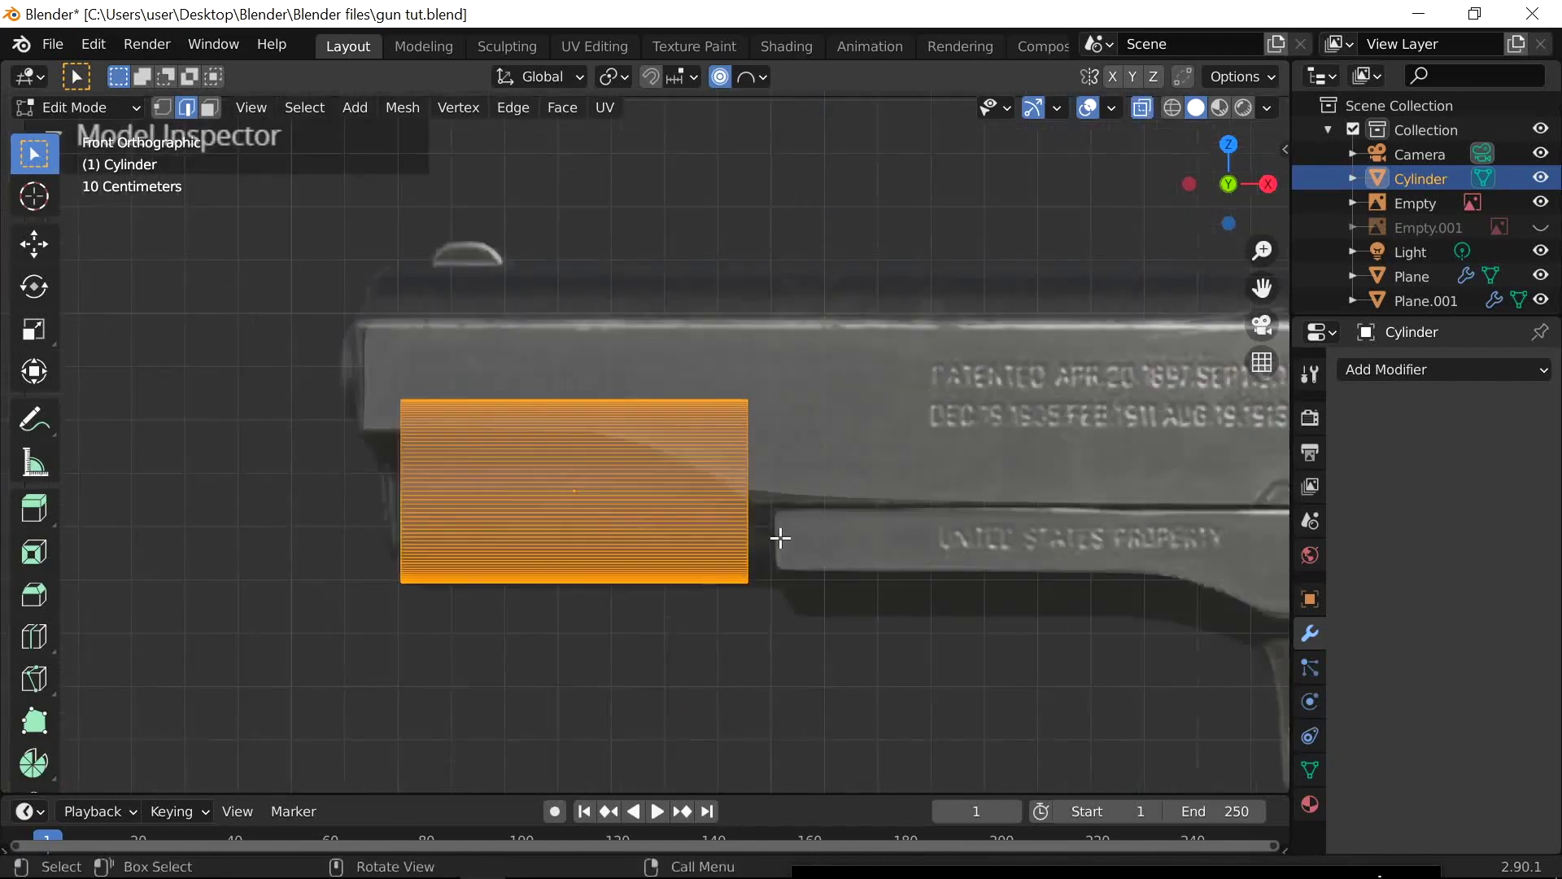
pyautogui.scroll(1, 814, 513)
pyautogui.press('1')
pyautogui.moveTo(332, 349); pyautogui.dragTo(898, 483)
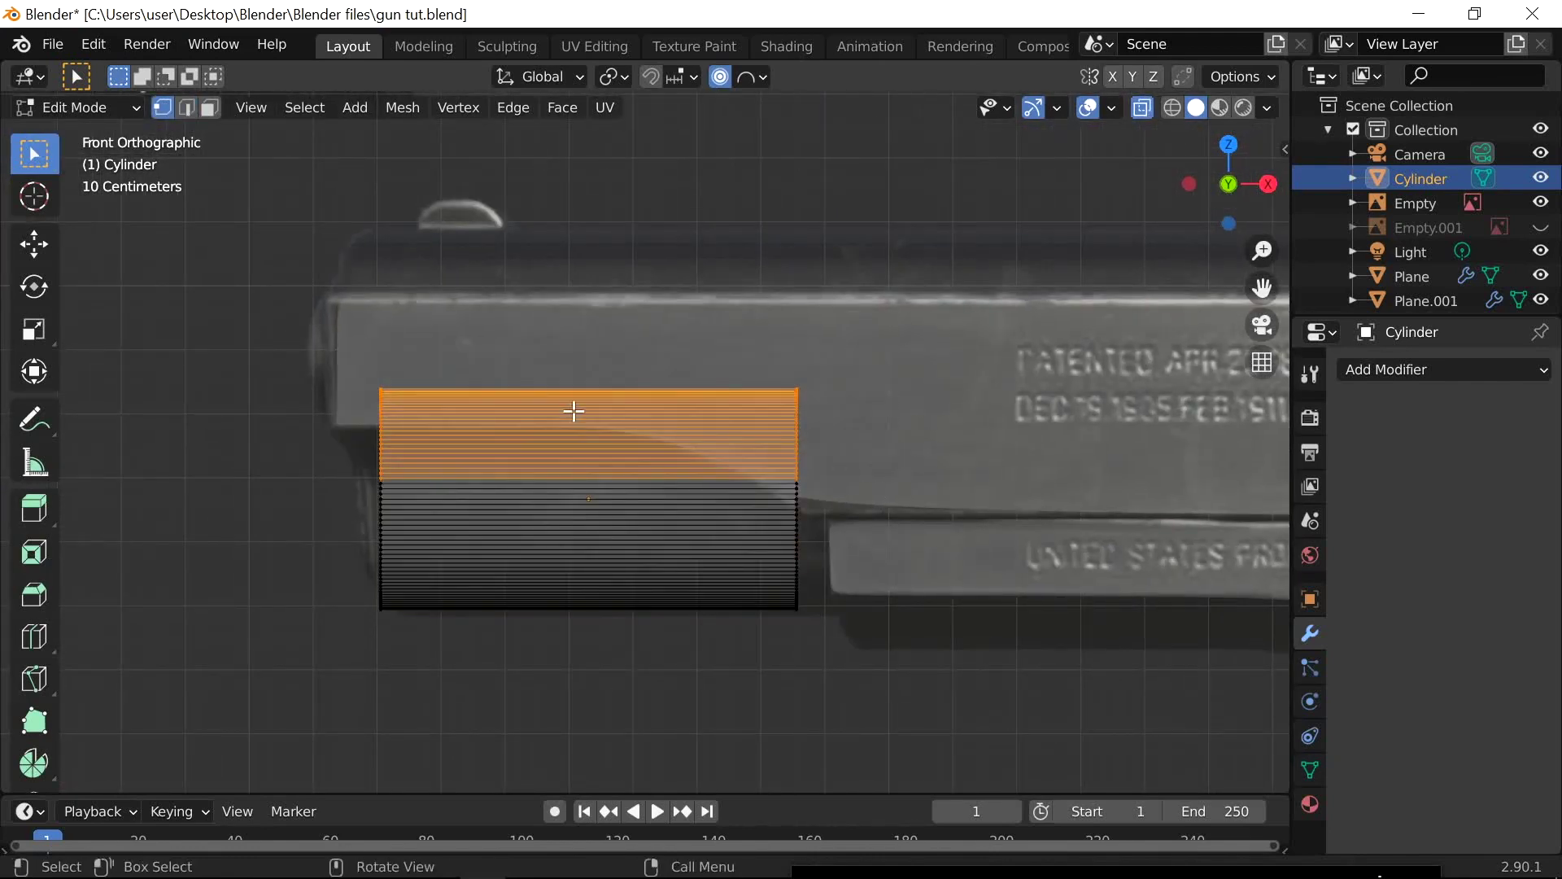
pyautogui.moveTo(277, 325); pyautogui.dragTo(936, 448)
pyautogui.moveTo(320, 350); pyautogui.dragTo(907, 465)
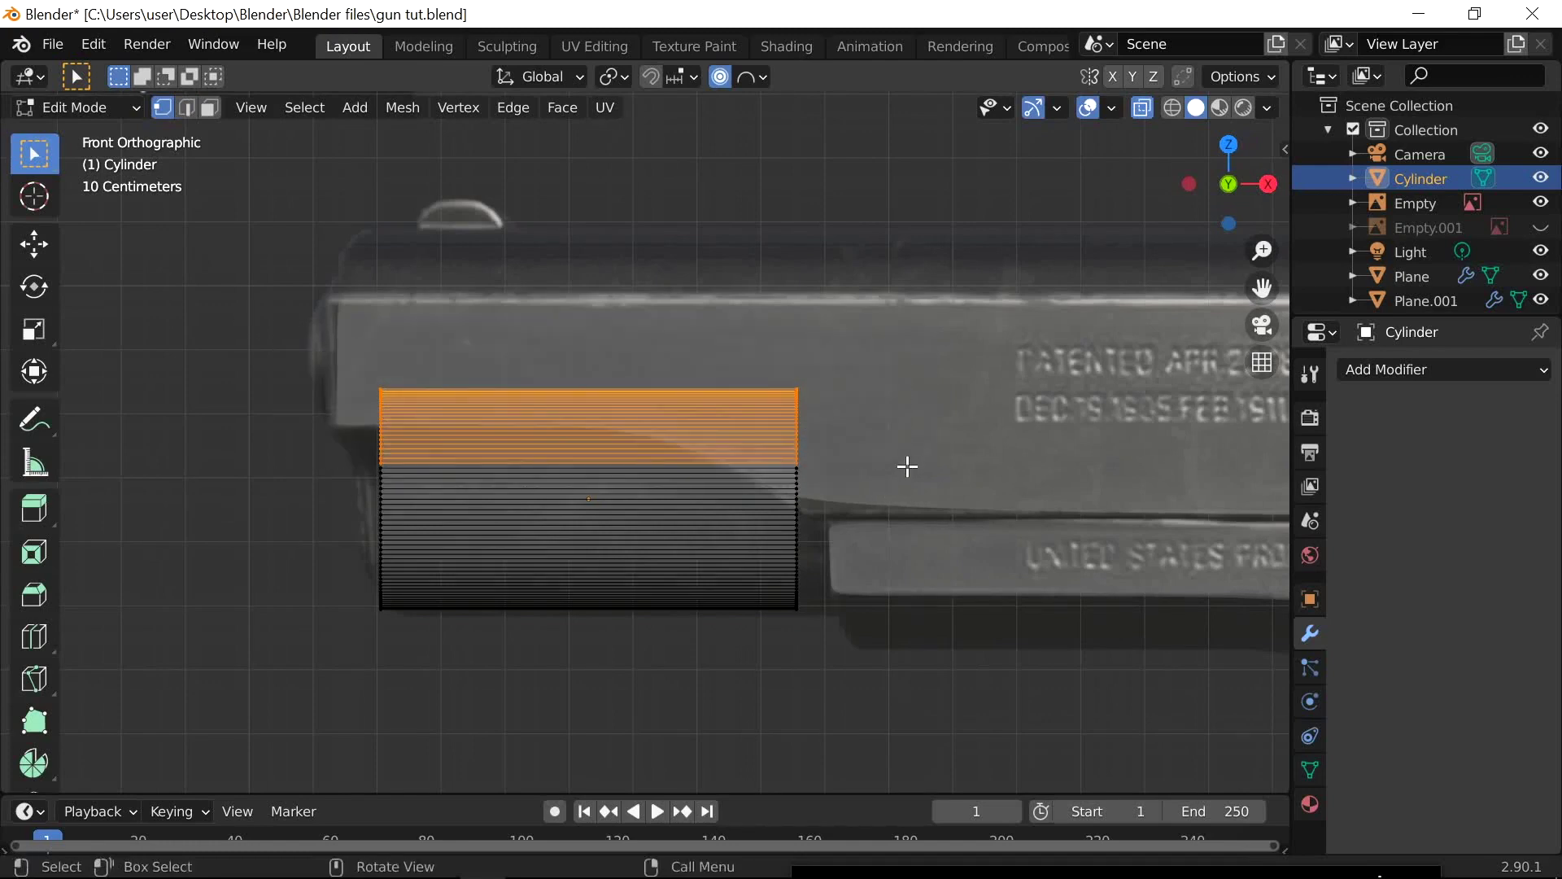
pyautogui.press('x')
pyautogui.moveTo(460, 582); pyautogui.dragTo(593, 586, button='middle')
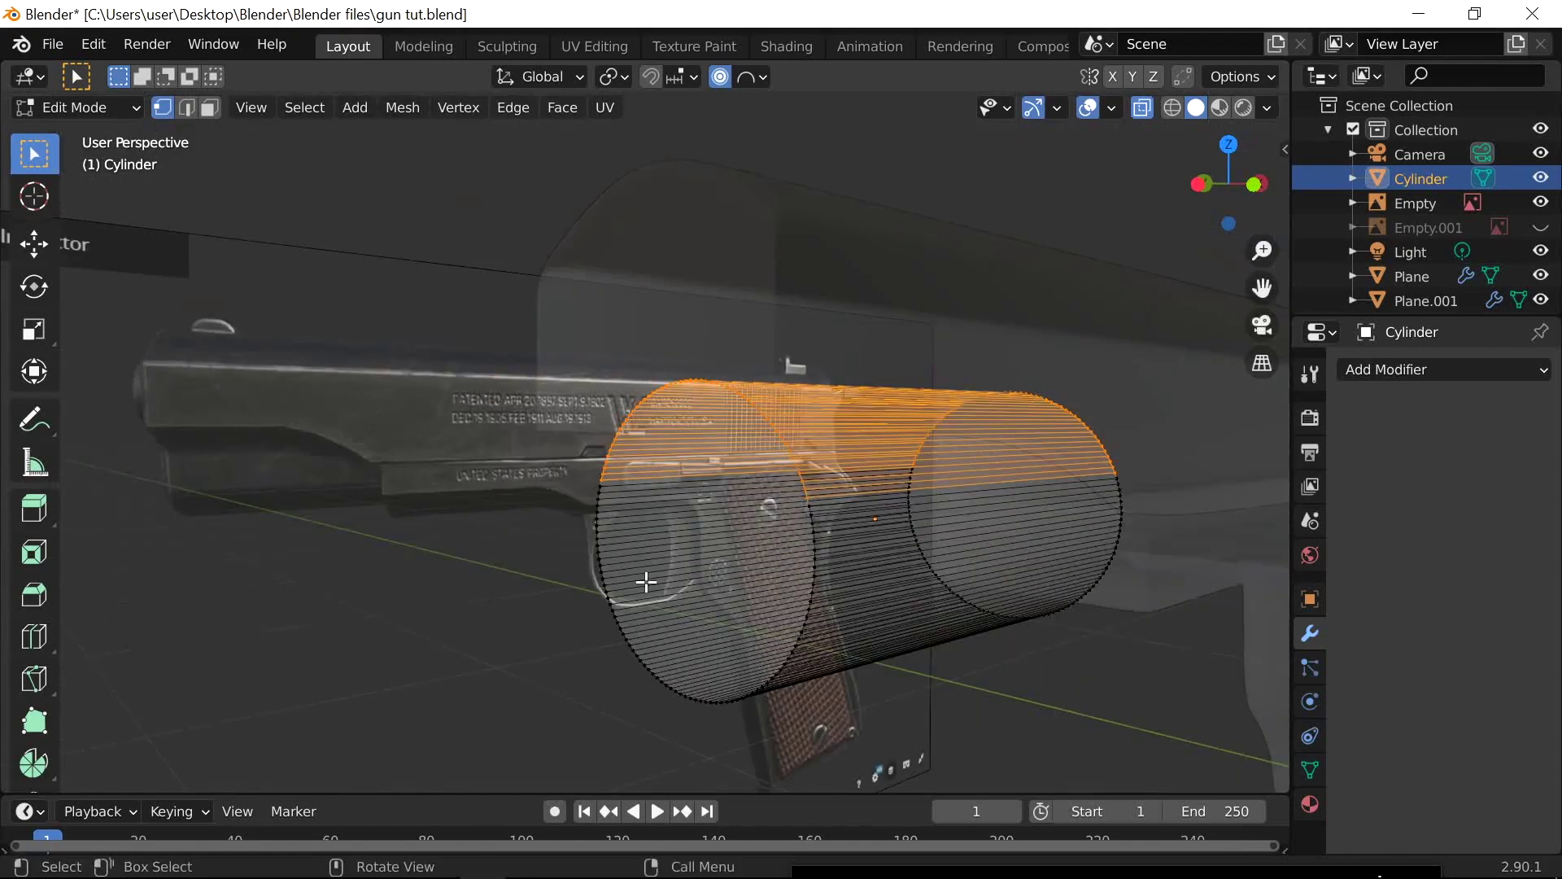
pyautogui.press('x')
pyautogui.click(652, 555)
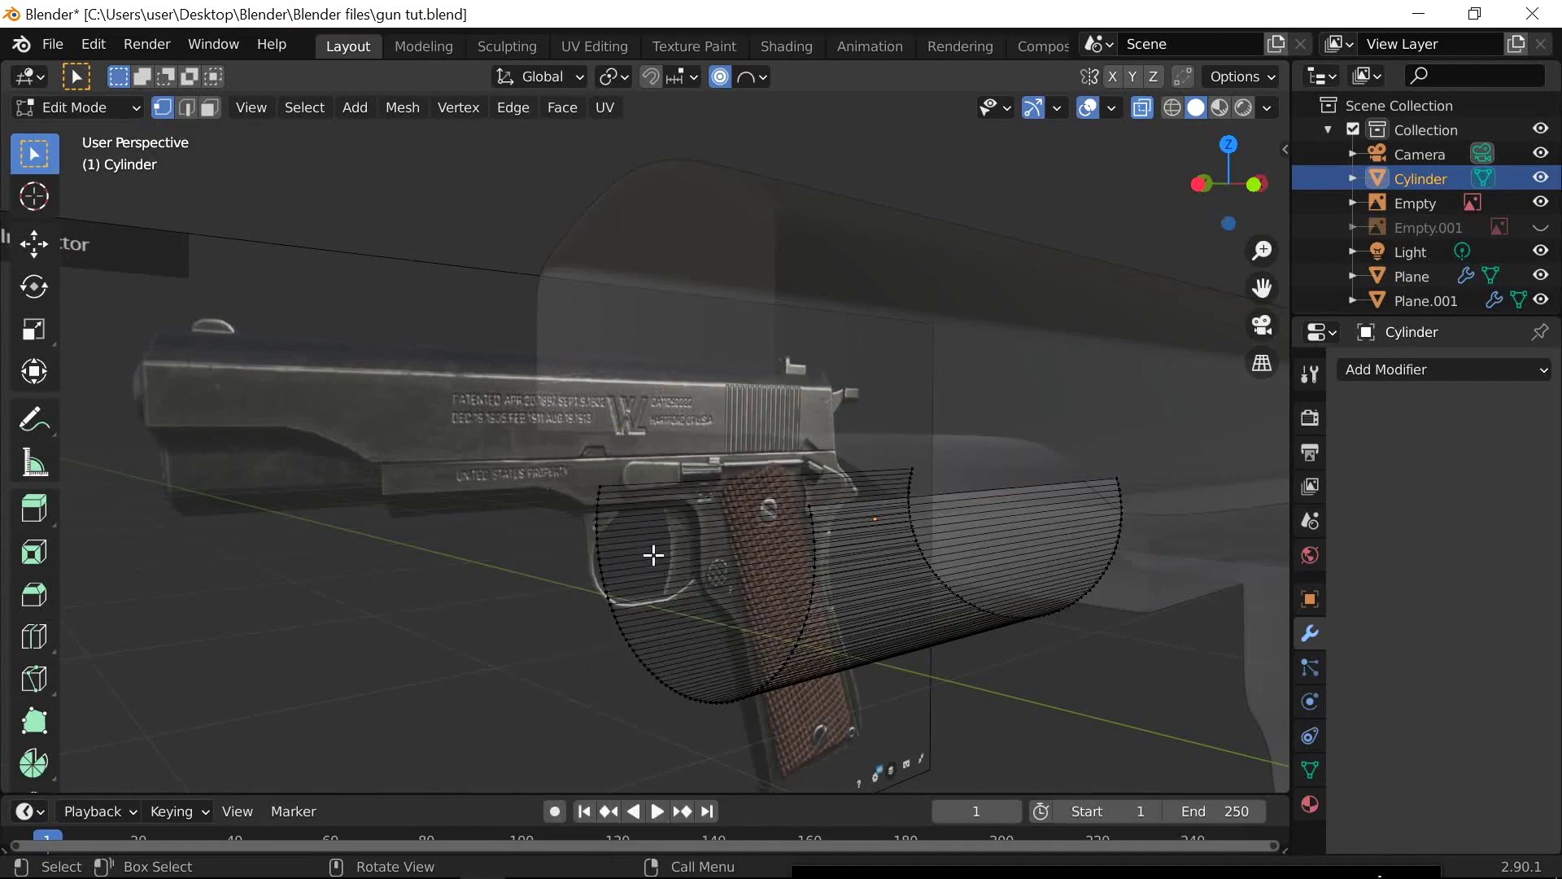
# Extrude the cut cylinder's two open upper edges about 0.13 m upward along the global Z axis, into the slide
pyautogui.moveTo(649, 554); pyautogui.dragTo(816, 575, button='middle')
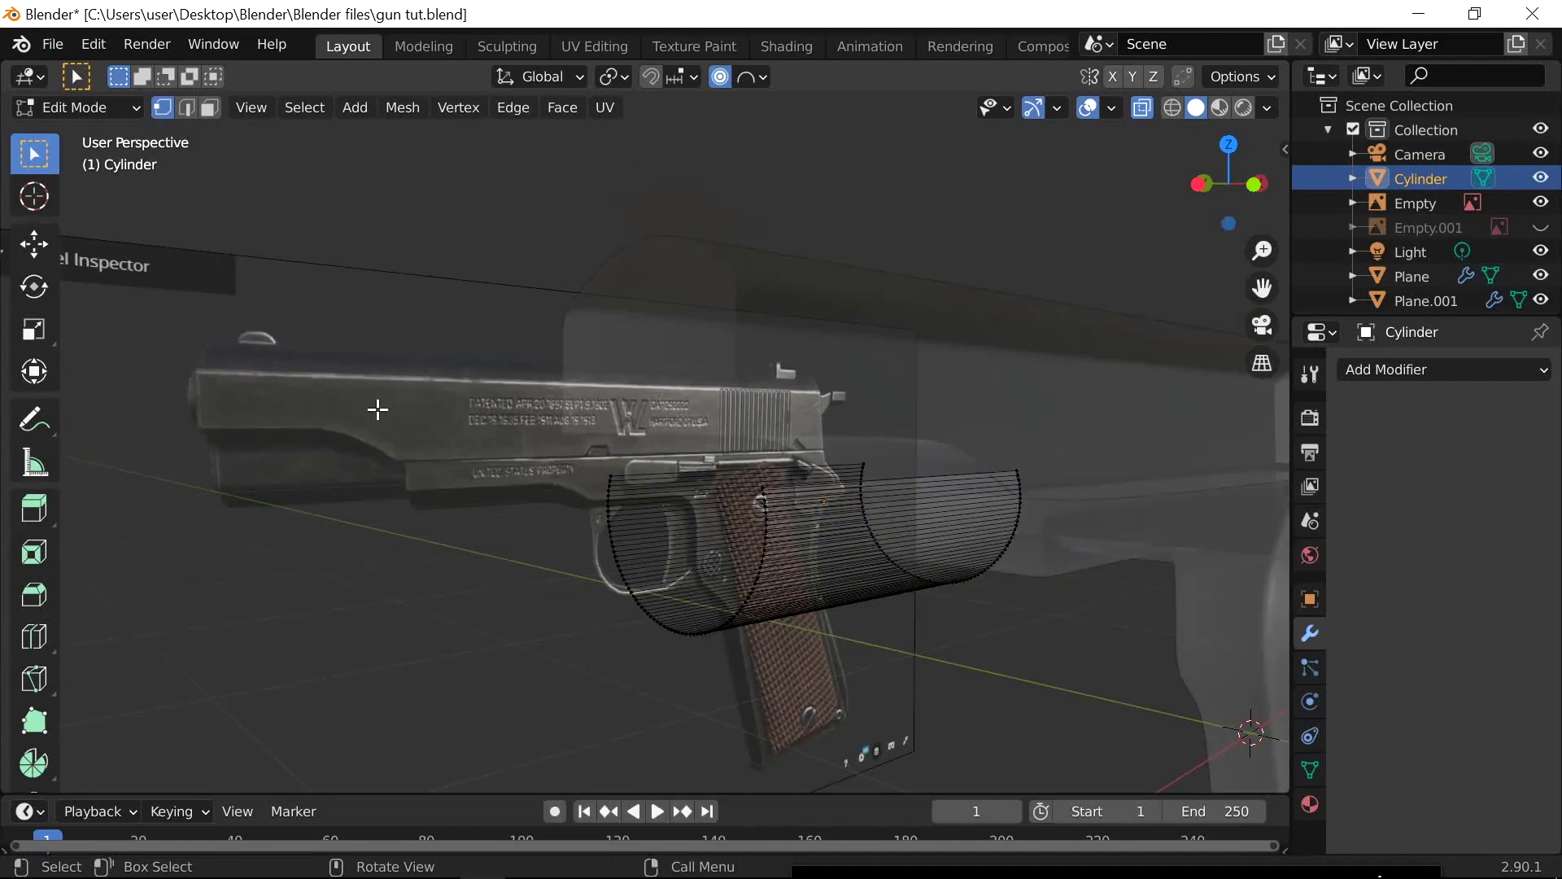
pyautogui.moveTo(920, 613); pyautogui.dragTo(743, 597, button='middle')
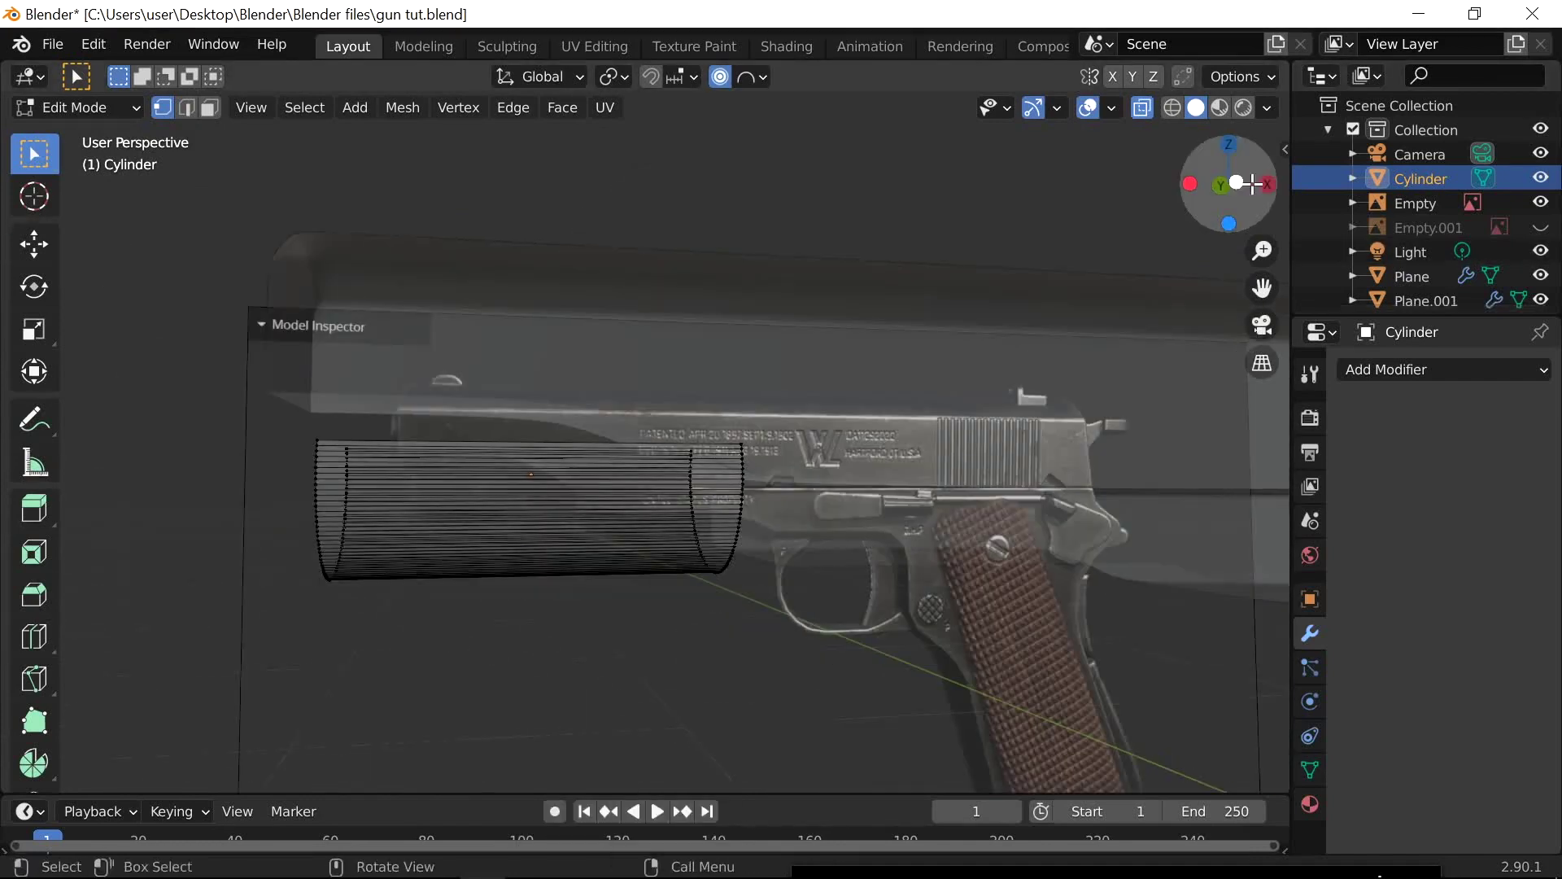
pyautogui.click(1253, 184)
pyautogui.scroll(3, 505, 569)
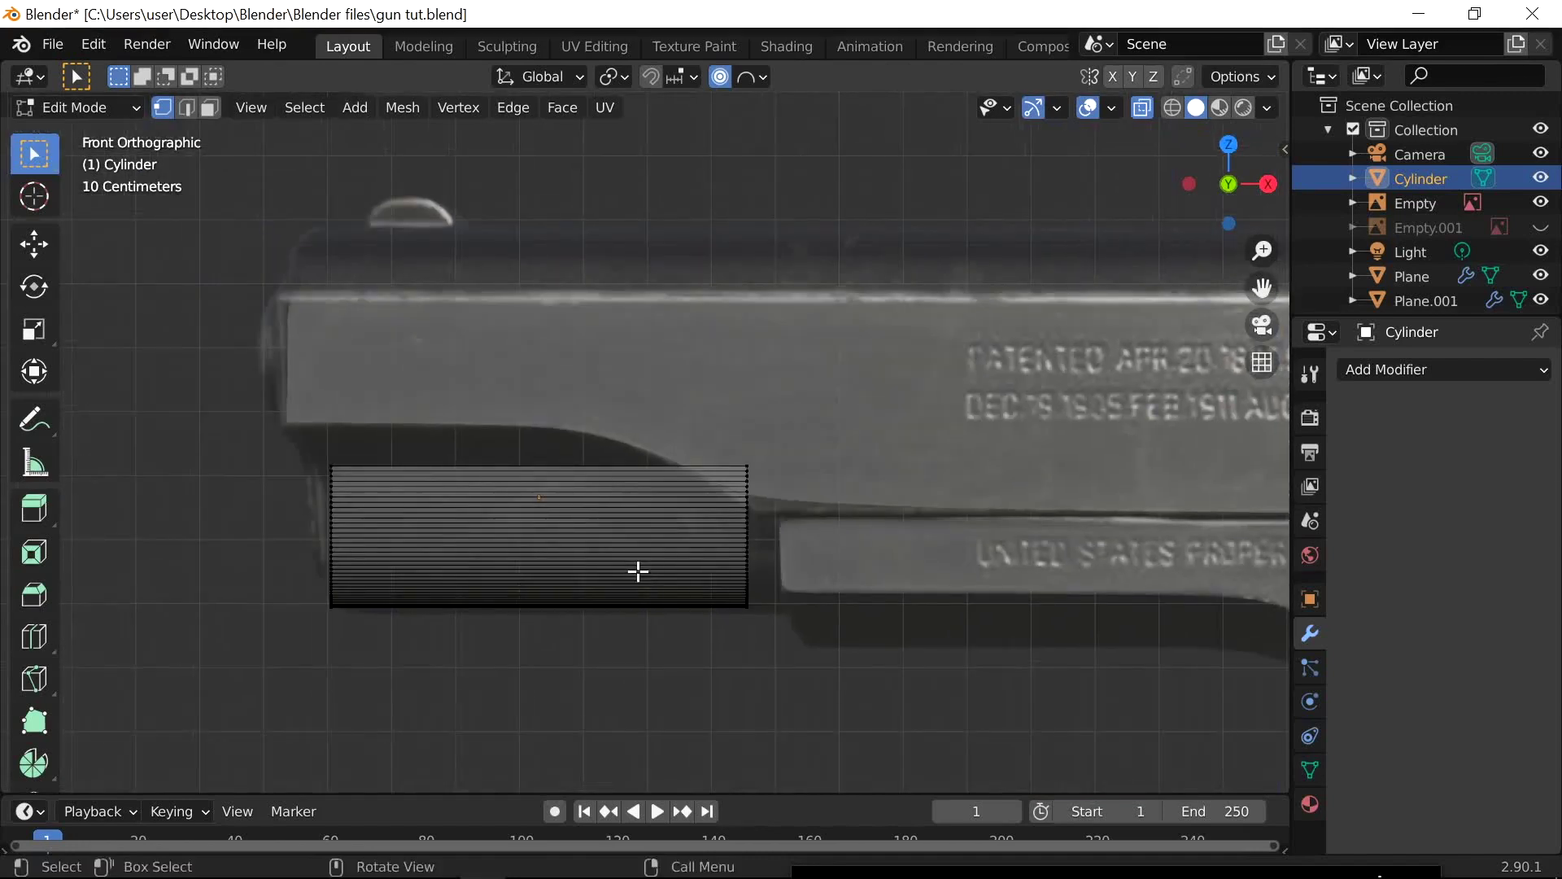
pyautogui.moveTo(317, 441); pyautogui.dragTo(774, 466)
pyautogui.scroll(1, 584, 661)
pyautogui.moveTo(585, 661); pyautogui.dragTo(649, 656, button='middle')
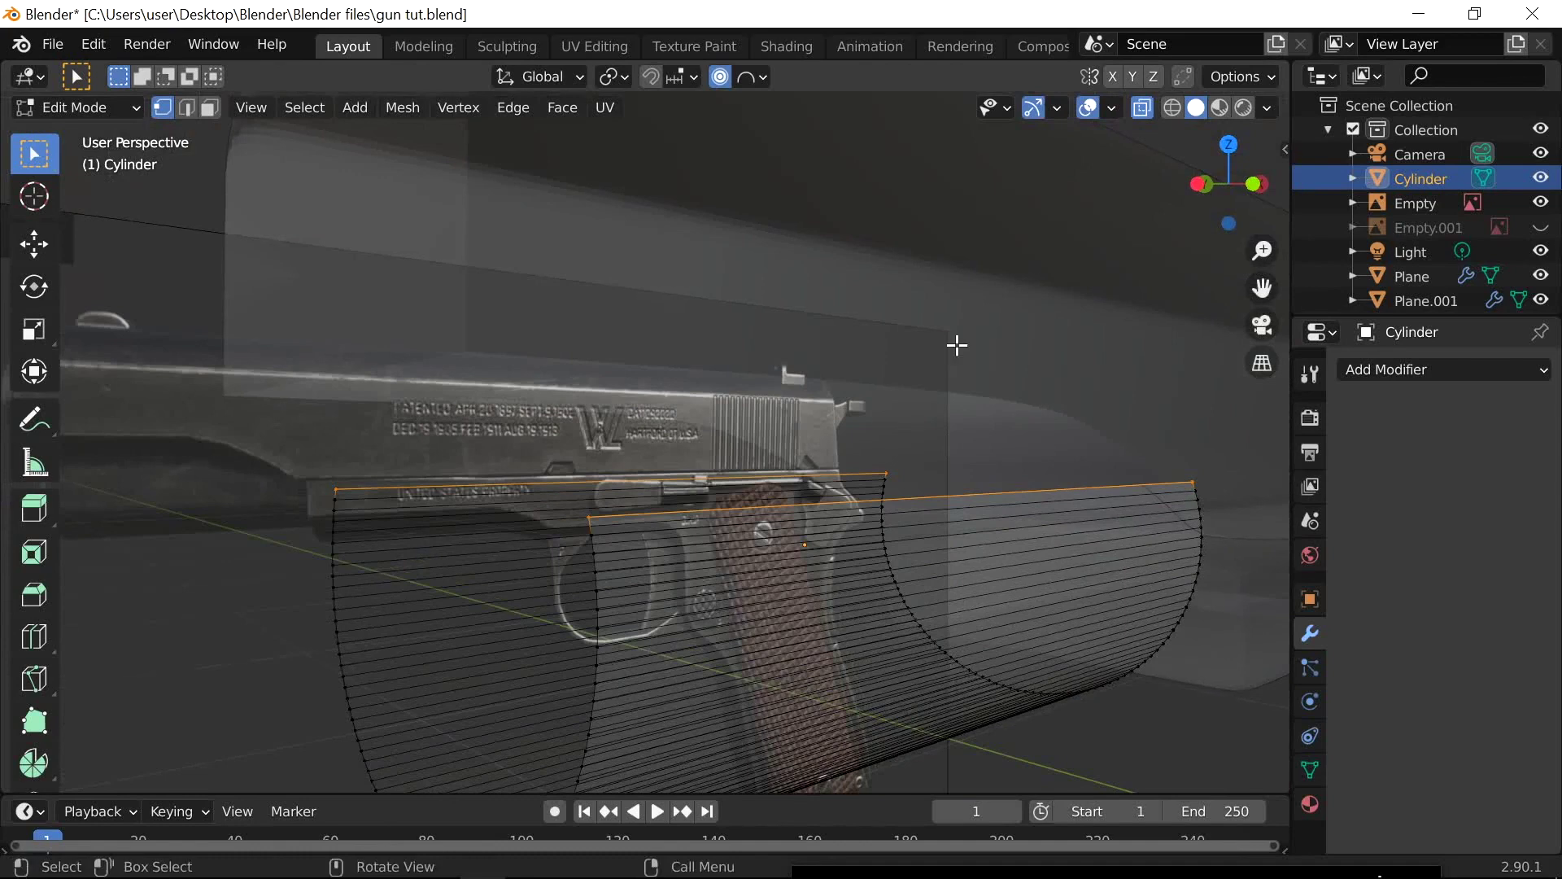
pyautogui.click(1255, 184)
pyautogui.press('e')
pyautogui.press('z')
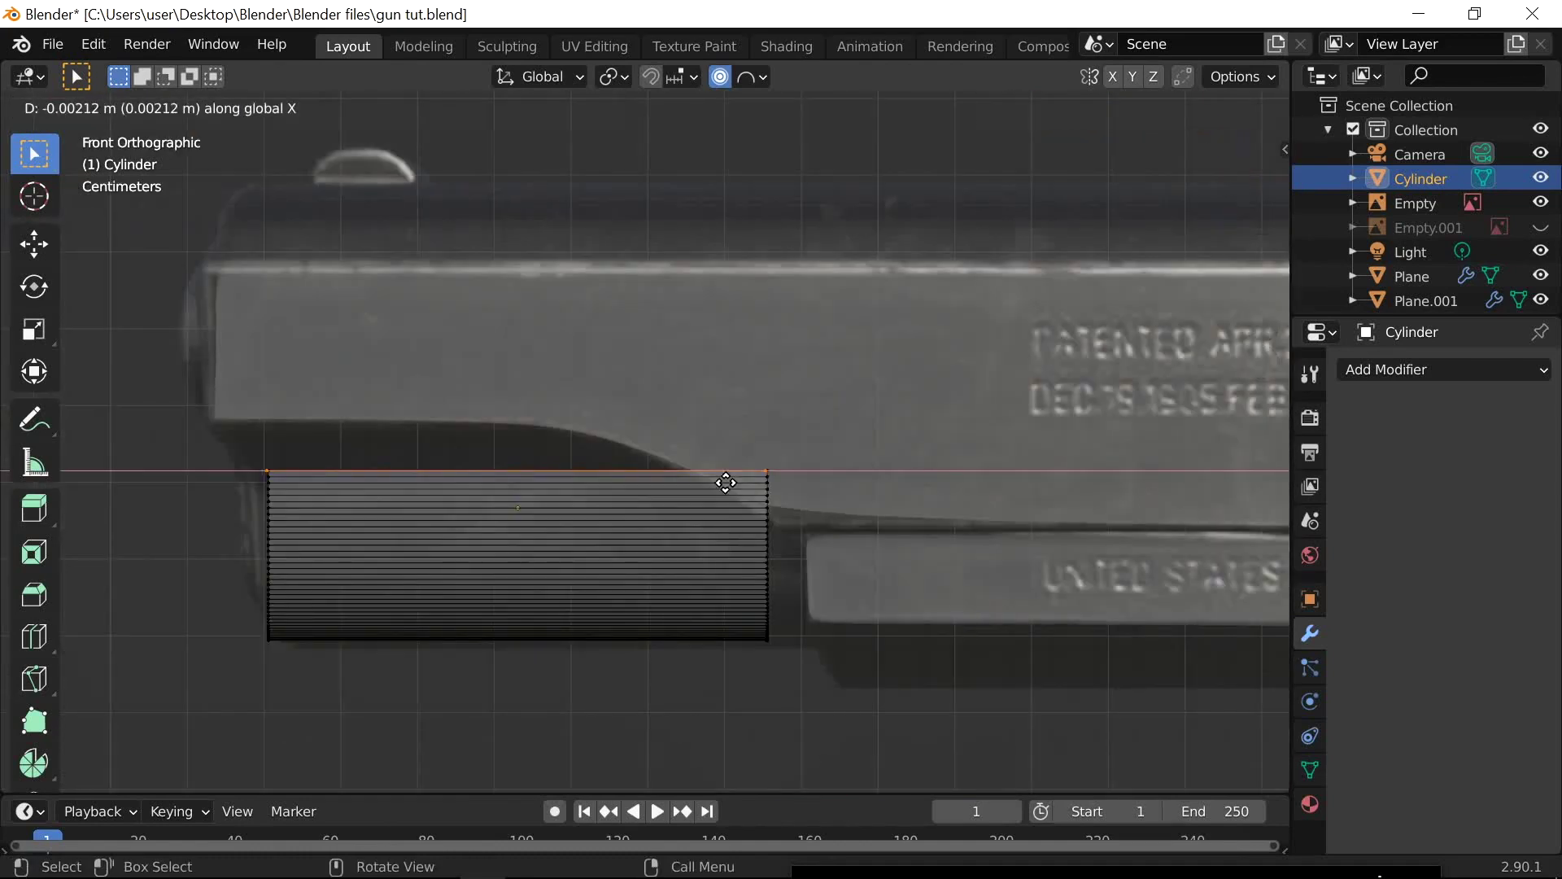
pyautogui.click(727, 443)
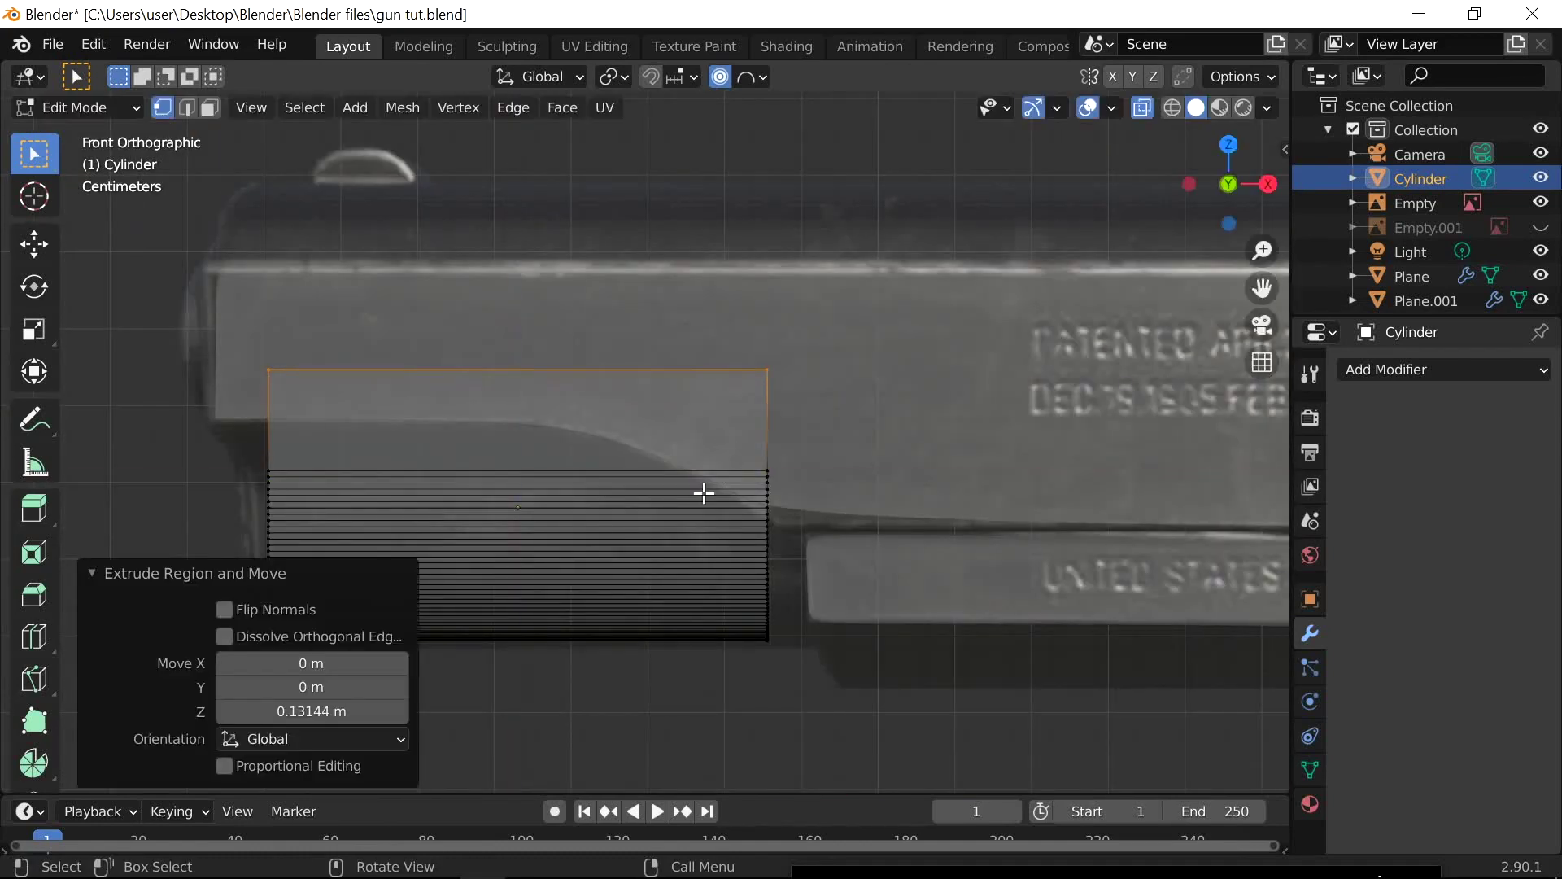
# Return to Object Mode and turn off X-ray display so the pistol parts appear solid
pyautogui.press('Tab')
pyautogui.click(501, 658)
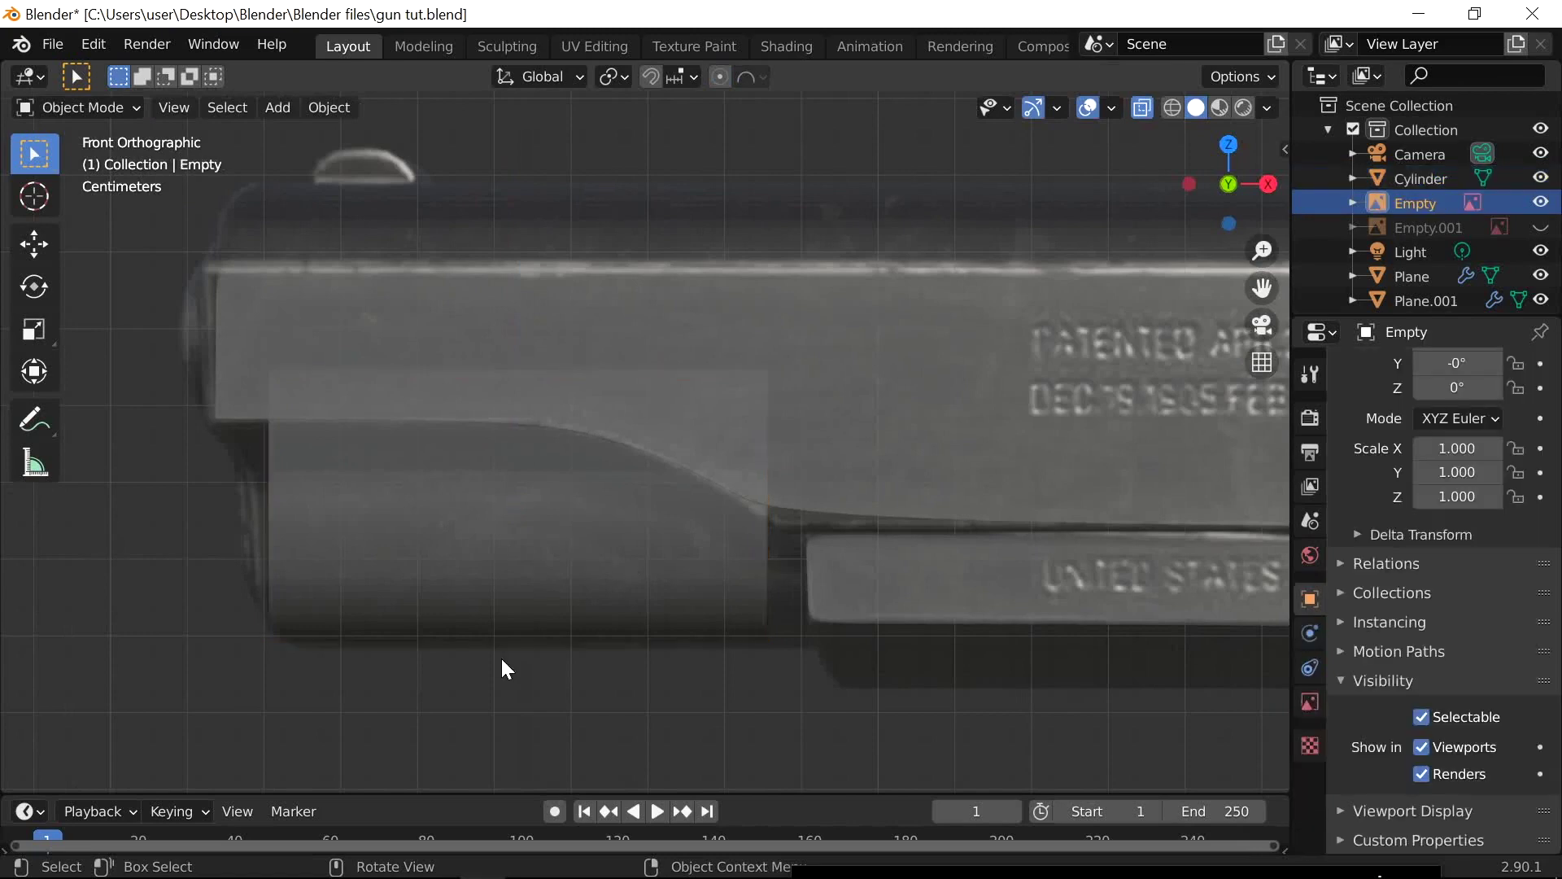
pyautogui.scroll(-3, 501, 657)
pyautogui.moveTo(651, 586); pyautogui.dragTo(946, 477, button='middle')
pyautogui.scroll(1, 946, 480)
pyautogui.scroll(-5, 946, 490)
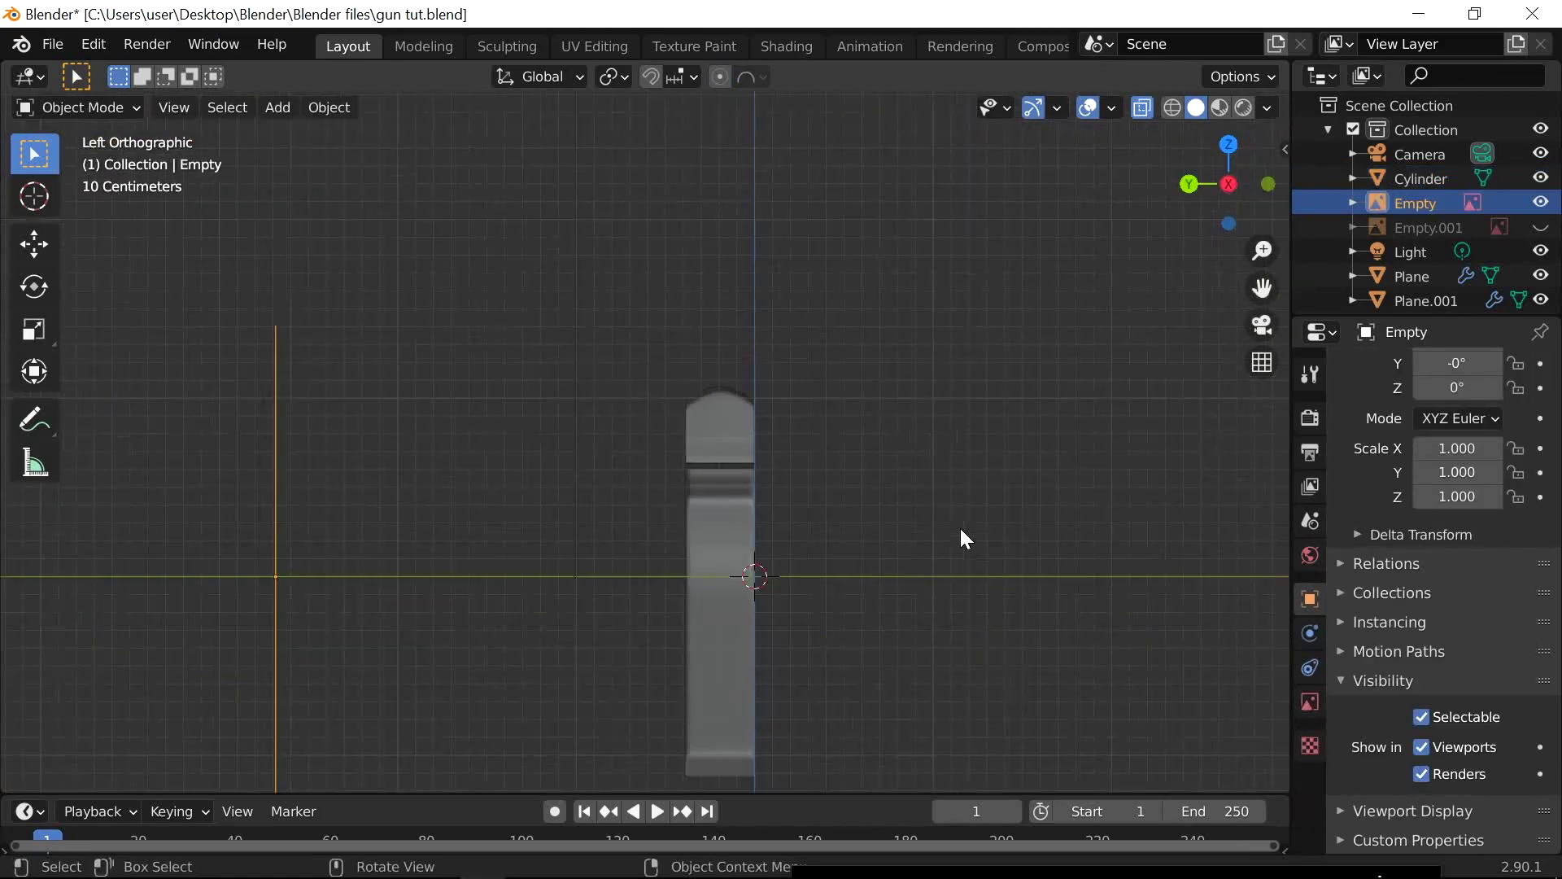
pyautogui.keyDown('shift'); pyautogui.moveTo(962, 537); pyautogui.dragTo(863, 517, button='middle'); pyautogui.keyUp('shift')
pyautogui.moveTo(708, 511); pyautogui.dragTo(602, 499, button='middle')
pyautogui.scroll(4, 663, 511)
pyautogui.moveTo(724, 524); pyautogui.dragTo(646, 471, button='middle')
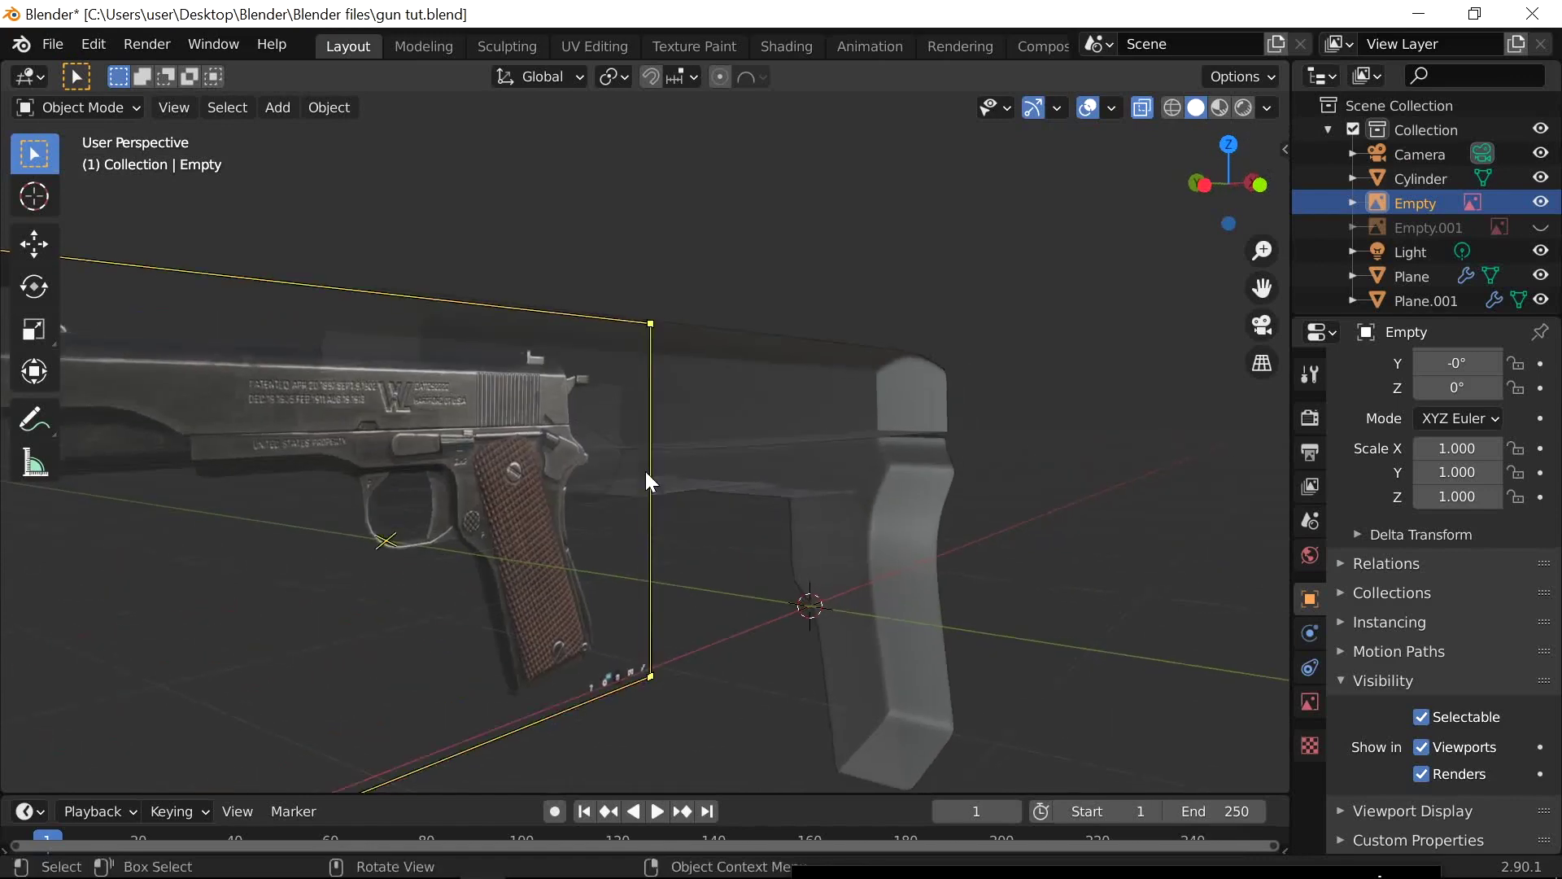
pyautogui.click(1142, 108)
# Scale the cut cylinder down uniformly to about 0.9 so it fits beneath the slide's front
pyautogui.scroll(2, 795, 452)
pyautogui.click(530, 445)
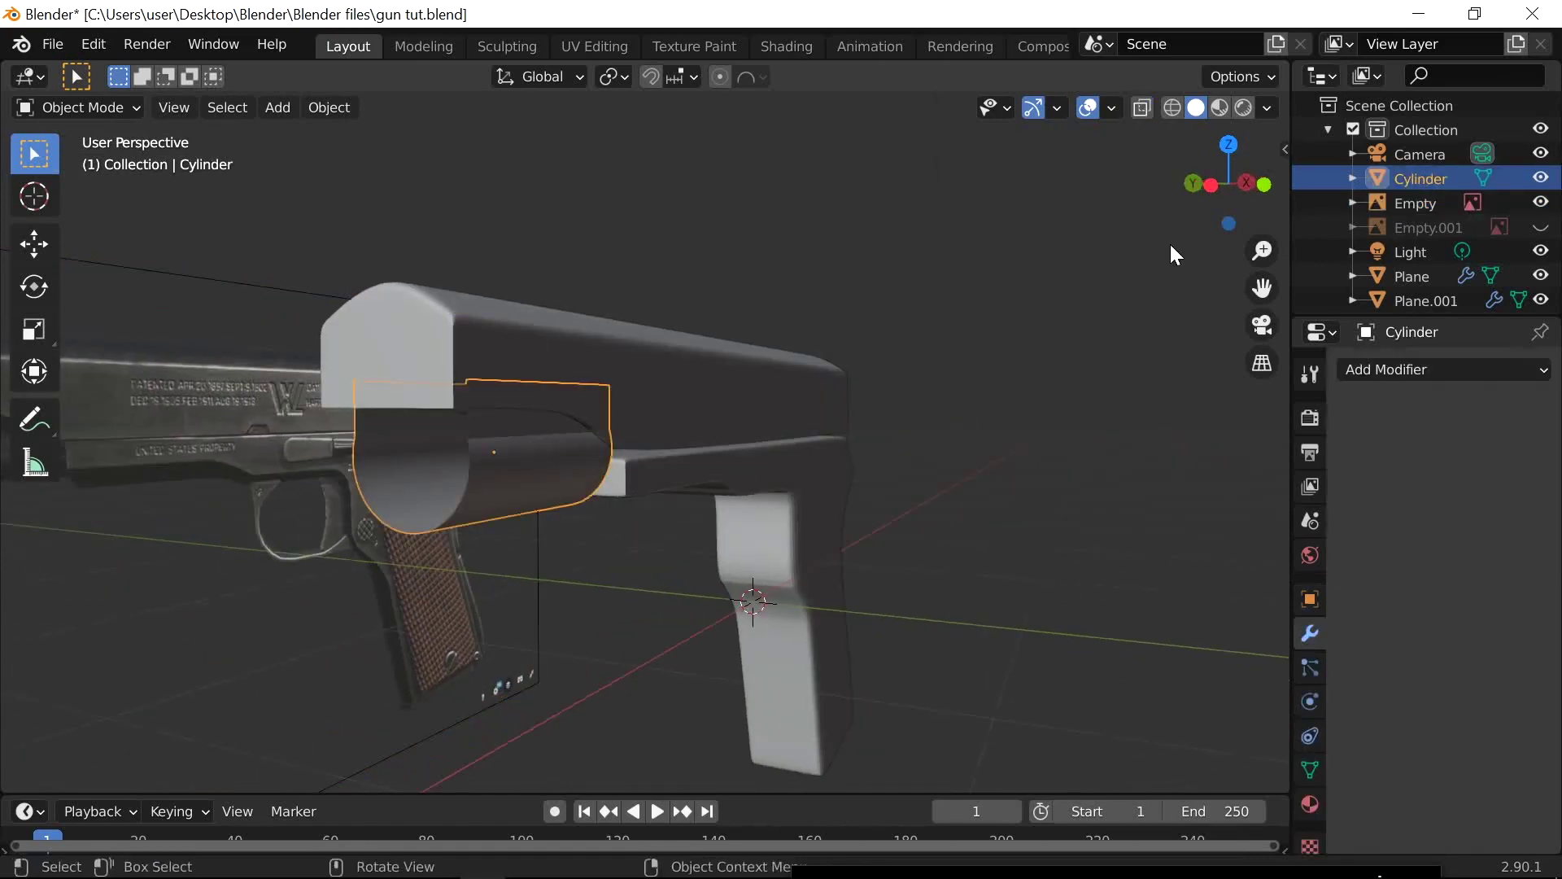
pyautogui.moveTo(784, 513); pyautogui.dragTo(851, 509, button='middle')
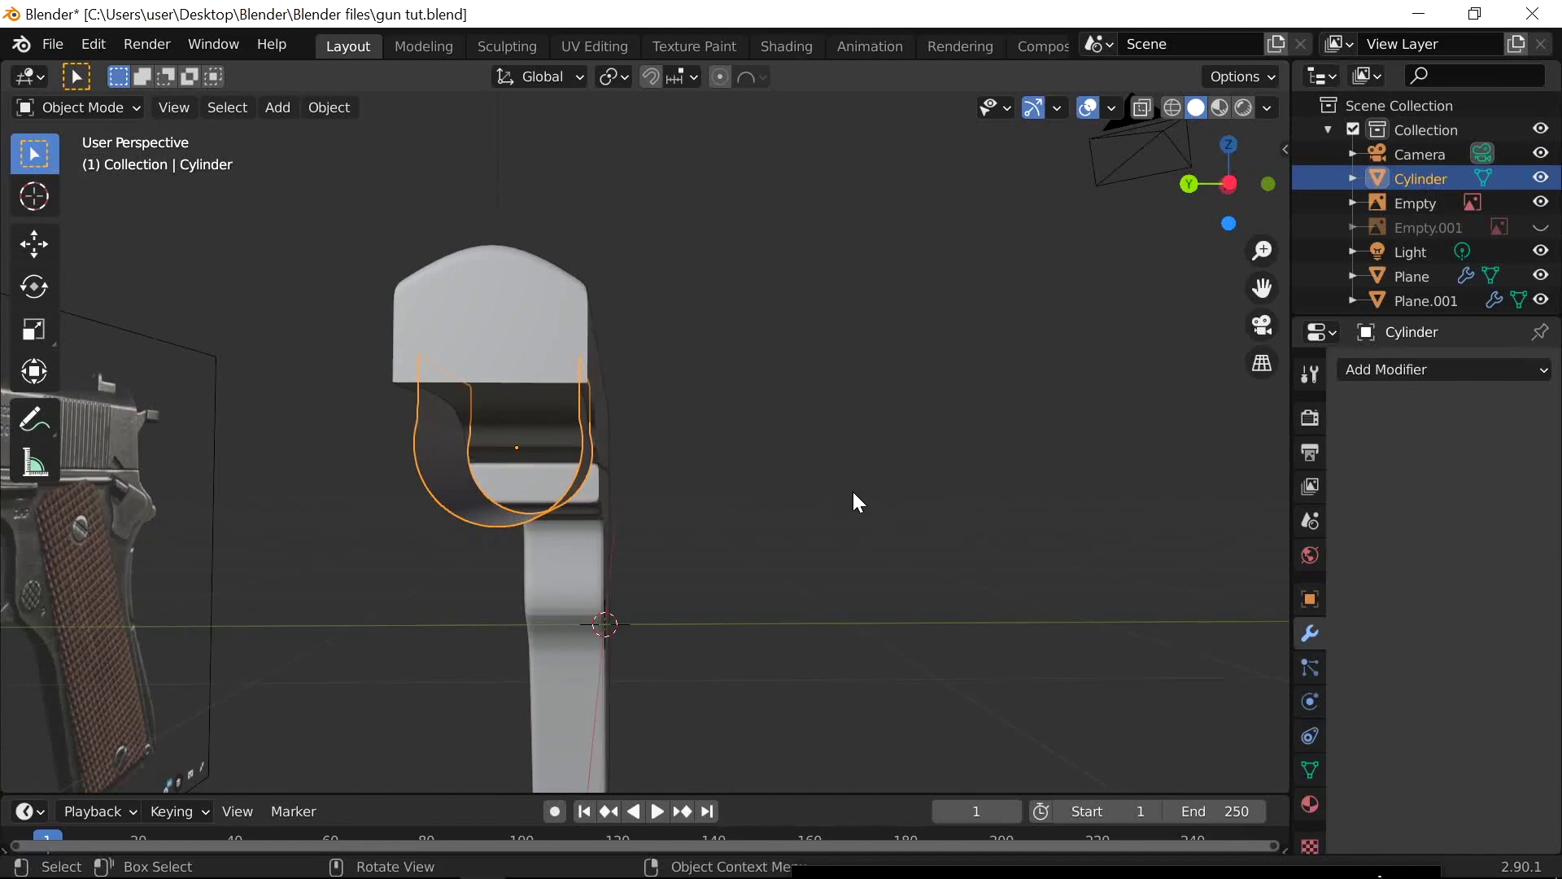
pyautogui.click(1231, 182)
pyautogui.moveTo(832, 472); pyautogui.dragTo(628, 525, button='middle')
pyautogui.click(739, 601)
pyautogui.moveTo(667, 581); pyautogui.dragTo(834, 485, button='middle')
pyautogui.click(595, 453)
pyautogui.press('s')
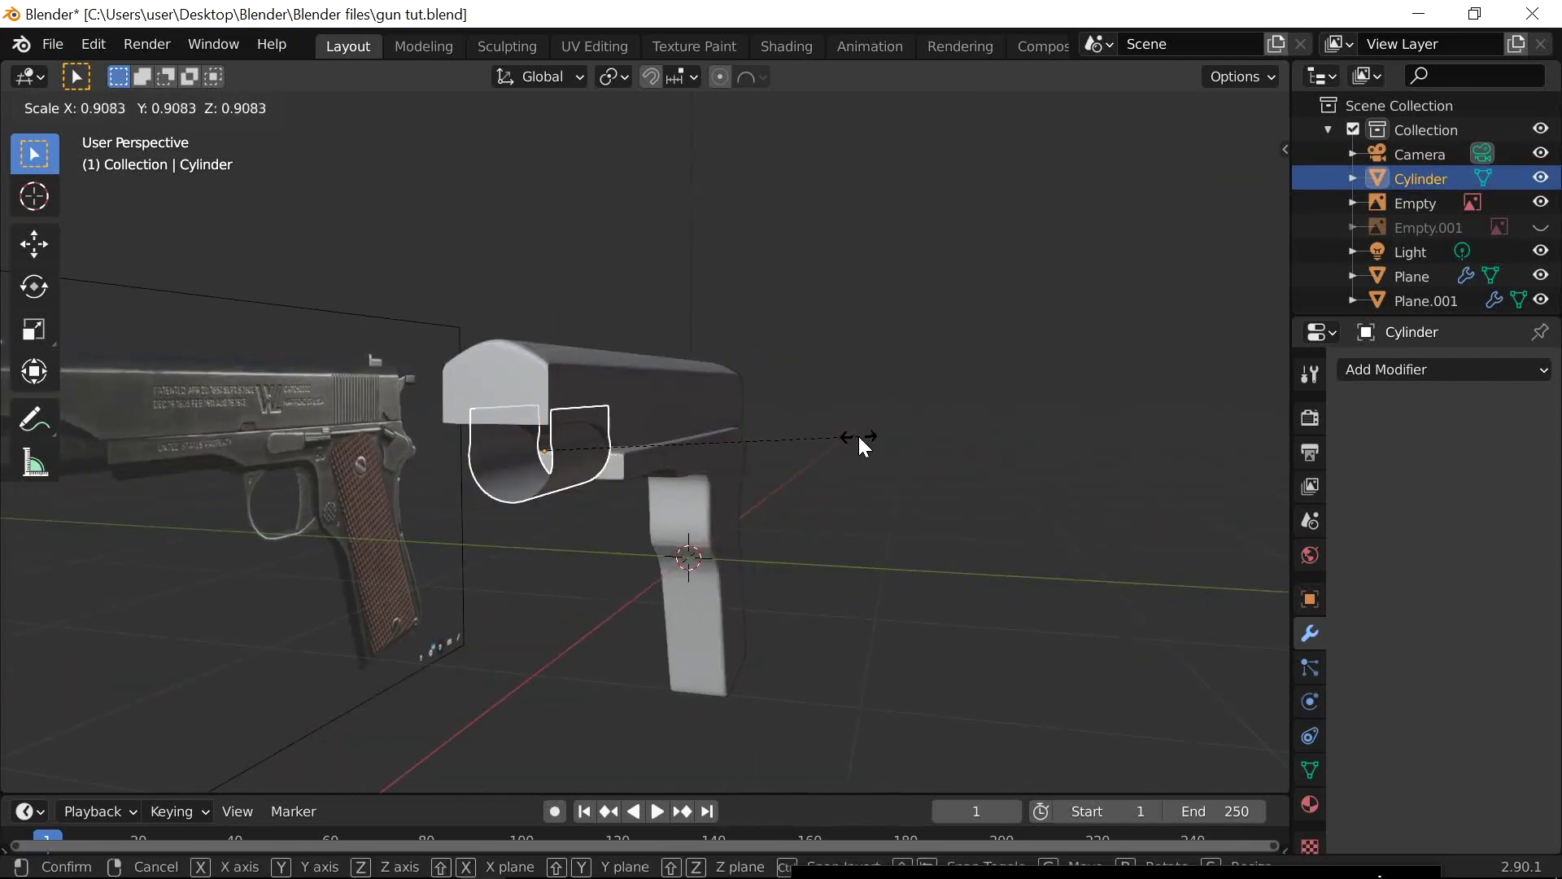
pyautogui.click(851, 447)
# Move the cut cylinder about -0.097 m along the global X axis, towards the slide's front end
pyautogui.click(647, 627)
pyautogui.moveTo(646, 627); pyautogui.dragTo(683, 576, button='middle')
pyautogui.click(543, 452)
pyautogui.press('g')
pyautogui.press('x')
pyautogui.click(602, 521)
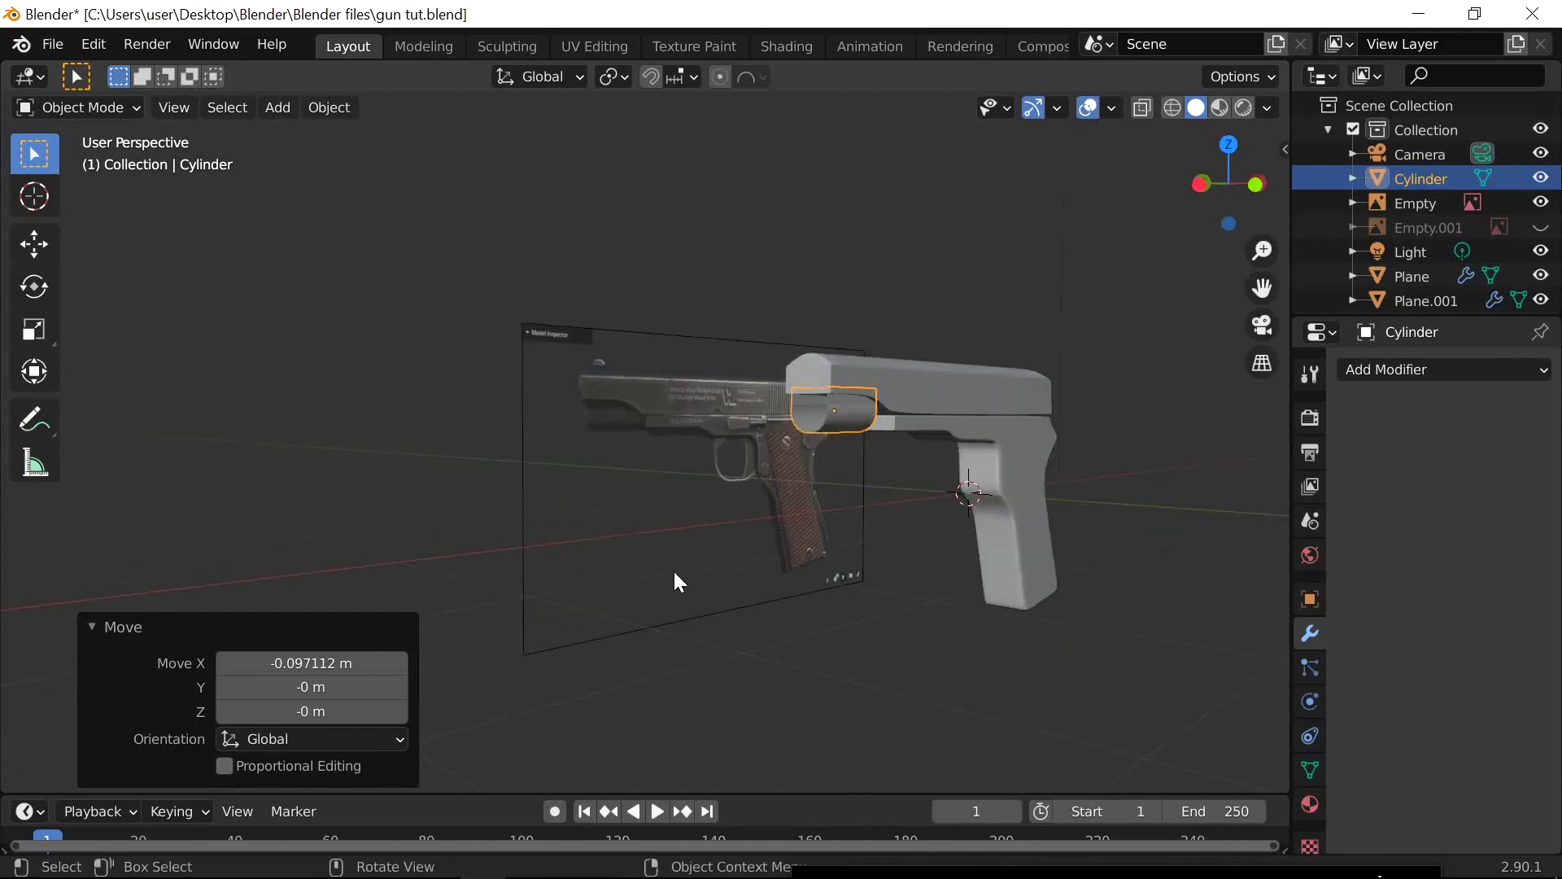
# Unhide the reference image that shows the pistol's muzzle from the front
pyautogui.hotkey('alt', 'h')
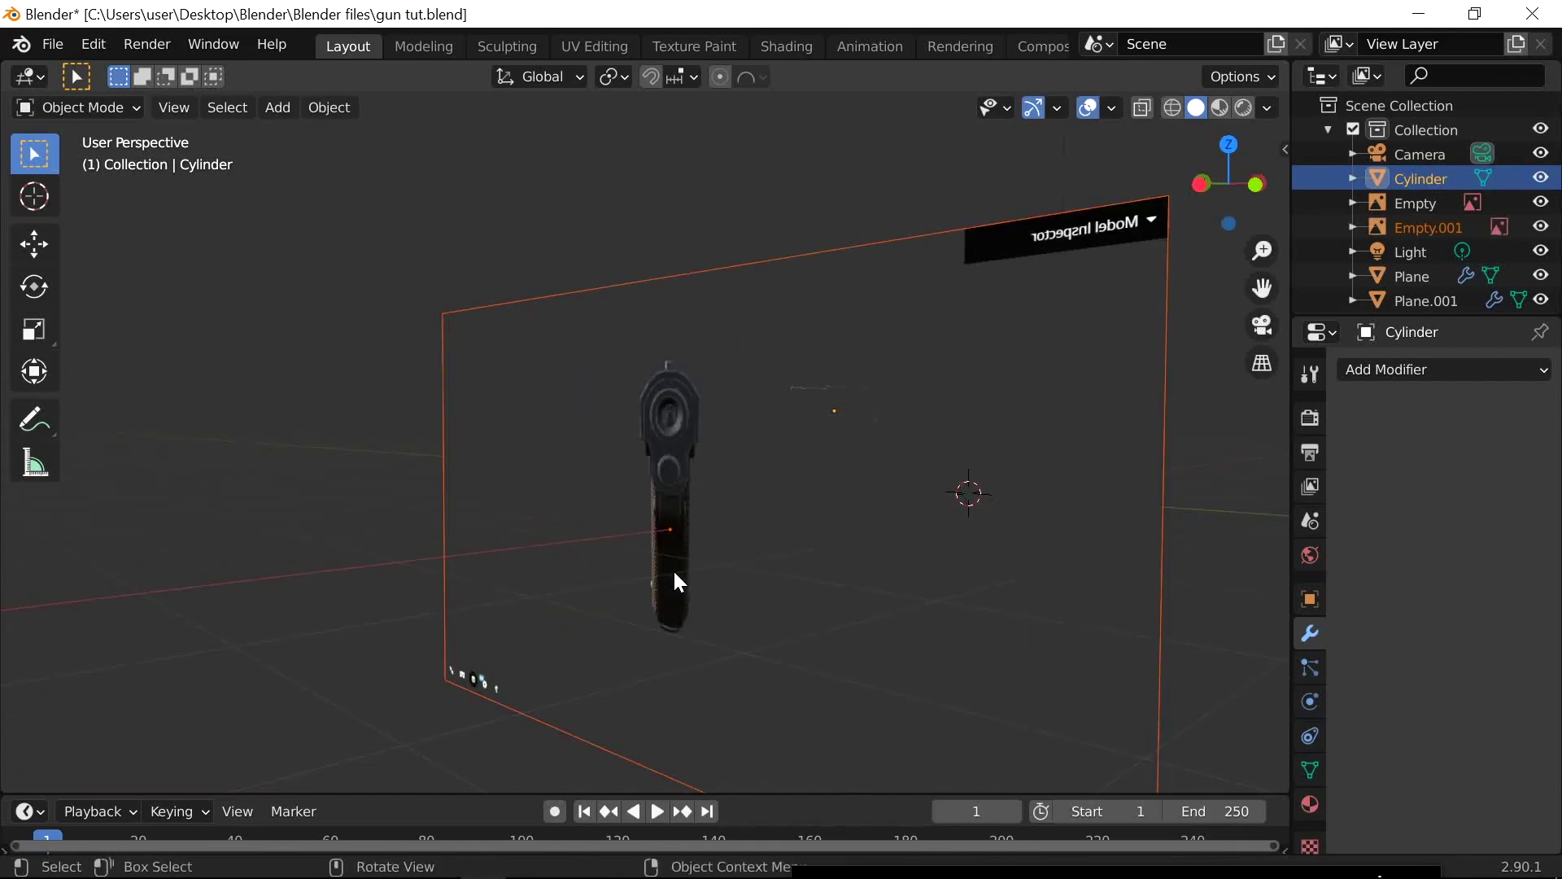
pyautogui.moveTo(681, 583)
pyautogui.mouseDown(button='middle')
pyautogui.moveTo(659, 530)
pyautogui.moveTo(837, 523)
pyautogui.moveTo(715, 643)
pyautogui.moveTo(706, 579)
pyautogui.mouseUp(button='middle')
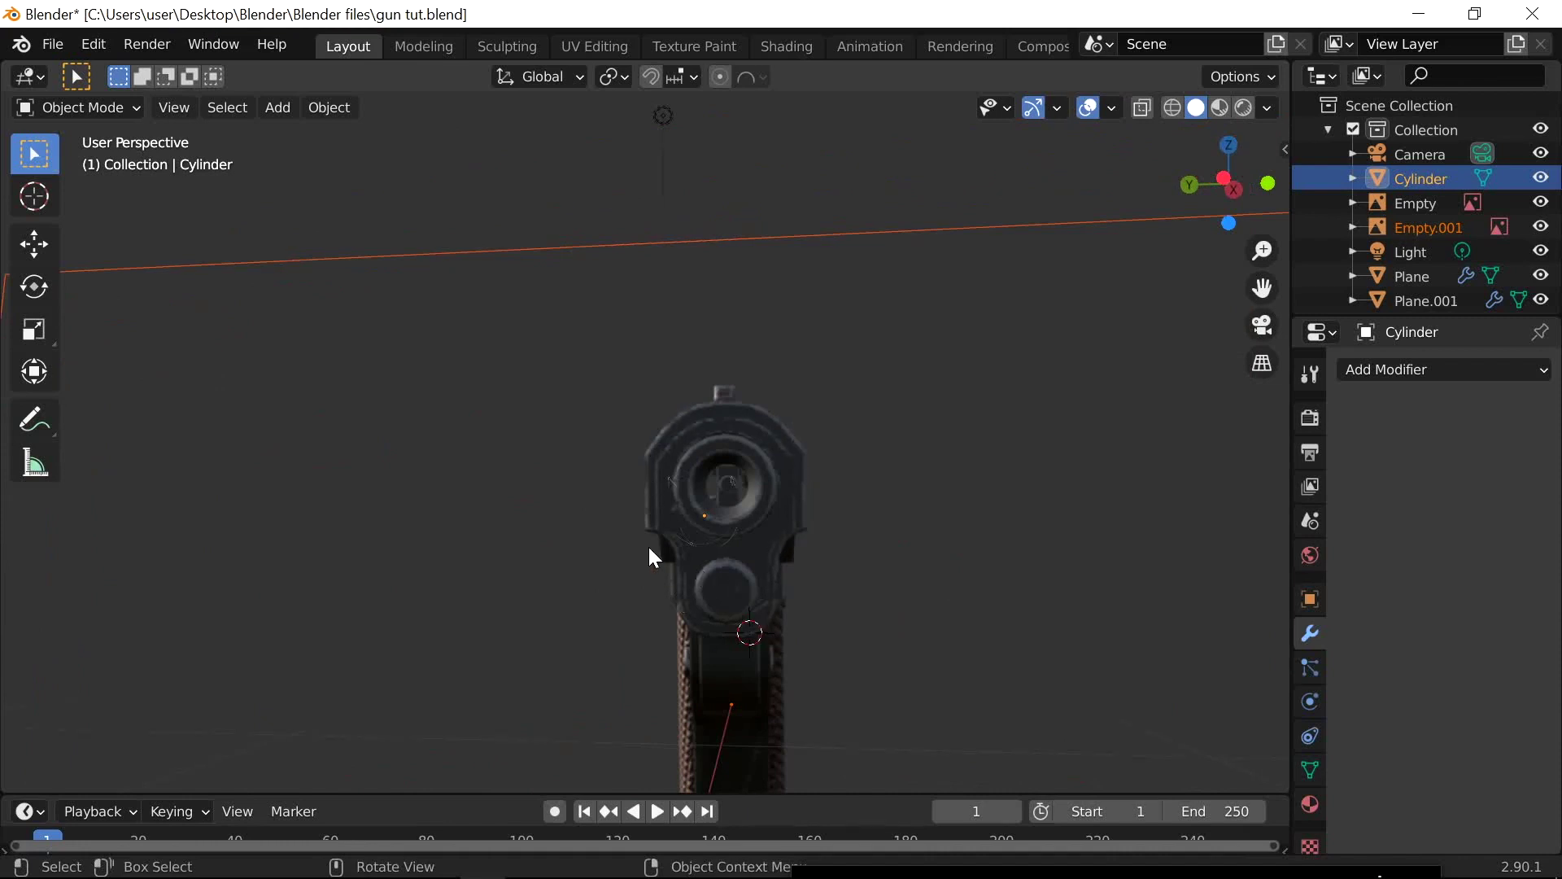
pyautogui.moveTo(651, 550); pyautogui.dragTo(838, 469, button='middle')
# Compare the modelled slide and barrel cylinder with the muzzle reference, ending in the Left Orthographic view
pyautogui.click(843, 432)
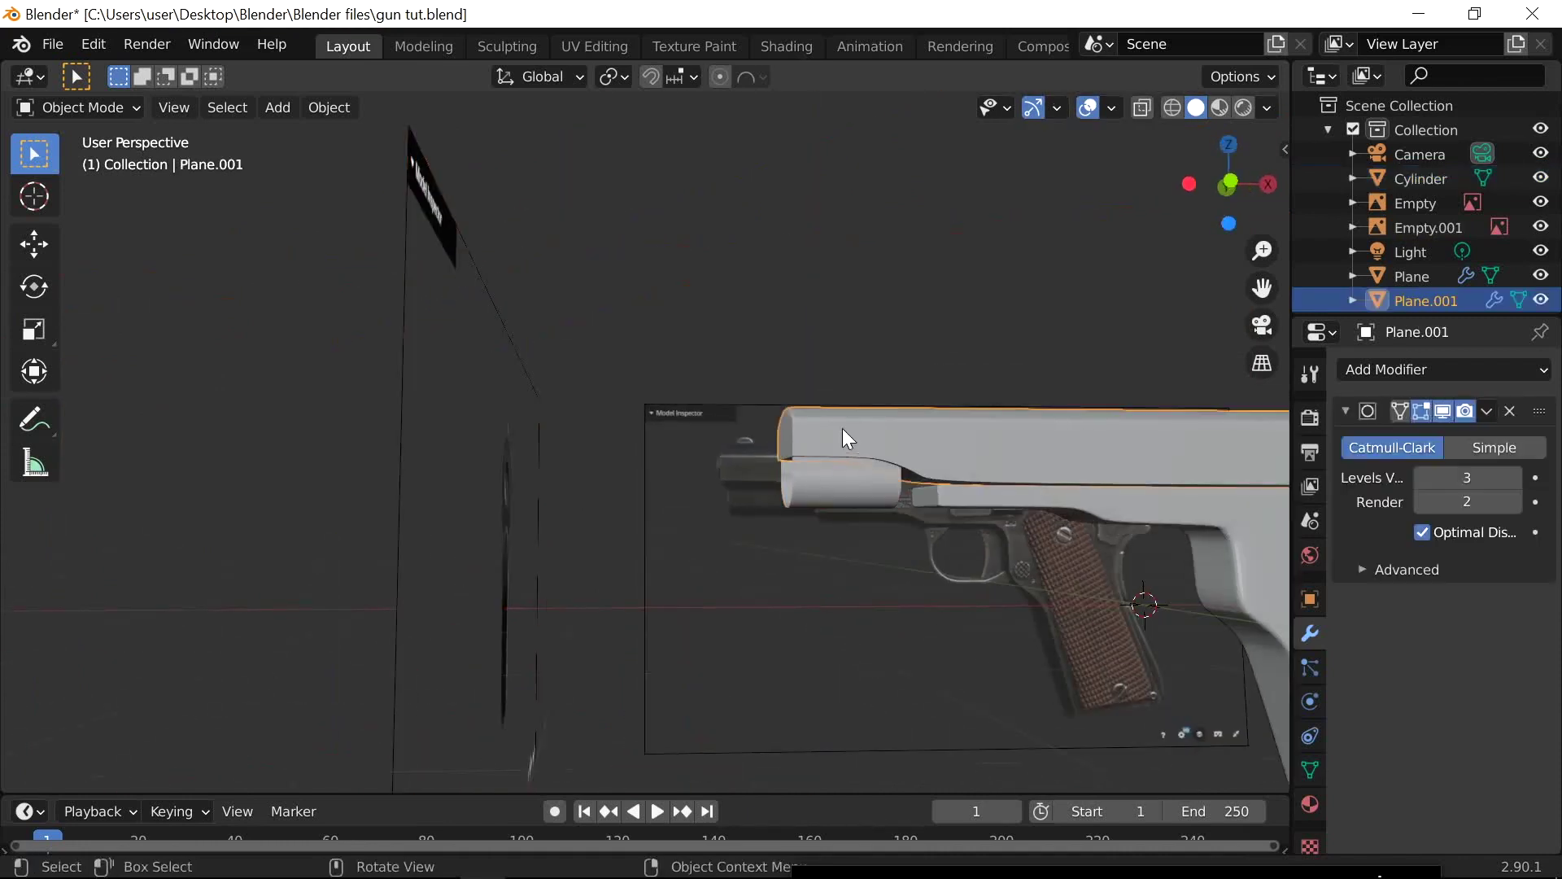
pyautogui.click(842, 430)
pyautogui.click(832, 487)
pyautogui.keyDown('shift'); pyautogui.click(781, 417); pyautogui.keyUp('shift')
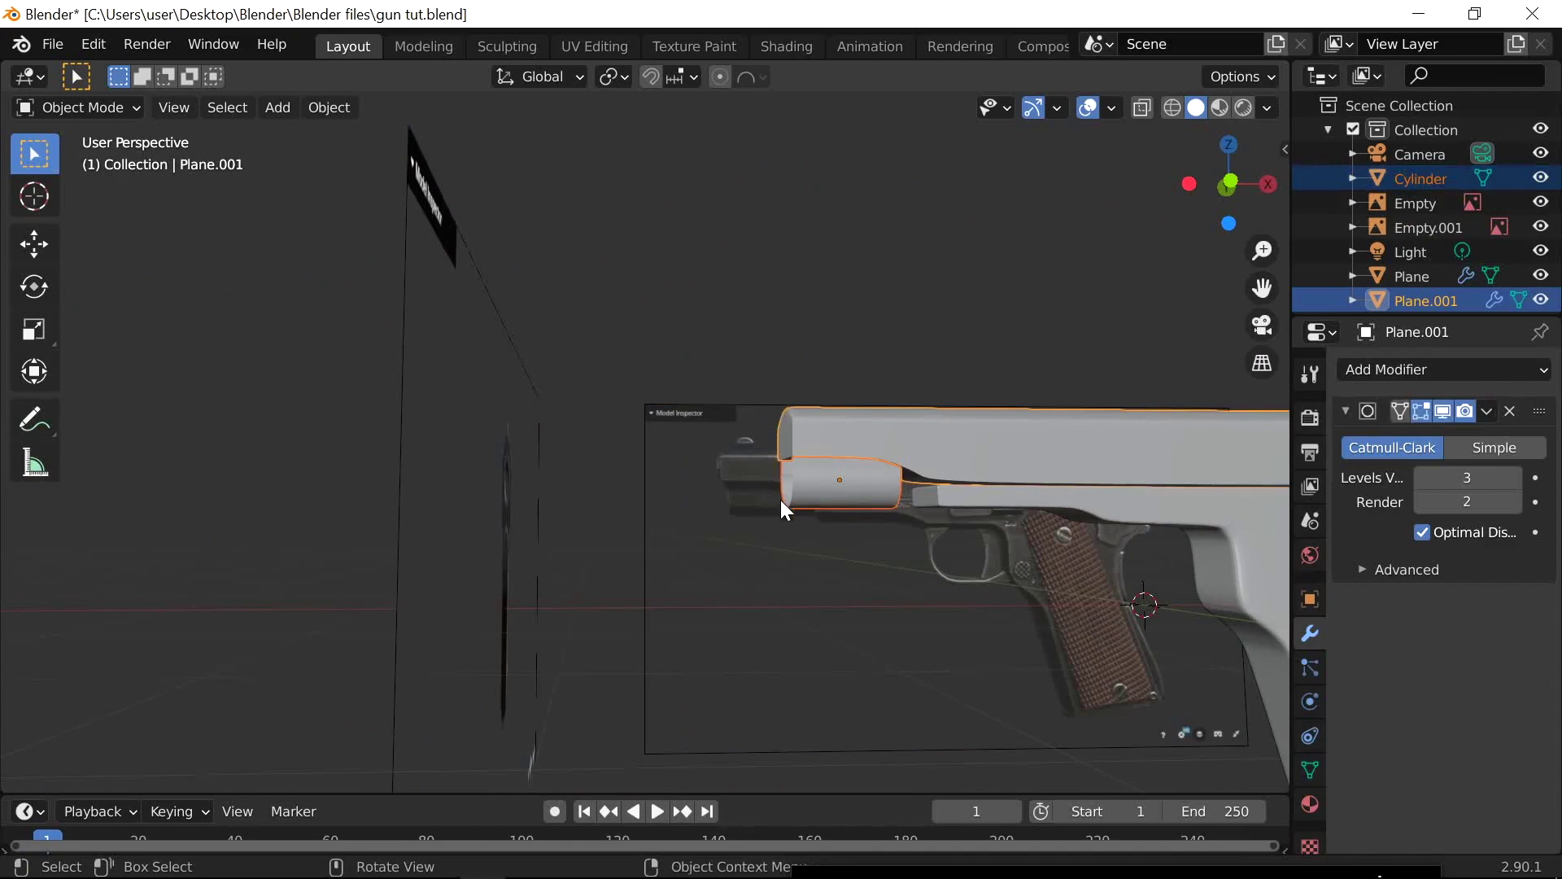
pyautogui.moveTo(586, 640); pyautogui.dragTo(791, 397, button='middle')
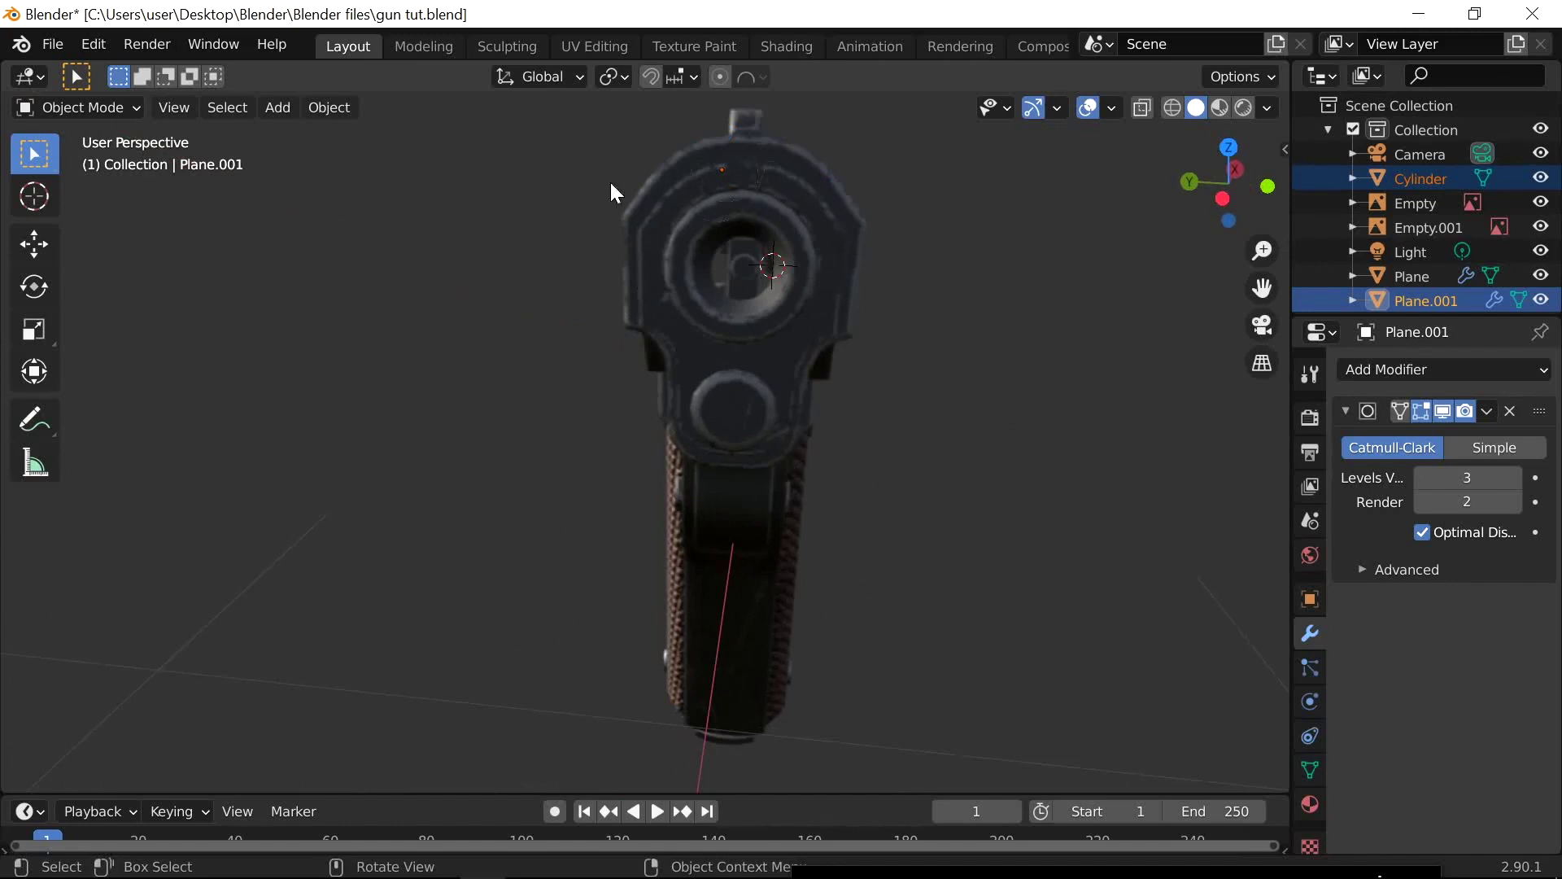
pyautogui.keyDown('shift'); pyautogui.moveTo(769, 459); pyautogui.dragTo(783, 507, button='middle'); pyautogui.keyUp('shift')
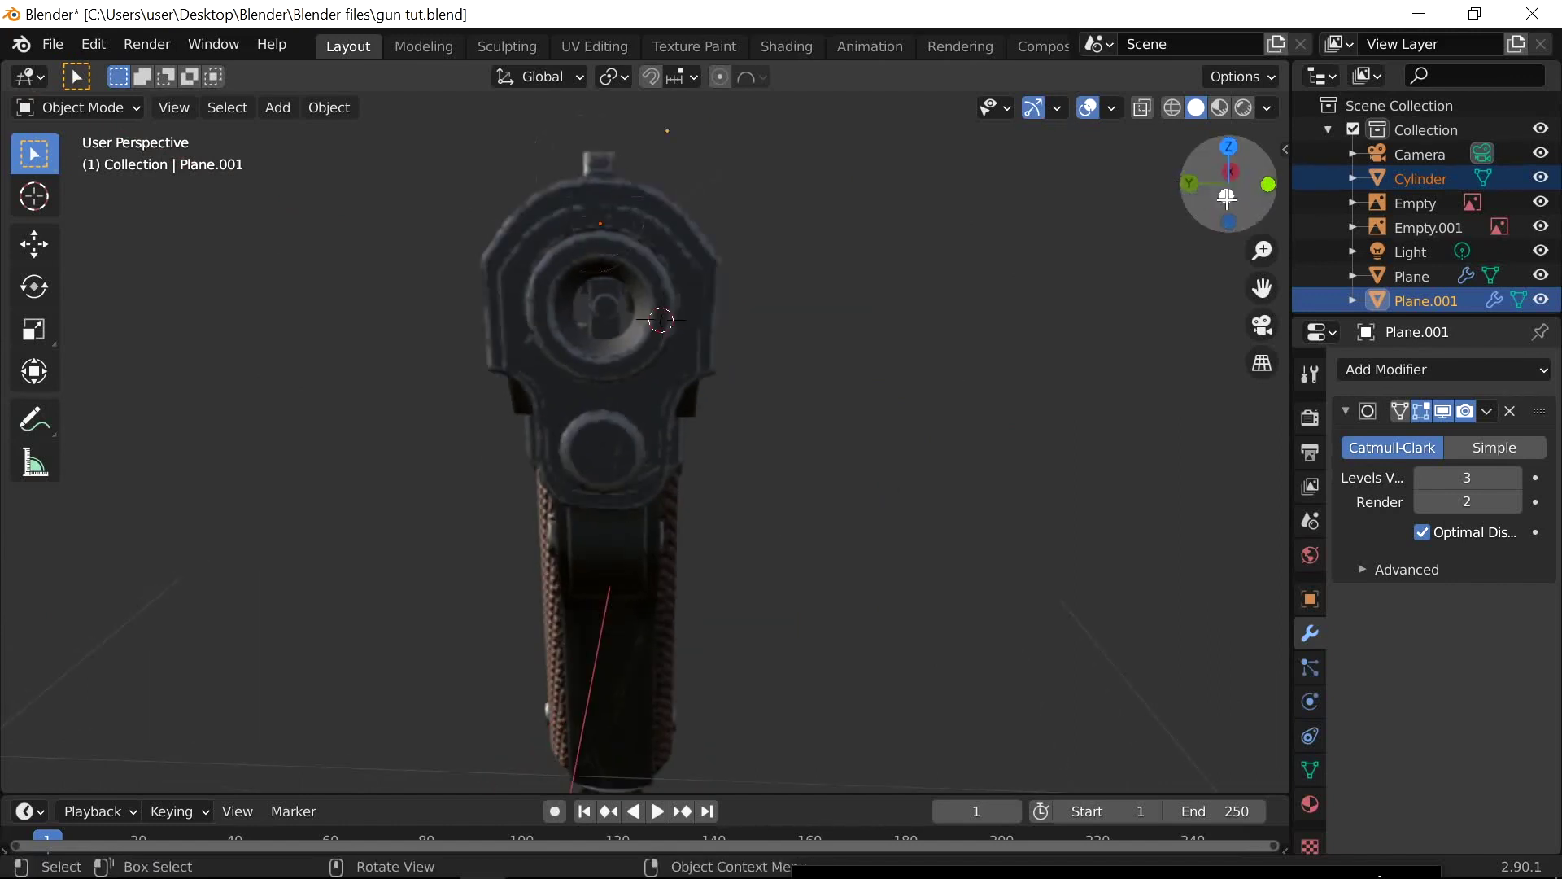
pyautogui.click(1227, 197)
pyautogui.scroll(-3, 685, 402)
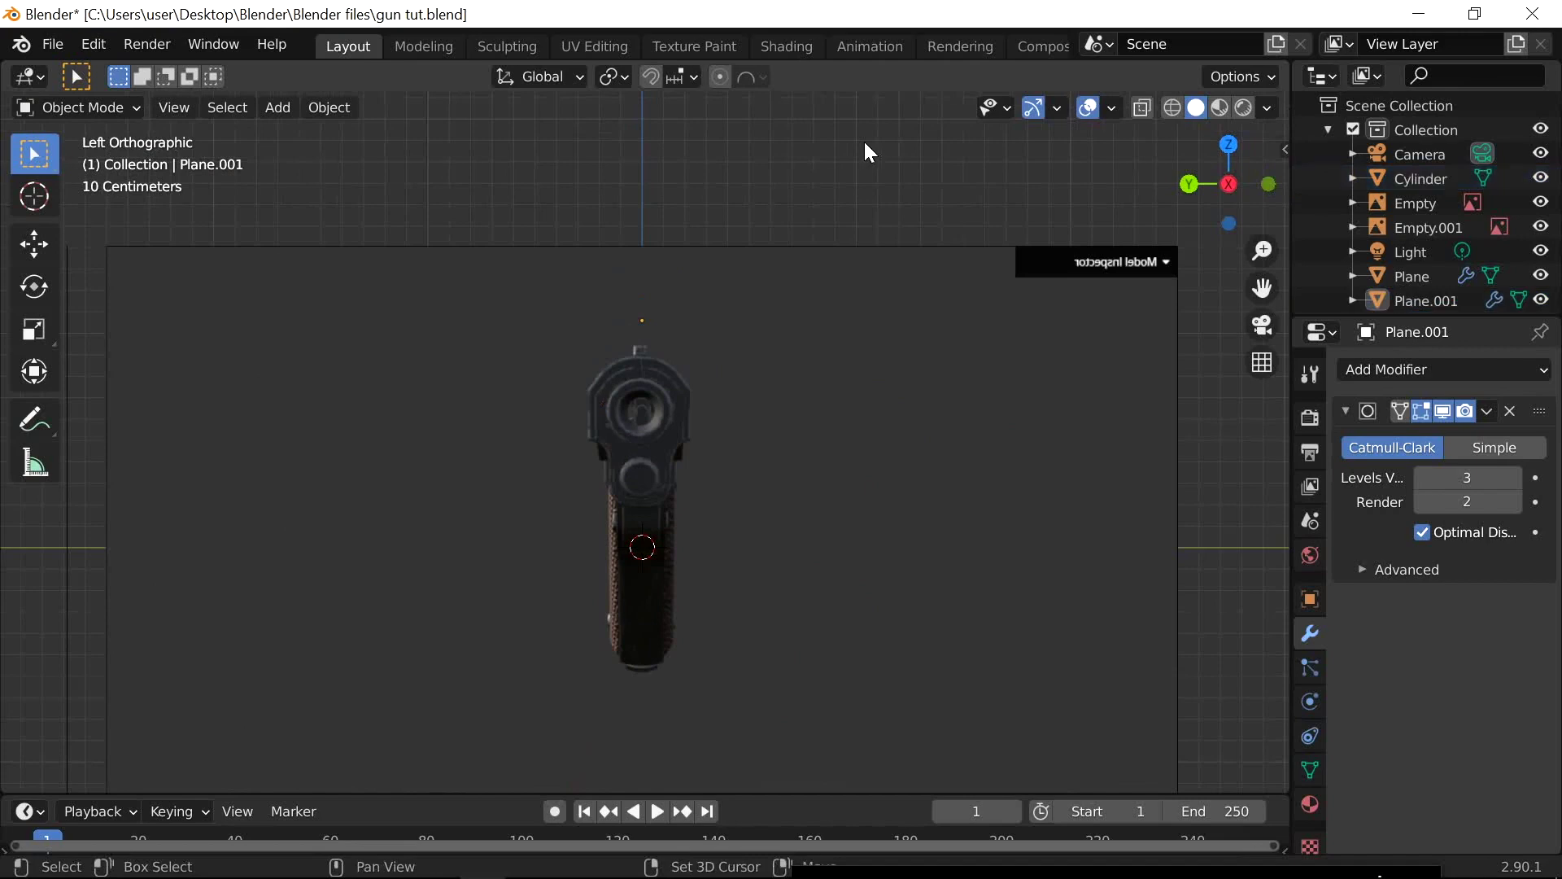
# Add a plane at the world origin and rotate it 90° about the global Y axis so it stands upright
pyautogui.hotkey('shift', 'a')
pyautogui.click(997, 140)
pyautogui.moveTo(887, 335); pyautogui.dragTo(821, 478, button='middle')
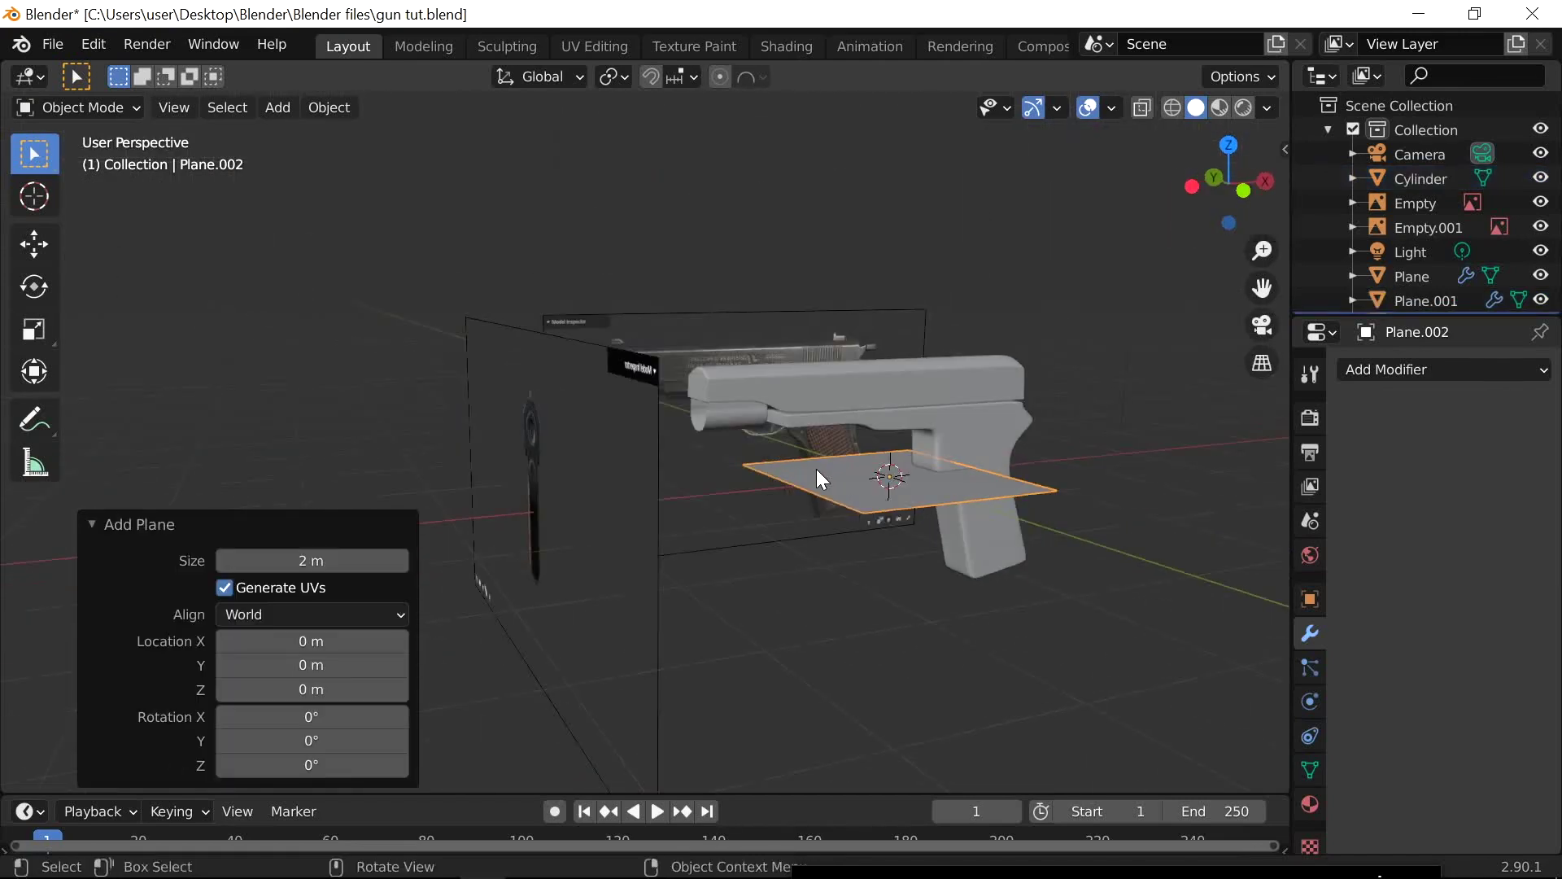
pyautogui.press('r')
pyautogui.press('y')
pyautogui.write('90')
pyautogui.press('Return')
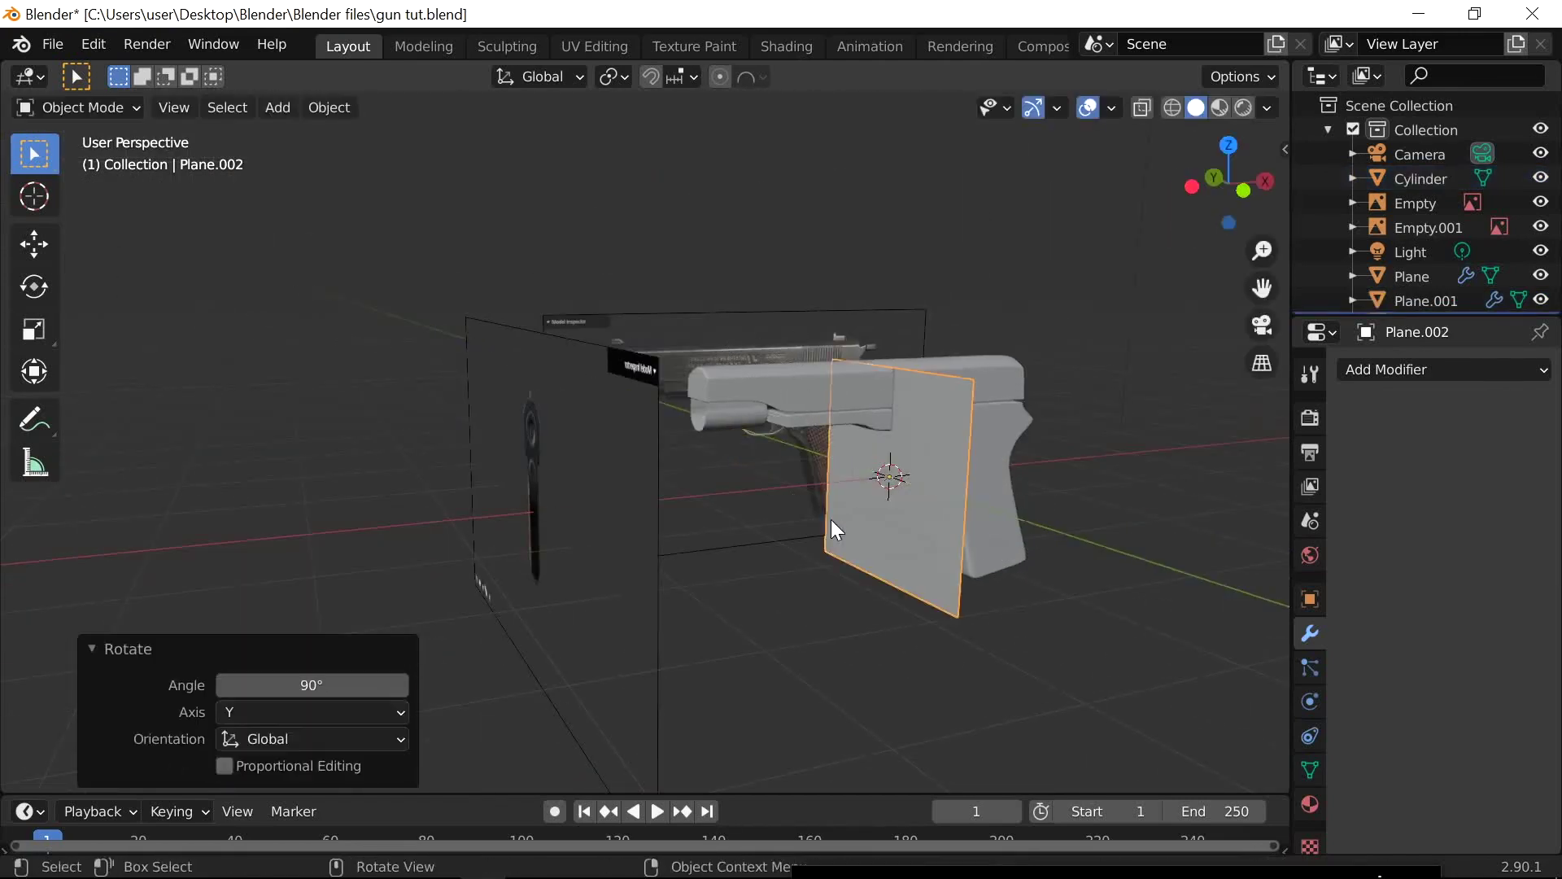
# Move the upright plane about -3.77 m along the global X axis, in front of the muzzle reference
pyautogui.press('g')
pyautogui.press('x')
pyautogui.click(529, 590)
# Scale the plane down in the Left Orthographic view and raise it about 0.52 m along Z over the muzzle
pyautogui.click(1191, 186)
pyautogui.scroll(2, 904, 466)
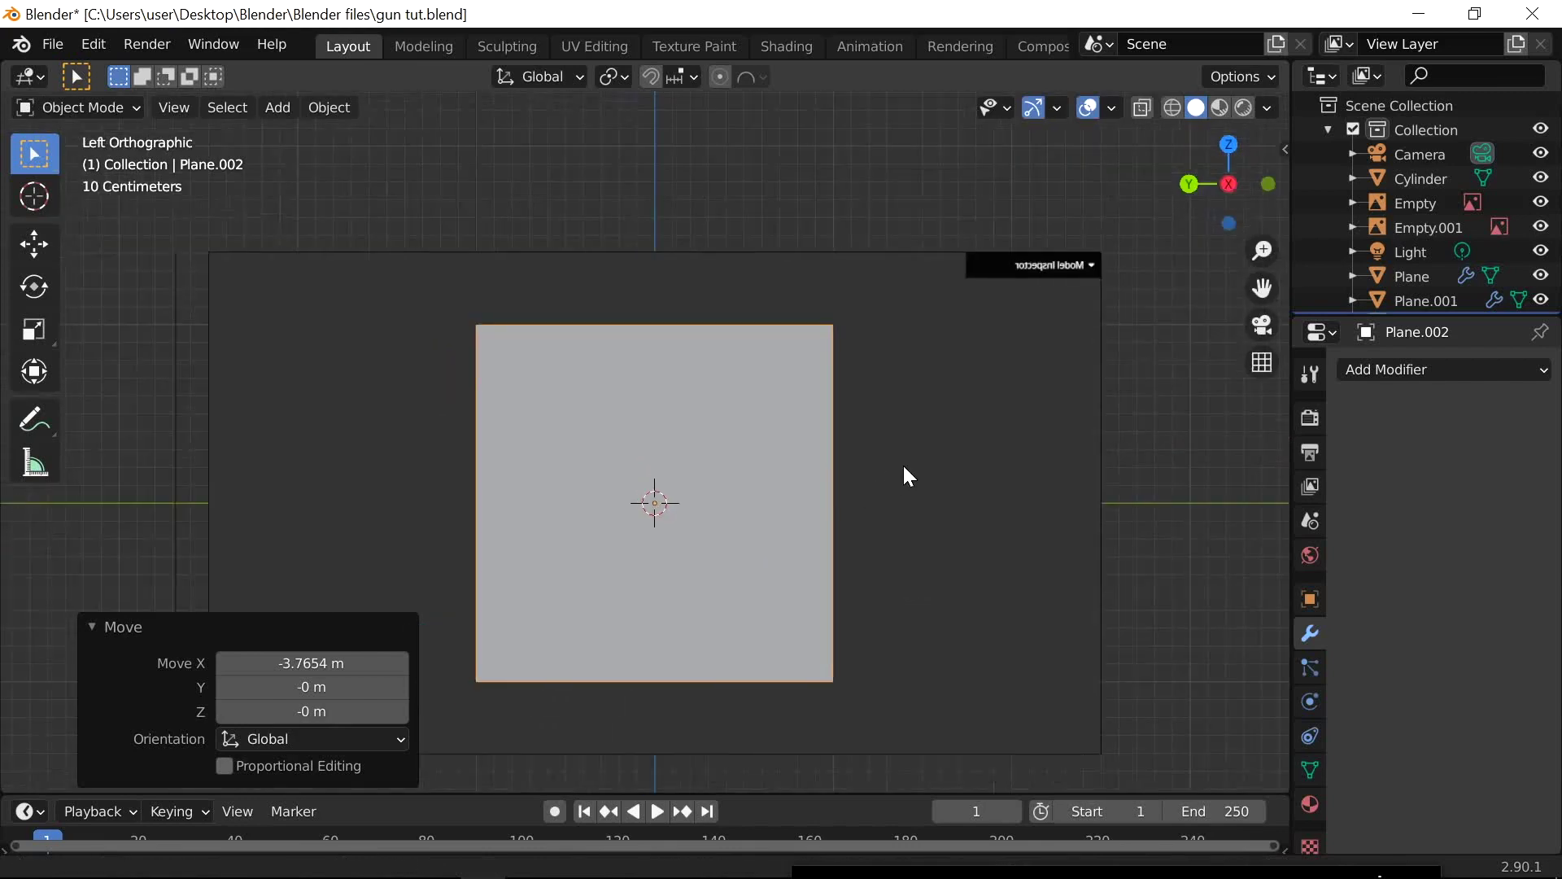
pyautogui.press('s')
pyautogui.click(812, 472)
pyautogui.press('g')
pyautogui.press('x')
pyautogui.press('z')
pyautogui.click(781, 437)
pyautogui.scroll(4, 782, 437)
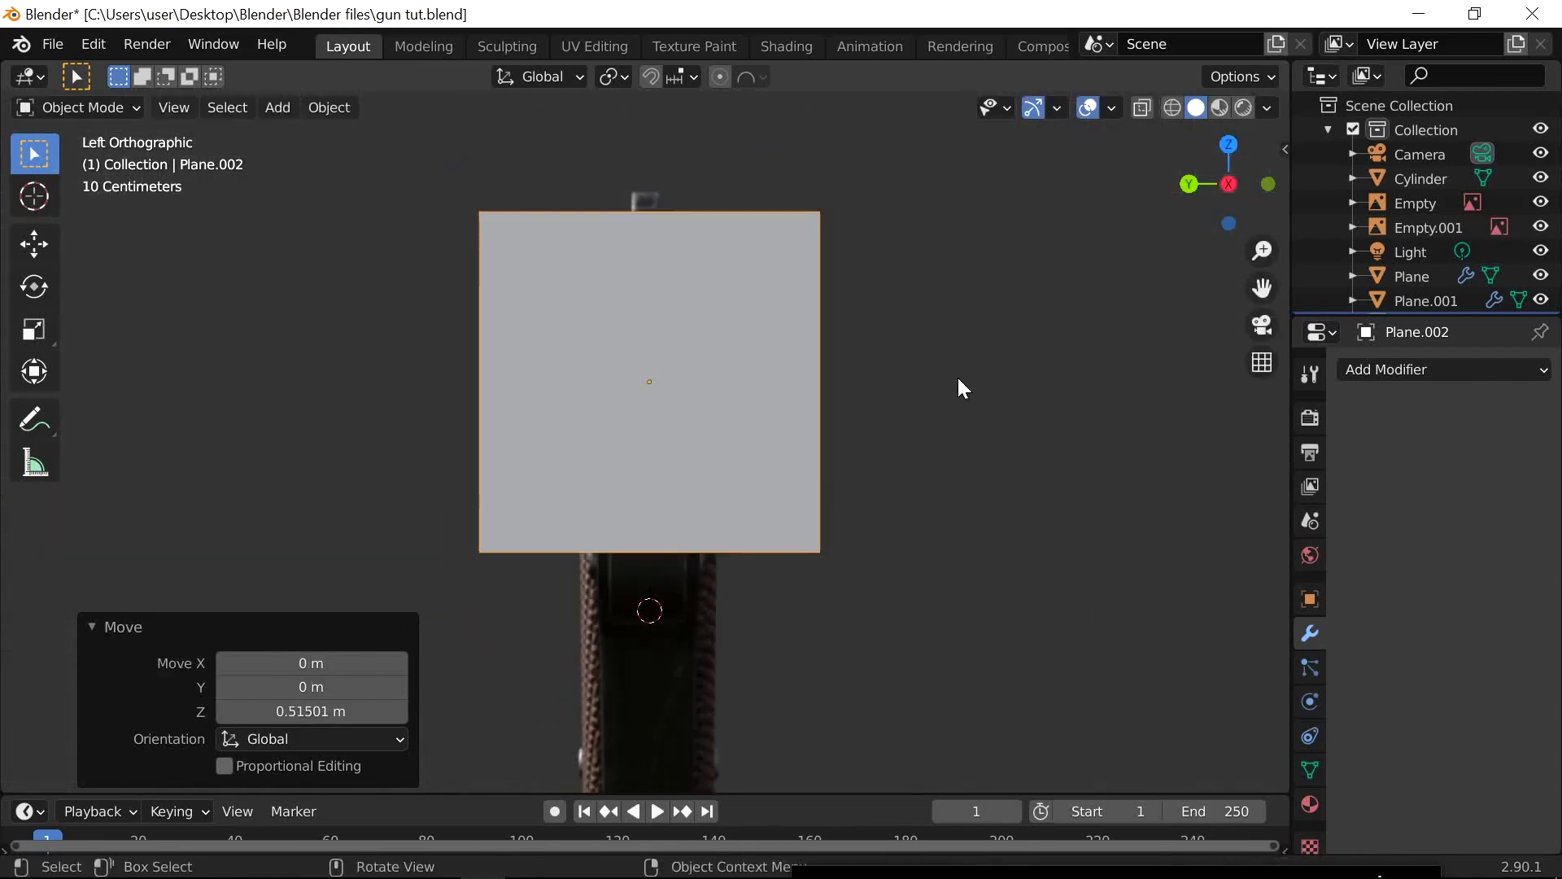
# Scale the plane uniformly by 0.46 so it is narrower than the reference slide
pyautogui.press('s')
pyautogui.click(802, 382)
pyautogui.scroll(2, 793, 399)
pyautogui.keyDown('shift'); pyautogui.moveTo(788, 413); pyautogui.dragTo(798, 459, button='middle'); pyautogui.keyUp('shift')
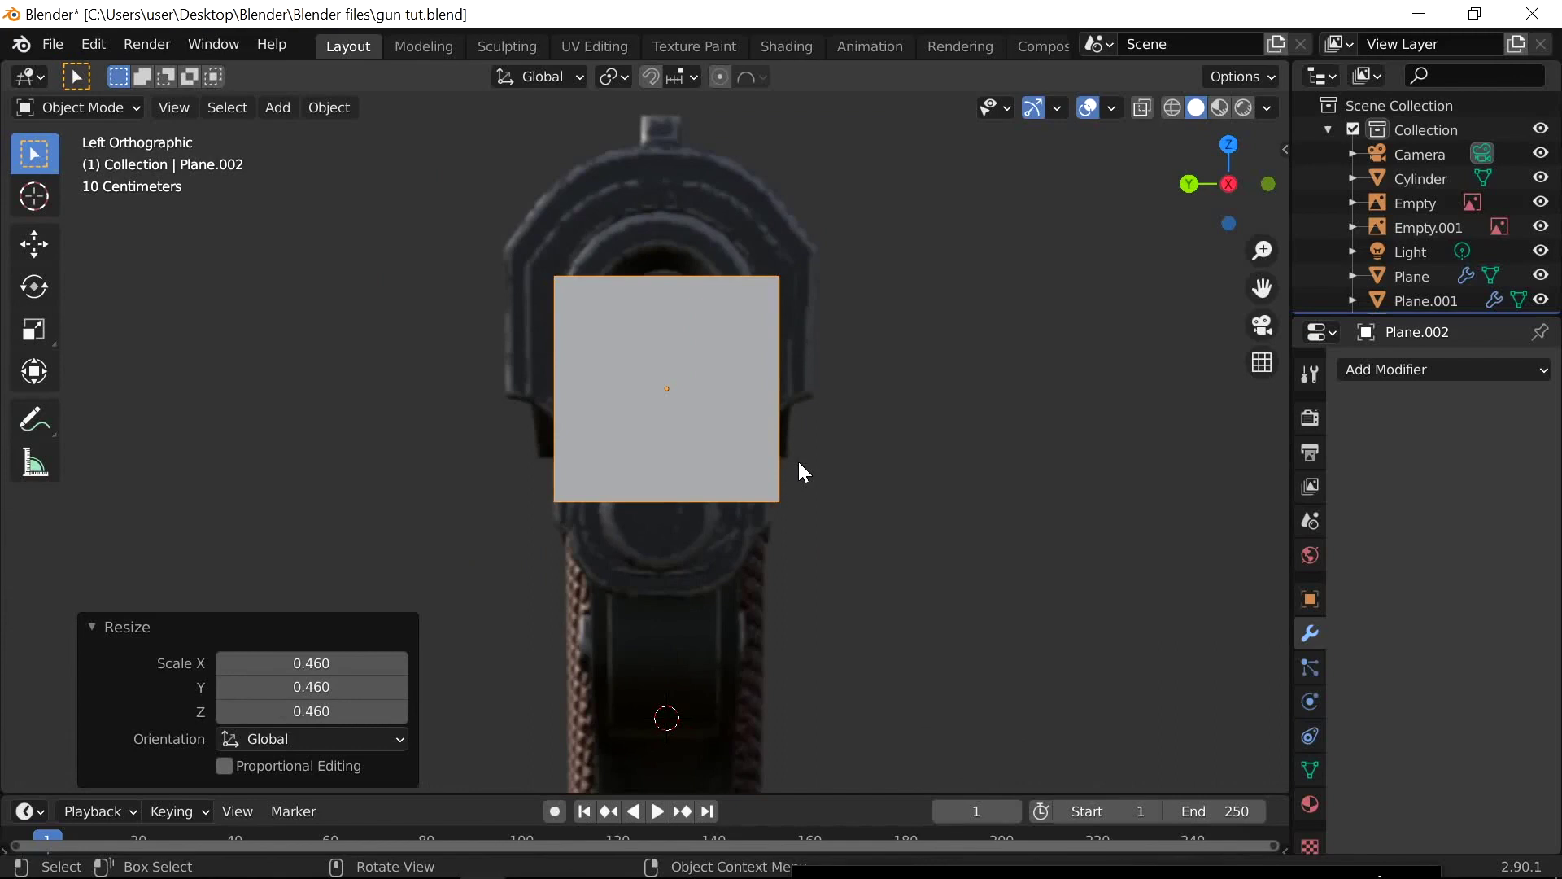
# Delete the plane's two vertices on the negative Y side, leaving a single vertical edge
pyautogui.press('Tab')
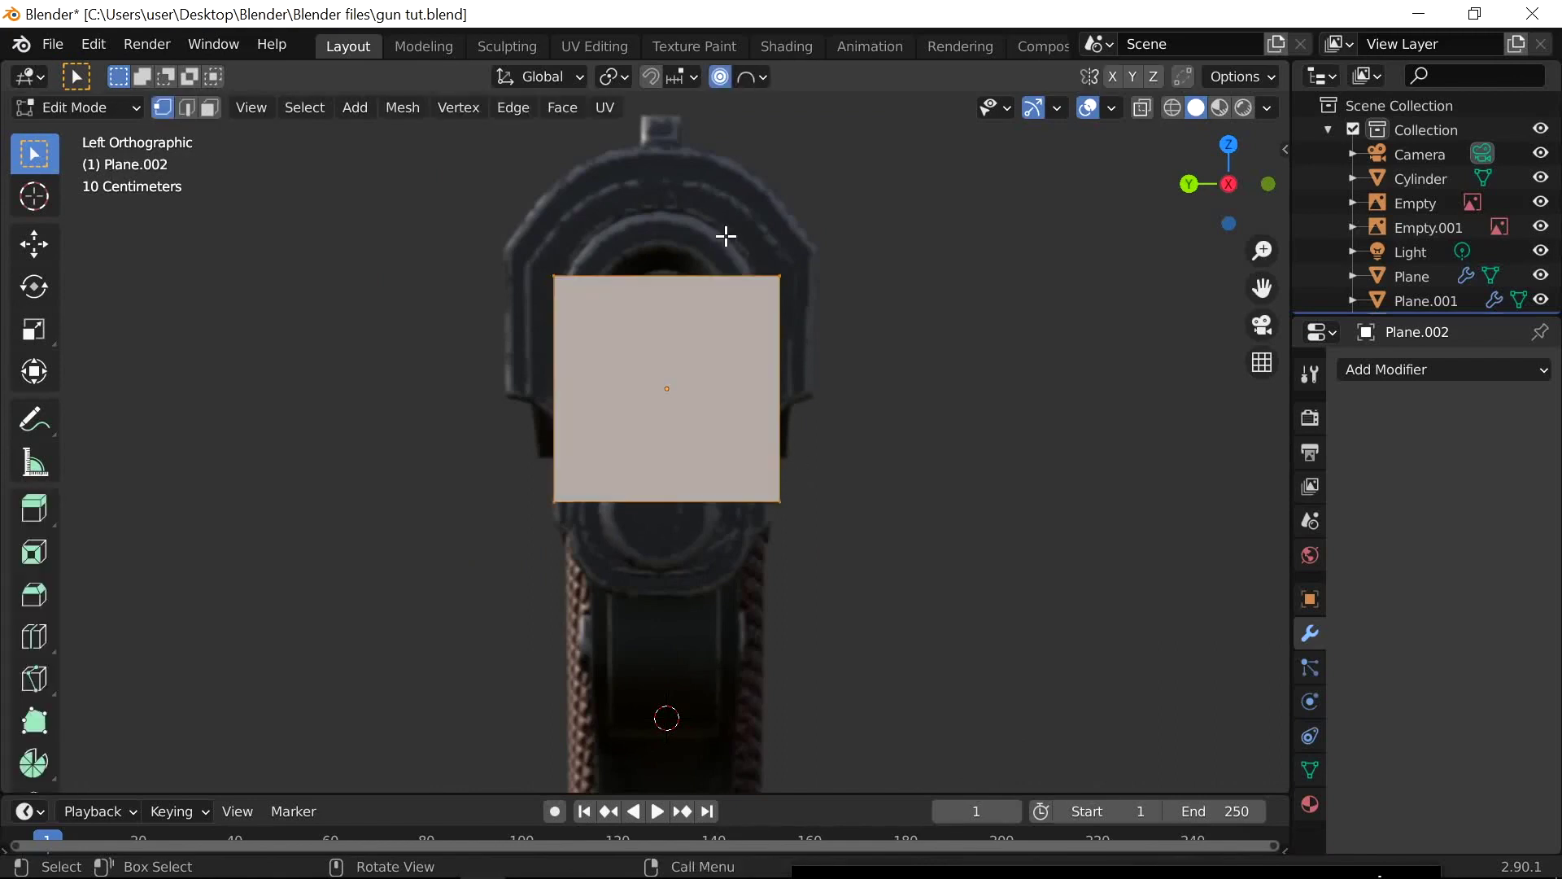
pyautogui.moveTo(737, 251); pyautogui.dragTo(840, 330)
pyautogui.keyDown('shift'); pyautogui.moveTo(755, 439); pyautogui.dragTo(847, 546); pyautogui.keyUp('shift')
pyautogui.press('x')
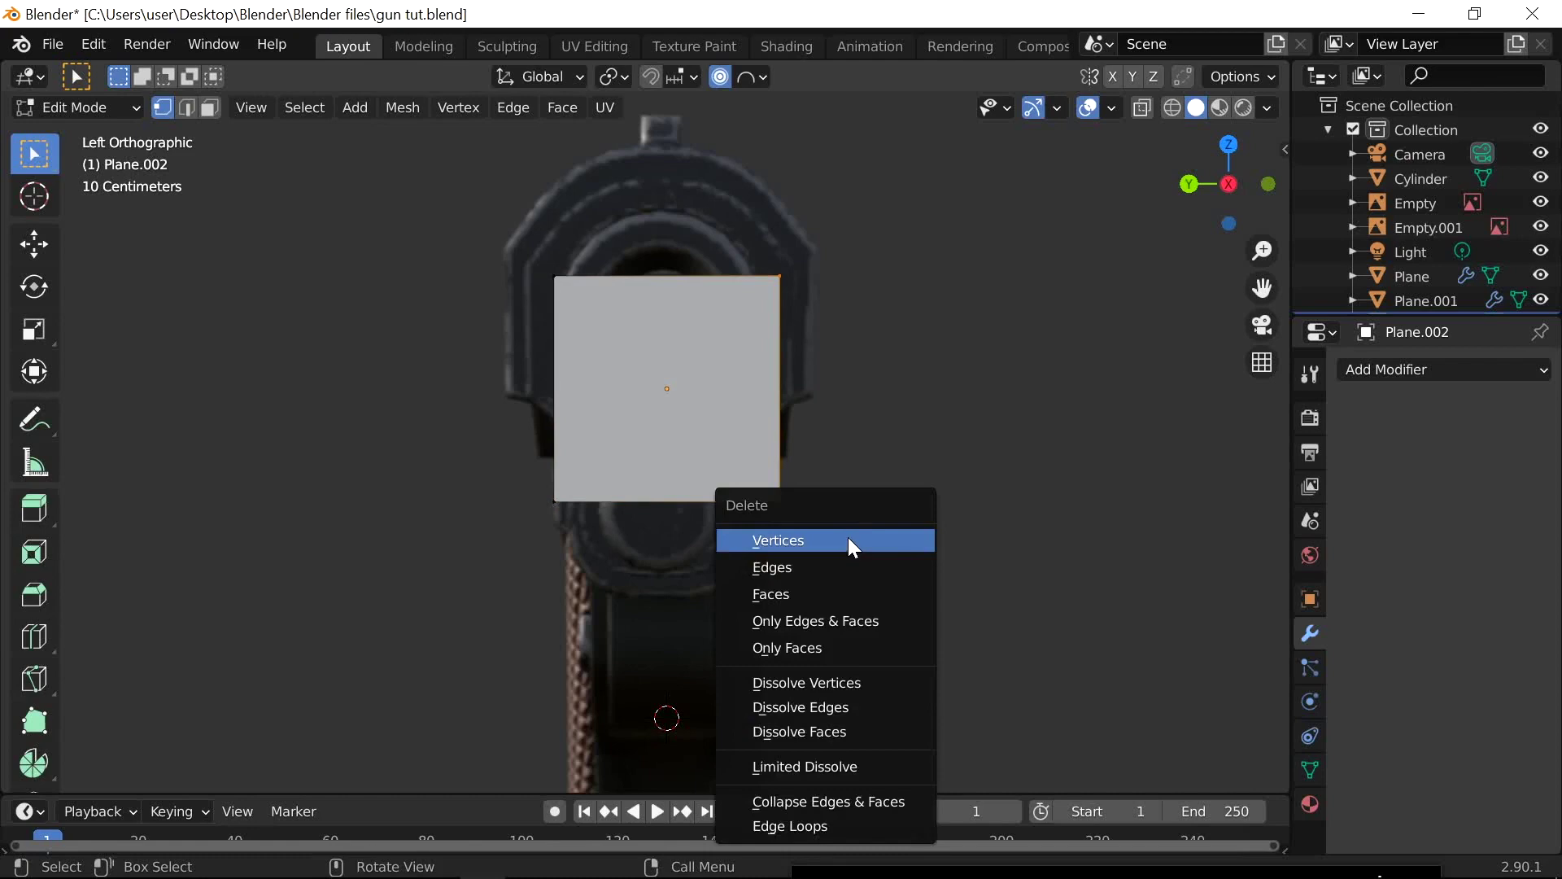
pyautogui.click(848, 540)
# Select the remaining vertical edge and add a Mirror modifier to the plane
pyautogui.moveTo(521, 223); pyautogui.dragTo(656, 541)
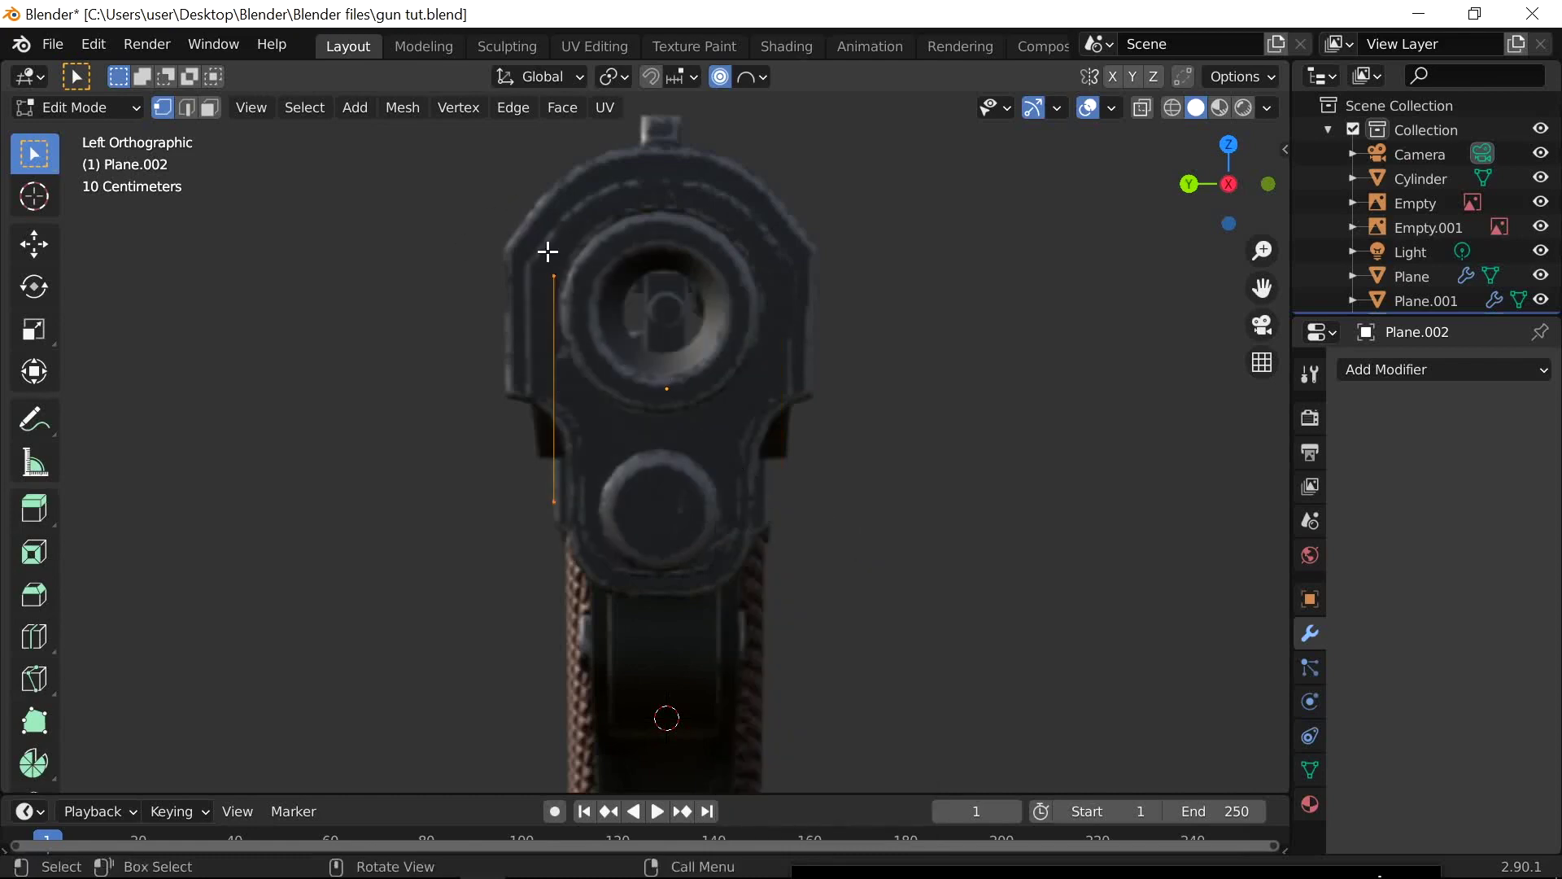
pyautogui.click(1410, 371)
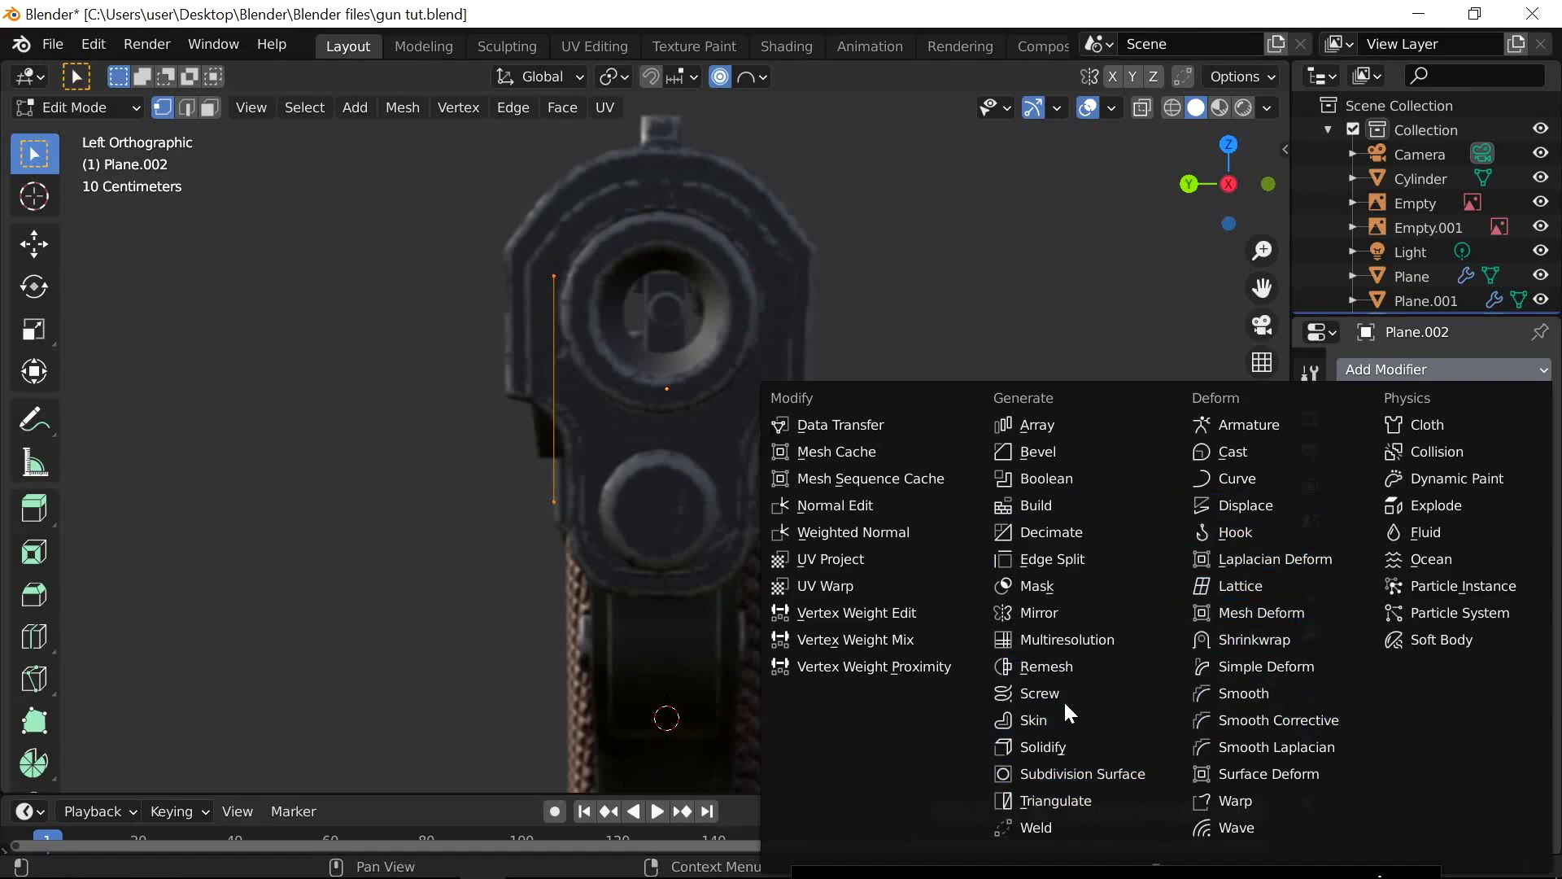
pyautogui.click(1071, 611)
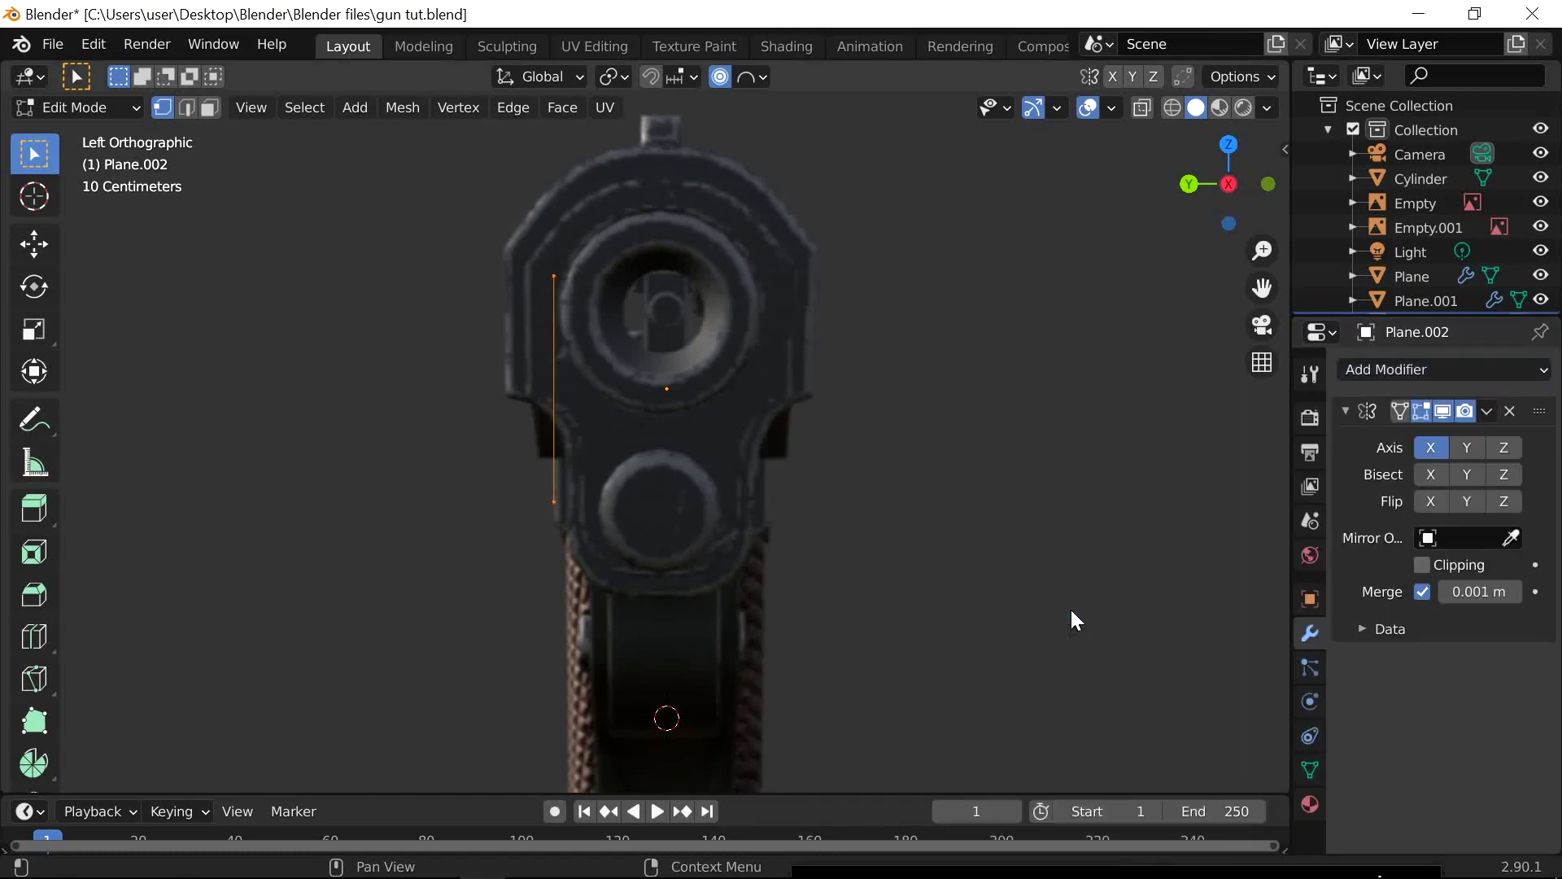
# Set the Mirror modifier to mirror across the Y axis only and enable Clipping
pyautogui.click(1432, 448)
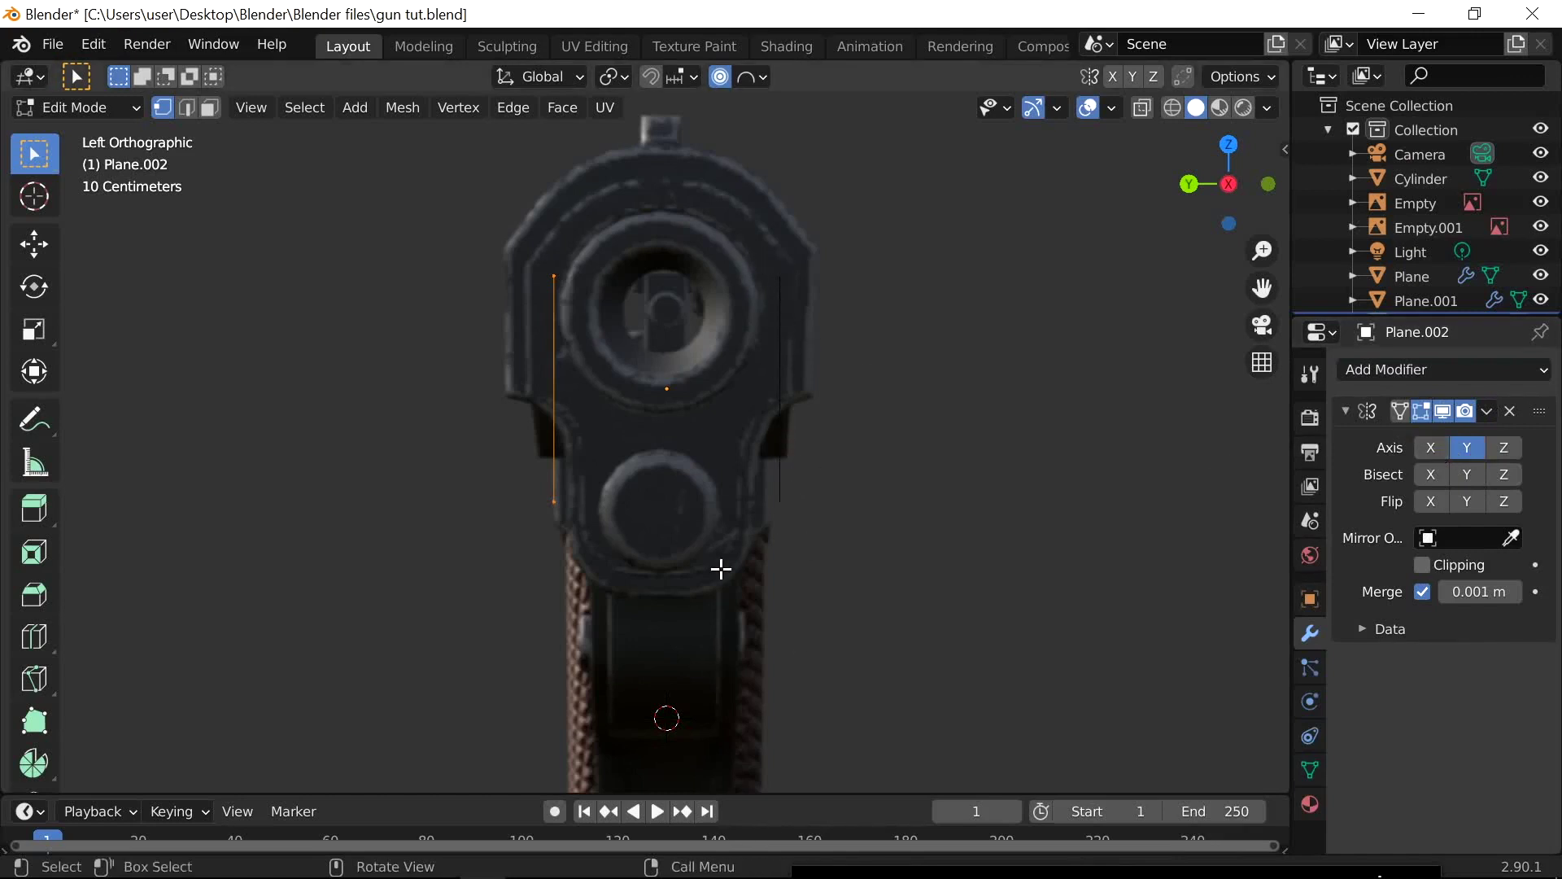
pyautogui.click(1423, 565)
pyautogui.scroll(2, 698, 429)
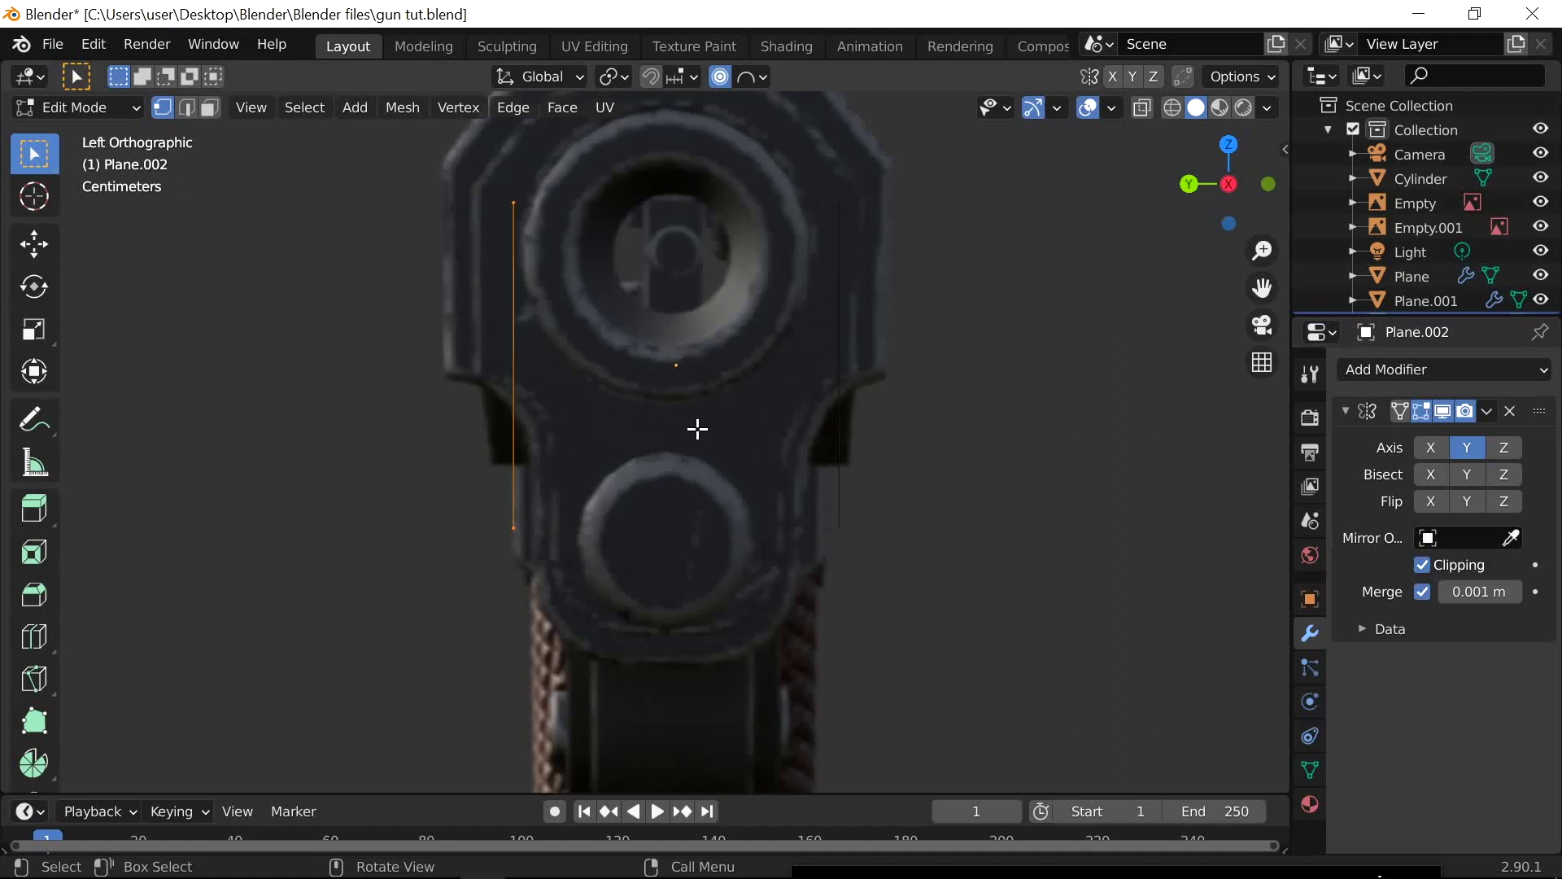
pyautogui.keyDown('shift'); pyautogui.moveTo(745, 424); pyautogui.dragTo(749, 446, button='middle'); pyautogui.keyUp('shift')
pyautogui.moveTo(499, 228); pyautogui.dragTo(636, 316)
pyautogui.press('g')
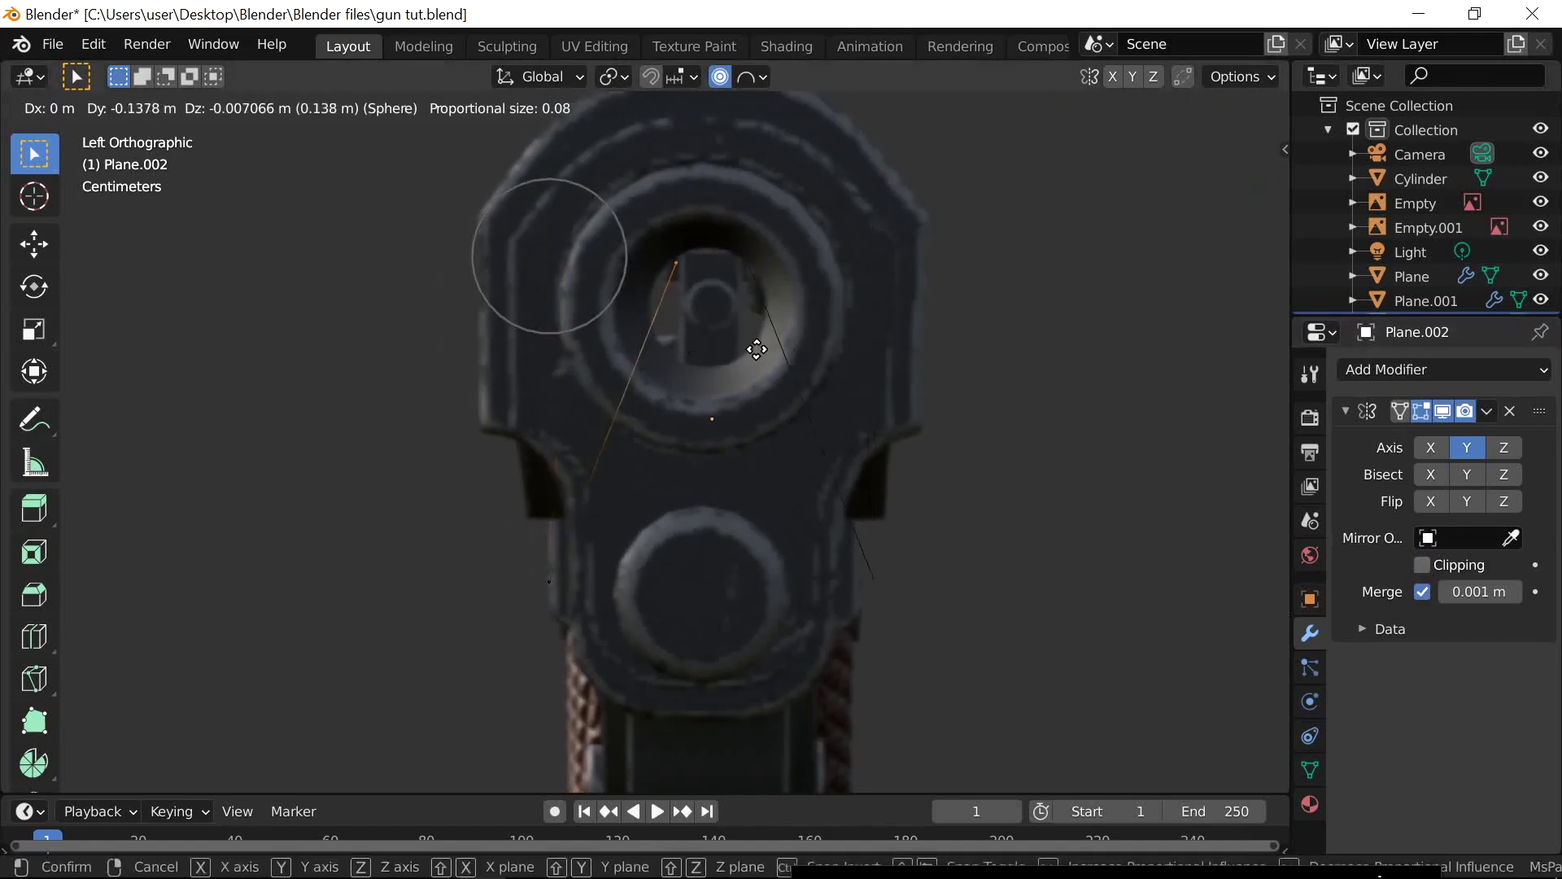
pyautogui.rightClick(792, 447)
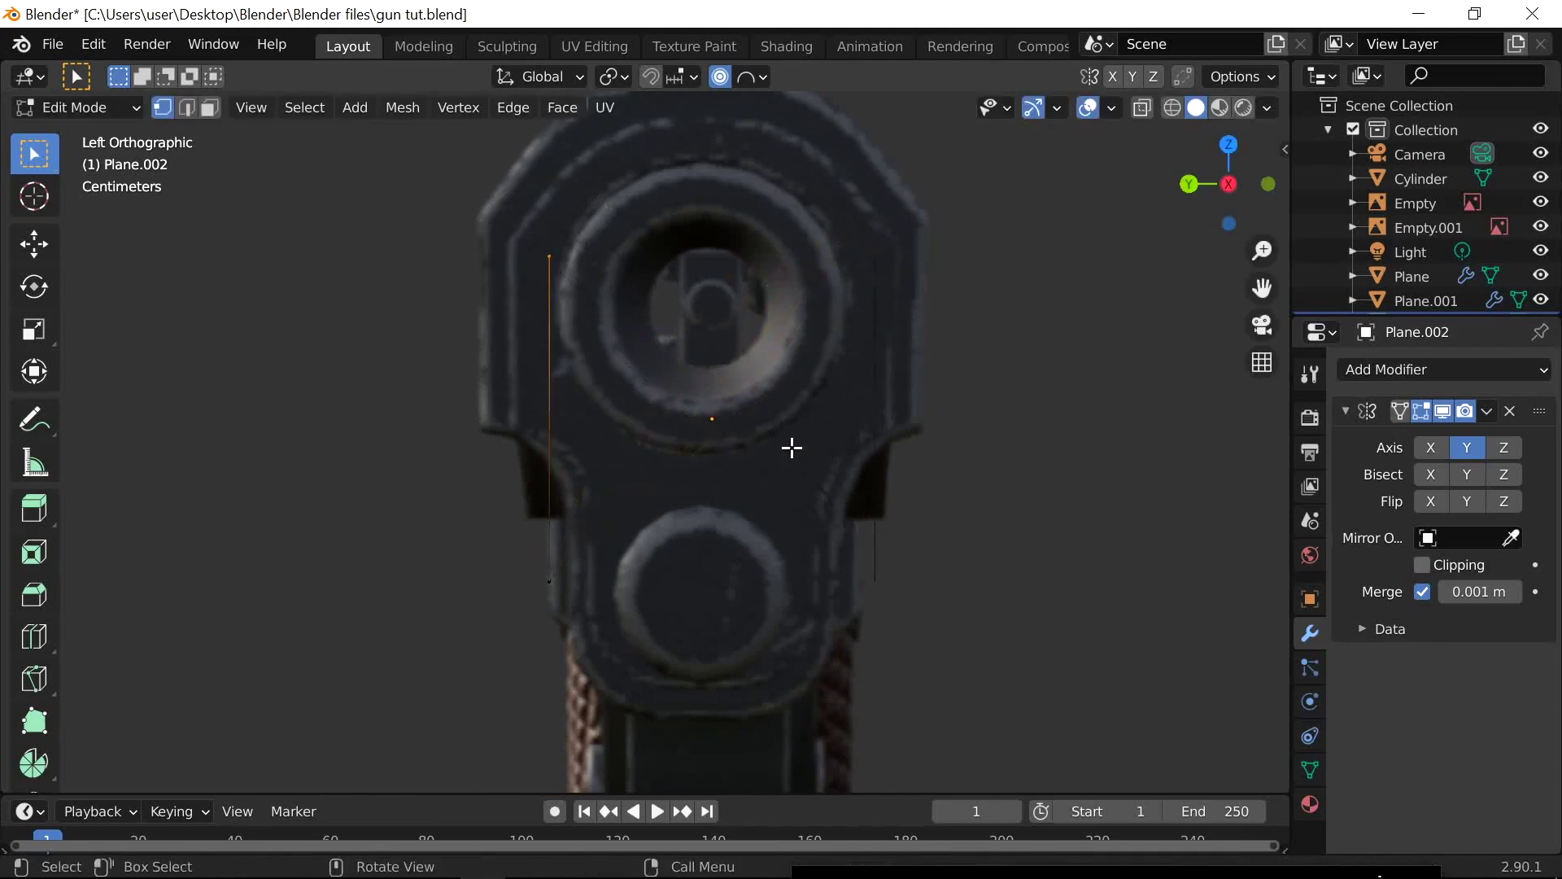
pyautogui.press('g')
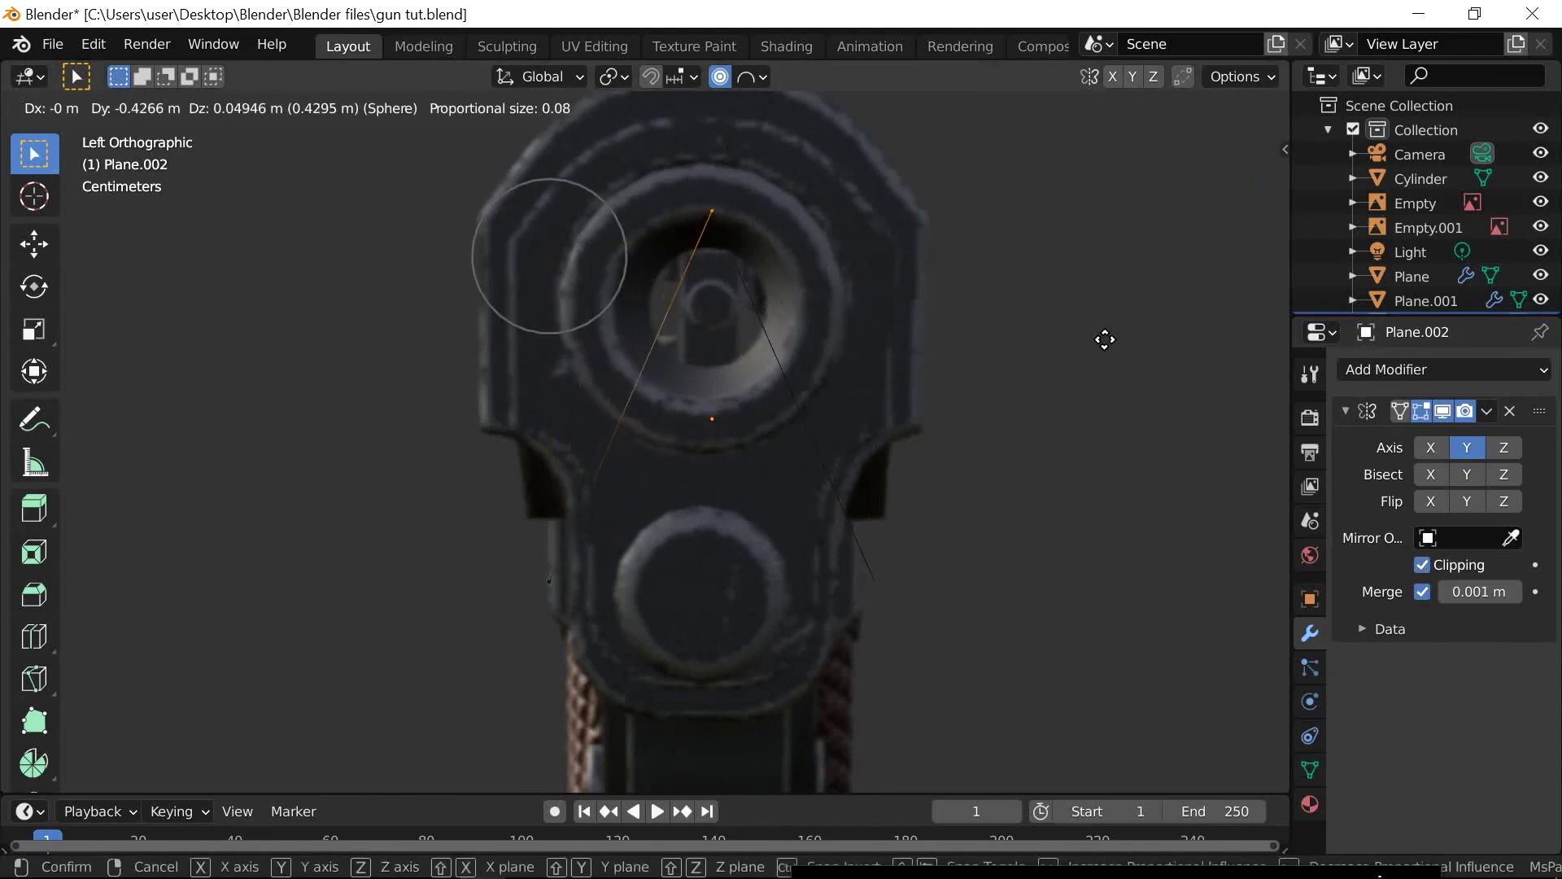
pyautogui.press('Escape')
# Raise the whole edge so its upper end reaches the slide's top, and move the upper vertex onto the mirror centre line
pyautogui.keyDown('shift'); pyautogui.moveTo(900, 359); pyautogui.dragTo(892, 464, button='middle'); pyautogui.keyUp('shift')
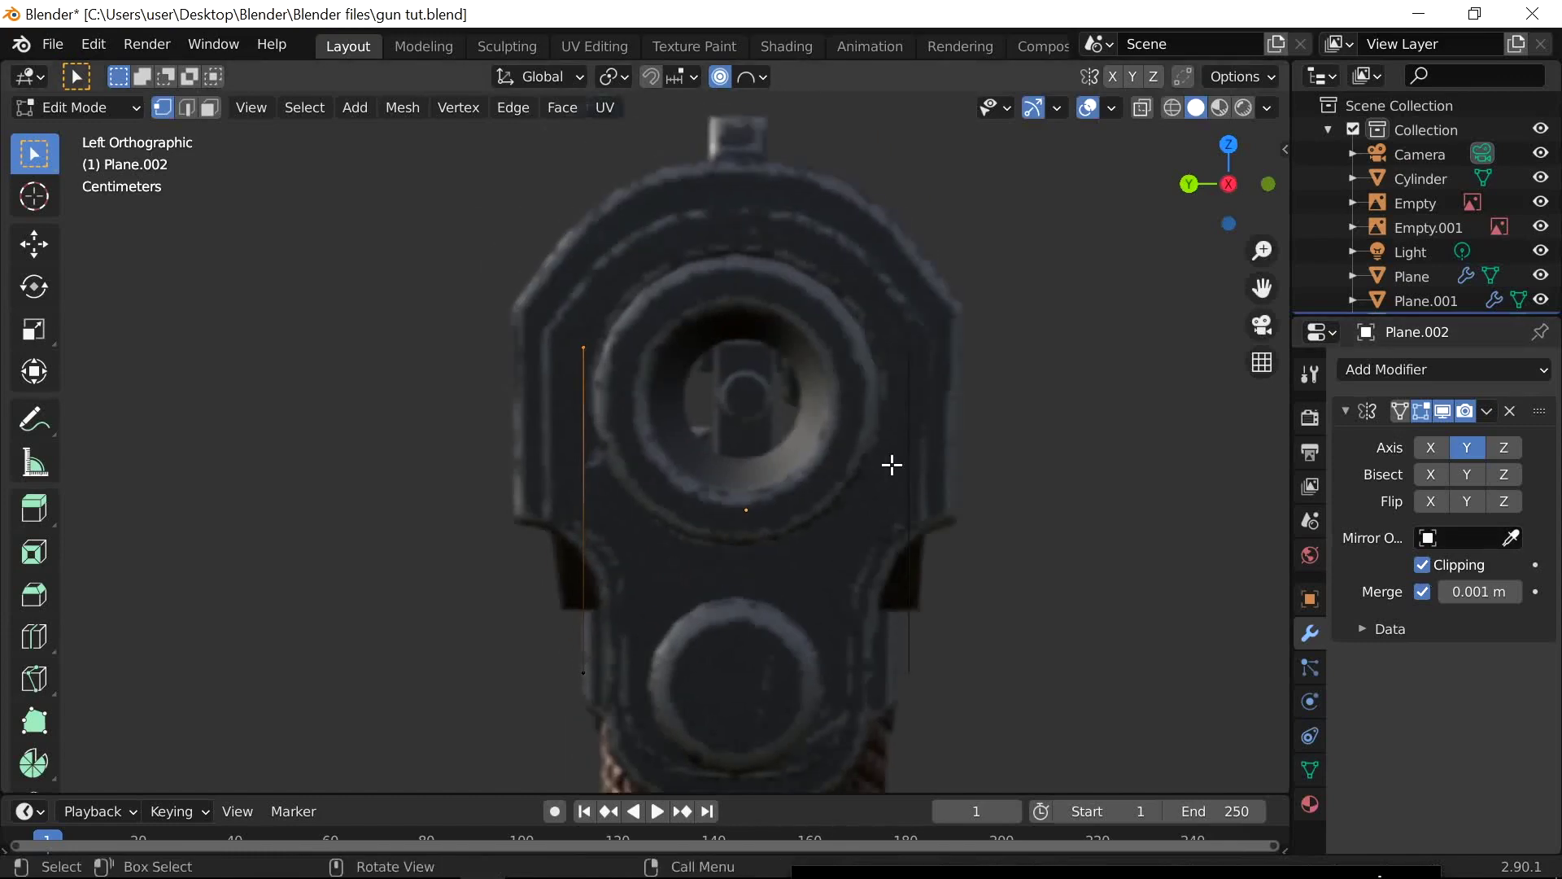
pyautogui.click(643, 673)
pyautogui.keyDown('shift'); pyautogui.moveTo(513, 295); pyautogui.dragTo(642, 368); pyautogui.keyUp('shift')
pyautogui.press('g')
pyautogui.click(772, 231)
pyautogui.moveTo(666, 161); pyautogui.dragTo(713, 195)
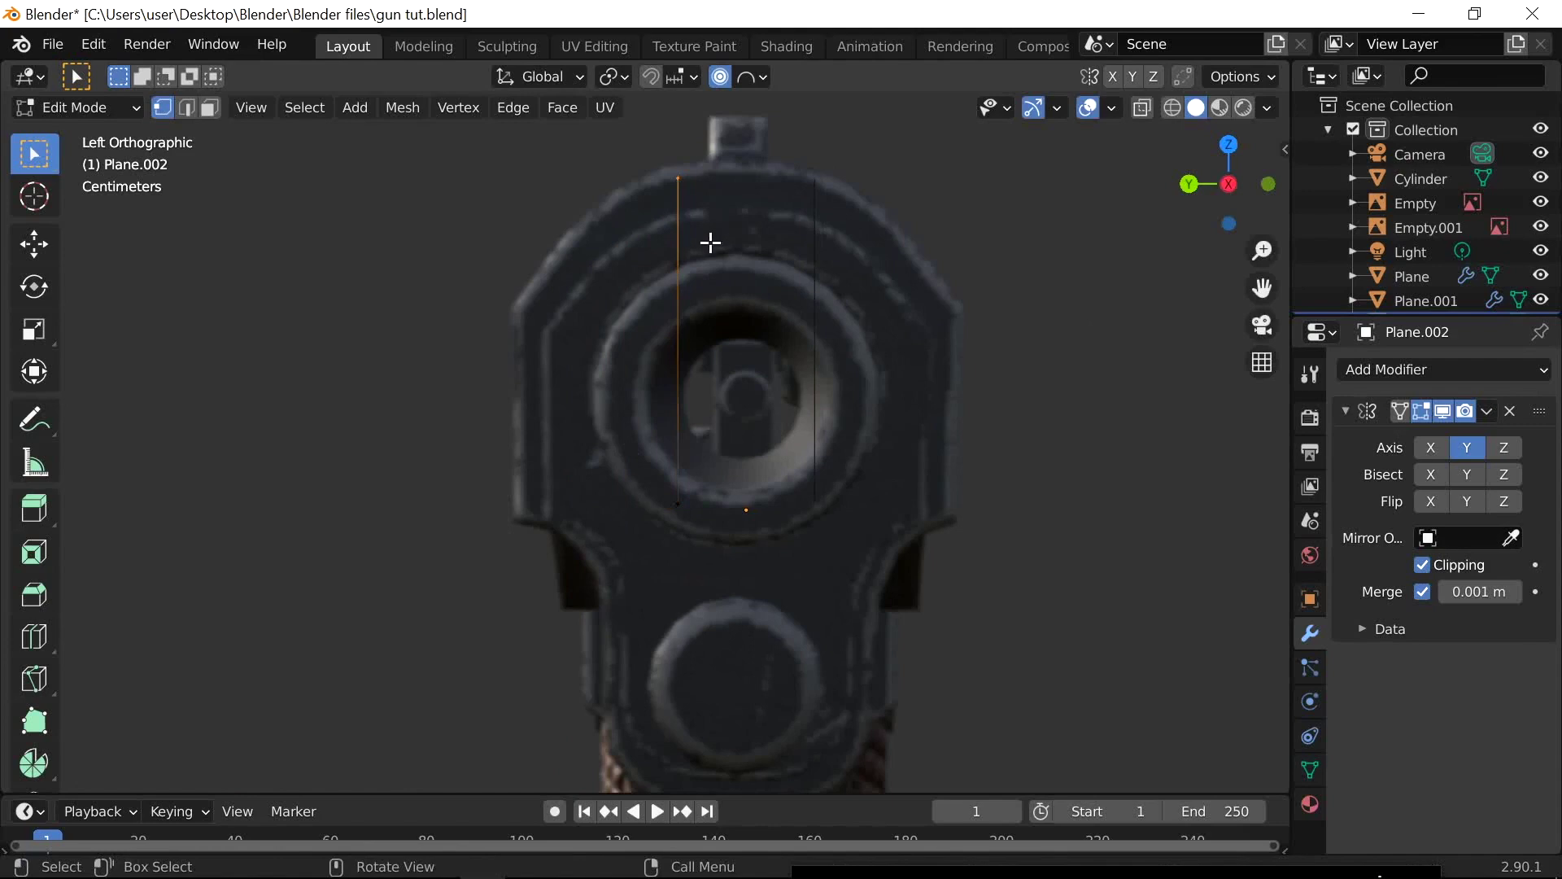
pyautogui.press('g')
pyautogui.click(801, 236)
# Return to Object Mode and select the front-view reference image
pyautogui.scroll(2, 827, 464)
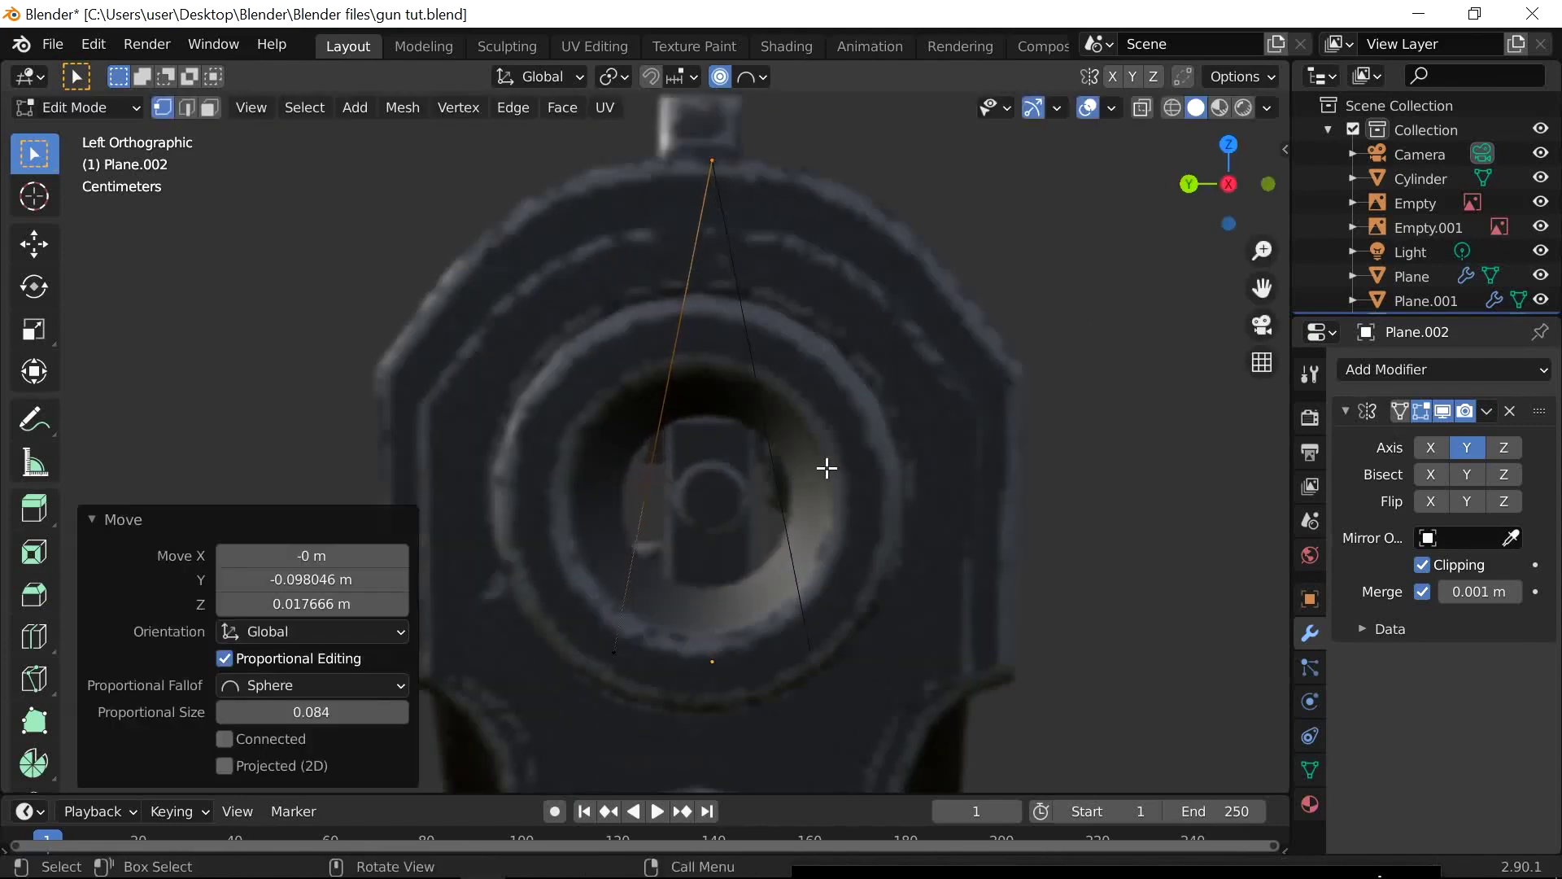
pyautogui.press('Tab')
pyautogui.click(908, 363)
pyautogui.press('g')
pyautogui.press('x')
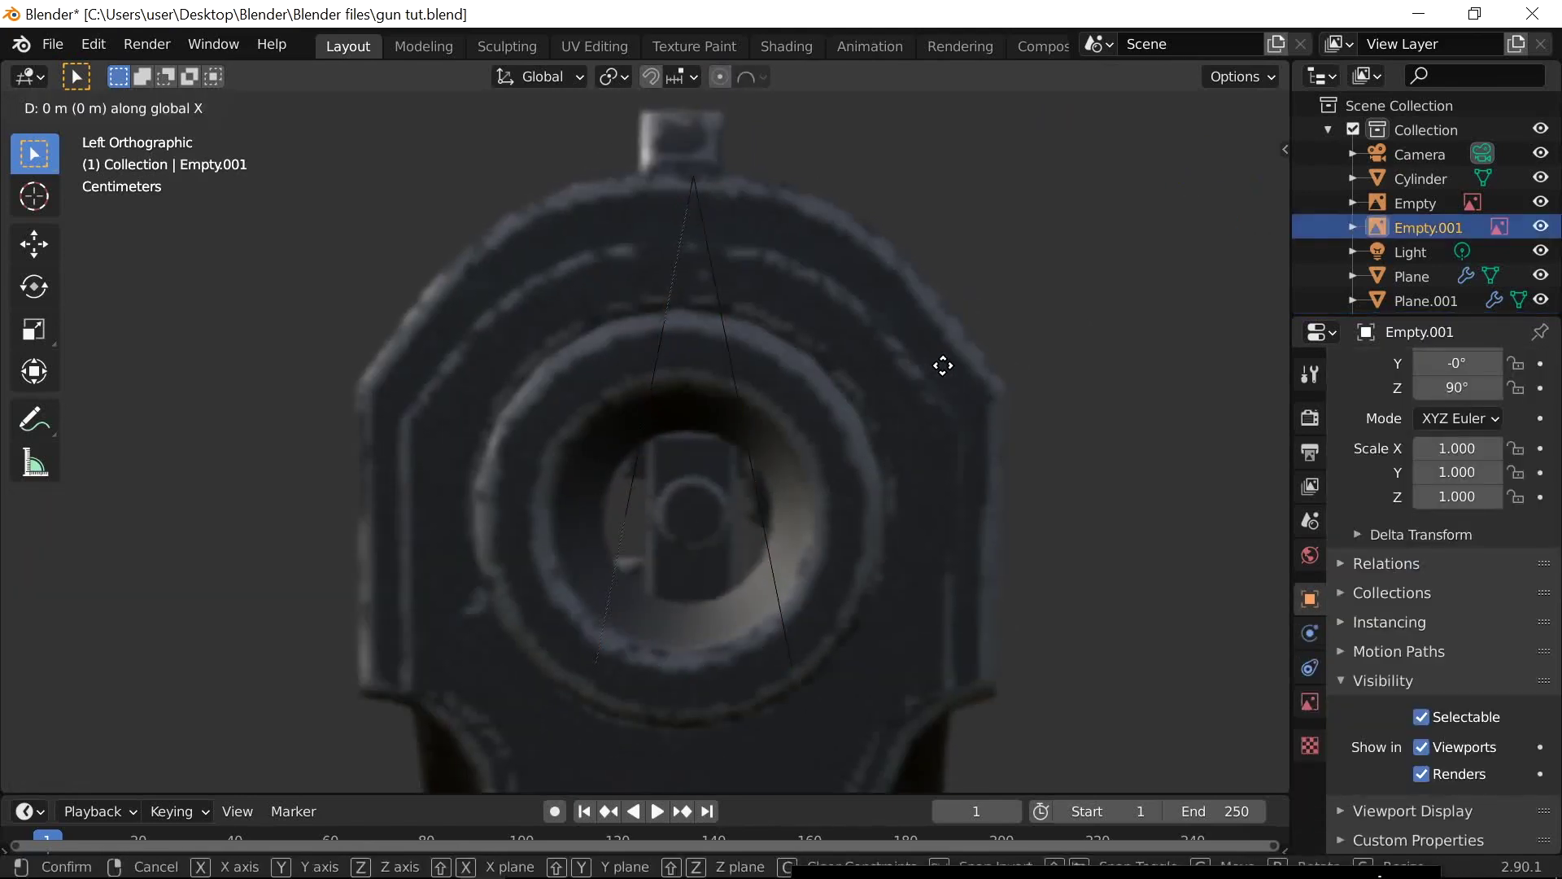
pyautogui.rightClick(993, 369)
pyautogui.scroll(-10, 931, 515)
pyautogui.press('g')
pyautogui.rightClick(827, 481)
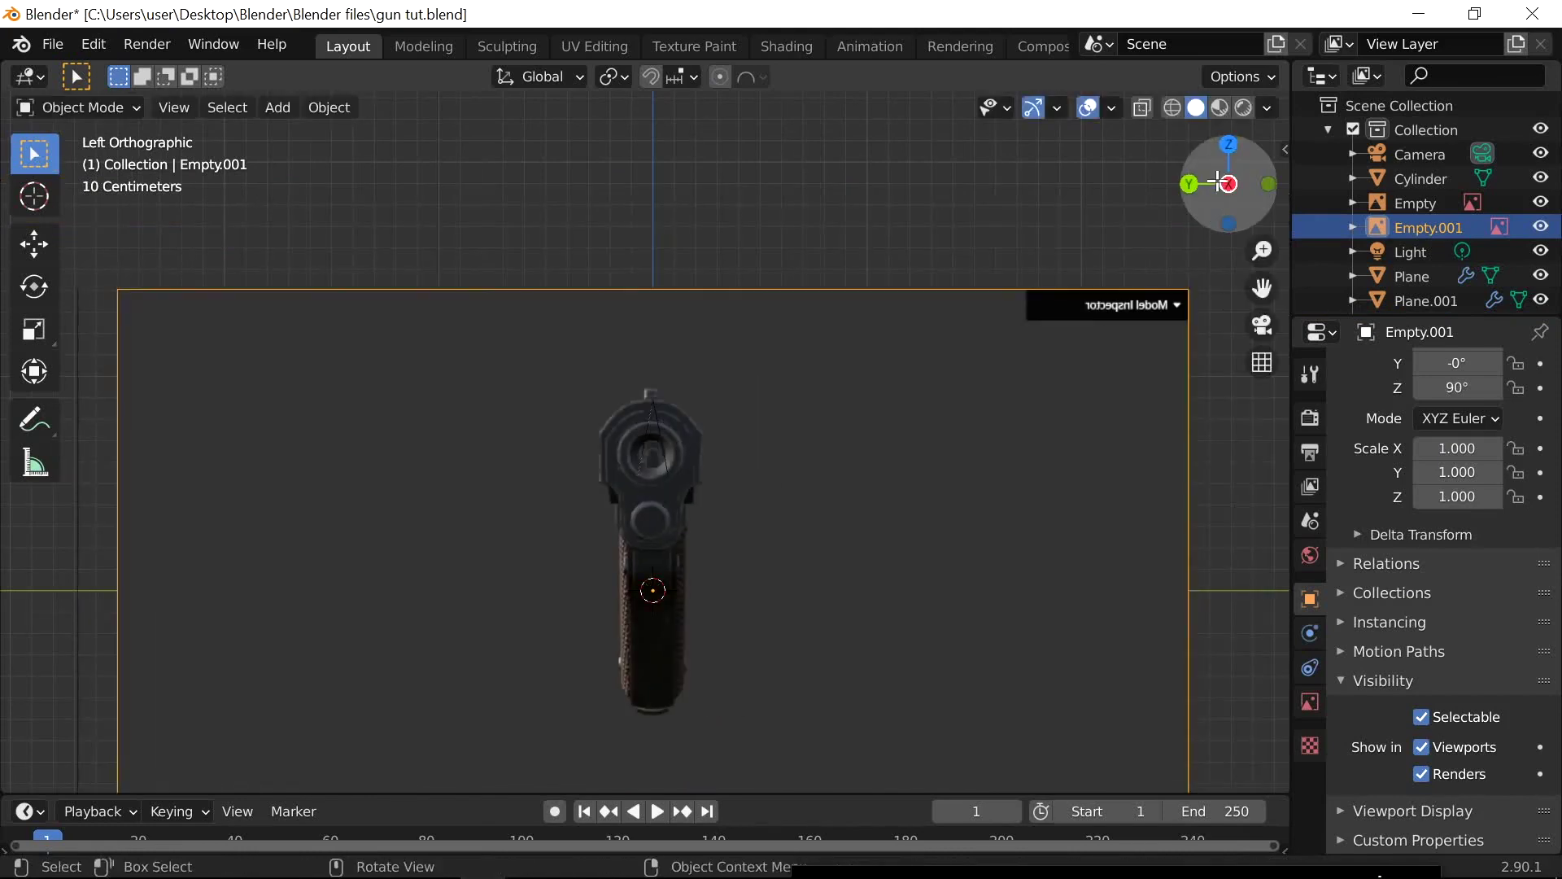
# Move the front reference image about -0.01 m along Y to centre it on the mirrored plane
pyautogui.click(1227, 184)
pyautogui.click(1189, 184)
pyautogui.scroll(8, 837, 448)
pyautogui.press('g')
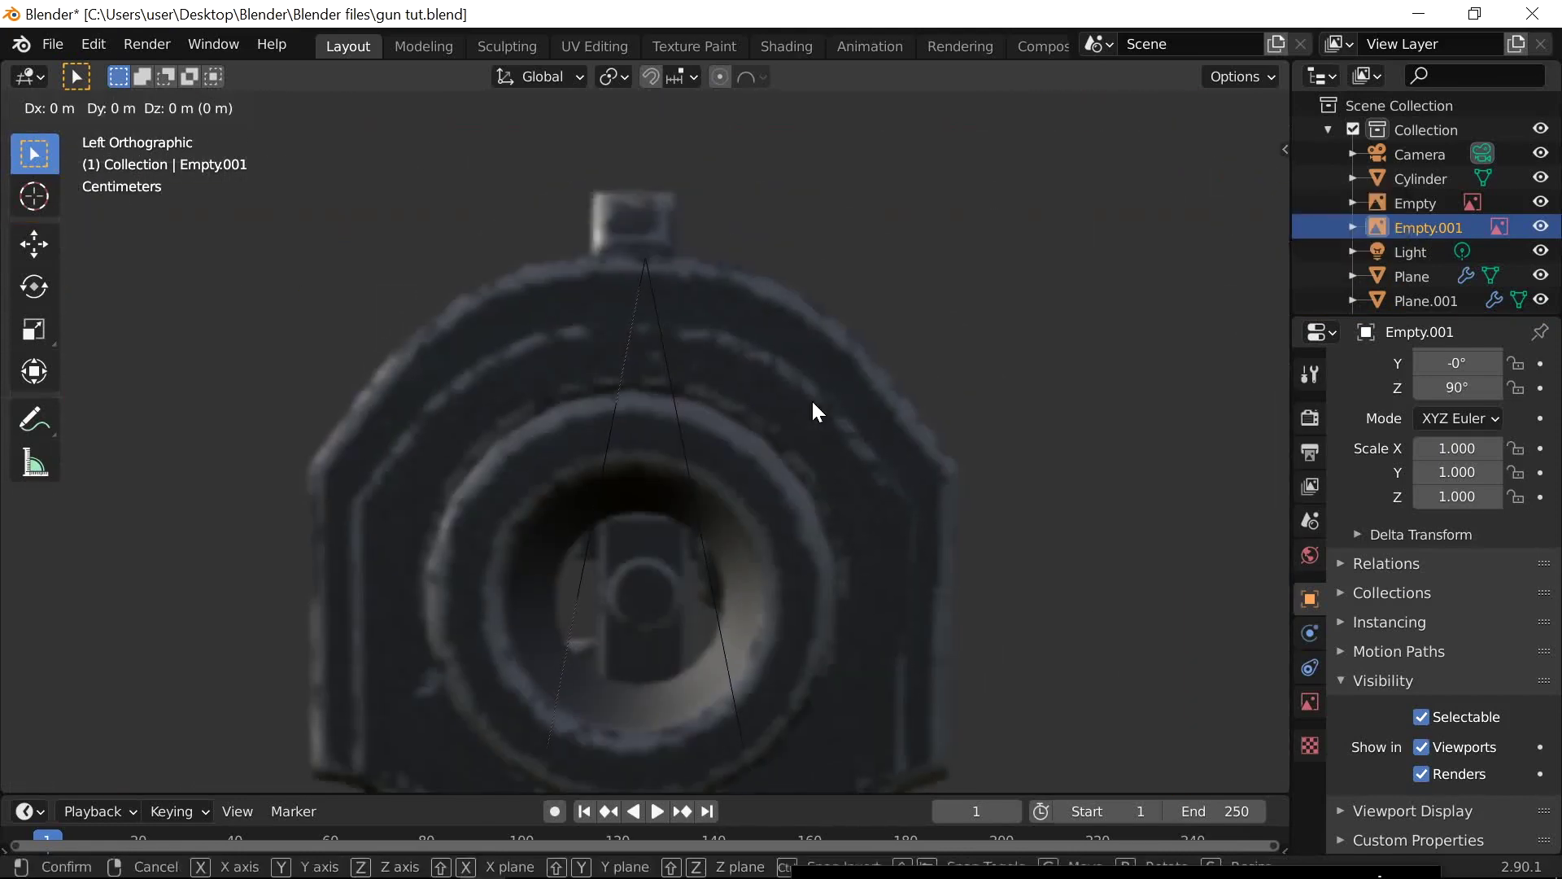
pyautogui.press('x')
pyautogui.press('y')
pyautogui.click(823, 404)
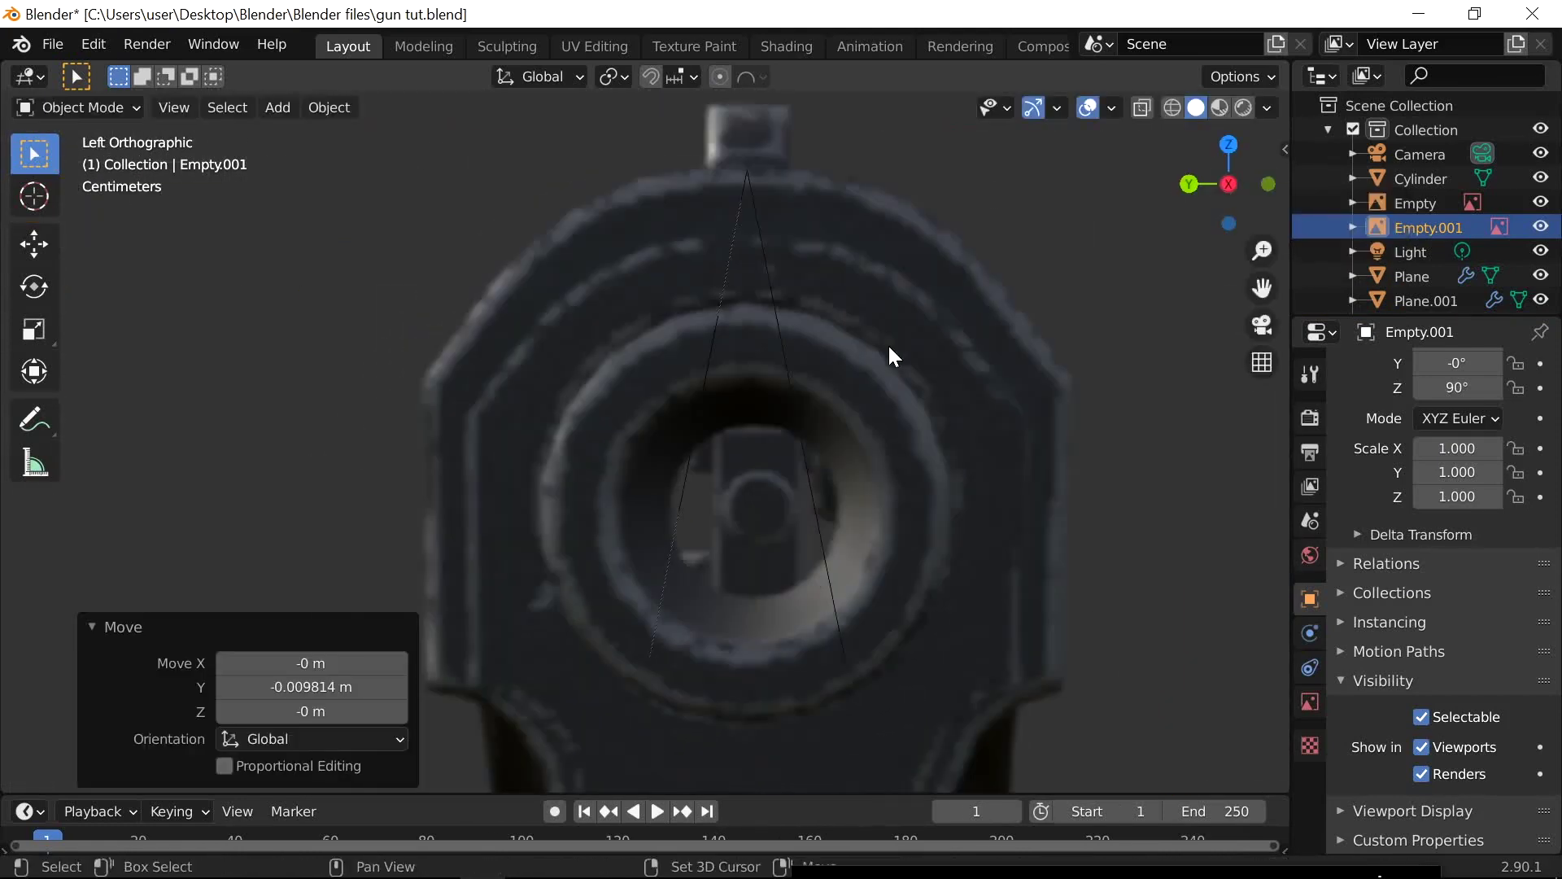
# Edit the mirrored plane and move its lower vertex about 0.17 m in Y and 0.206 m in Z to the slide's shoulder corner
pyautogui.click(665, 531)
pyautogui.click(666, 531)
pyautogui.press('Tab')
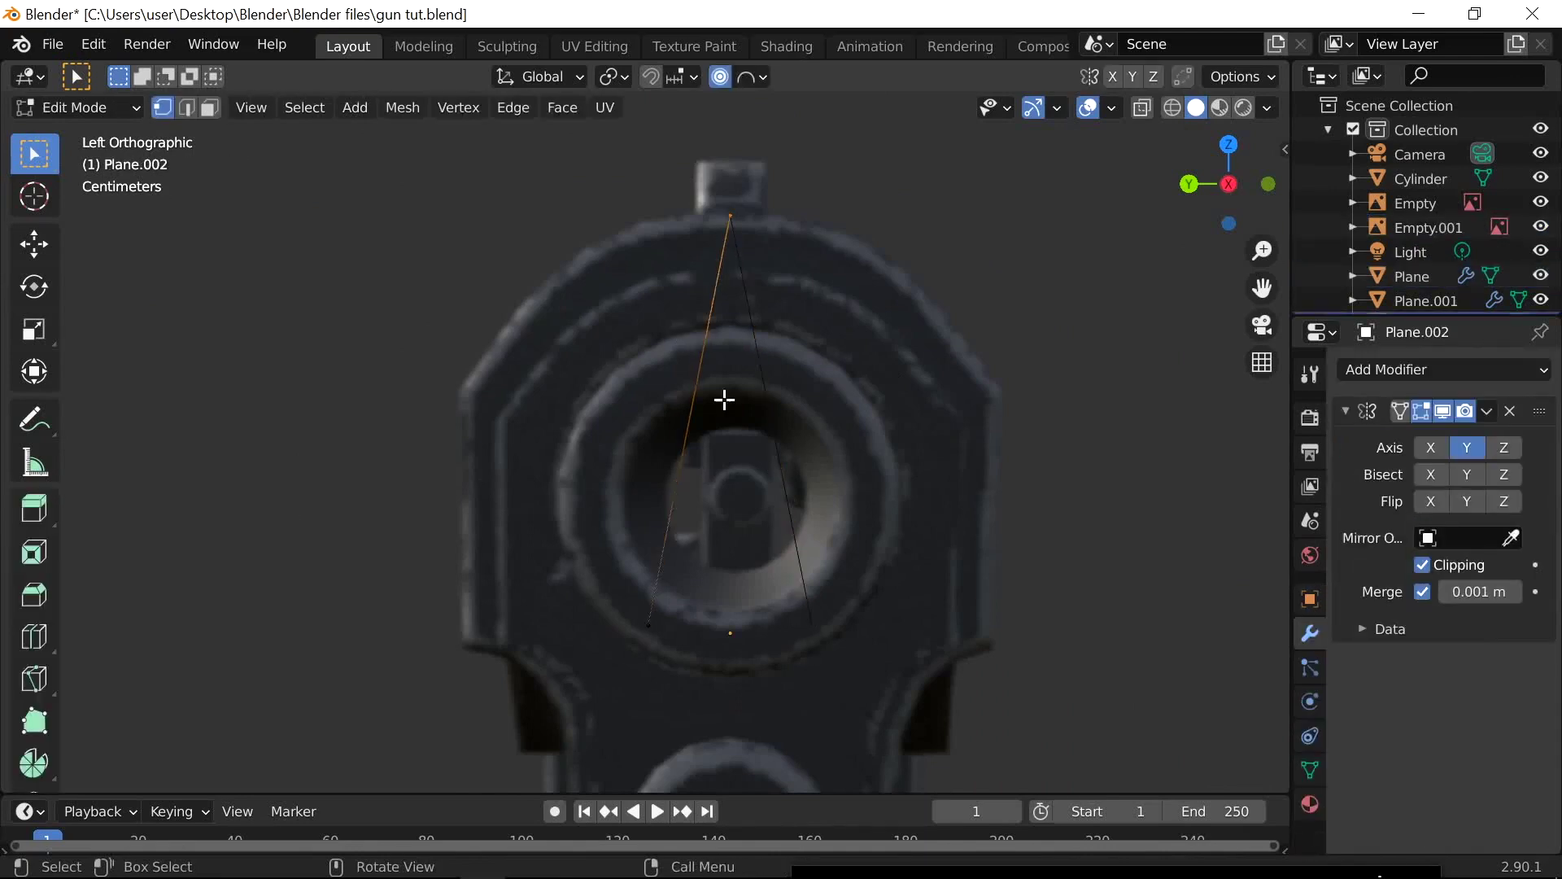
pyautogui.scroll(1, 722, 398)
pyautogui.click(706, 689)
pyautogui.press('g')
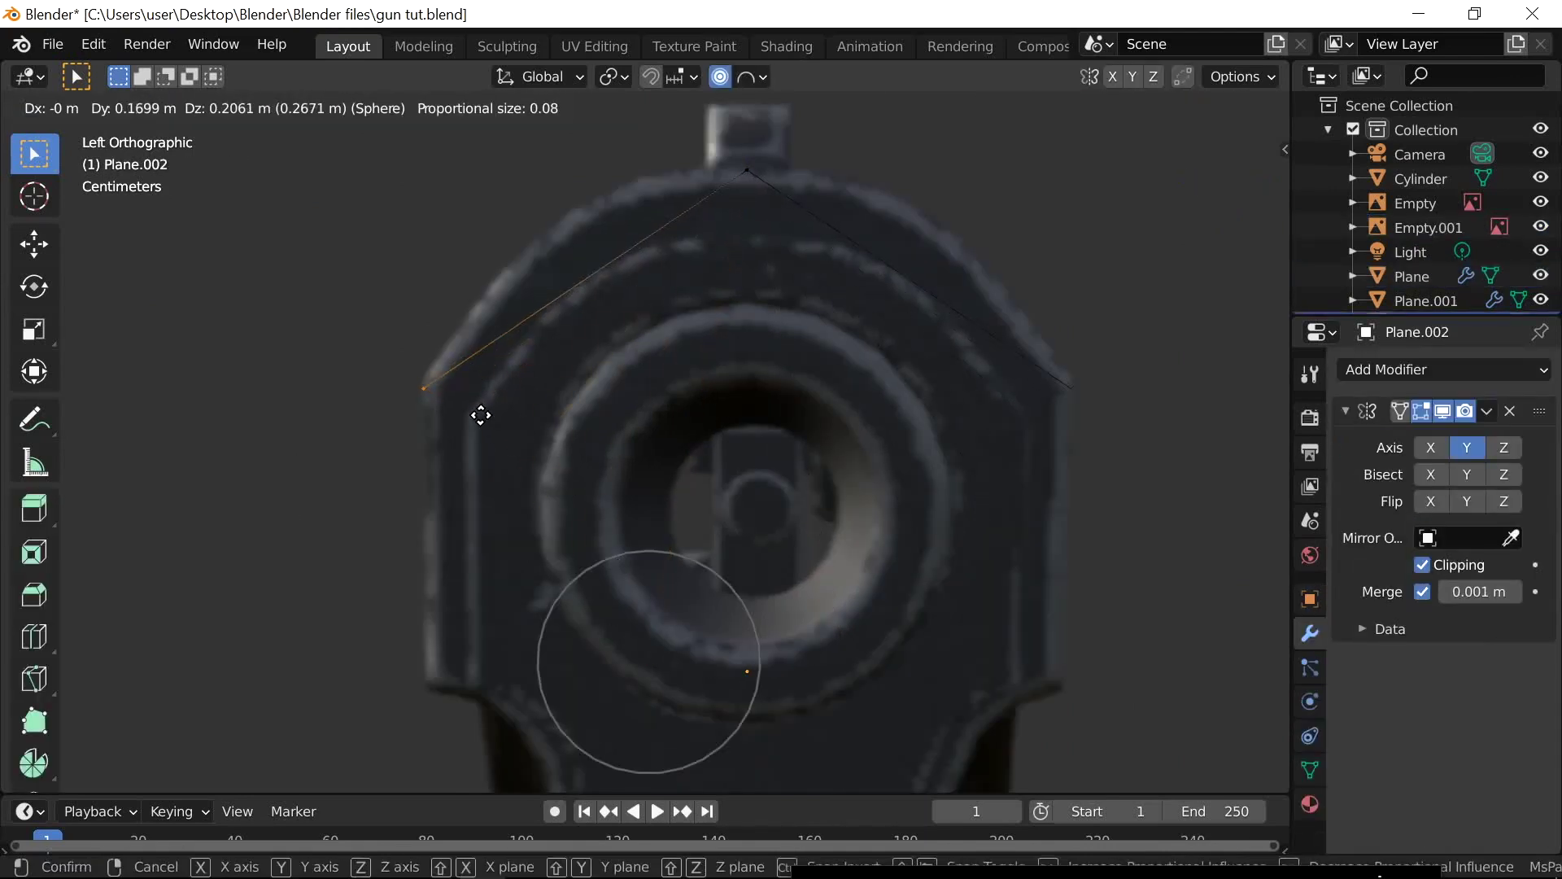
pyautogui.click(481, 415)
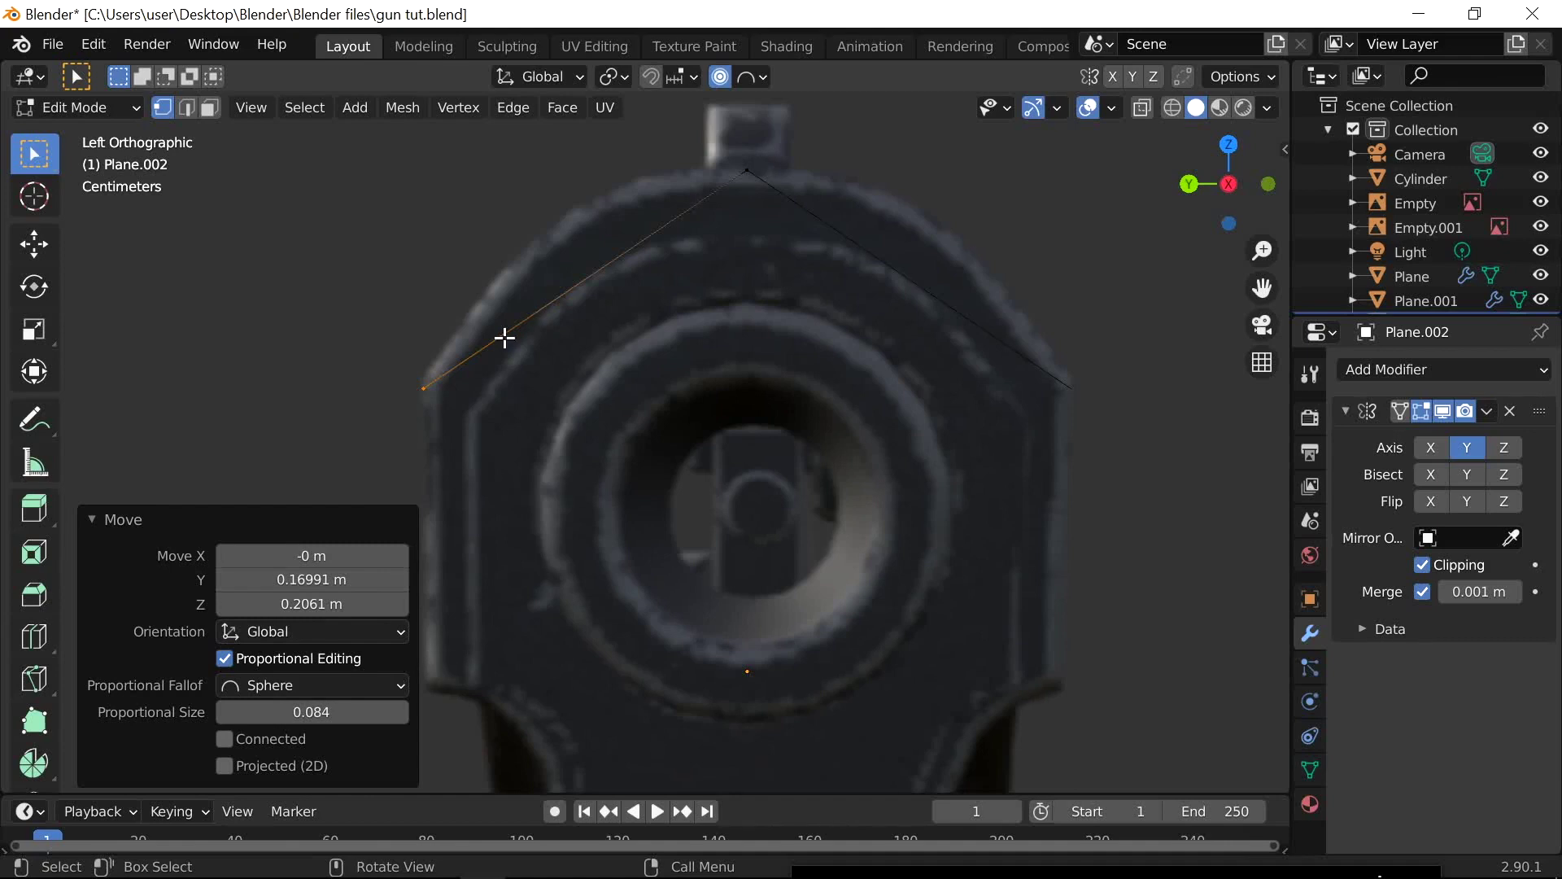
# Try dividing the sloping edge with five loop cuts and with four loop cuts
pyautogui.hotkey('ctrl', 'r')
pyautogui.scroll(2, 554, 285)
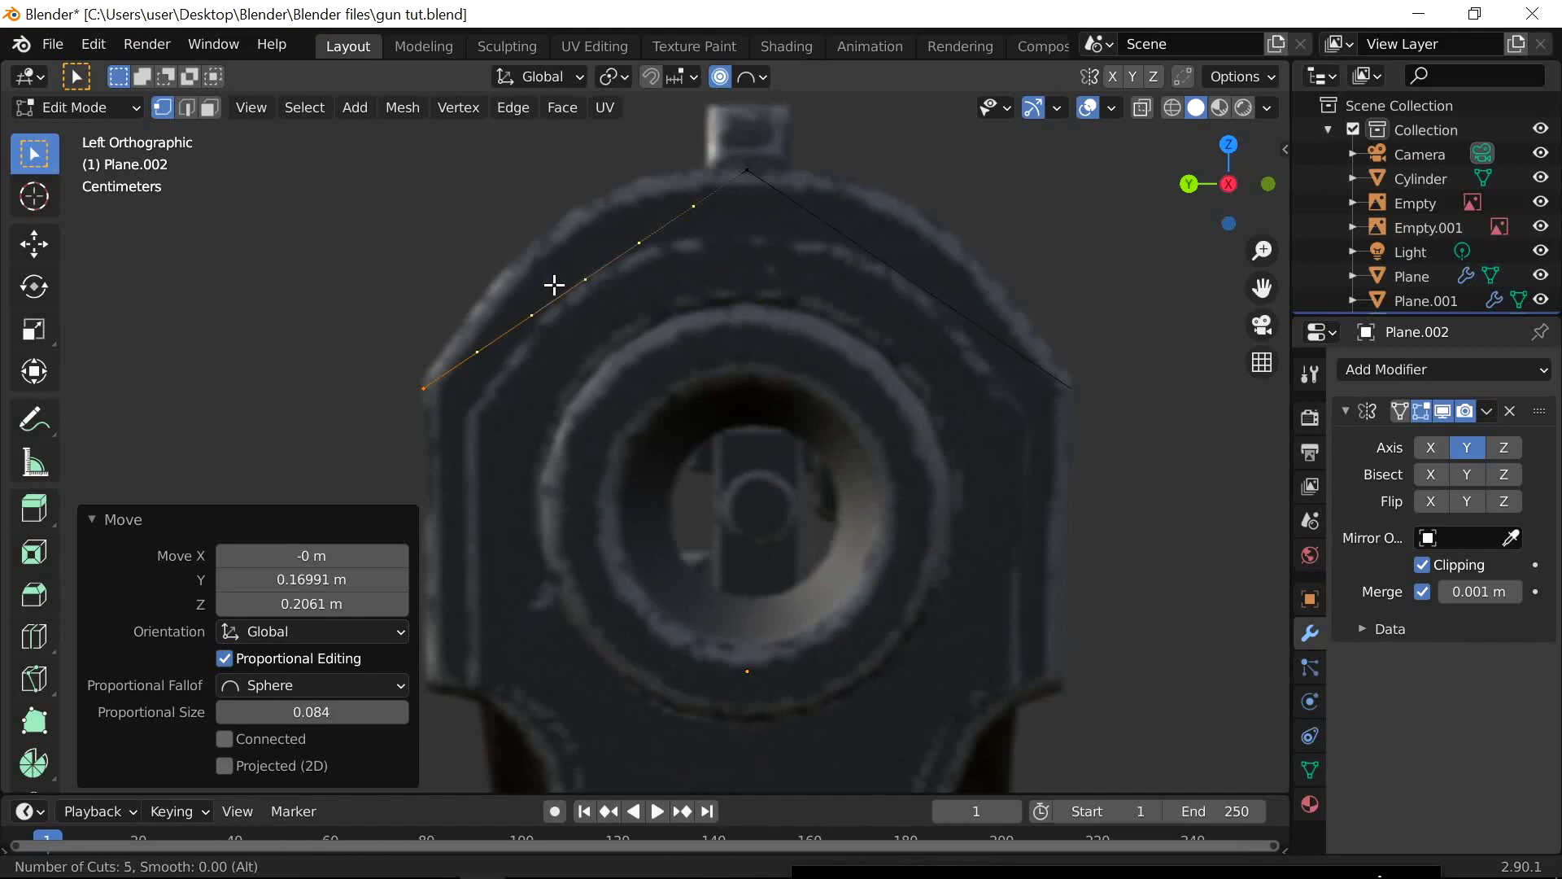
pyautogui.click(554, 285)
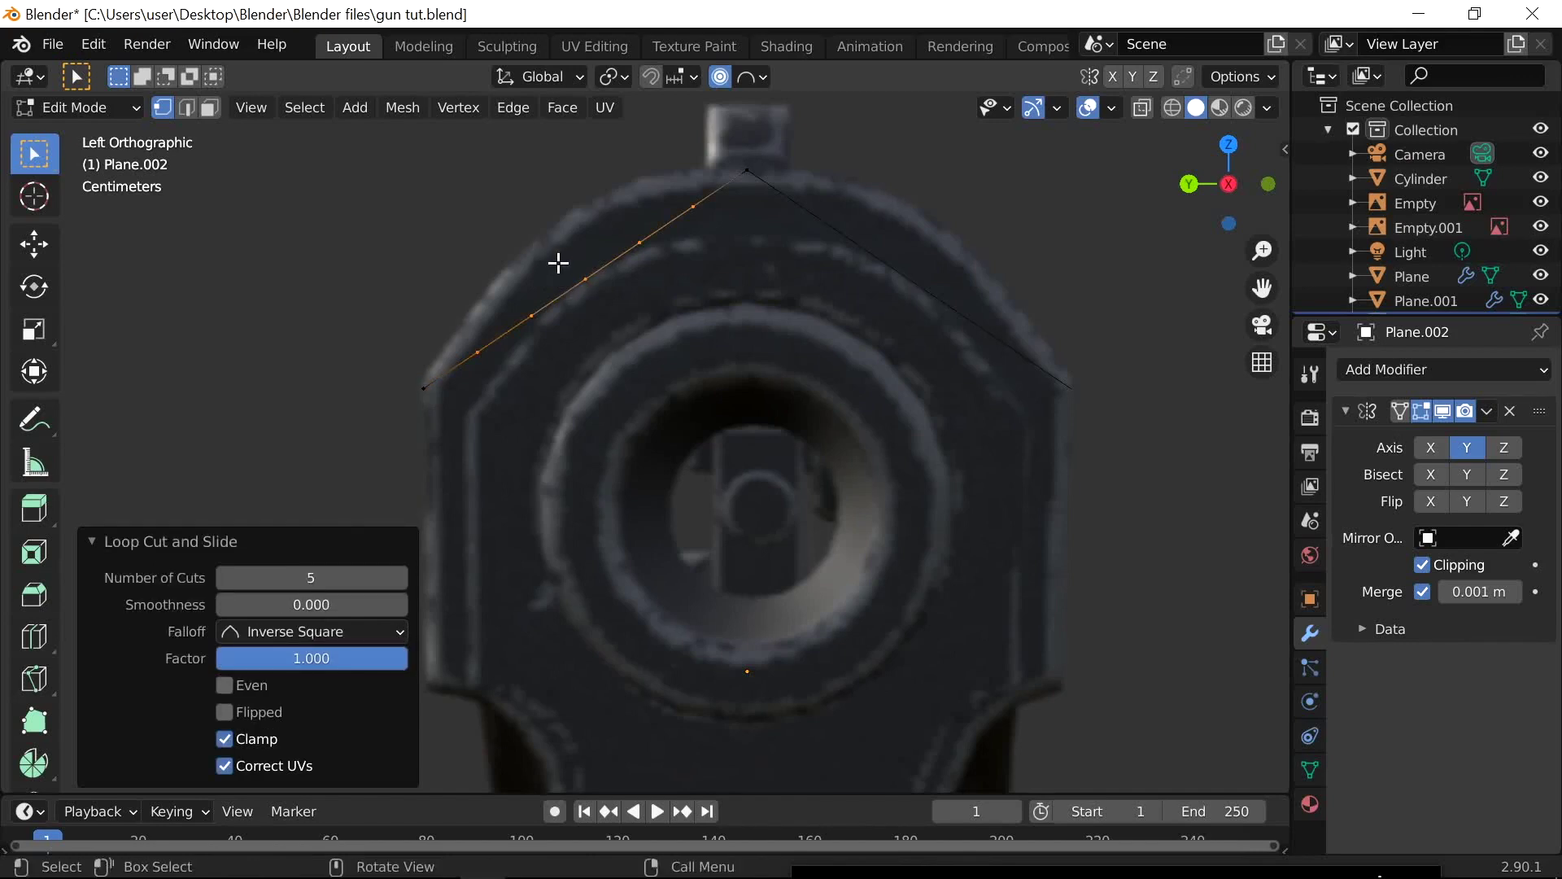
pyautogui.hotkey('ctrl', 'z')
pyautogui.hotkey('ctrl', 'r')
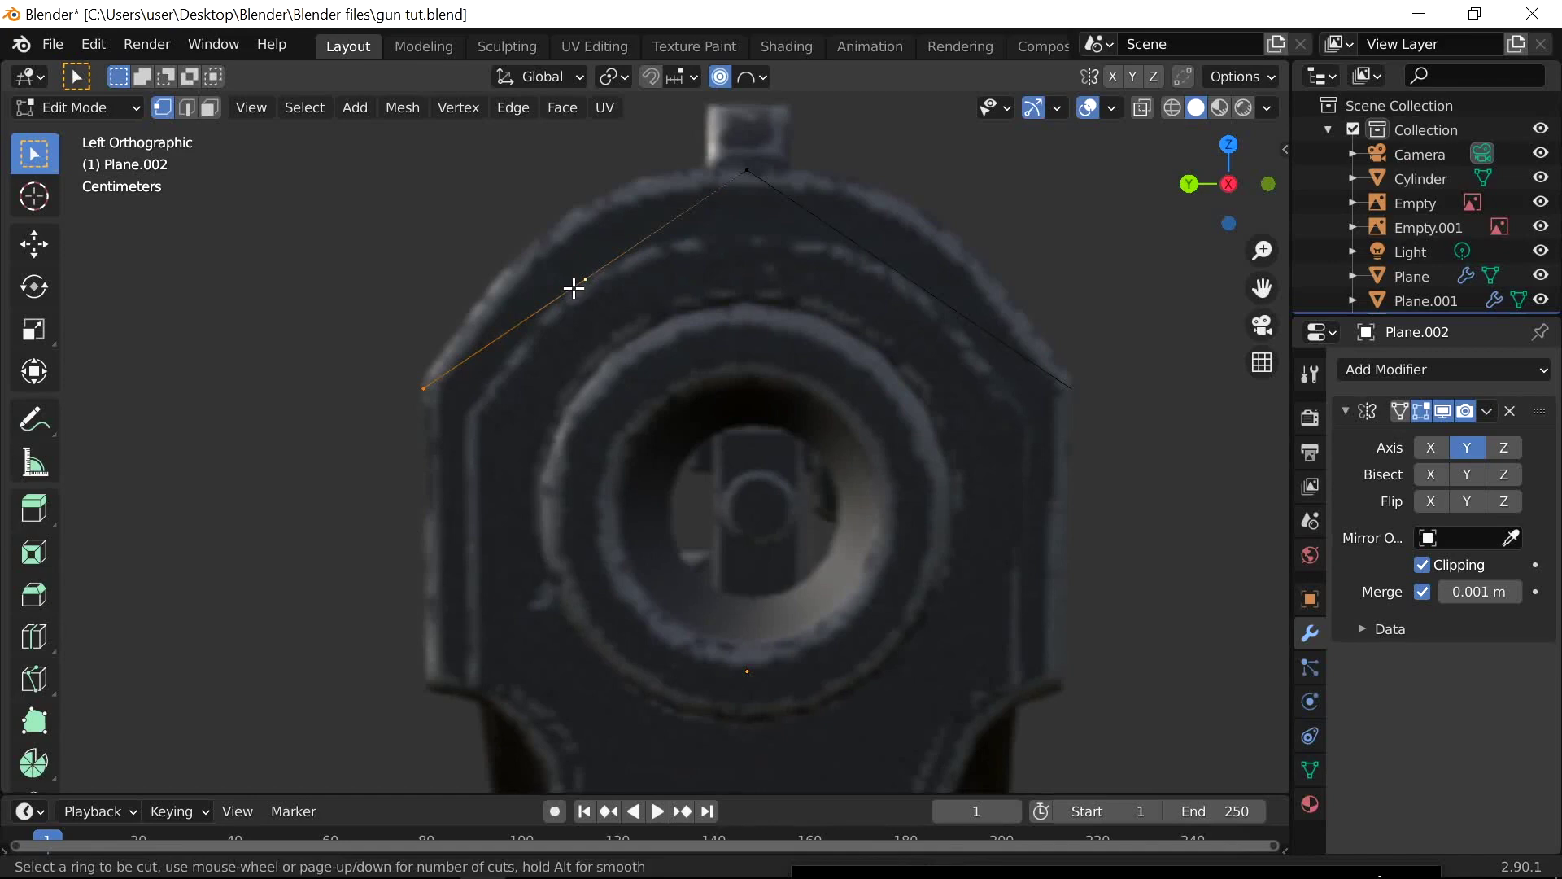
pyautogui.click(575, 288)
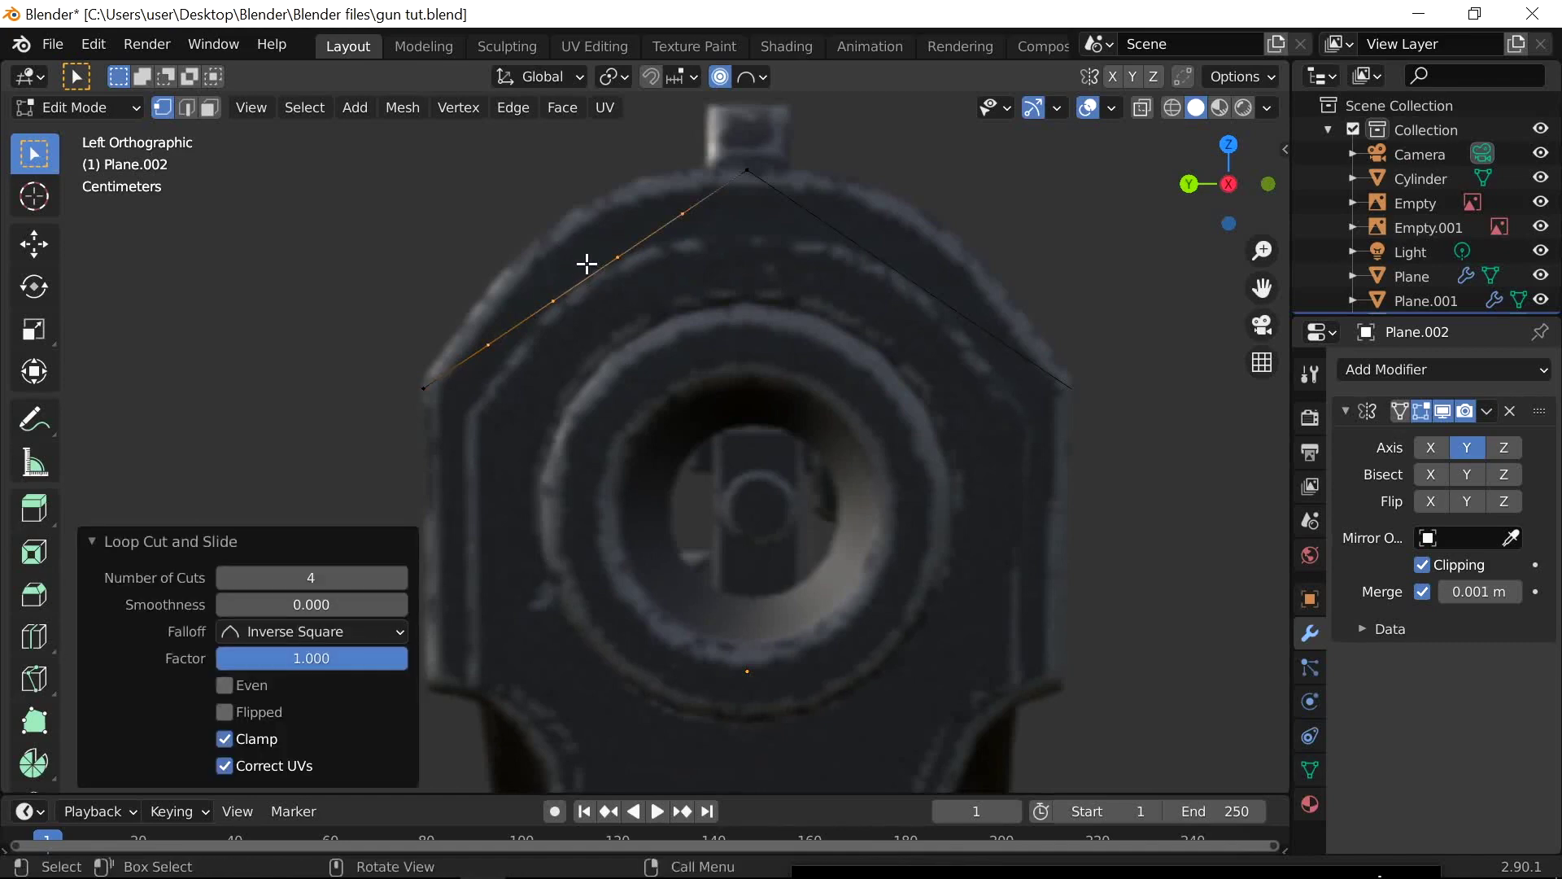
pyautogui.click(555, 300)
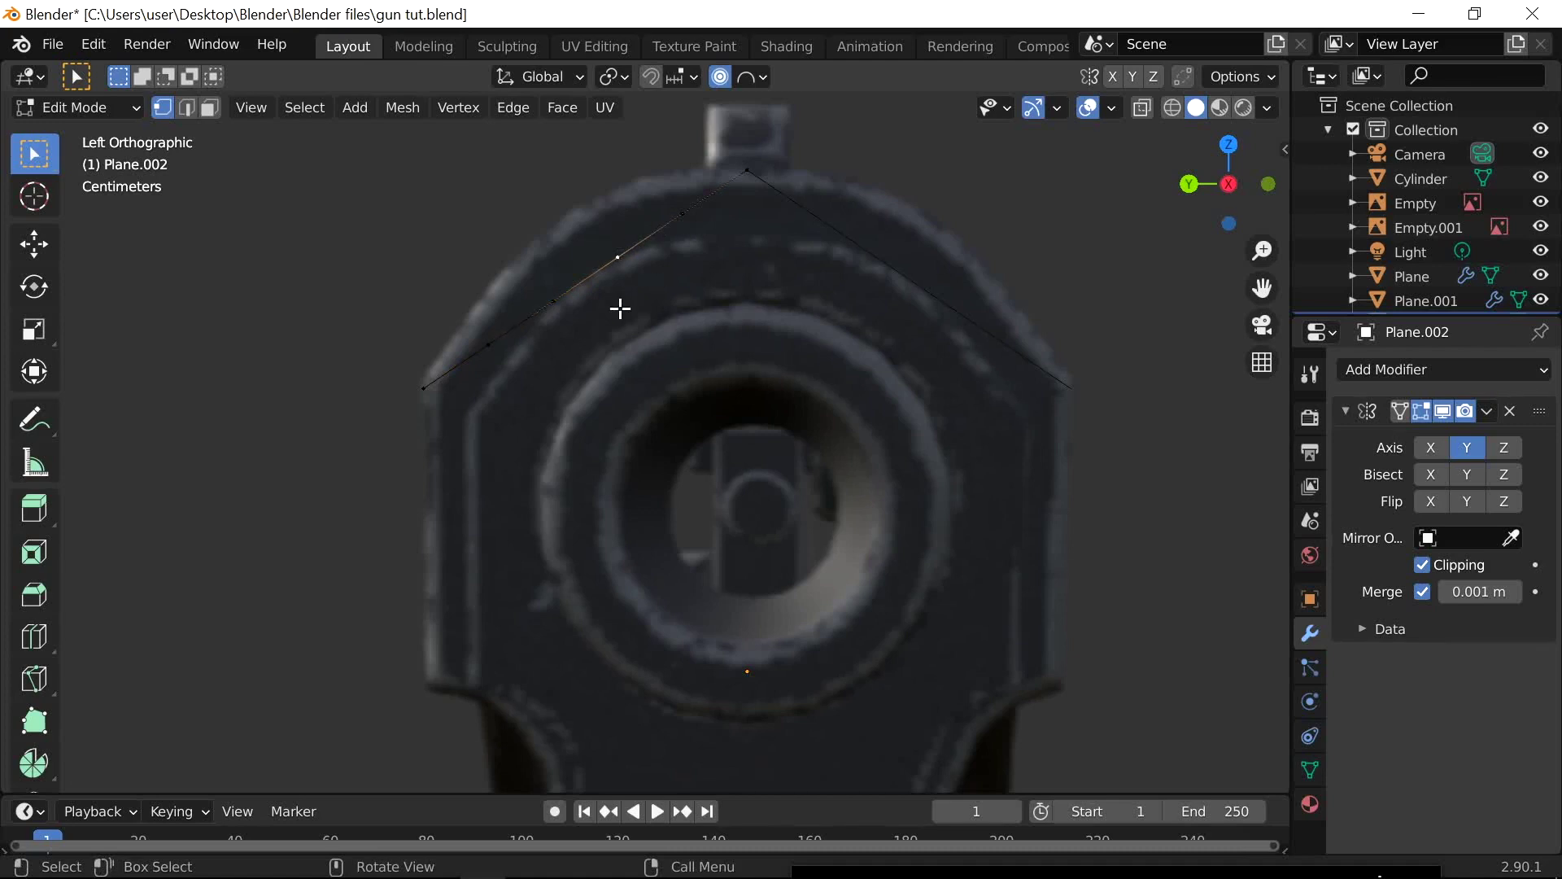
pyautogui.hotkey('ctrl', 'z')
pyautogui.hotkey('ctrl', 'z')
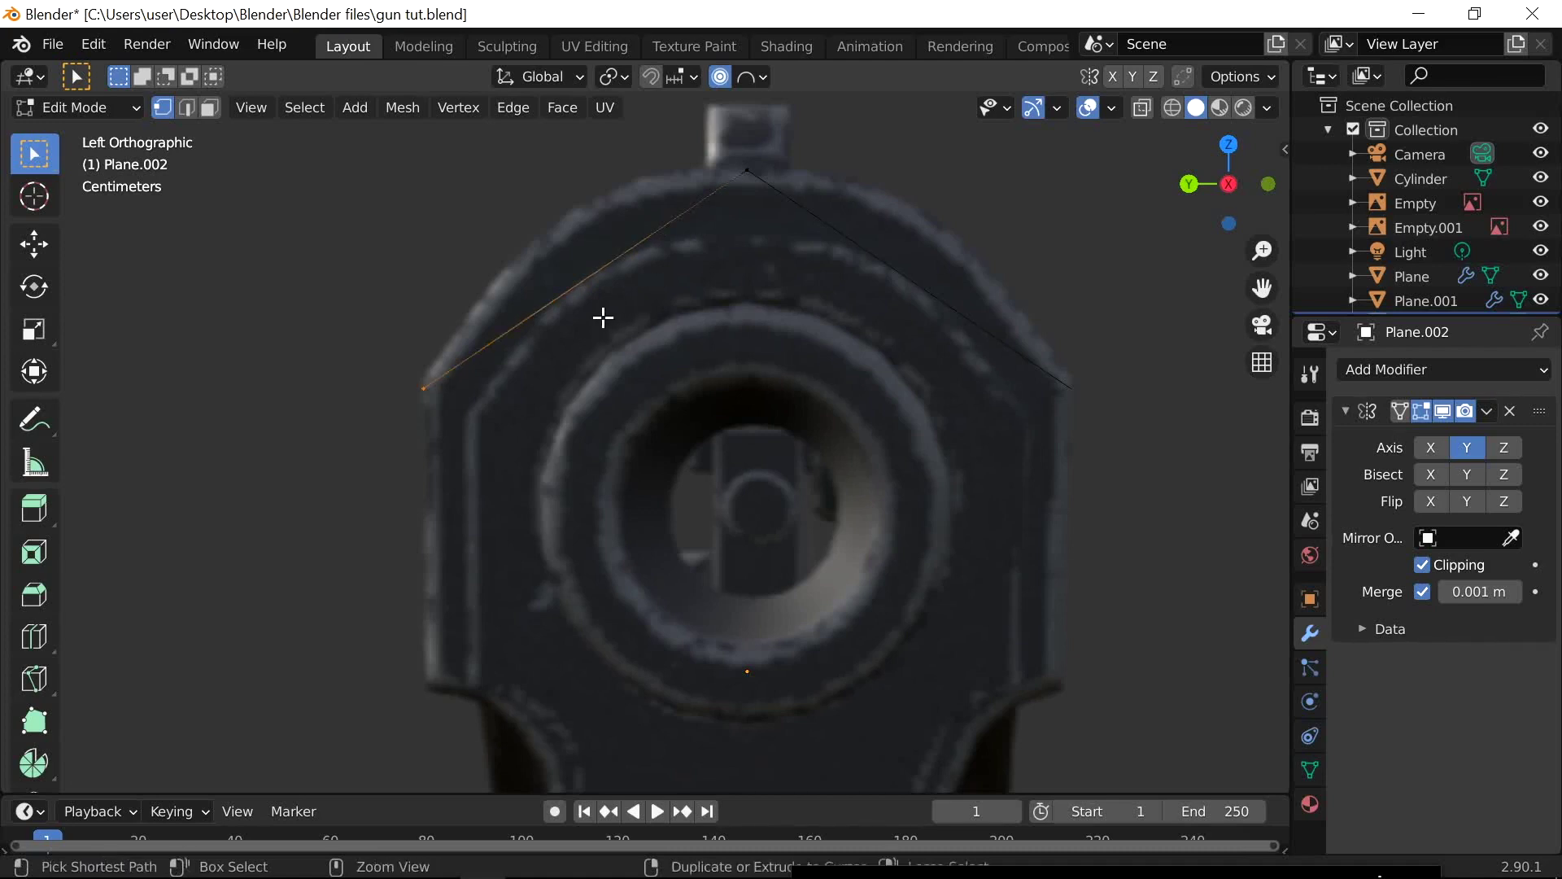
# Divide the sloping edge between the slide's top and shoulder with five evenly spaced loop cuts
pyautogui.hotkey('ctrl', 'r')
pyautogui.scroll(1, 563, 275)
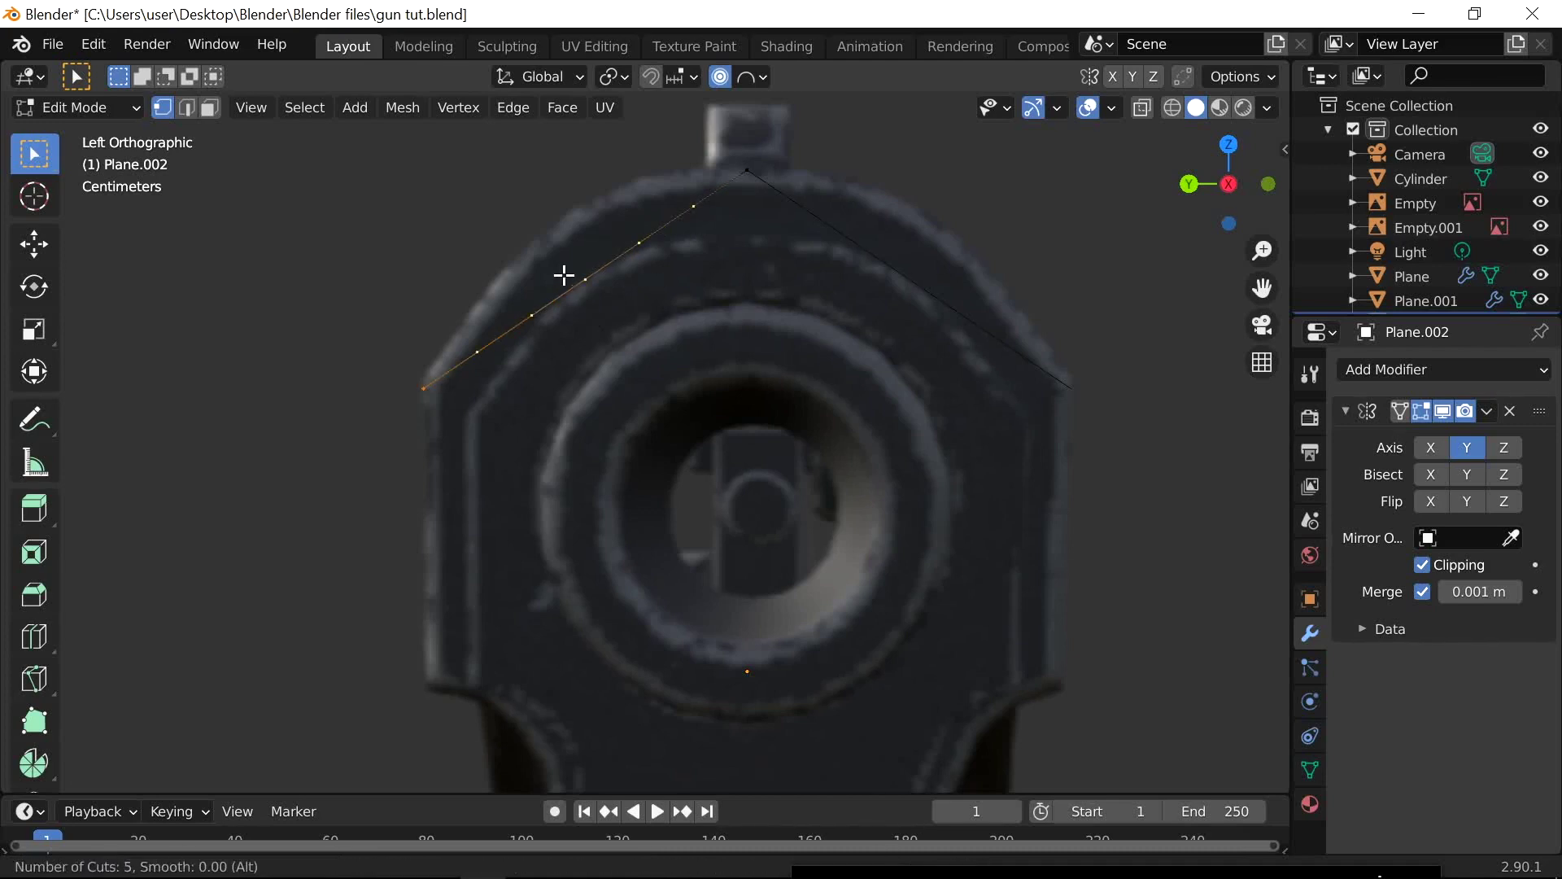
pyautogui.click(564, 275)
# Bend the divided edge along the slide's arc by moving its middle vertex about 0.021 m in Y and 0.034 m in Z with proportional size 0.12
pyautogui.click(654, 263)
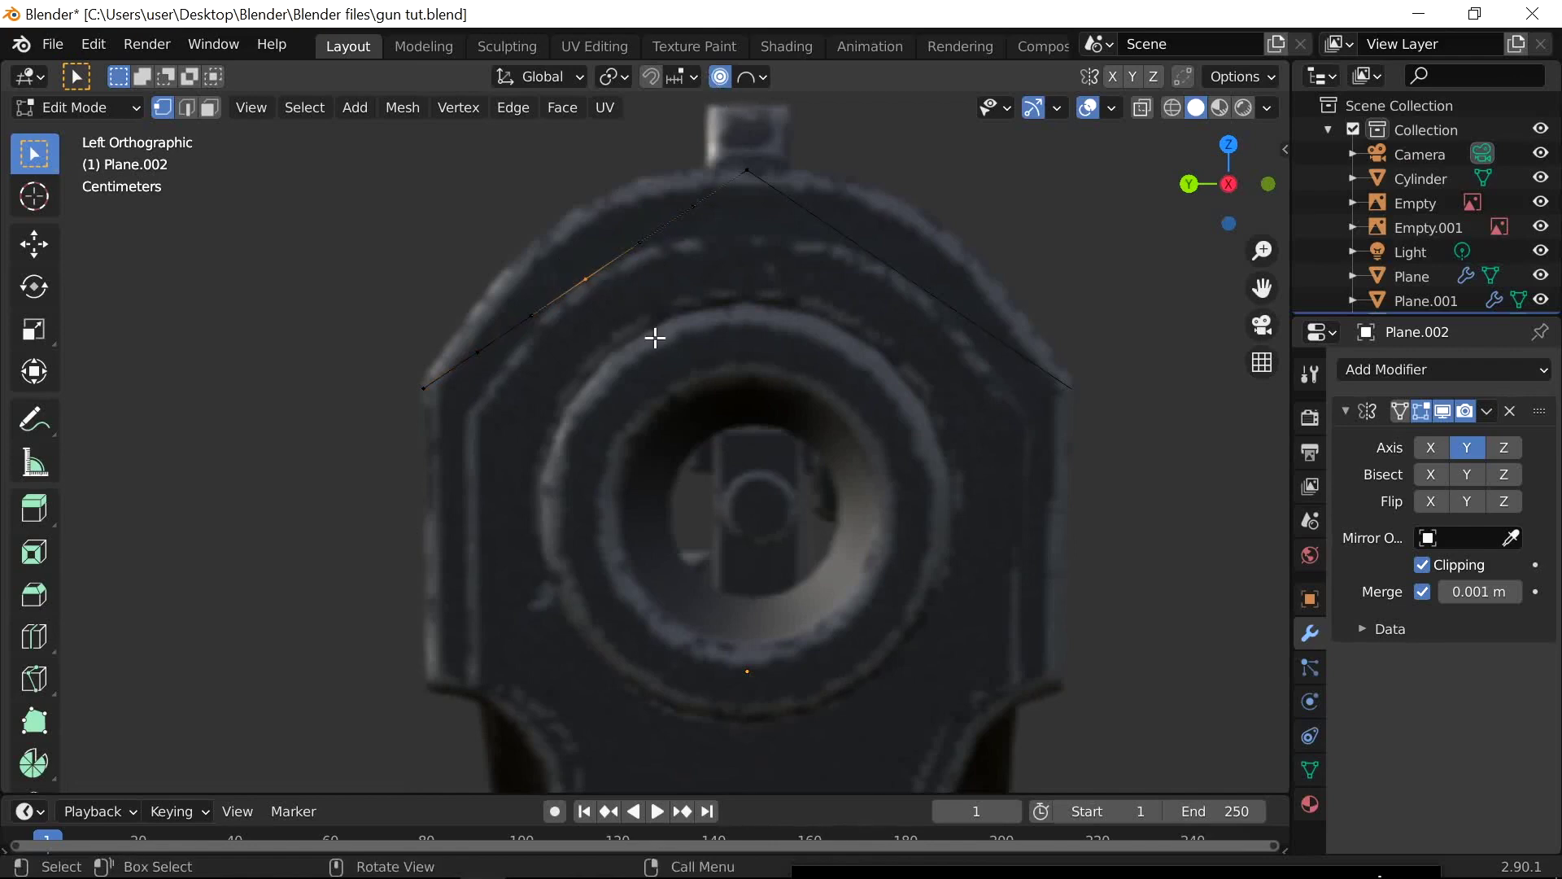
pyautogui.press('g')
pyautogui.scroll(-4, 606, 313)
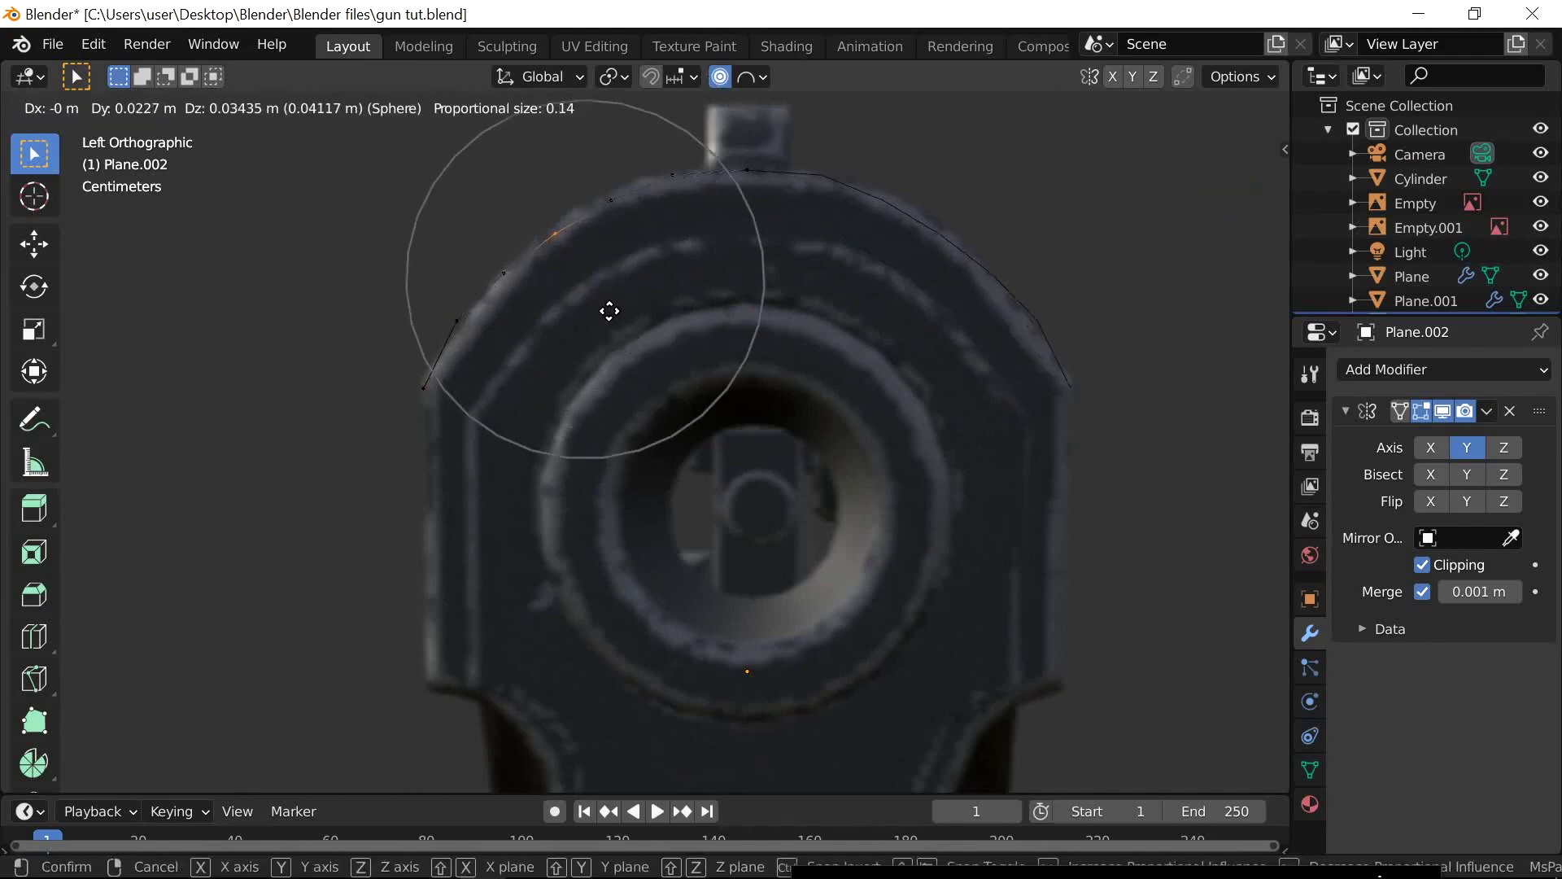
pyautogui.scroll(2, 609, 309)
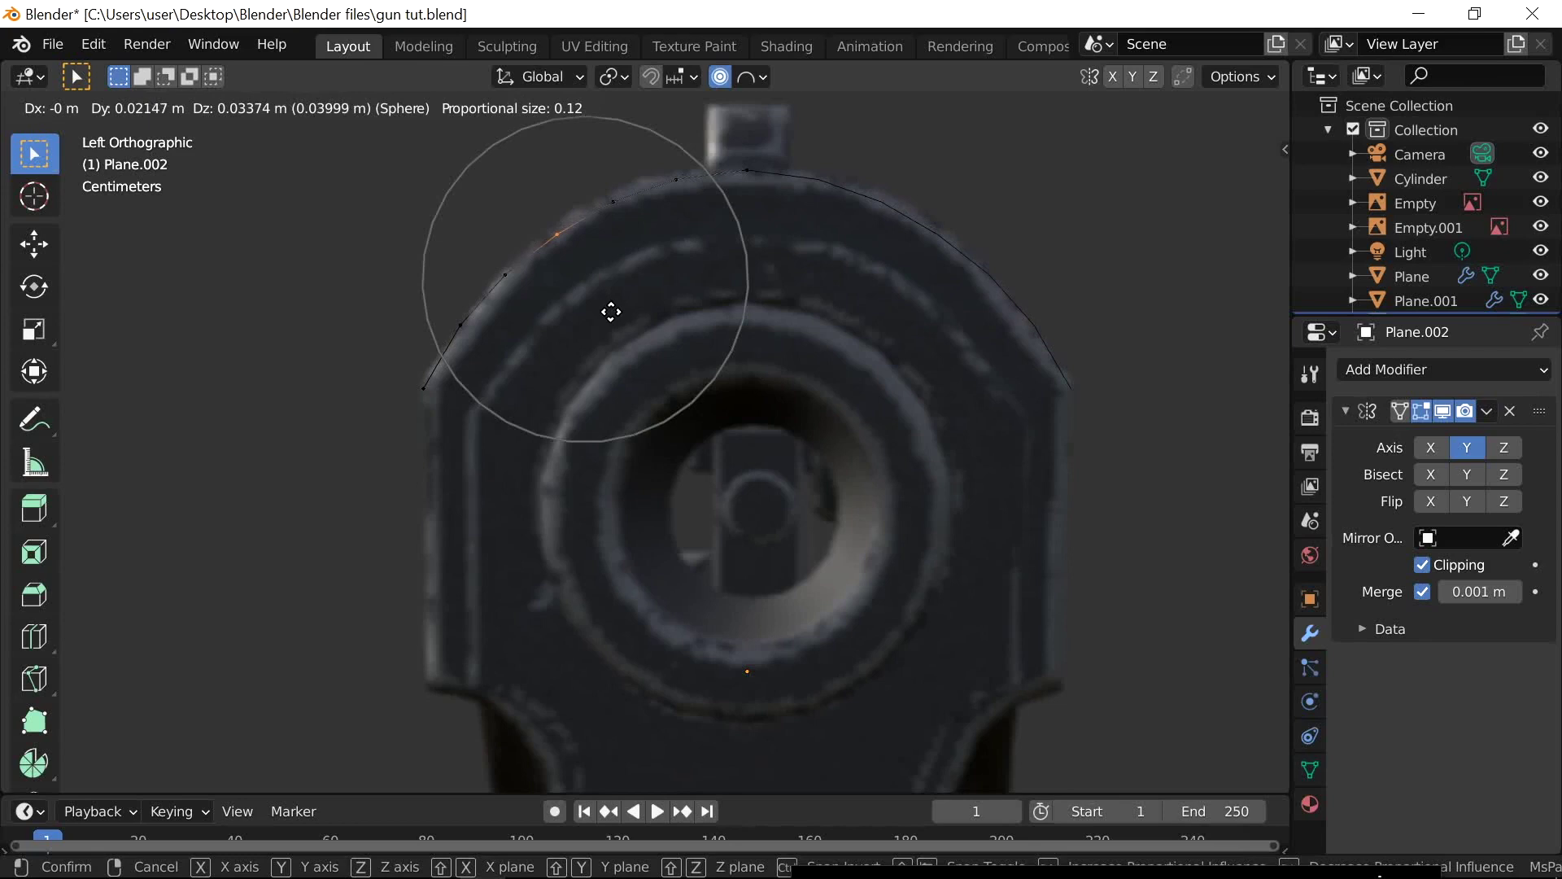
pyautogui.click(610, 313)
# Nudge the two arc vertices nearest the top onto the slide outline with proportional editing off, and re-enable proportional editing
pyautogui.keyDown('shift'); pyautogui.scroll(2, 662, 324); pyautogui.keyUp('shift')
pyautogui.scroll(2, 659, 315)
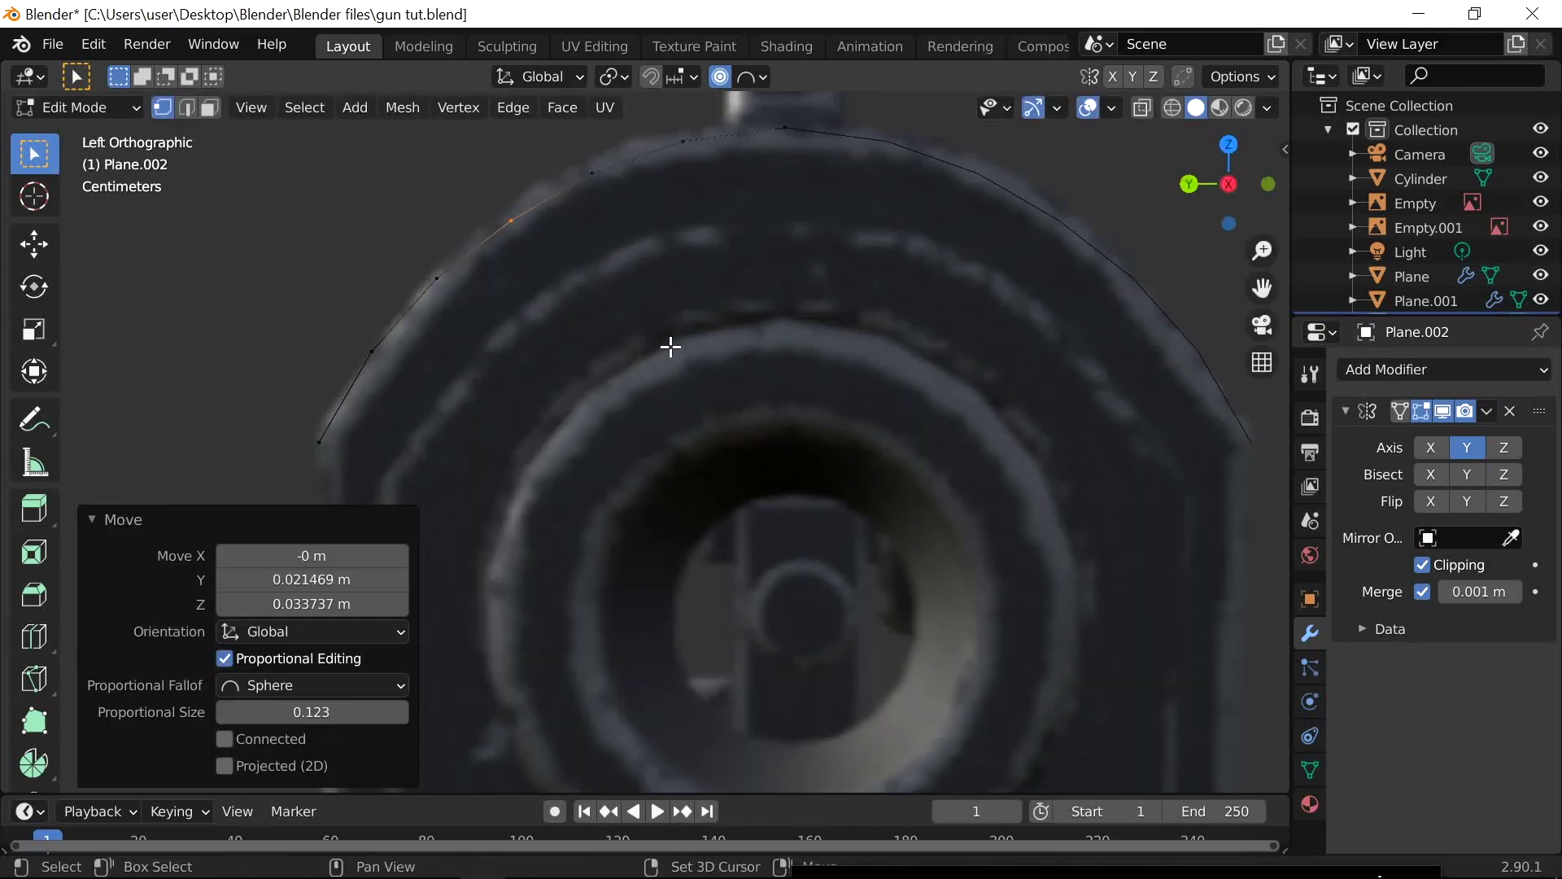
pyautogui.click(720, 76)
pyautogui.click(682, 143)
pyautogui.press('g')
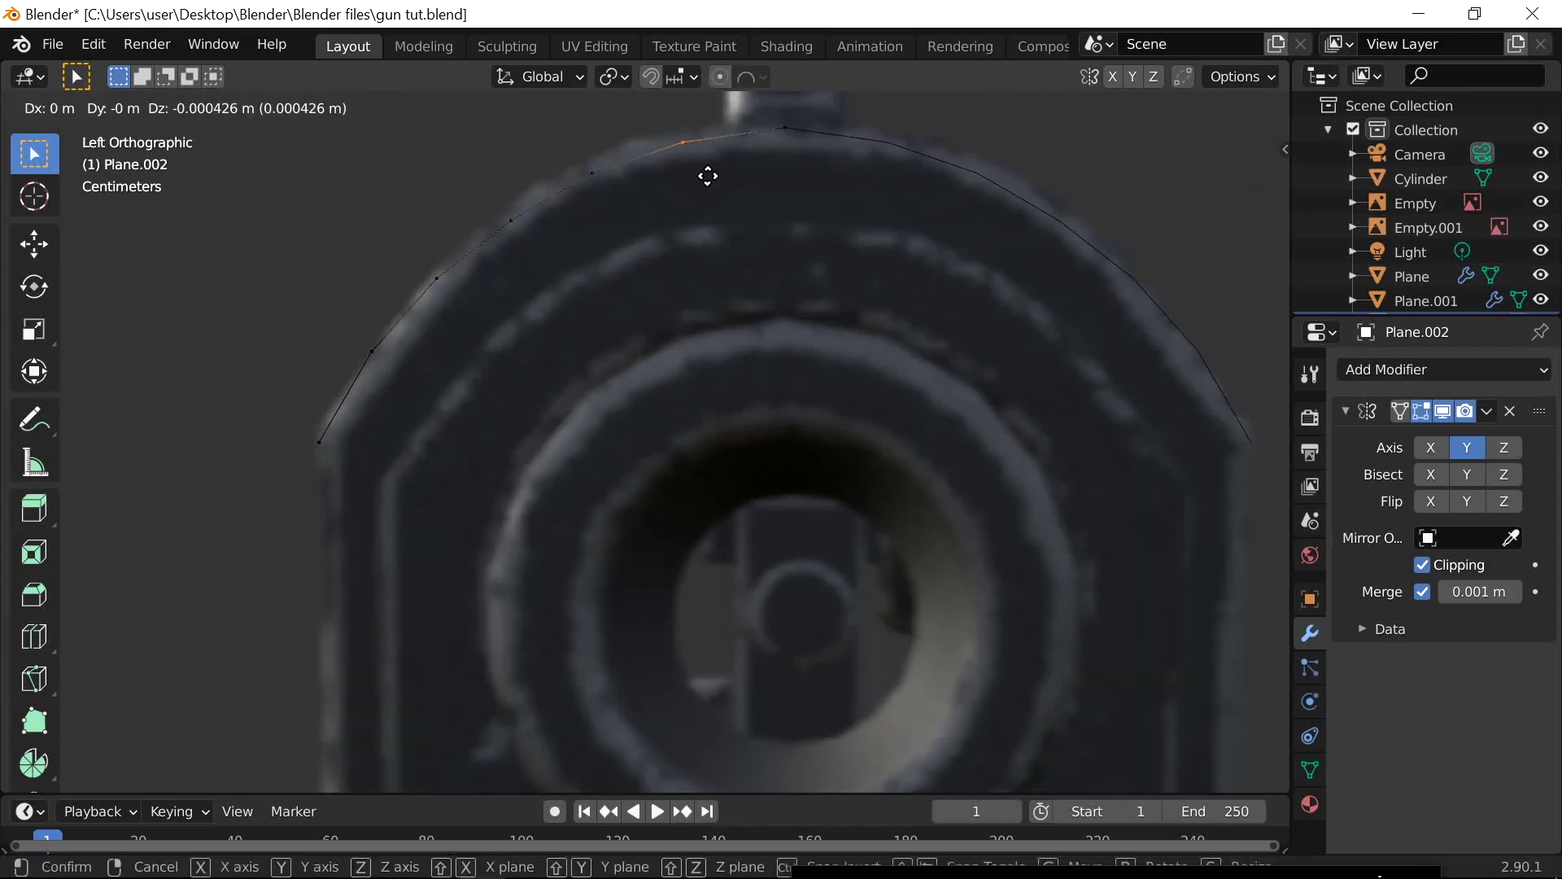
pyautogui.click(708, 174)
pyautogui.press('g')
pyautogui.click(586, 206)
pyautogui.scroll(-1, 575, 387)
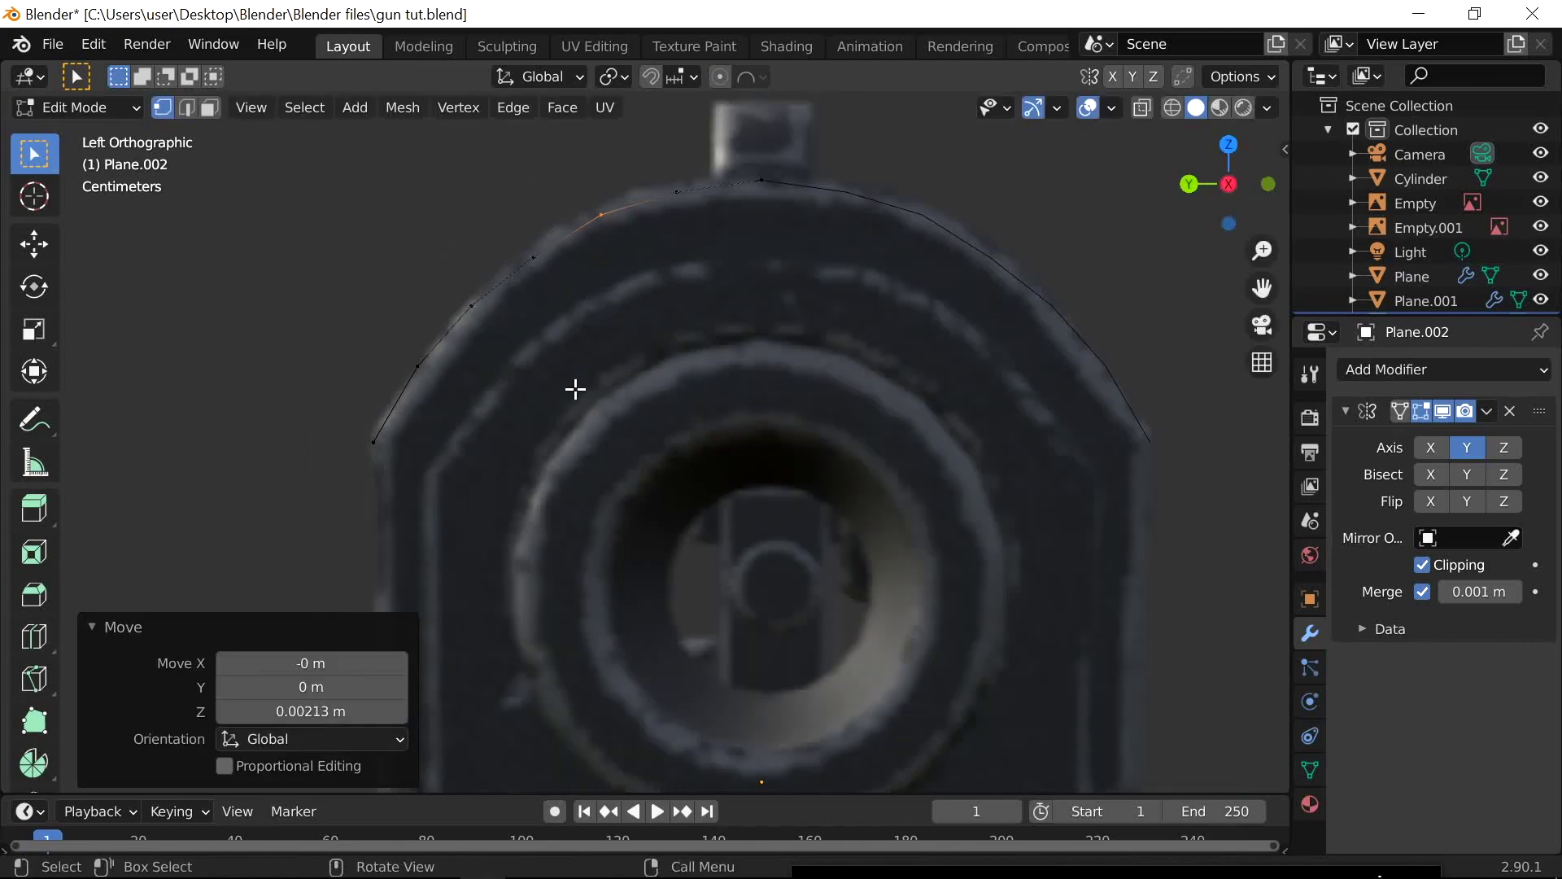
pyautogui.click(721, 76)
# Extrude the shoulder vertex about 0.223 m straight down along Z to the slide's lower corner
pyautogui.scroll(-2, 624, 443)
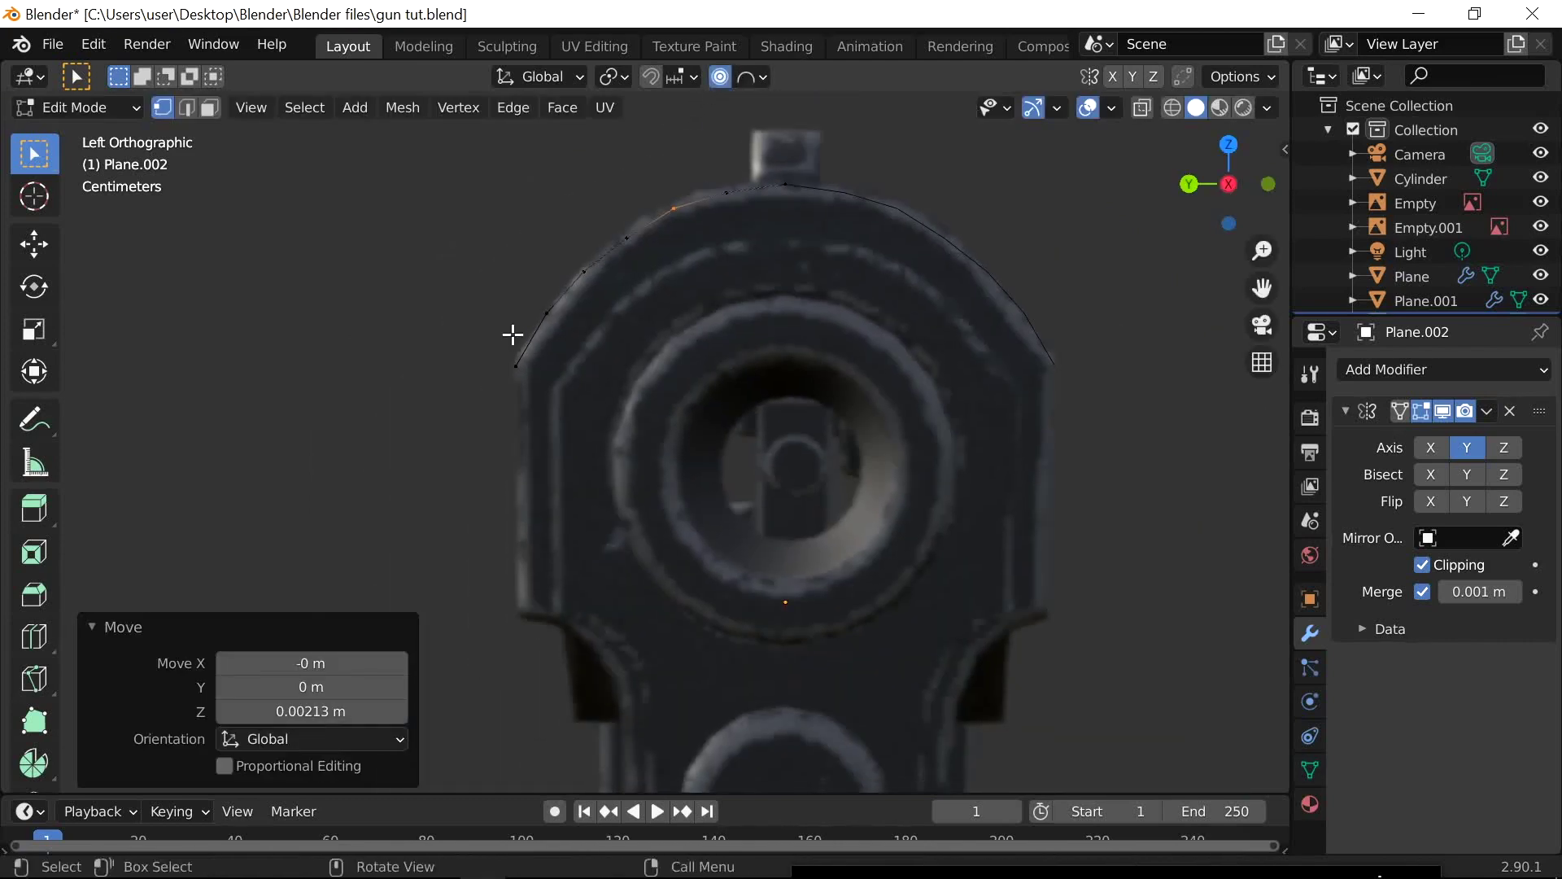
pyautogui.click(509, 425)
pyautogui.press('g')
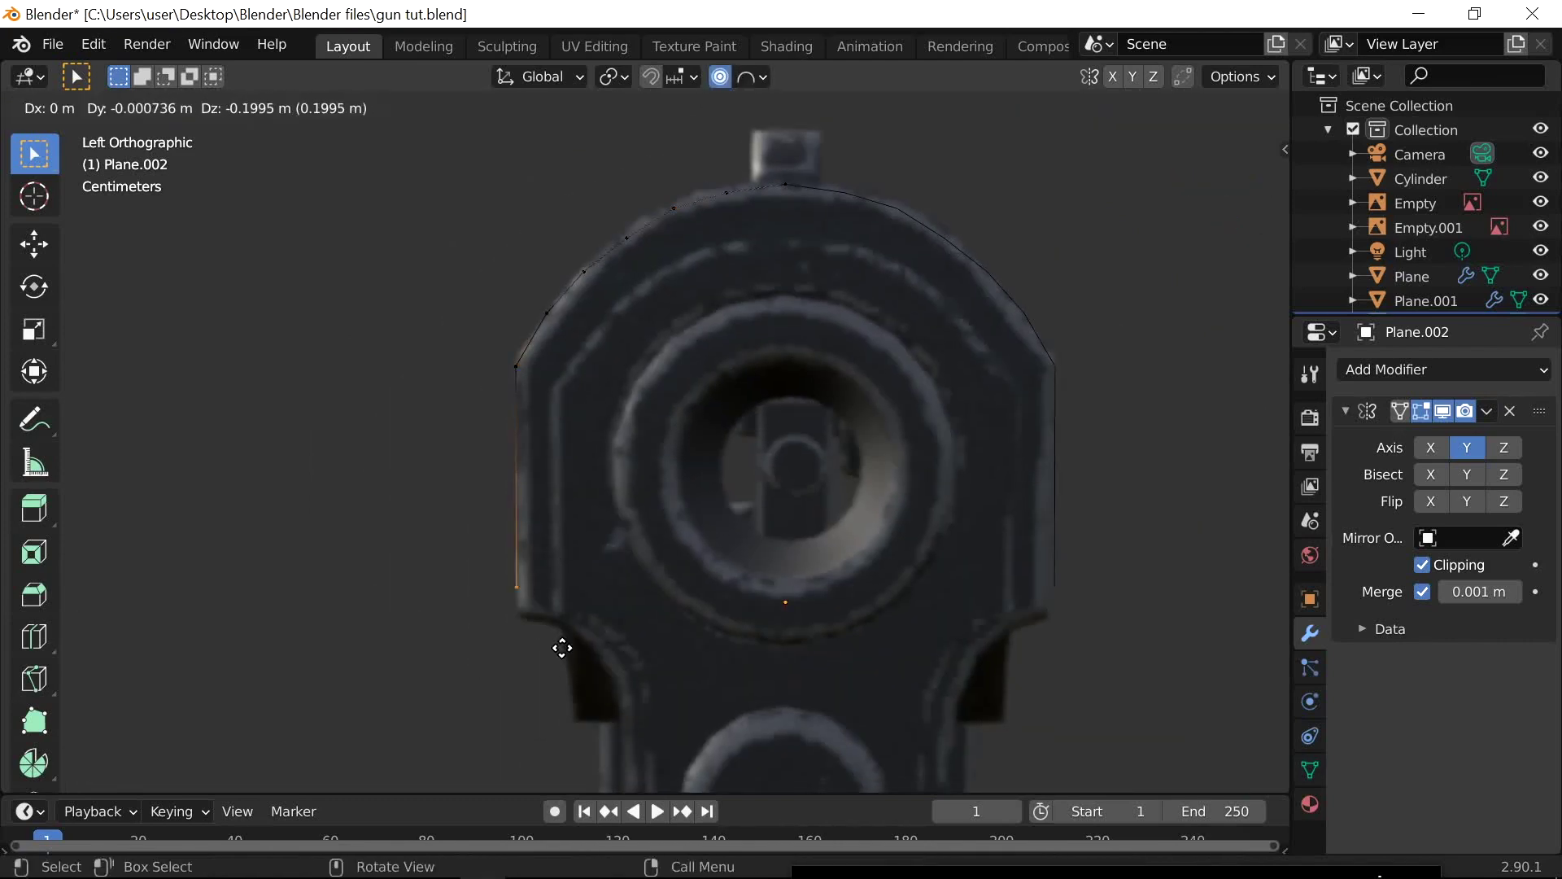
pyautogui.press('z')
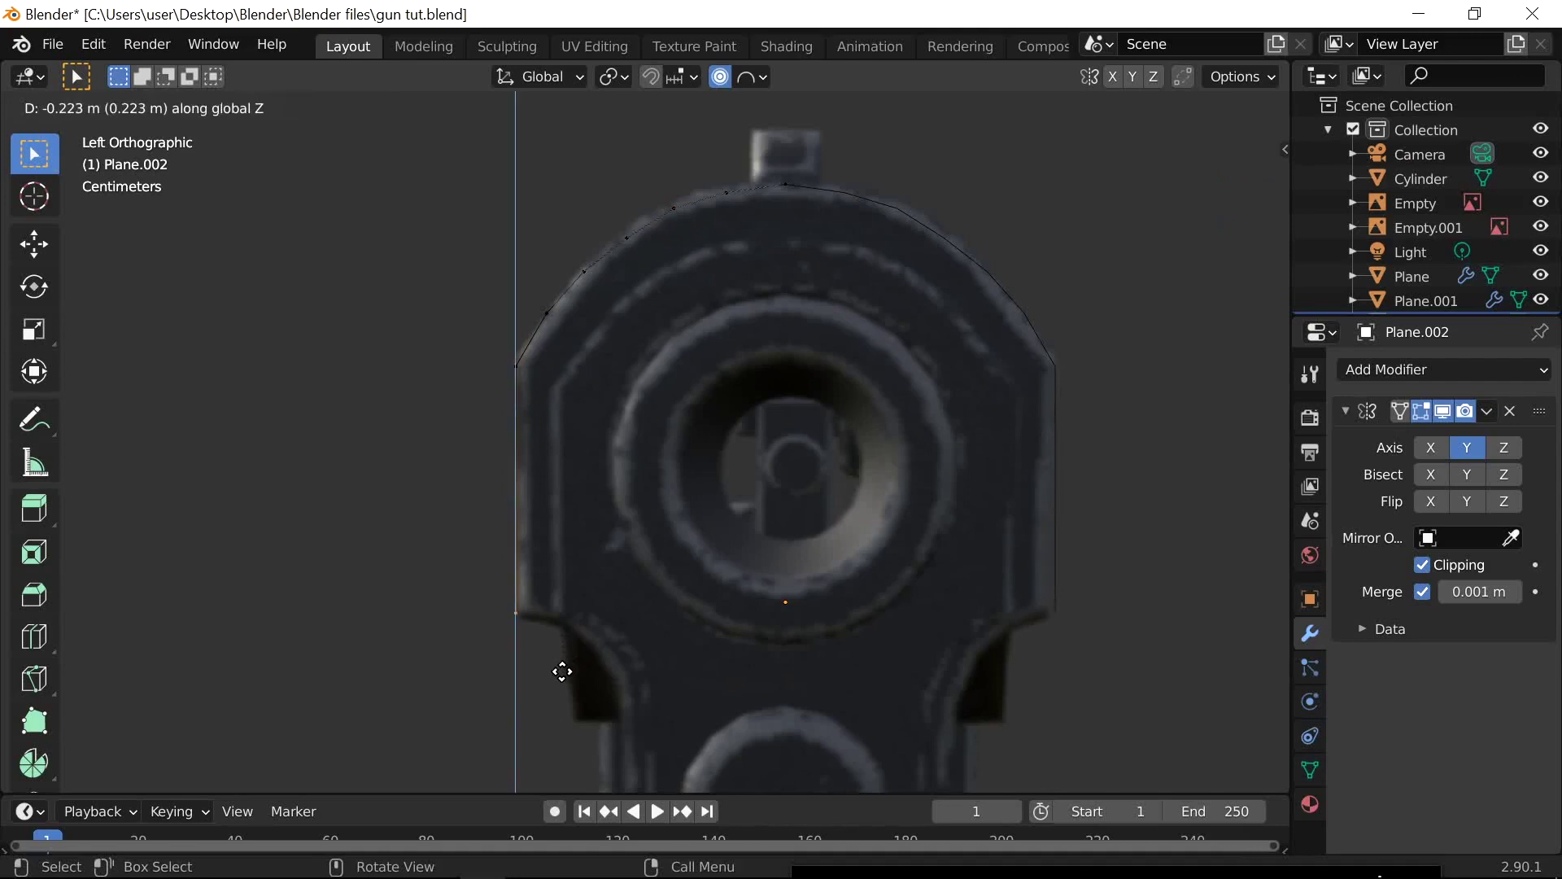
pyautogui.click(560, 674)
# Extrude the lower corner vertex diagonally inward, about -0.097 m in Y and -0.1 m in Z, to the base of the curved notch
pyautogui.scroll(4, 631, 598)
pyautogui.keyDown('shift'); pyautogui.moveTo(652, 584); pyautogui.dragTo(666, 559, button='middle'); pyautogui.keyUp('shift')
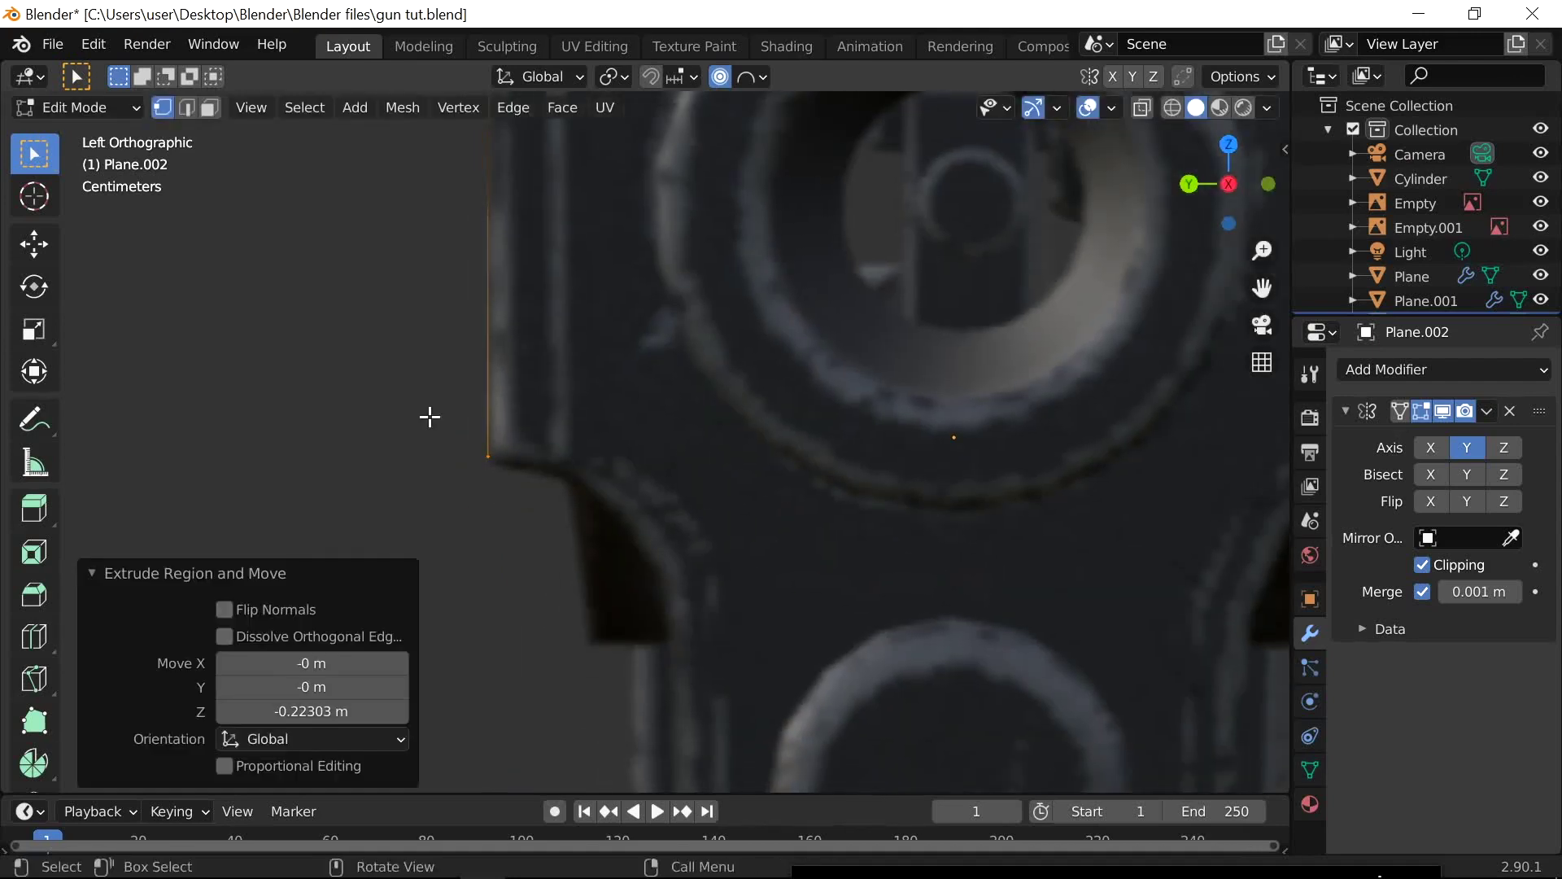
pyautogui.moveTo(429, 415); pyautogui.dragTo(587, 507)
pyautogui.press('e')
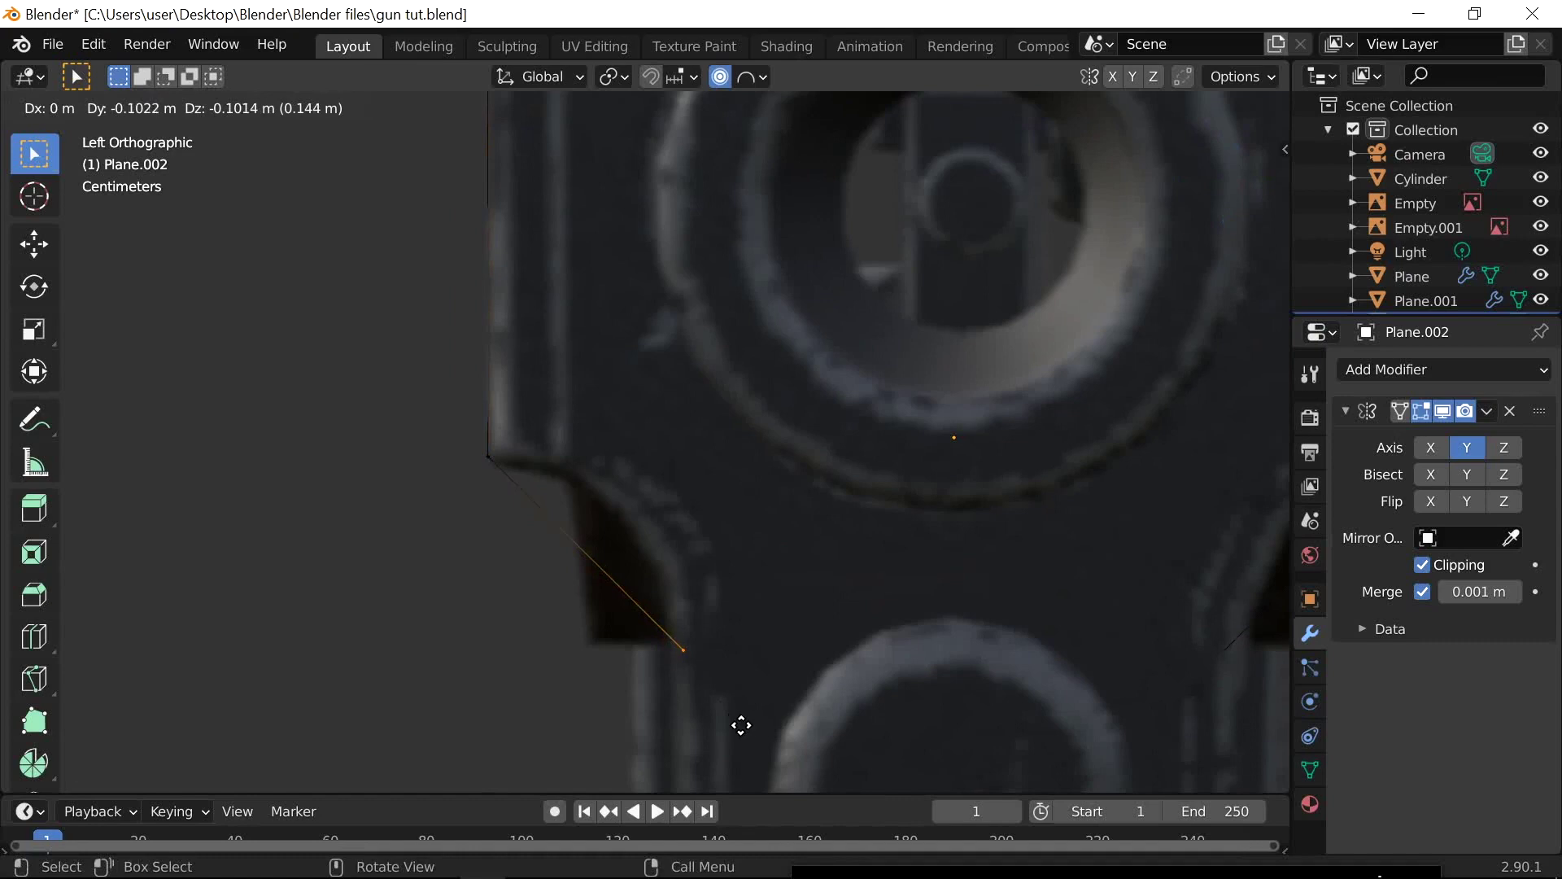
pyautogui.click(735, 726)
# Divide the new diagonal edge with three evenly spaced loop cuts
pyautogui.hotkey('ctrl', 'r')
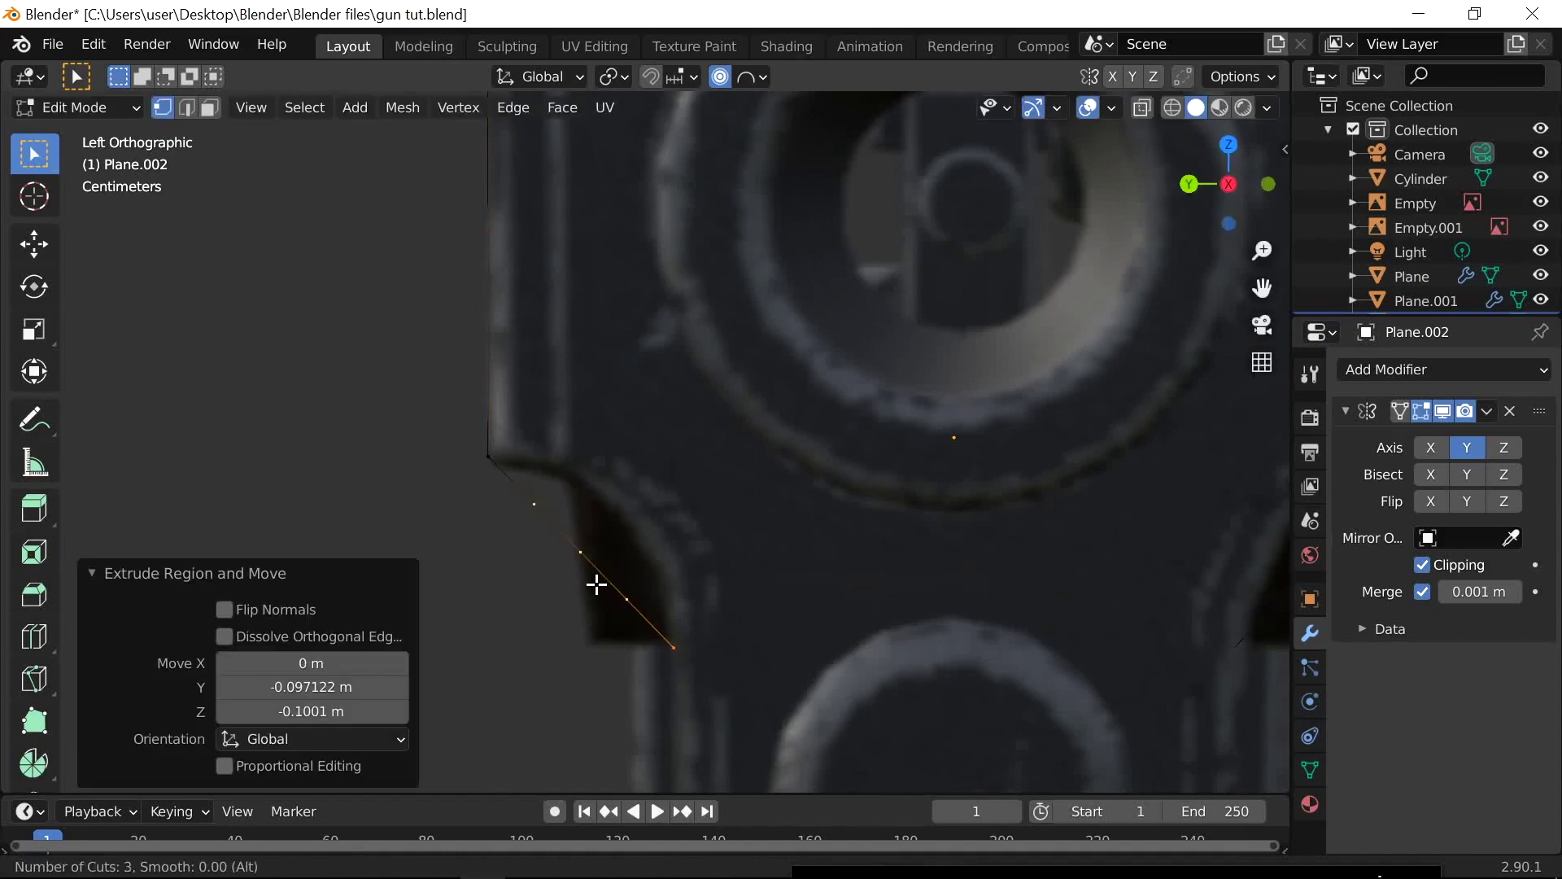
pyautogui.click(597, 584)
pyautogui.rightClick(596, 584)
# Move the diagonal's middle vertex about -0.023 m in Y and 0.021 m in Z with proportional size 0.069, bending the edges along the notch curve
pyautogui.click(598, 561)
pyautogui.press('g')
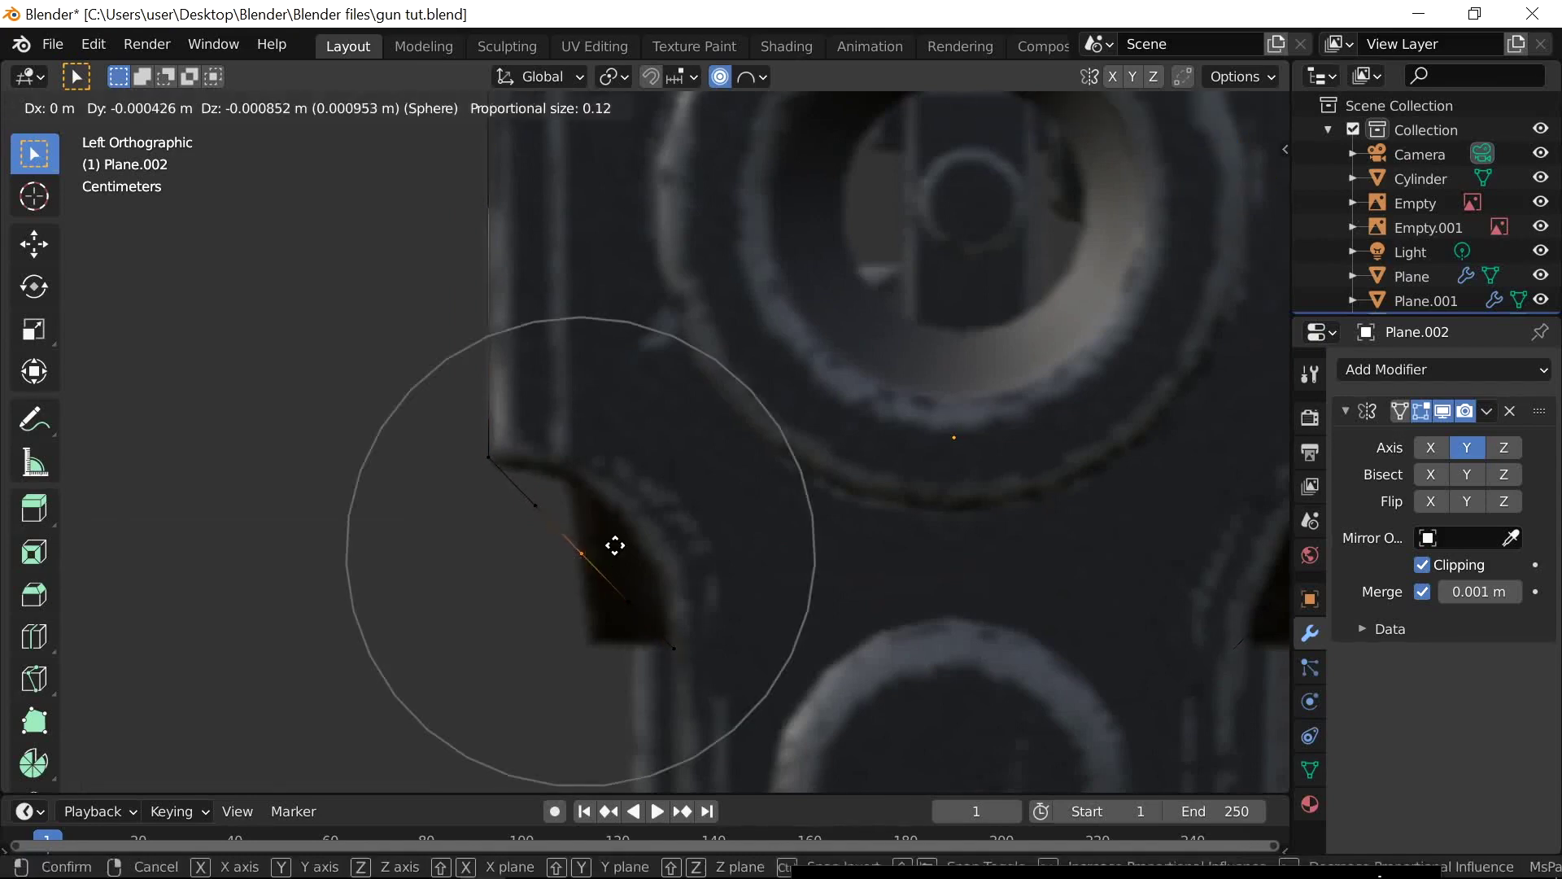
pyautogui.scroll(-1, 614, 549)
pyautogui.scroll(5, 615, 552)
pyautogui.scroll(1, 620, 542)
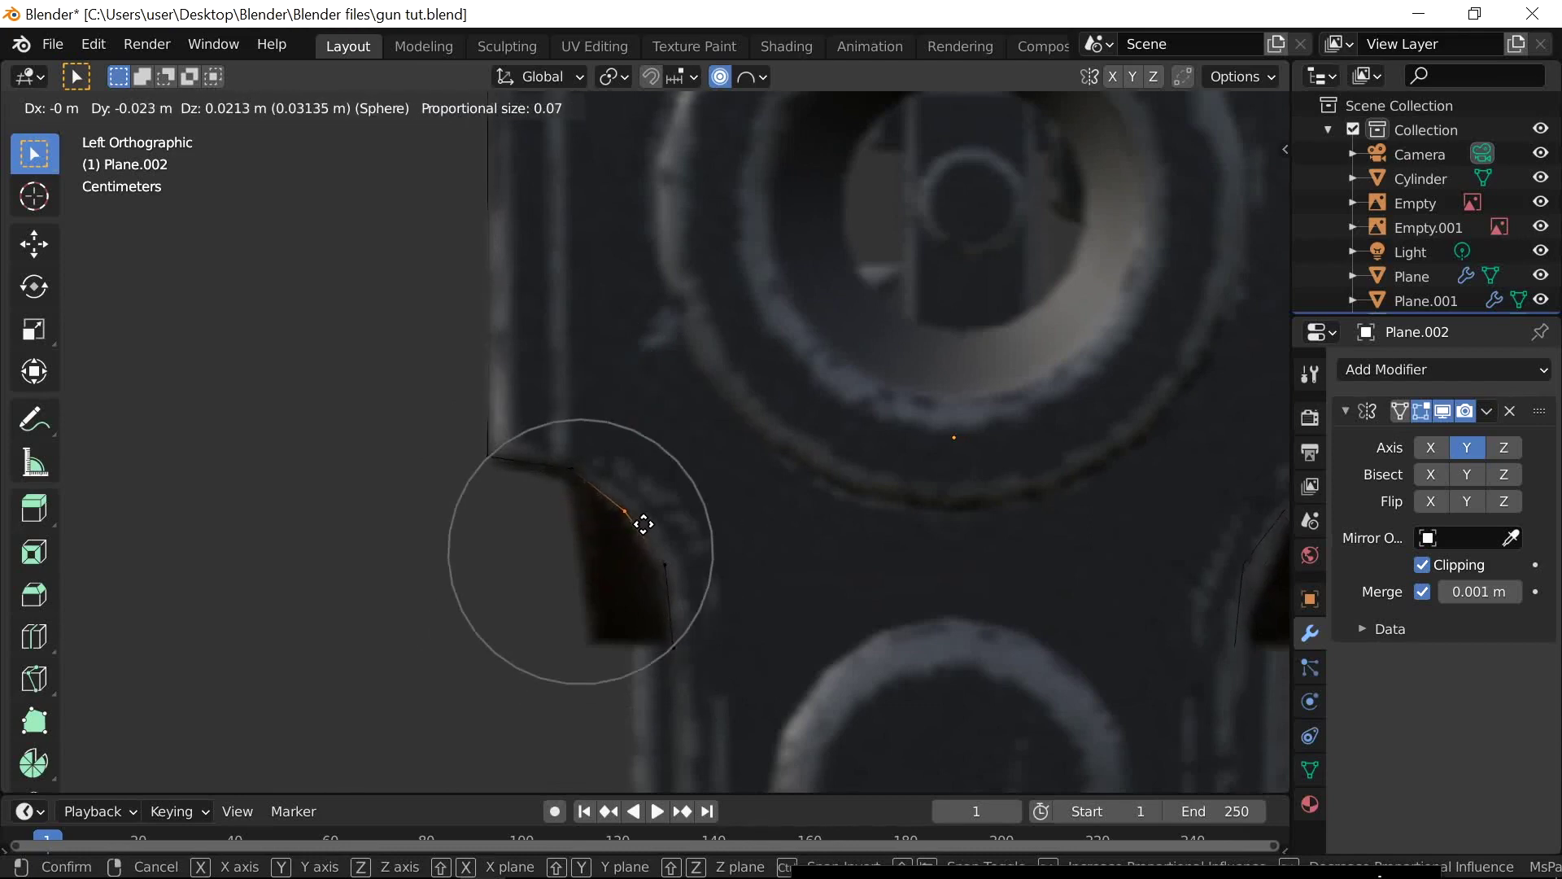
pyautogui.click(642, 525)
# Extrude the notch's lower vertex about 0.136 m down the frame's side and continue the outline around the rounded bottom to the centre line
pyautogui.keyDown('shift'); pyautogui.moveTo(705, 666); pyautogui.dragTo(662, 433, button='middle'); pyautogui.keyUp('shift')
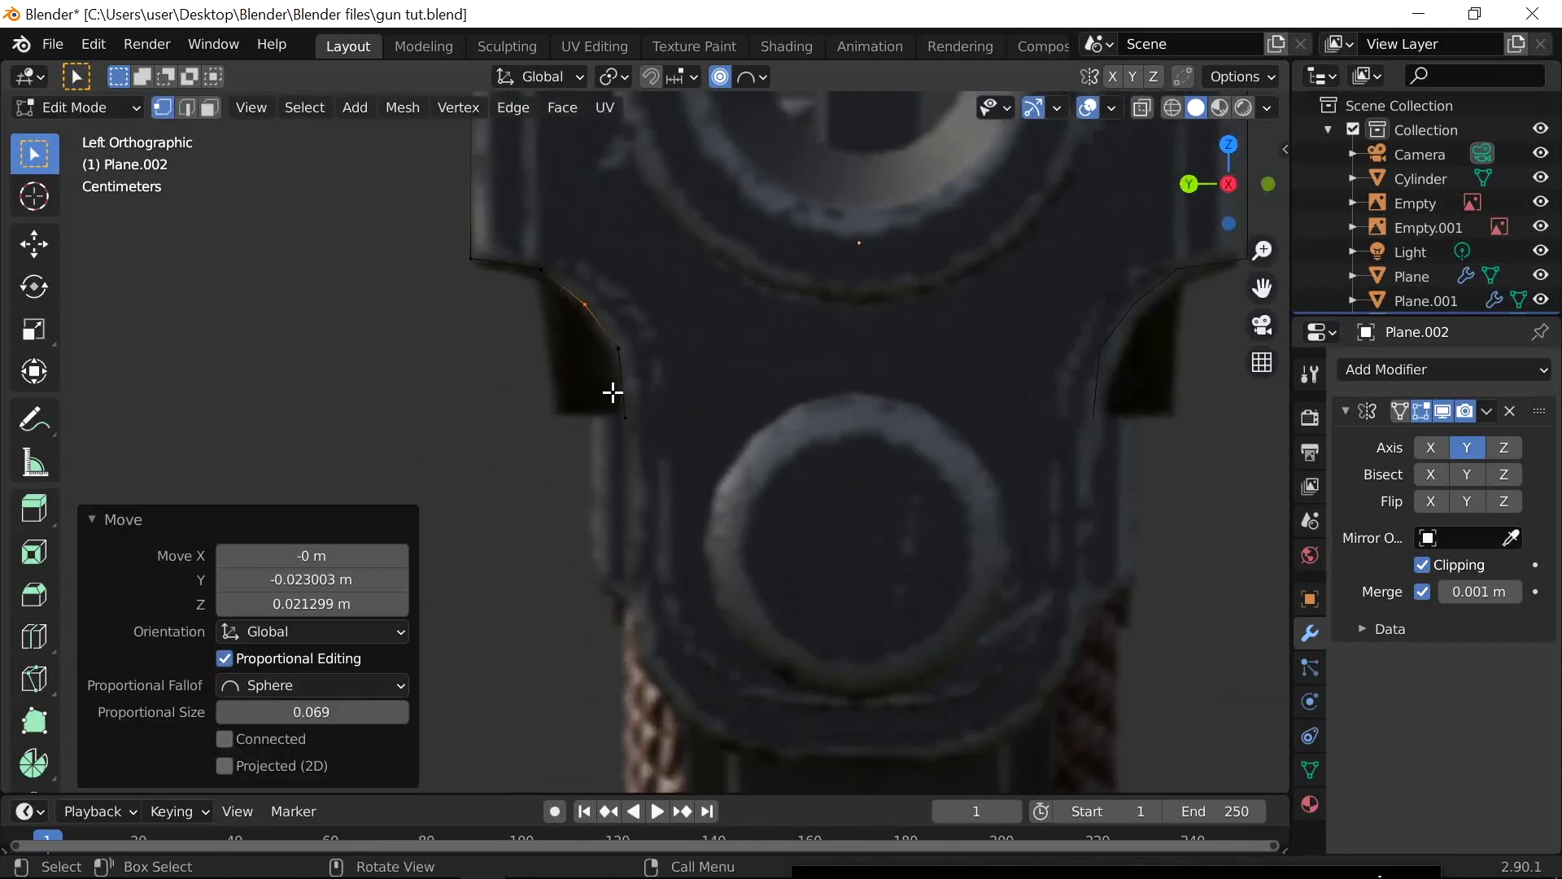
pyautogui.click(657, 440)
pyautogui.press('e')
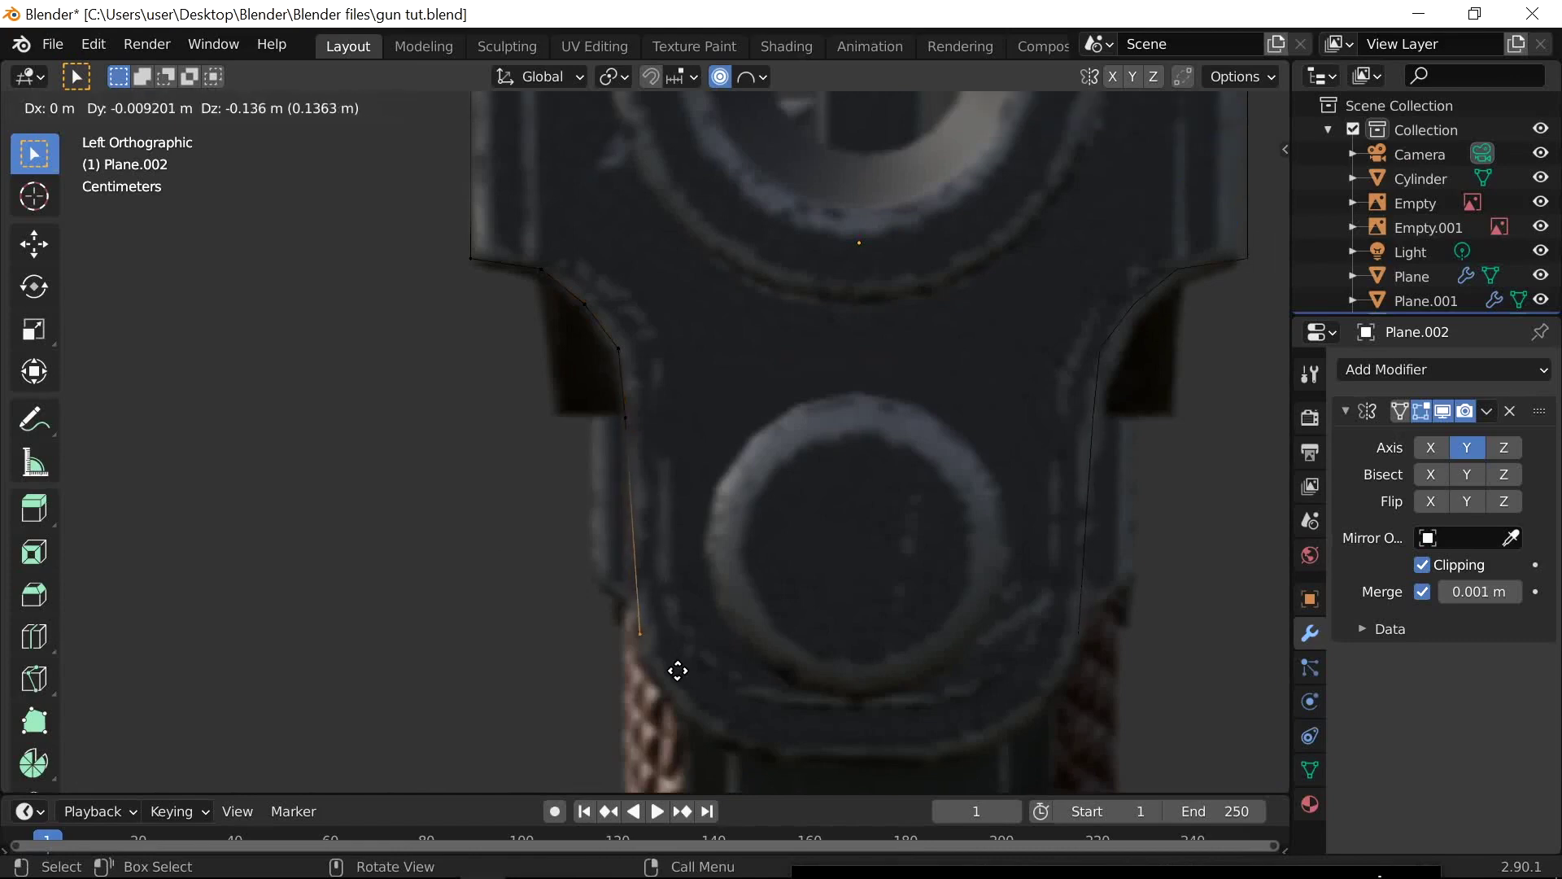
pyautogui.click(676, 670)
pyautogui.scroll(-3, 649, 586)
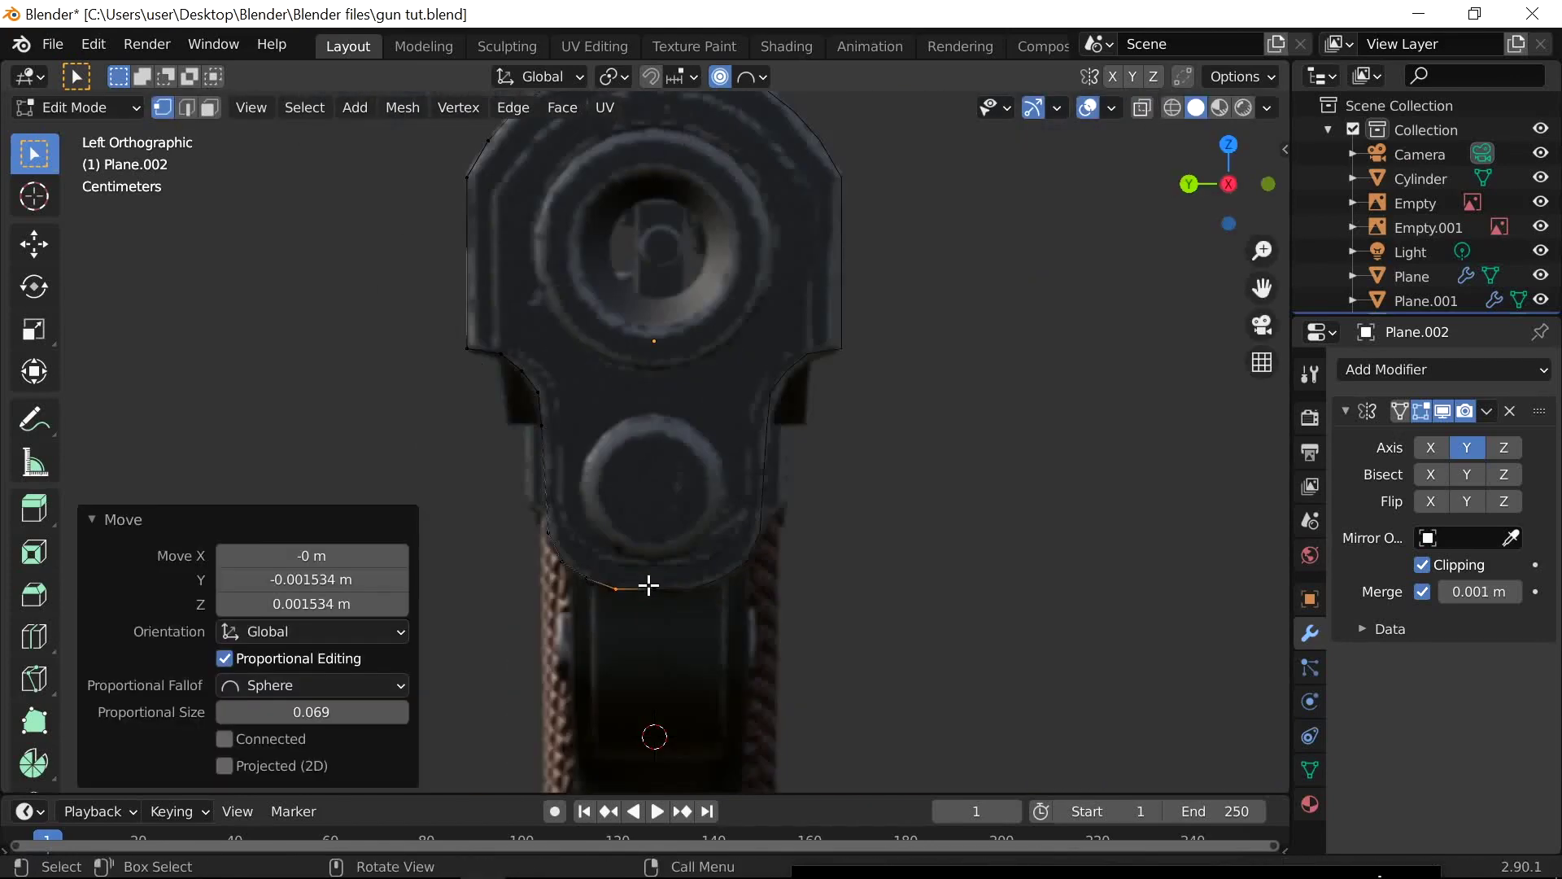
# Fill the mirrored muzzle outline with a face and return to Object Mode
pyautogui.press('Tab')
pyautogui.moveTo(649, 586); pyautogui.dragTo(774, 544, button='middle')
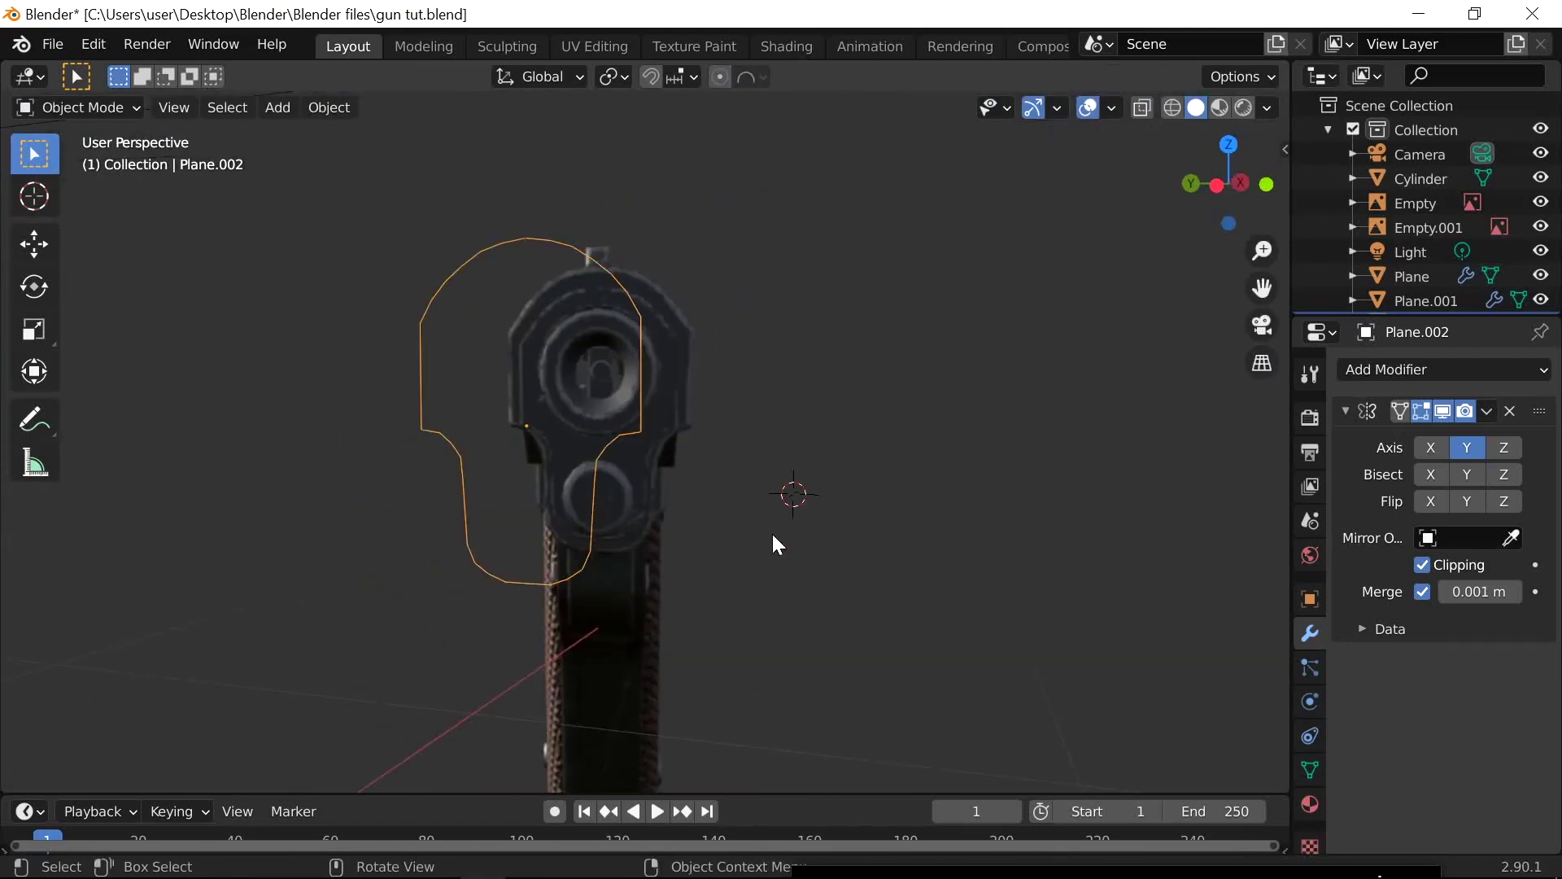
pyautogui.press('Tab')
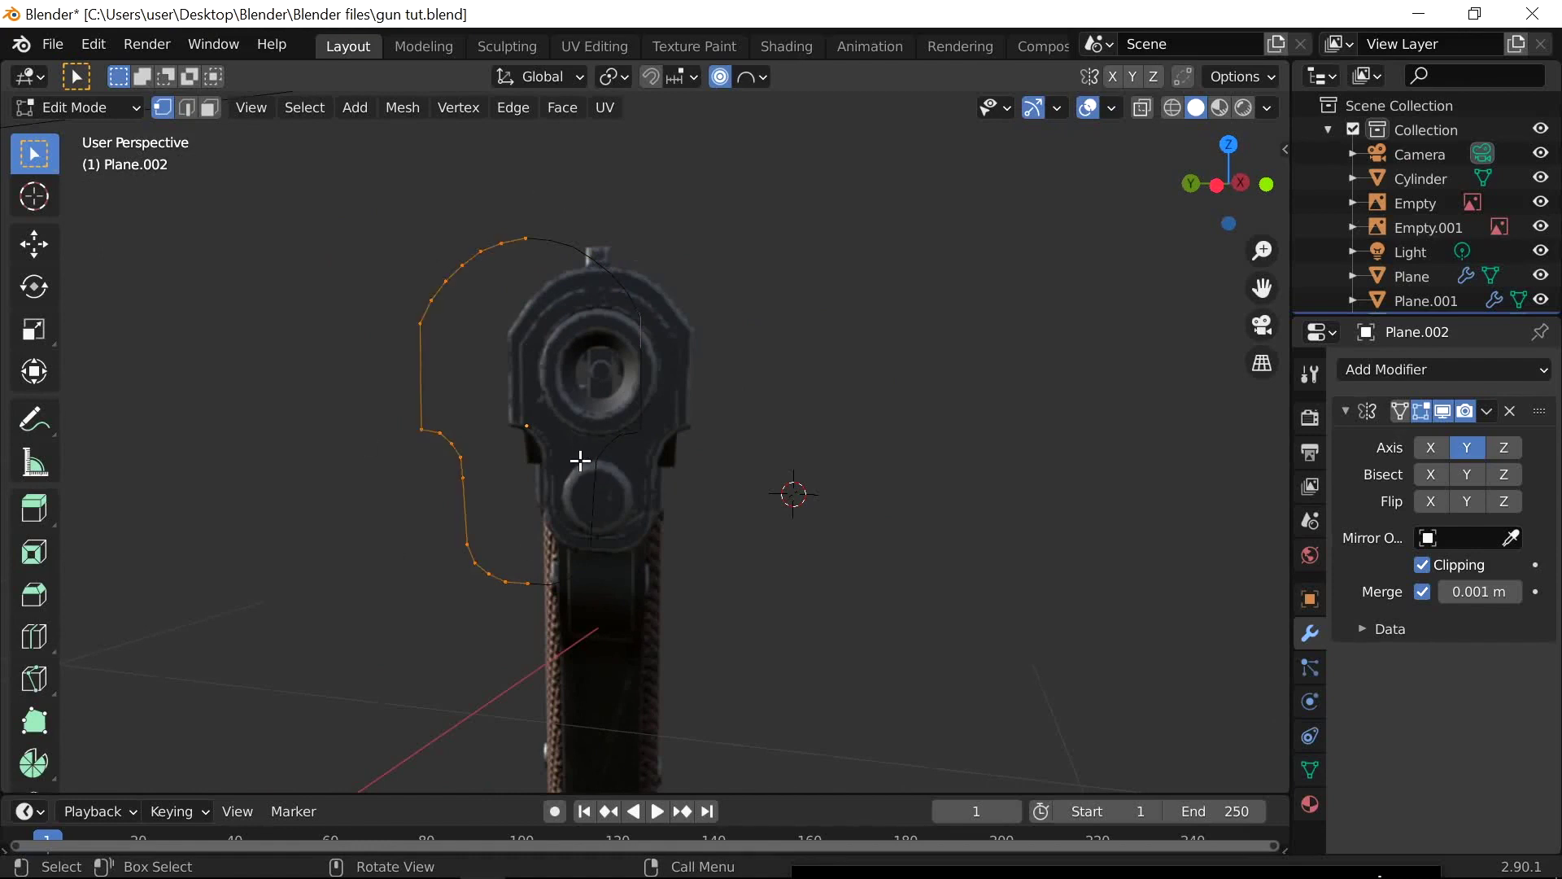
pyautogui.press('f')
pyautogui.press('Tab')
pyautogui.moveTo(636, 529); pyautogui.dragTo(735, 358, button='middle')
pyautogui.click(1199, 187)
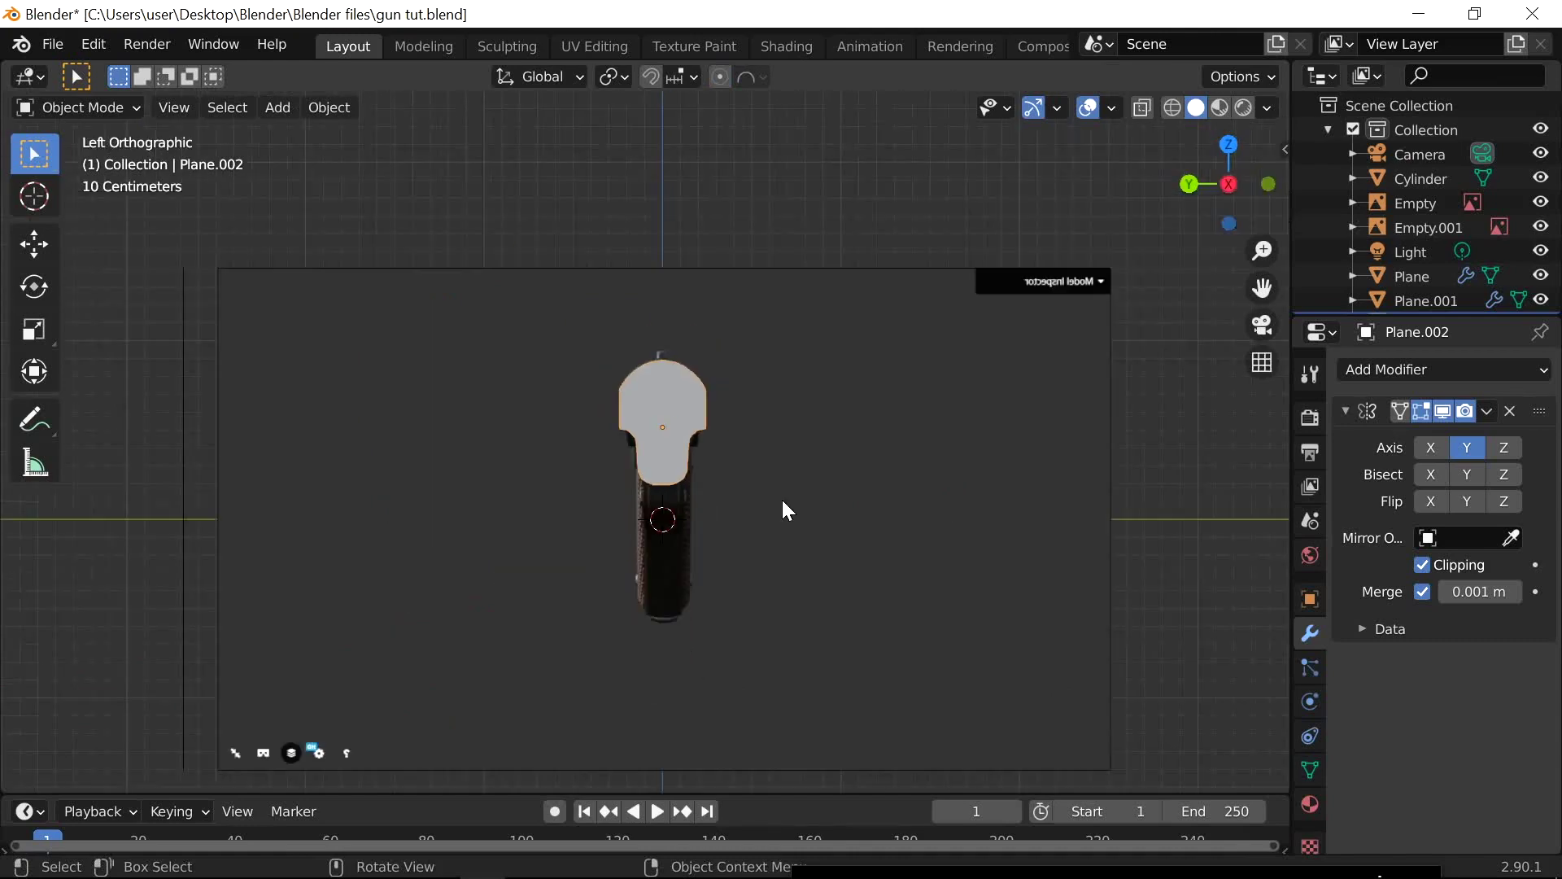
# Hide the front-view reference image Empty.001, keeping the filled muzzle profile in view
pyautogui.moveTo(782, 500); pyautogui.dragTo(527, 439, button='middle')
pyautogui.click(528, 440)
pyautogui.moveTo(717, 458); pyautogui.dragTo(529, 454, button='middle')
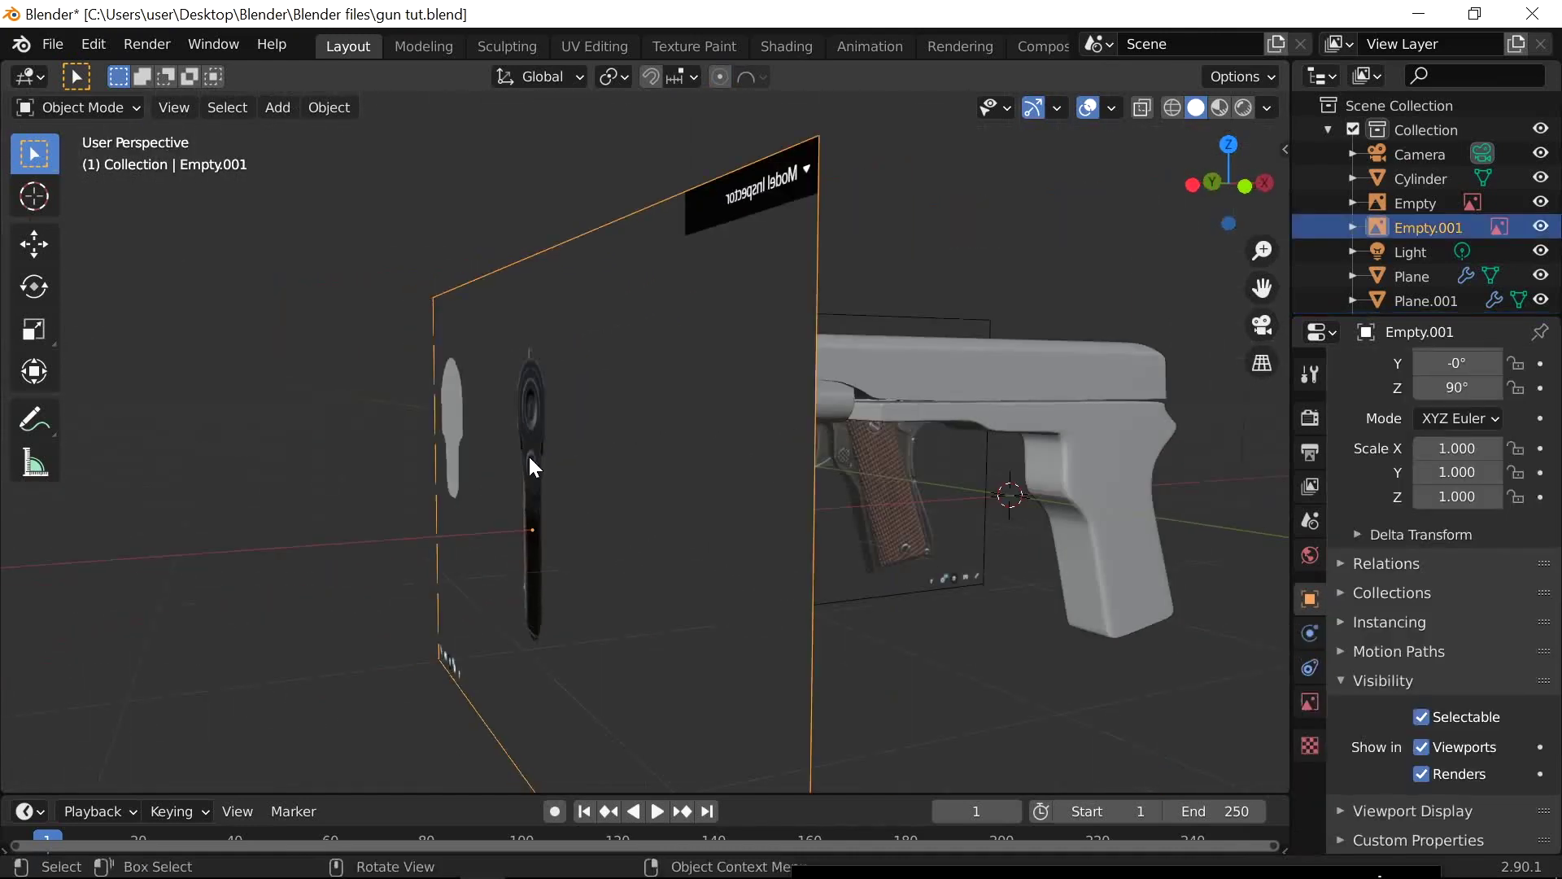
pyautogui.click(452, 407)
pyautogui.click(628, 399)
pyautogui.press('h')
# Move the muzzle profile about 1.46 m along X toward the front of the slide
pyautogui.click(453, 420)
pyautogui.press('g')
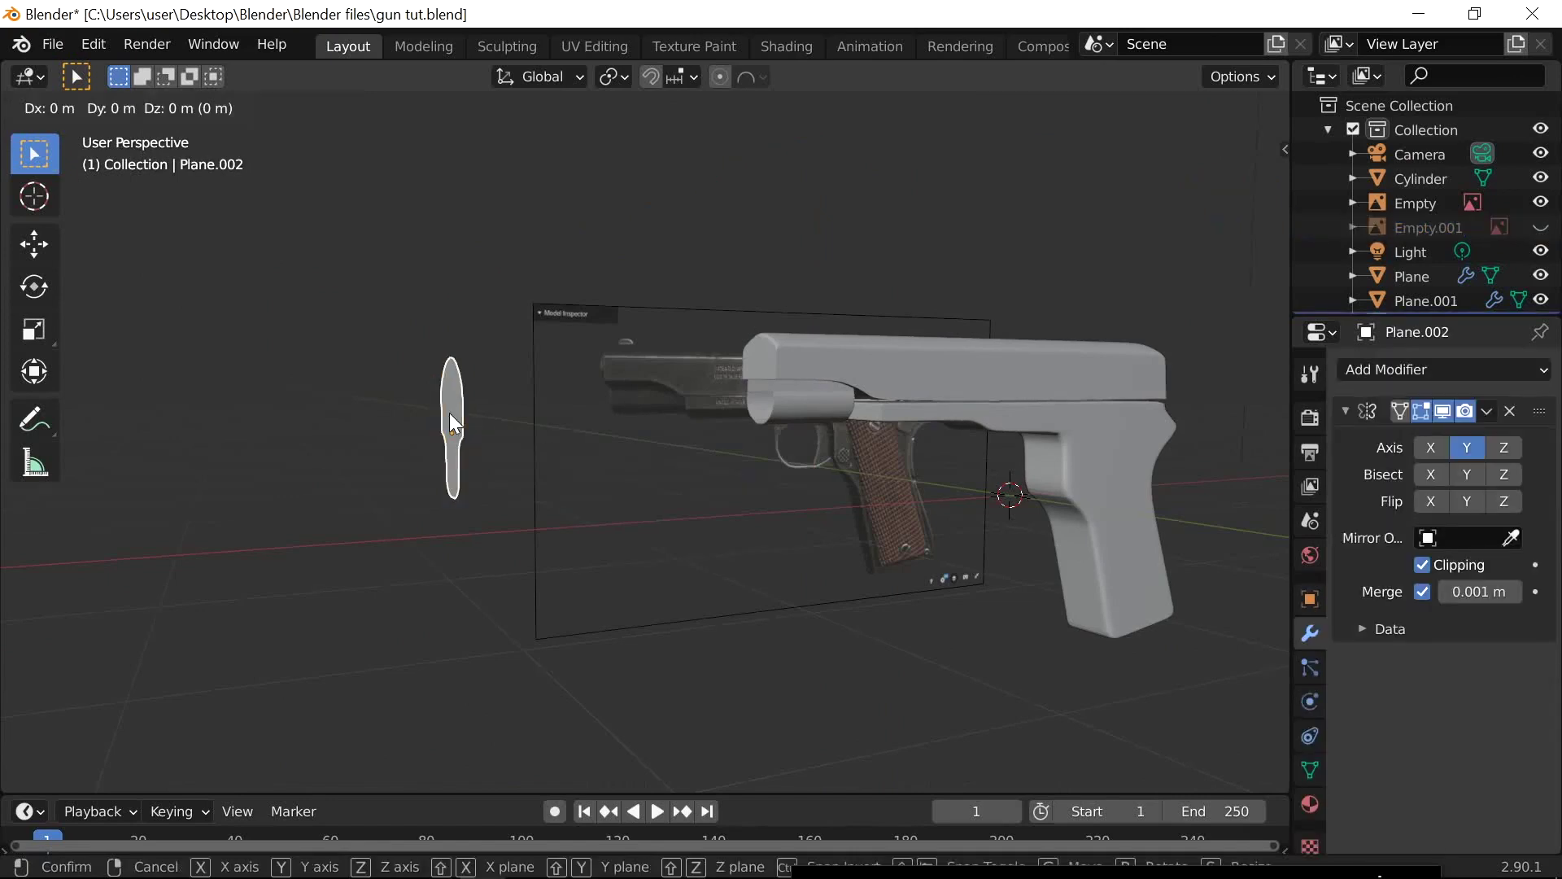
pyautogui.press('x')
pyautogui.click(712, 408)
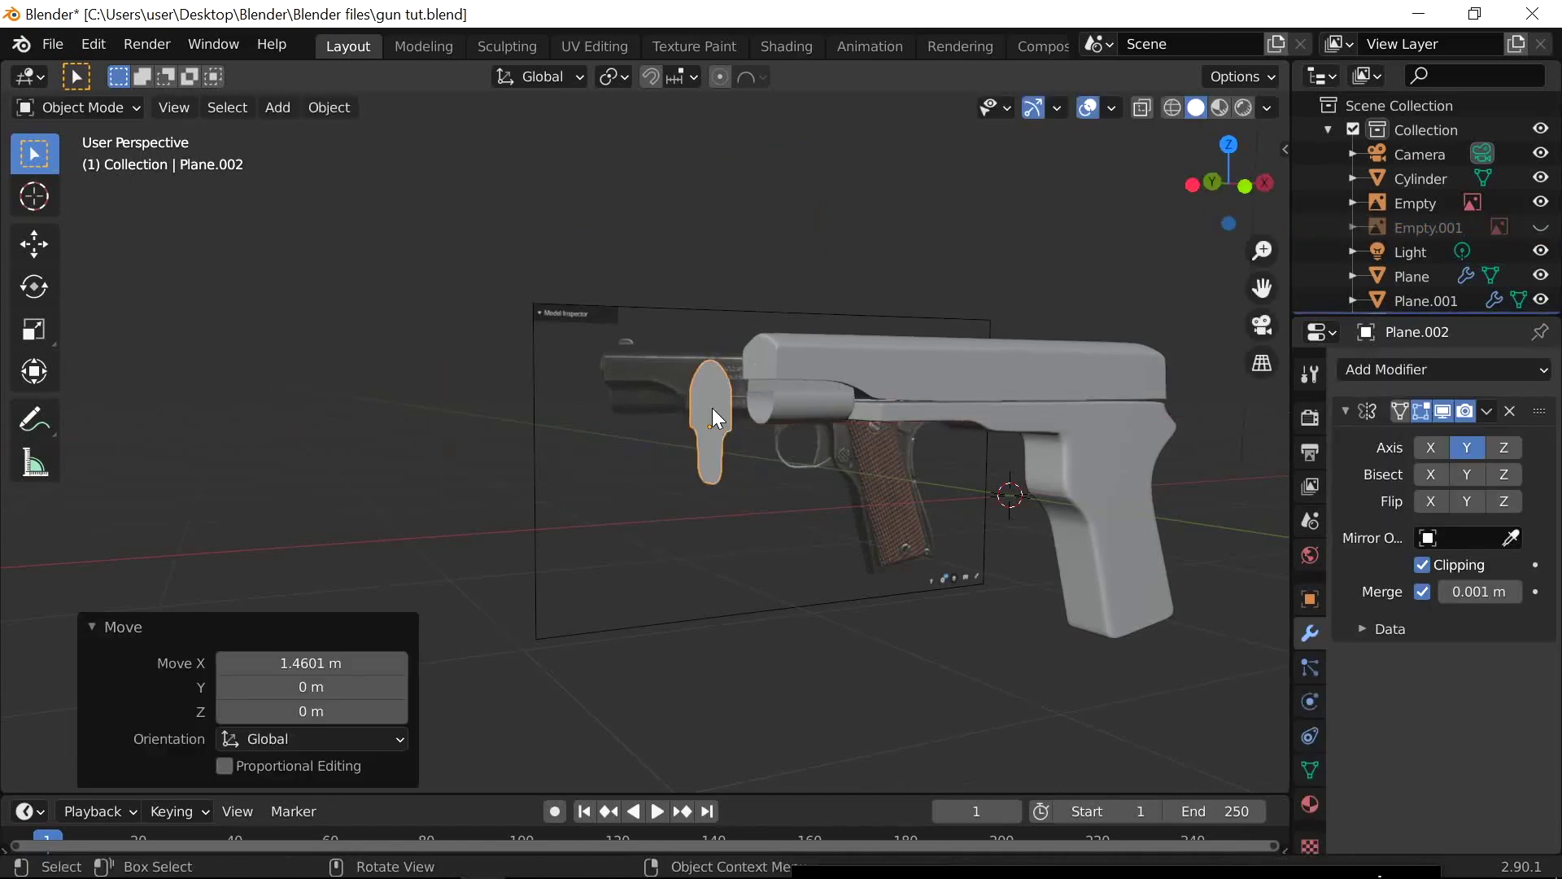
# In the left orthographic view, move the muzzle profile about 0.189 m in Y and 0.174 m in Z over the gun body
pyautogui.click(1215, 191)
pyautogui.click(1268, 184)
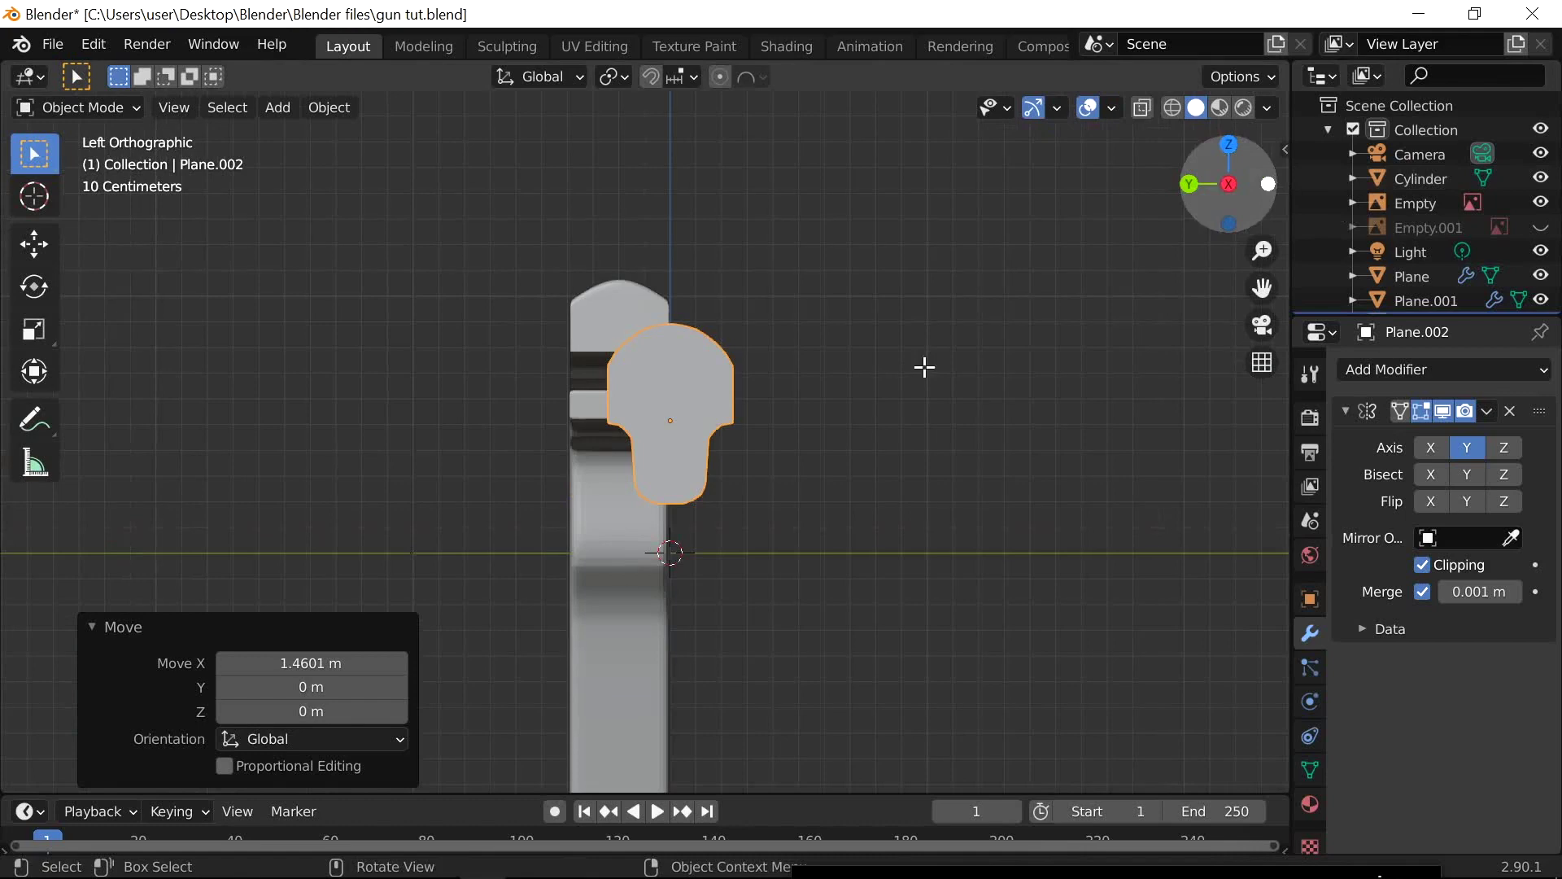
pyautogui.press('g')
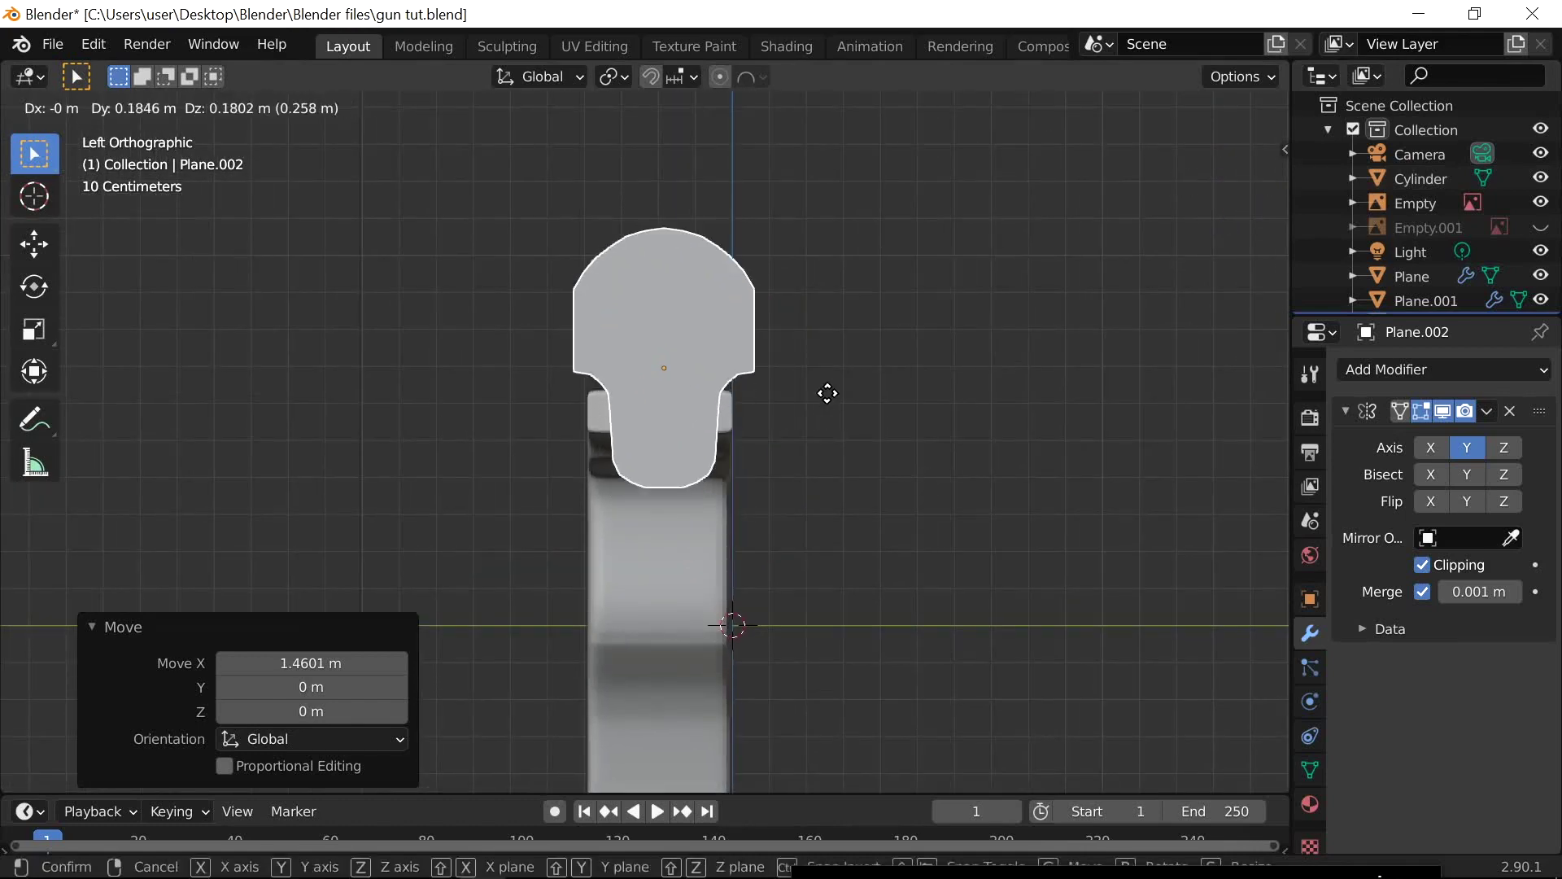
pyautogui.click(828, 393)
# Scale the muzzle profile by about 0.708, raise it about 0.098 m onto the slide's front, and enlarge it by about 1.07
pyautogui.scroll(2, 817, 472)
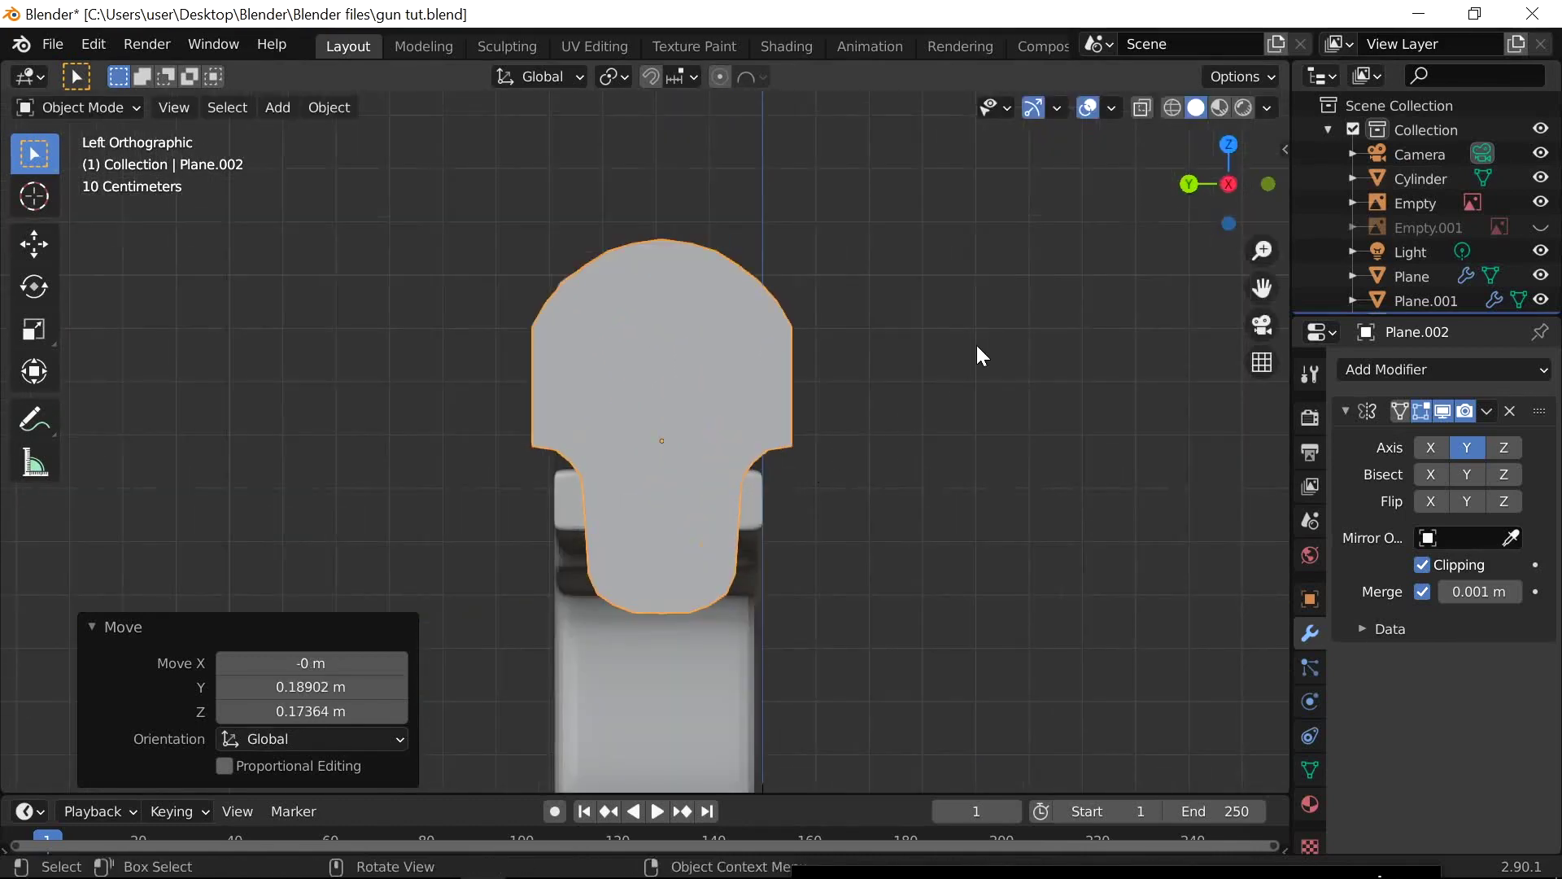
pyautogui.press('s')
pyautogui.click(886, 386)
pyautogui.press('g')
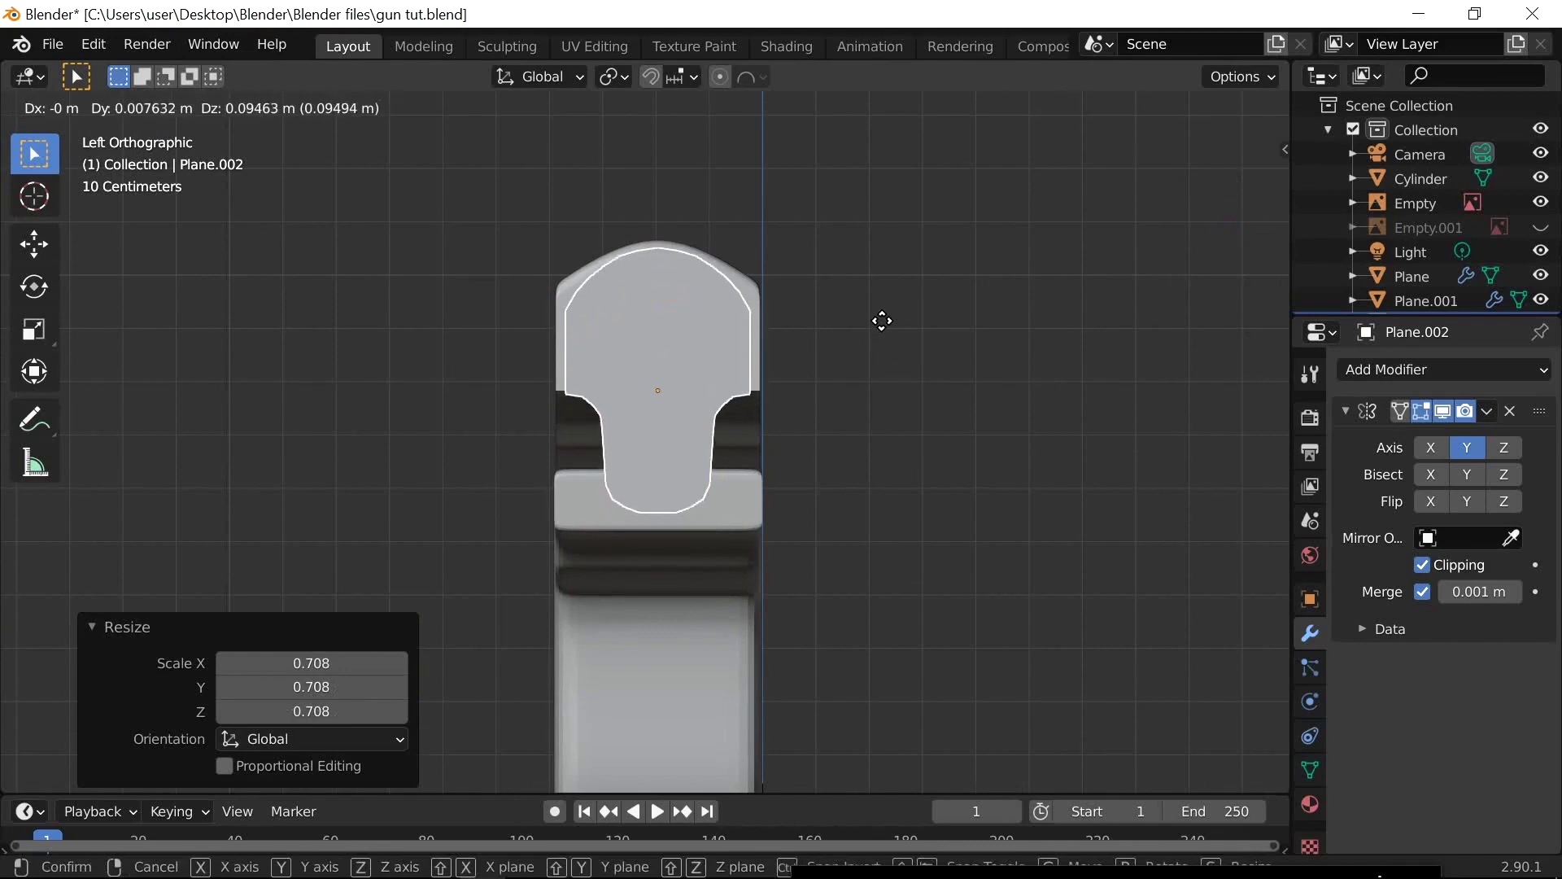
pyautogui.click(884, 319)
pyautogui.press('s')
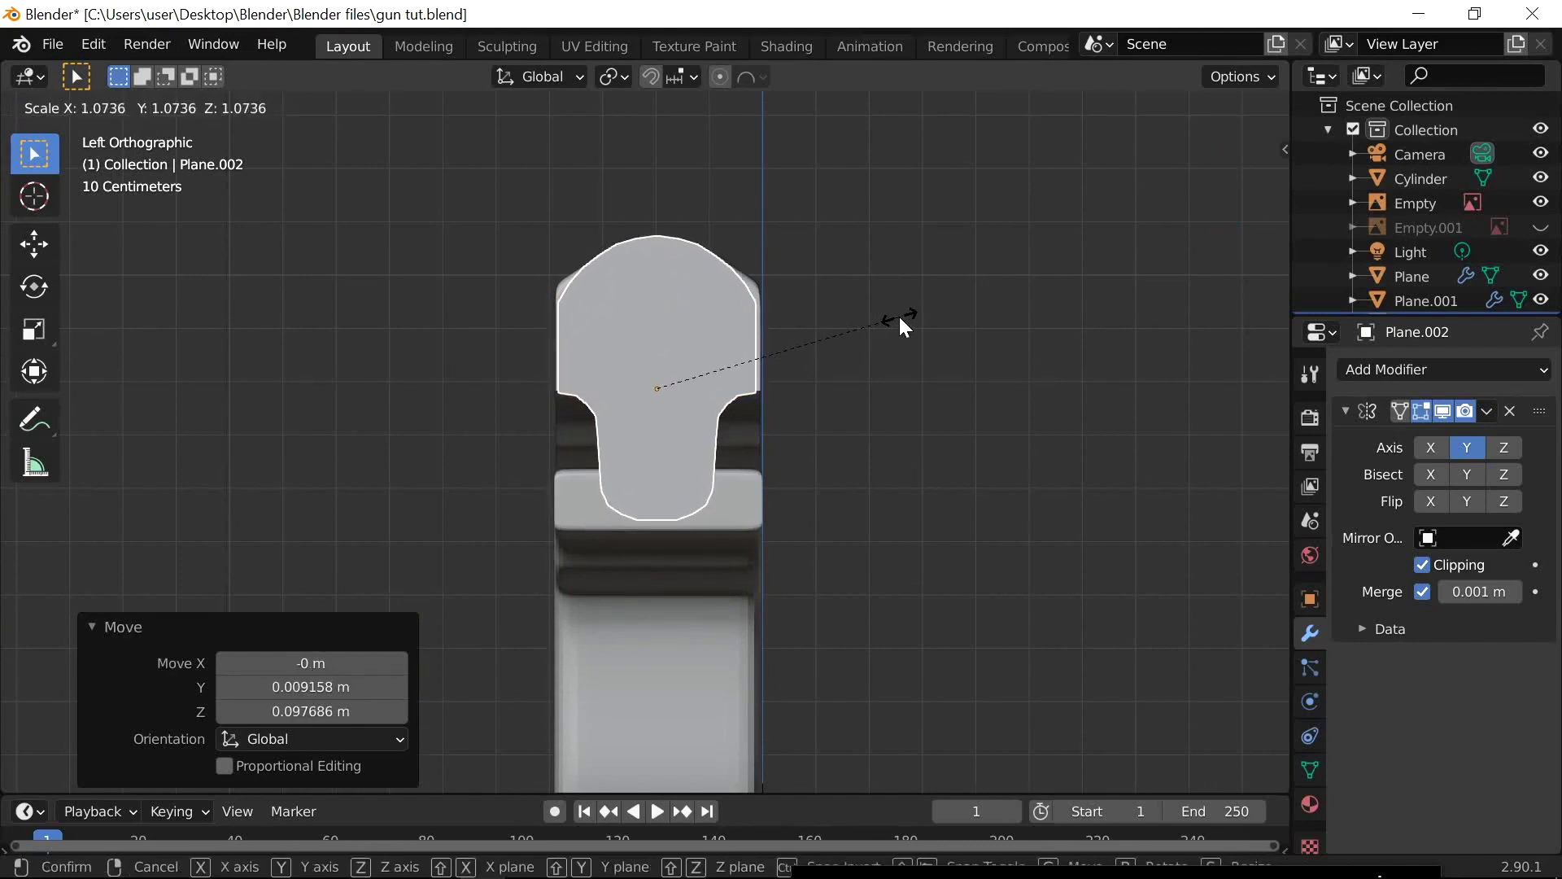
pyautogui.click(899, 316)
pyautogui.moveTo(895, 389); pyautogui.dragTo(676, 413, button='middle')
pyautogui.keyDown('shift'); pyautogui.click(1034, 307); pyautogui.keyUp('shift')
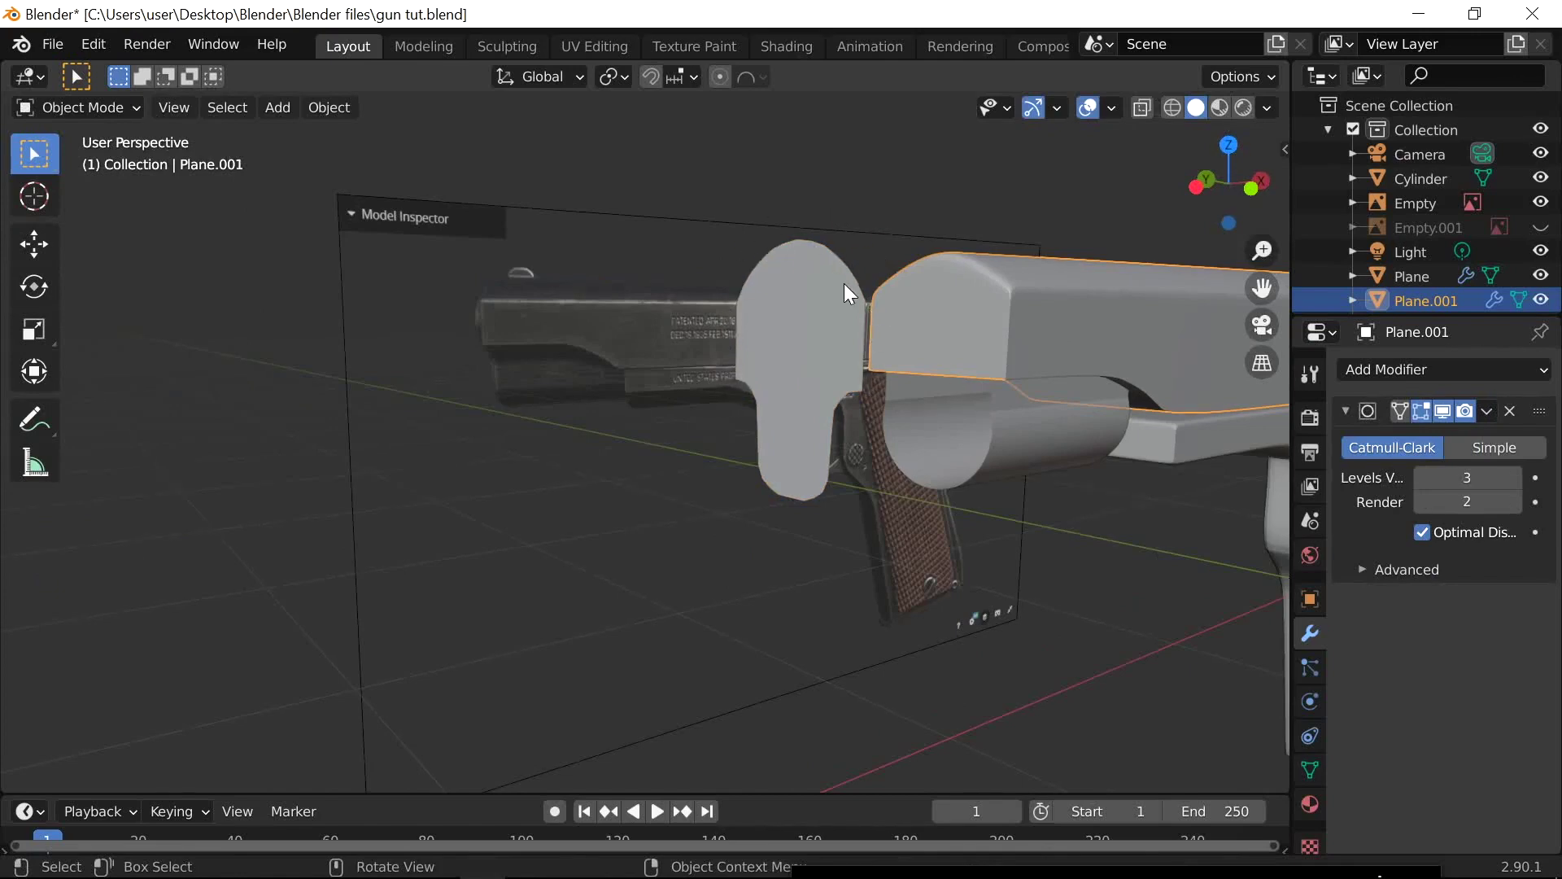
pyautogui.click(1194, 188)
pyautogui.scroll(2, 847, 335)
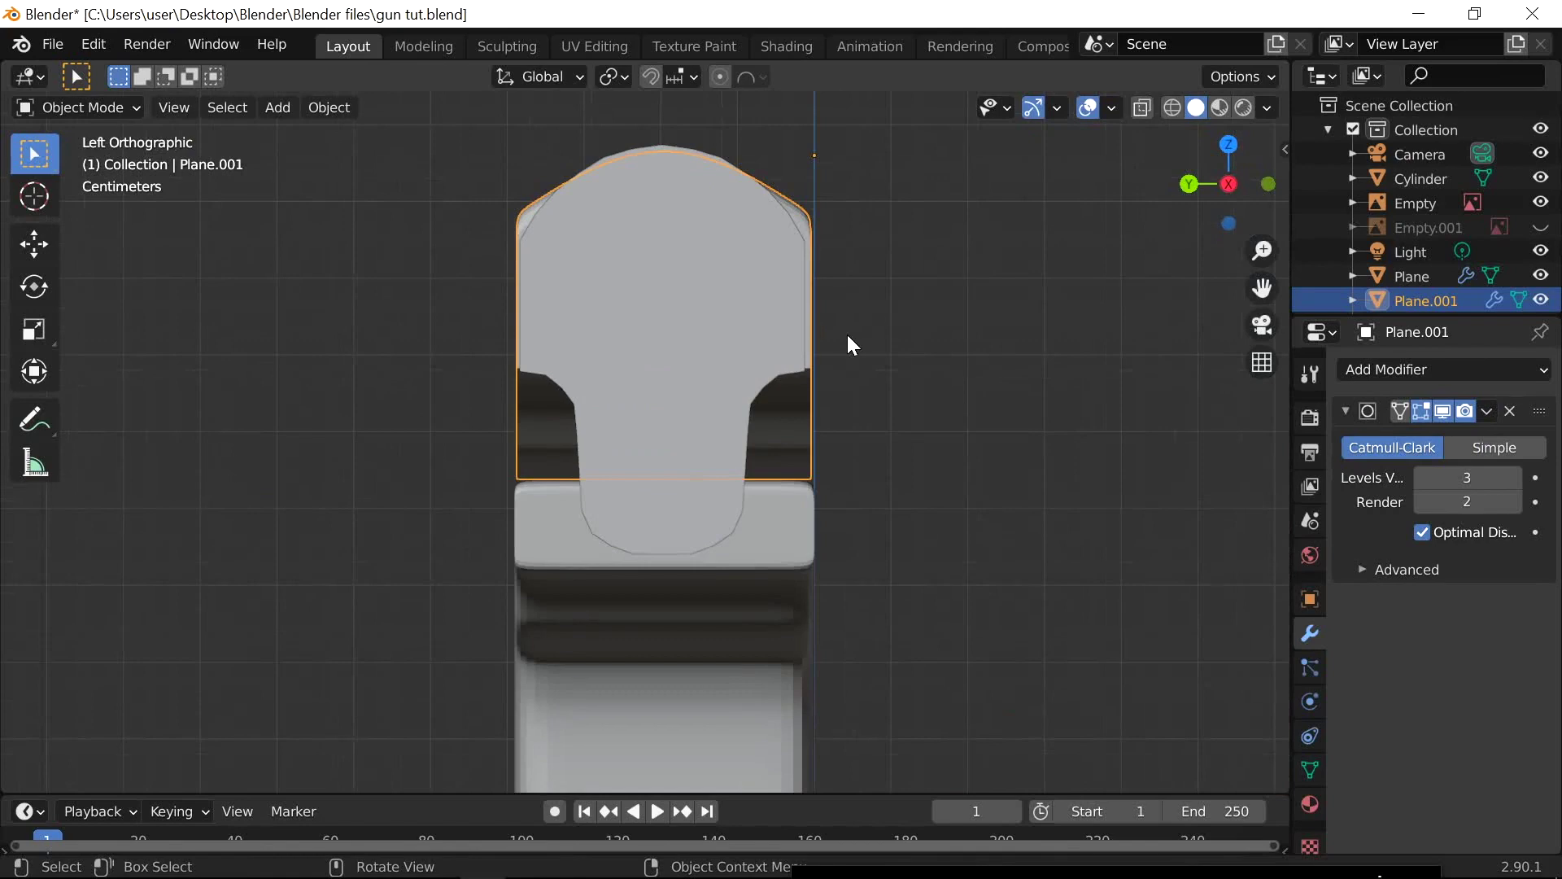
pyautogui.keyDown('shift'); pyautogui.moveTo(826, 194); pyautogui.dragTo(845, 267, button='middle'); pyautogui.keyUp('shift')
pyautogui.scroll(1, 864, 393)
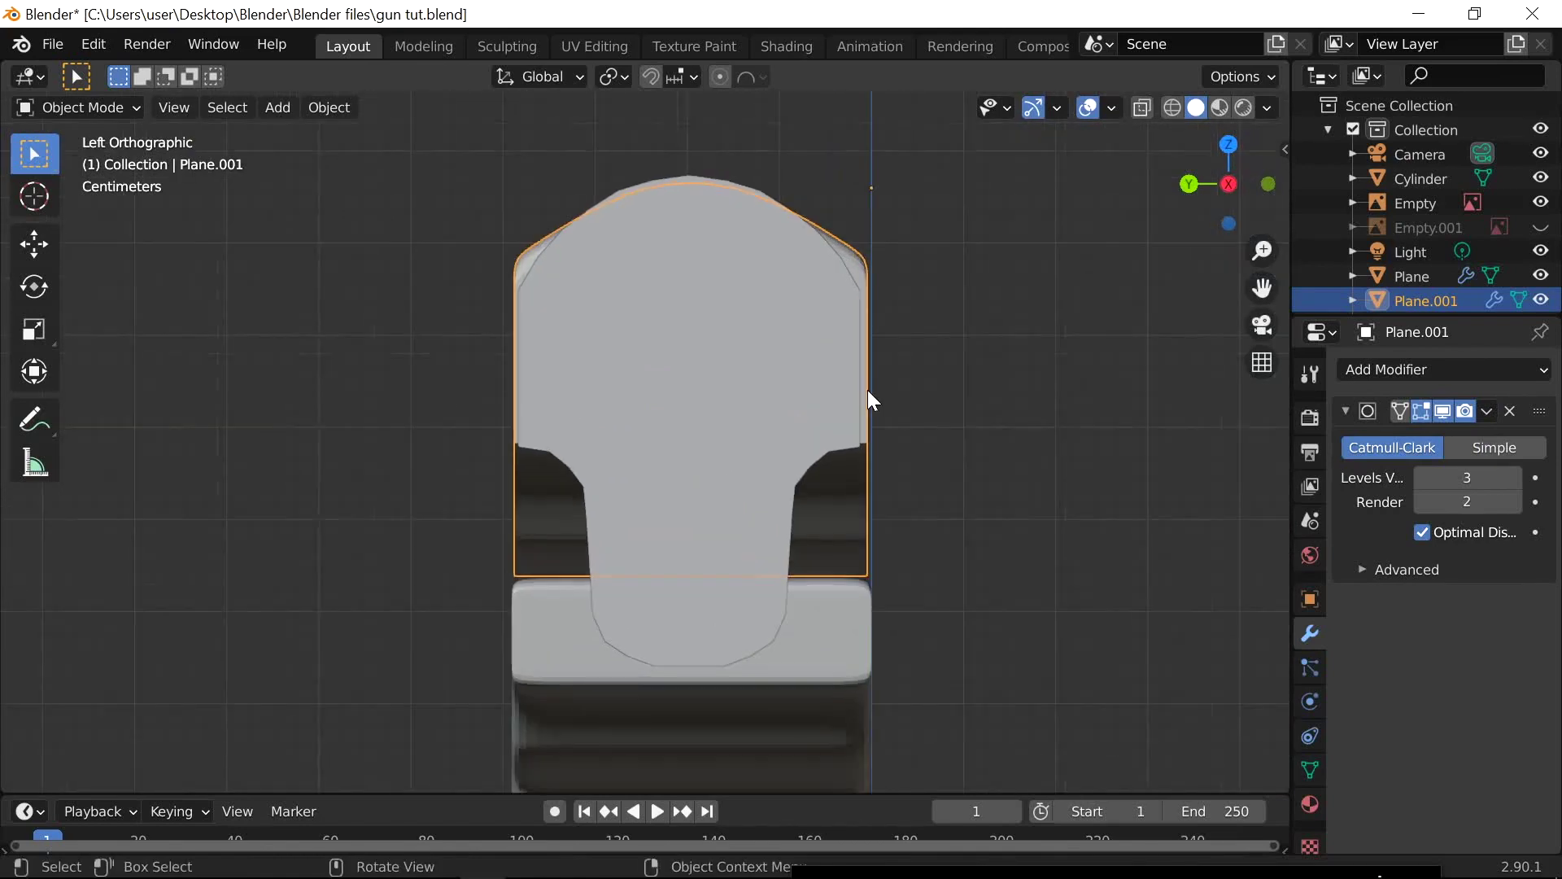
pyautogui.press('s')
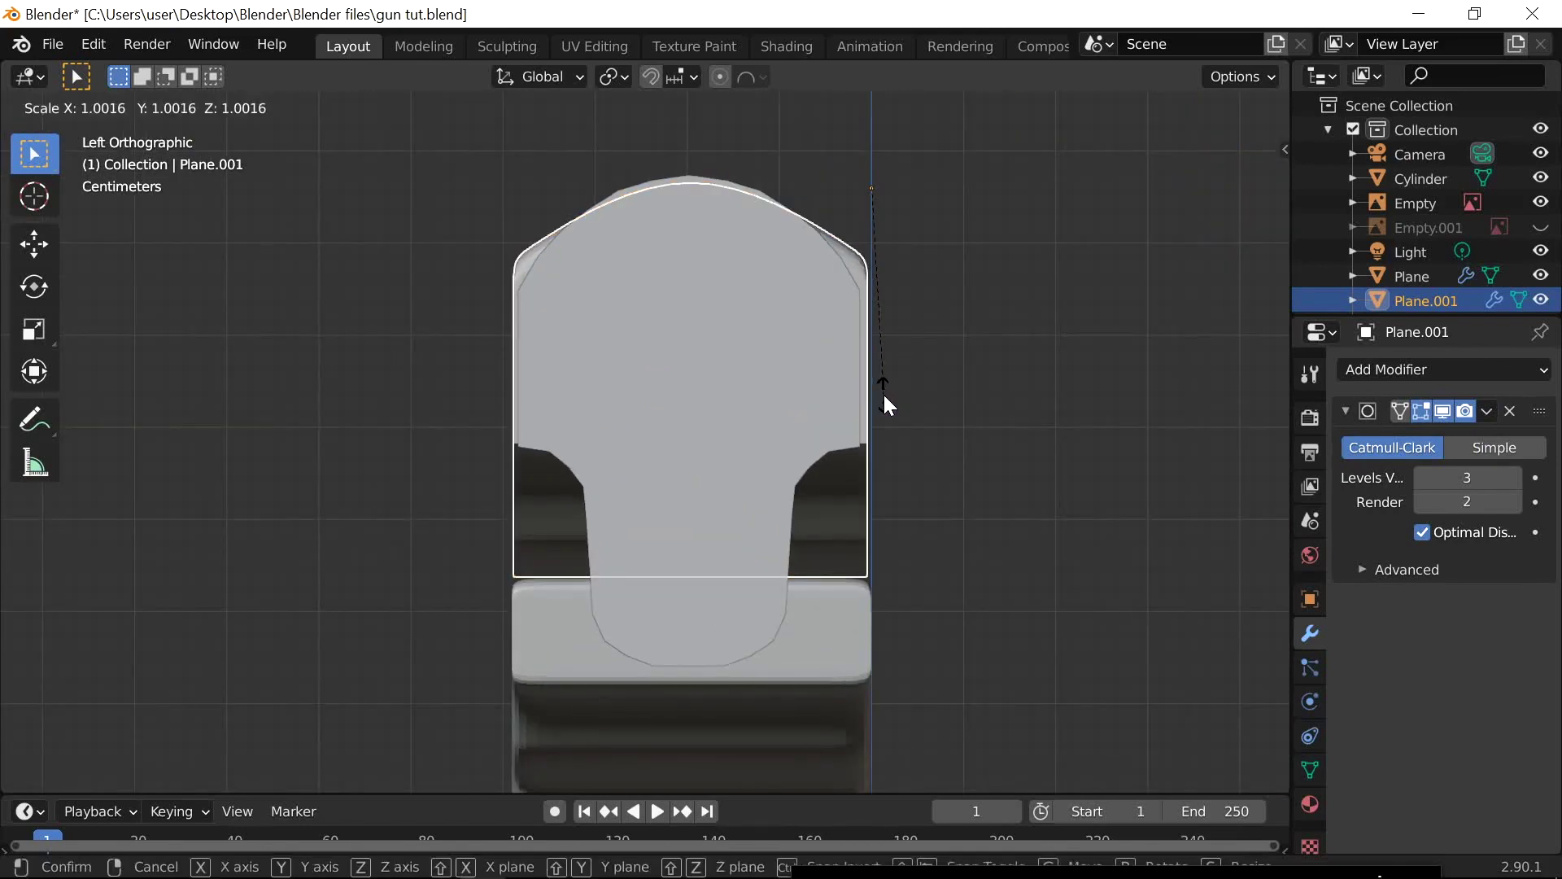
pyautogui.rightClick(883, 392)
# Scale the muzzle profile by about 1.038 to match the slide's width
pyautogui.click(848, 383)
pyautogui.press('s')
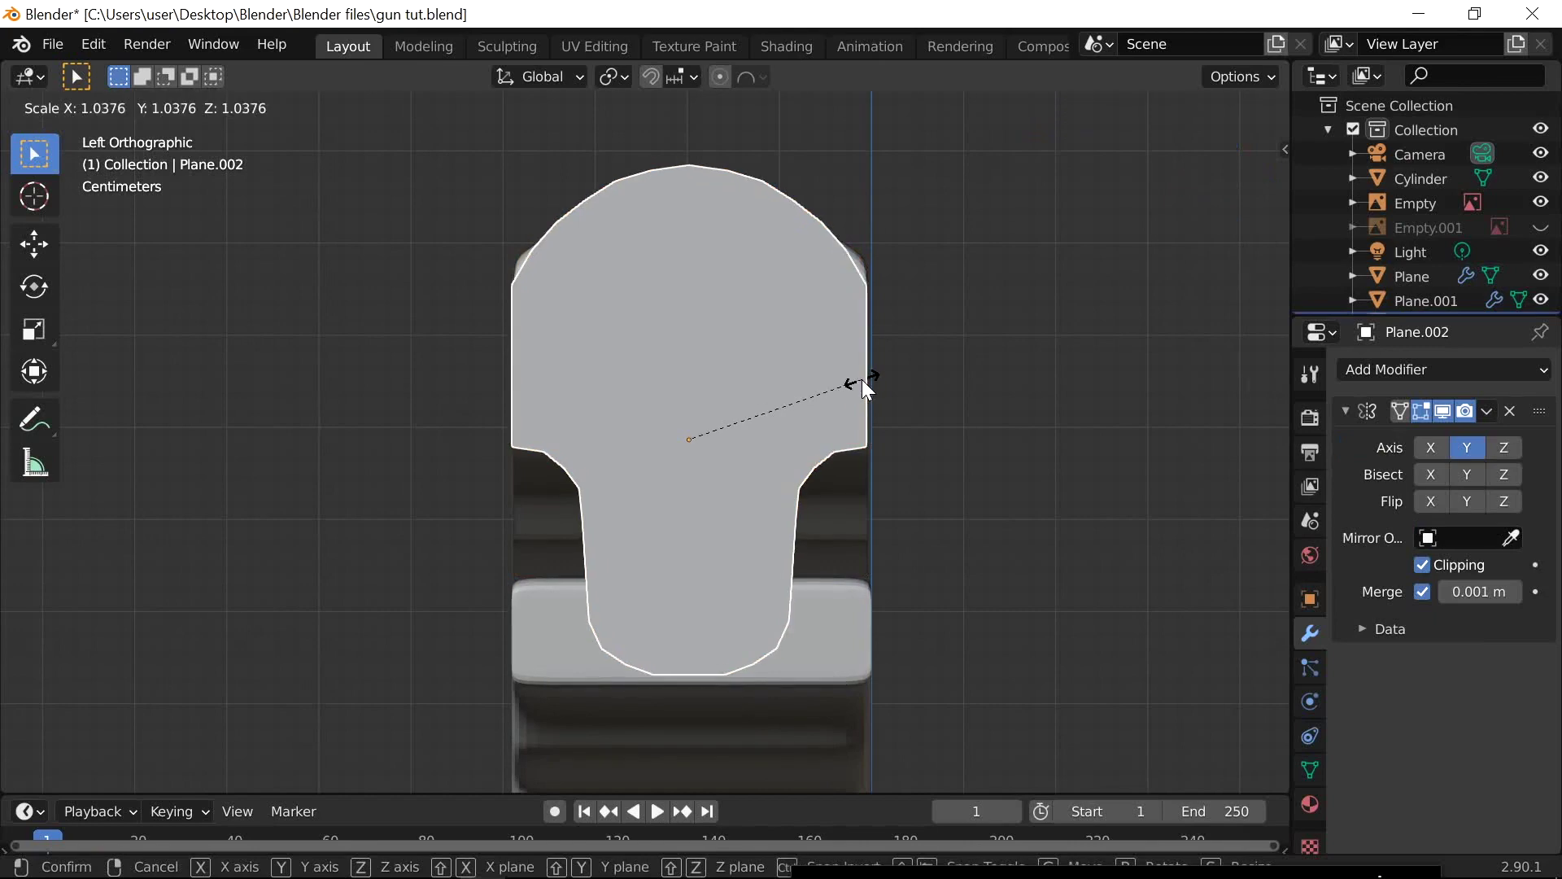
pyautogui.click(862, 379)
pyautogui.keyDown('shift'); pyautogui.scroll(2, 829, 408); pyautogui.keyUp('shift')
pyautogui.moveTo(828, 408); pyautogui.dragTo(910, 230, button='middle')
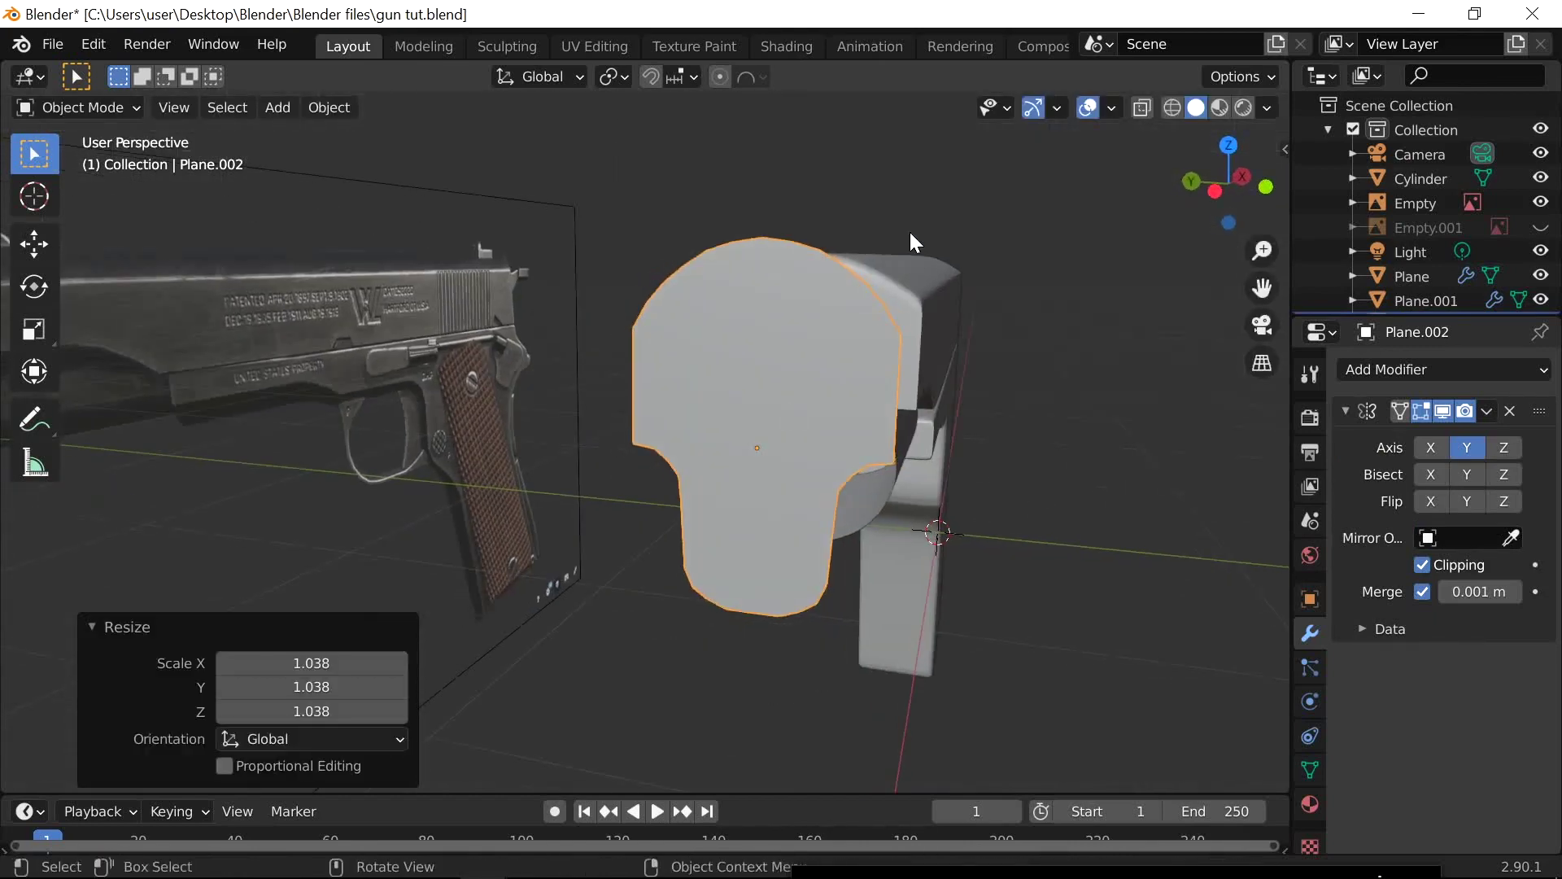
# Select the slide body and enter Edit Mode on its mesh
pyautogui.click(946, 301)
pyautogui.moveTo(946, 301); pyautogui.dragTo(869, 216, button='middle')
pyautogui.press('Tab')
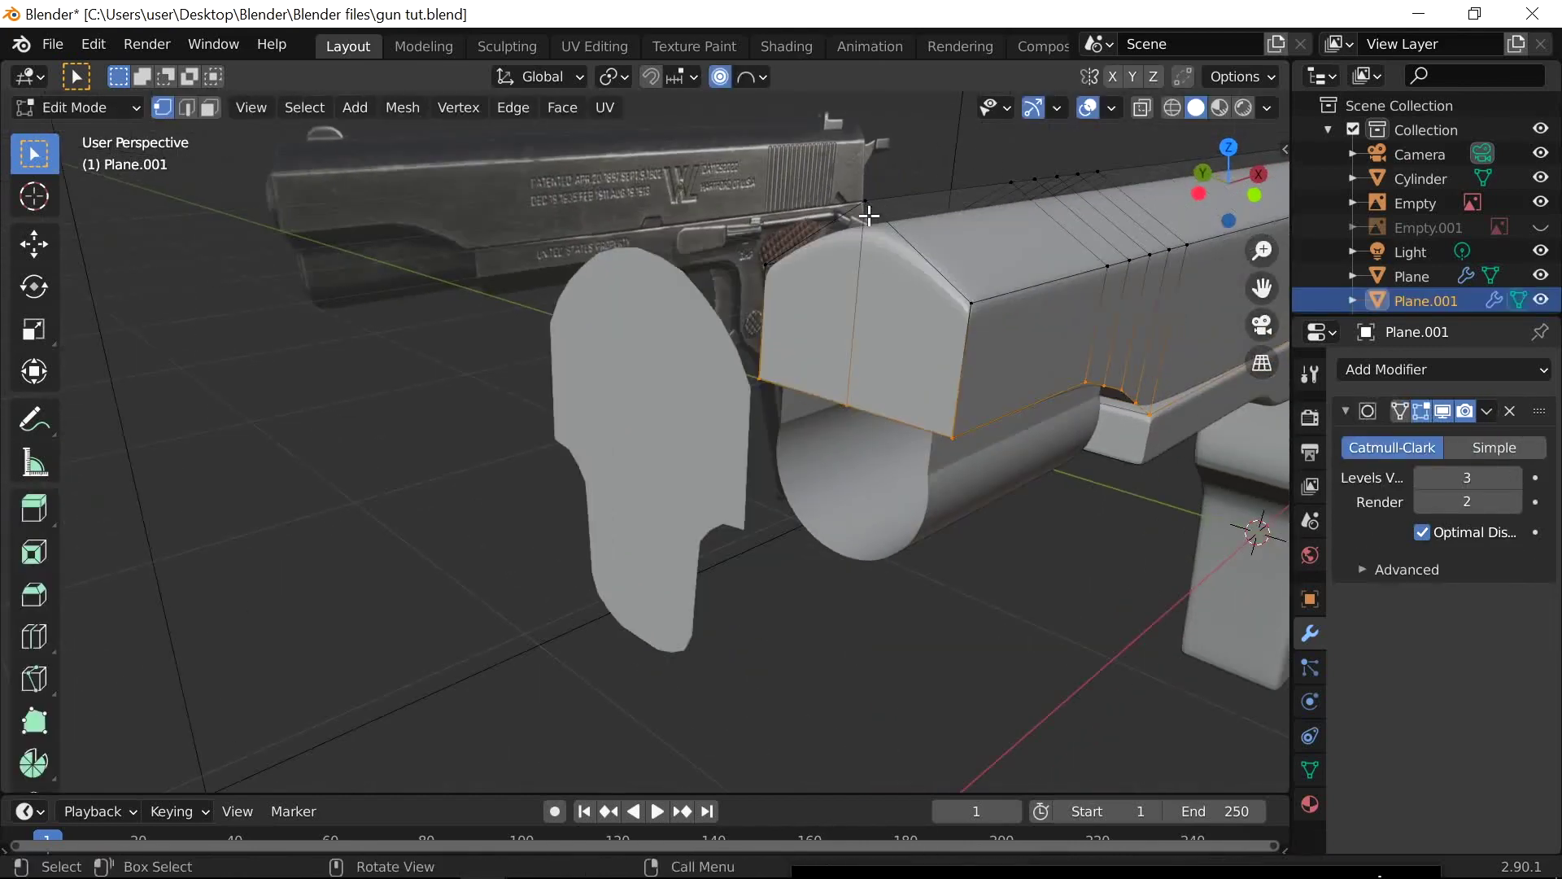
pyautogui.press('2')
pyautogui.click(900, 199)
pyautogui.keyDown('alt'); pyautogui.click(905, 199); pyautogui.keyUp('alt')
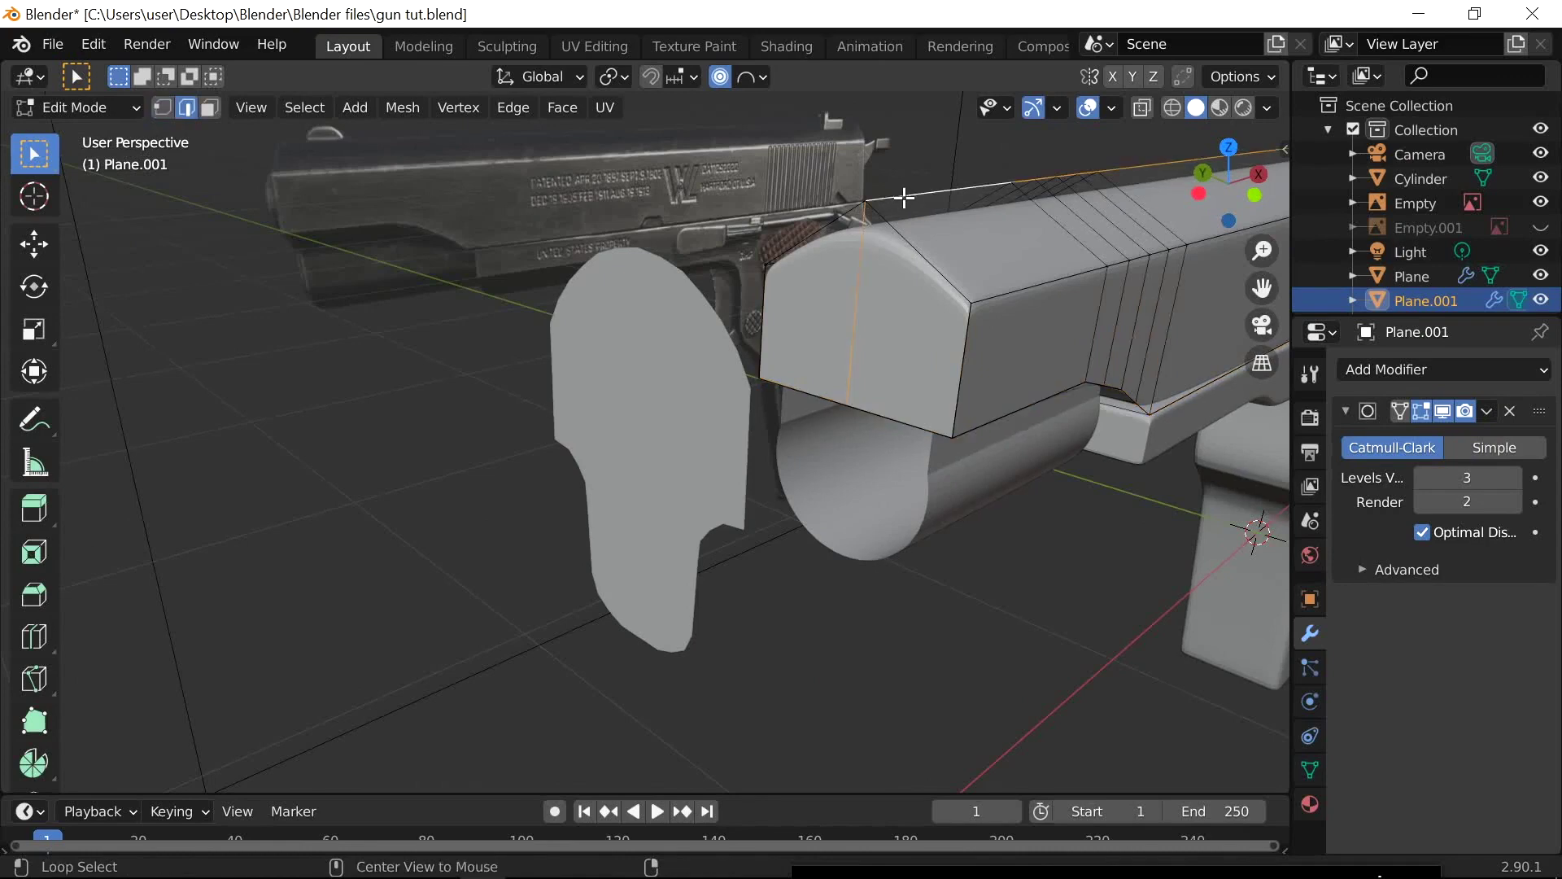
pyautogui.moveTo(900, 300); pyautogui.dragTo(1214, 129, button='middle')
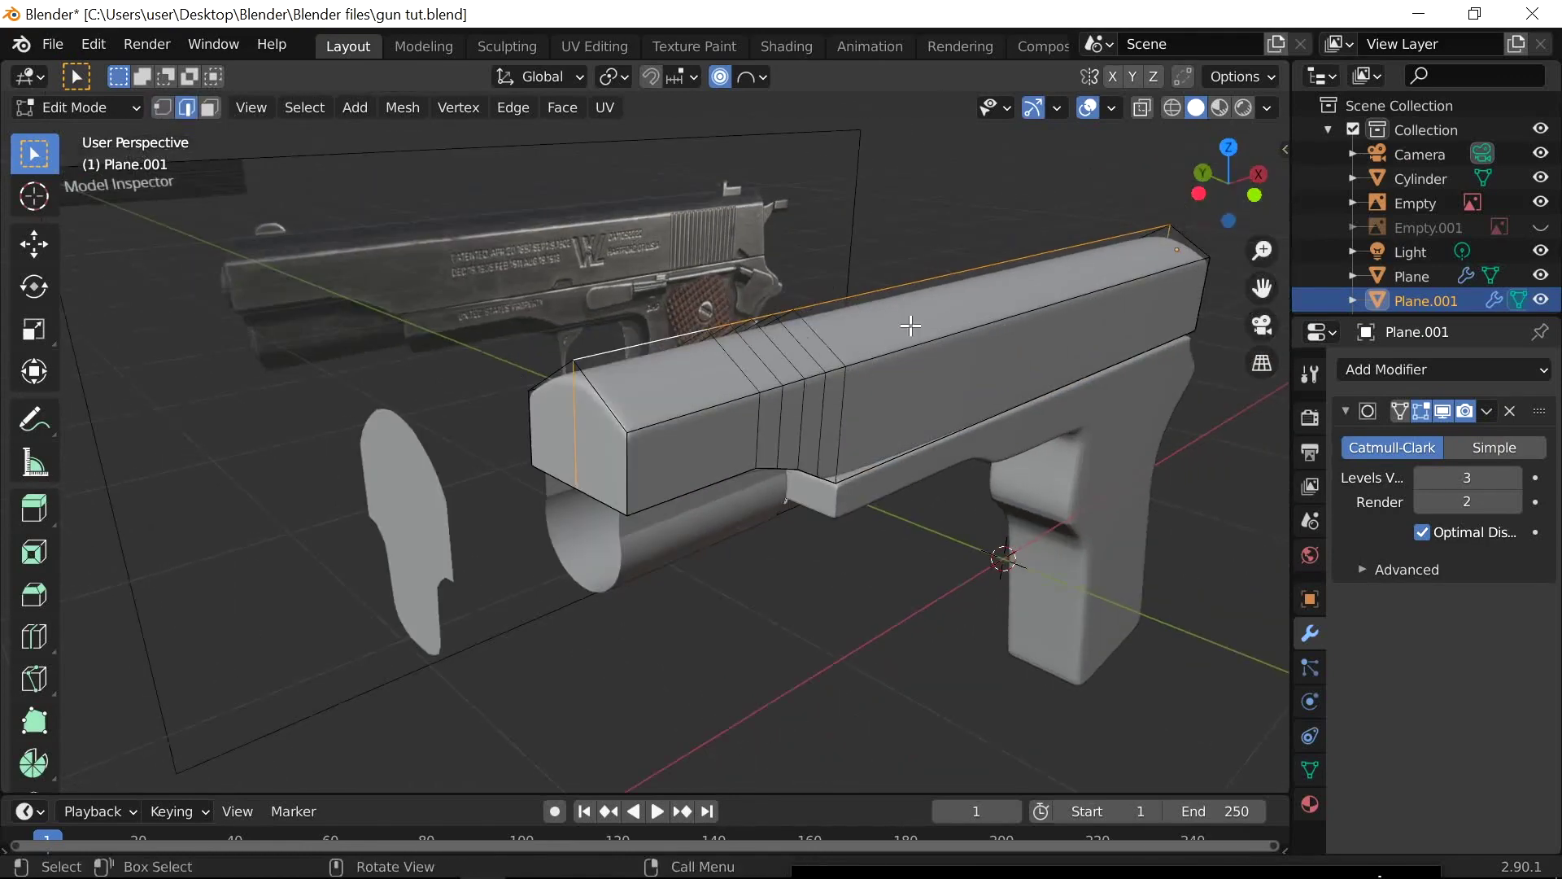
pyautogui.moveTo(910, 325); pyautogui.dragTo(963, 328, button='middle')
pyautogui.press('1')
pyautogui.hotkey('alt', 'a')
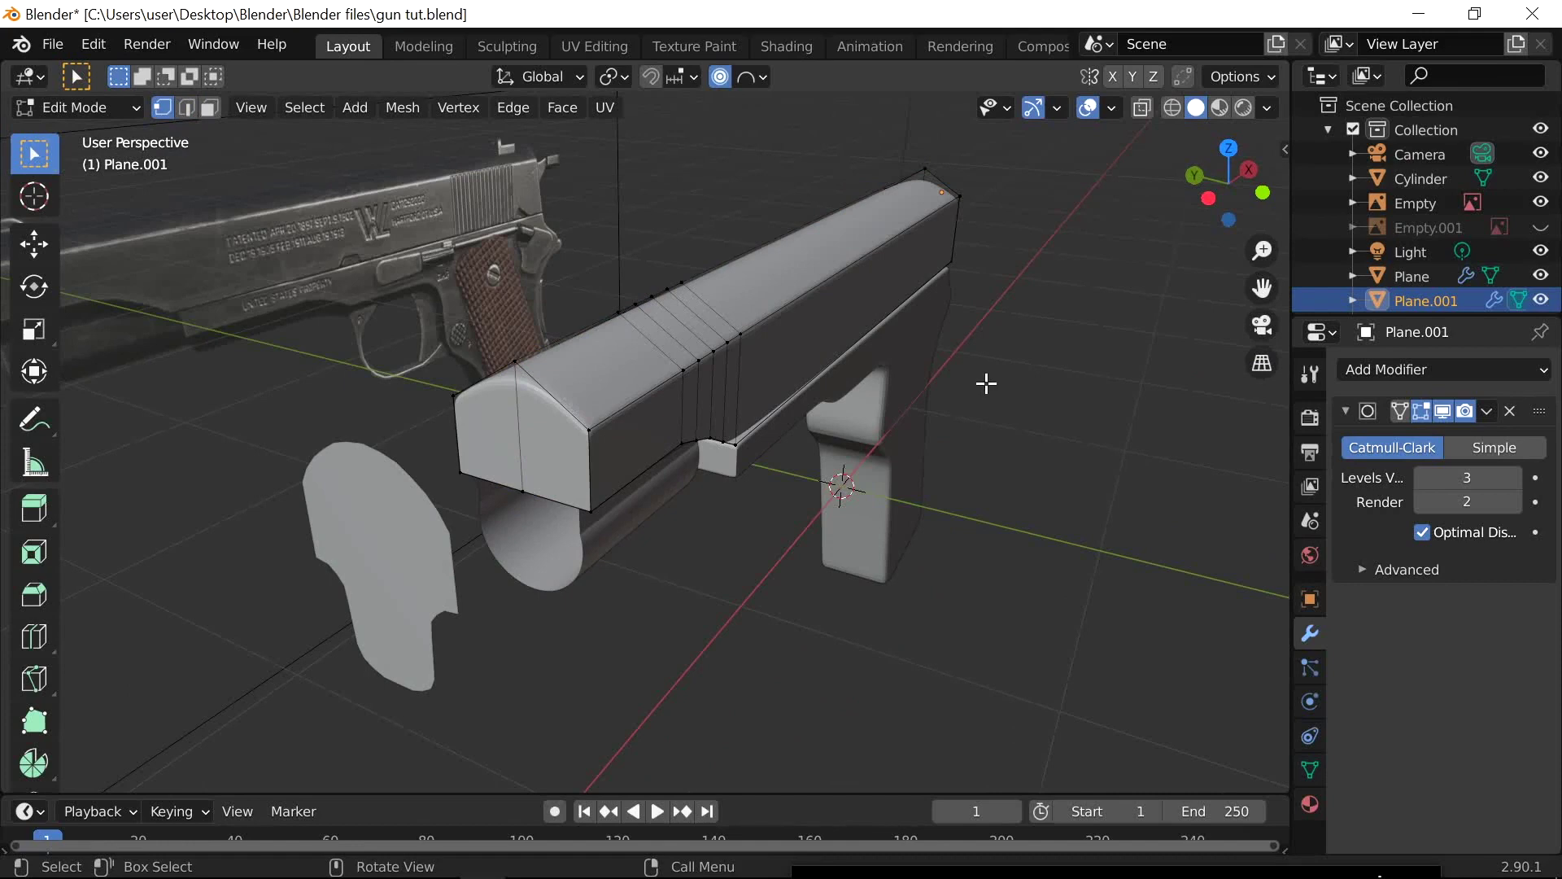
# Circle-select the vertices along the slide's top ridge and raise them about 0.032 m along Z
pyautogui.press('c')
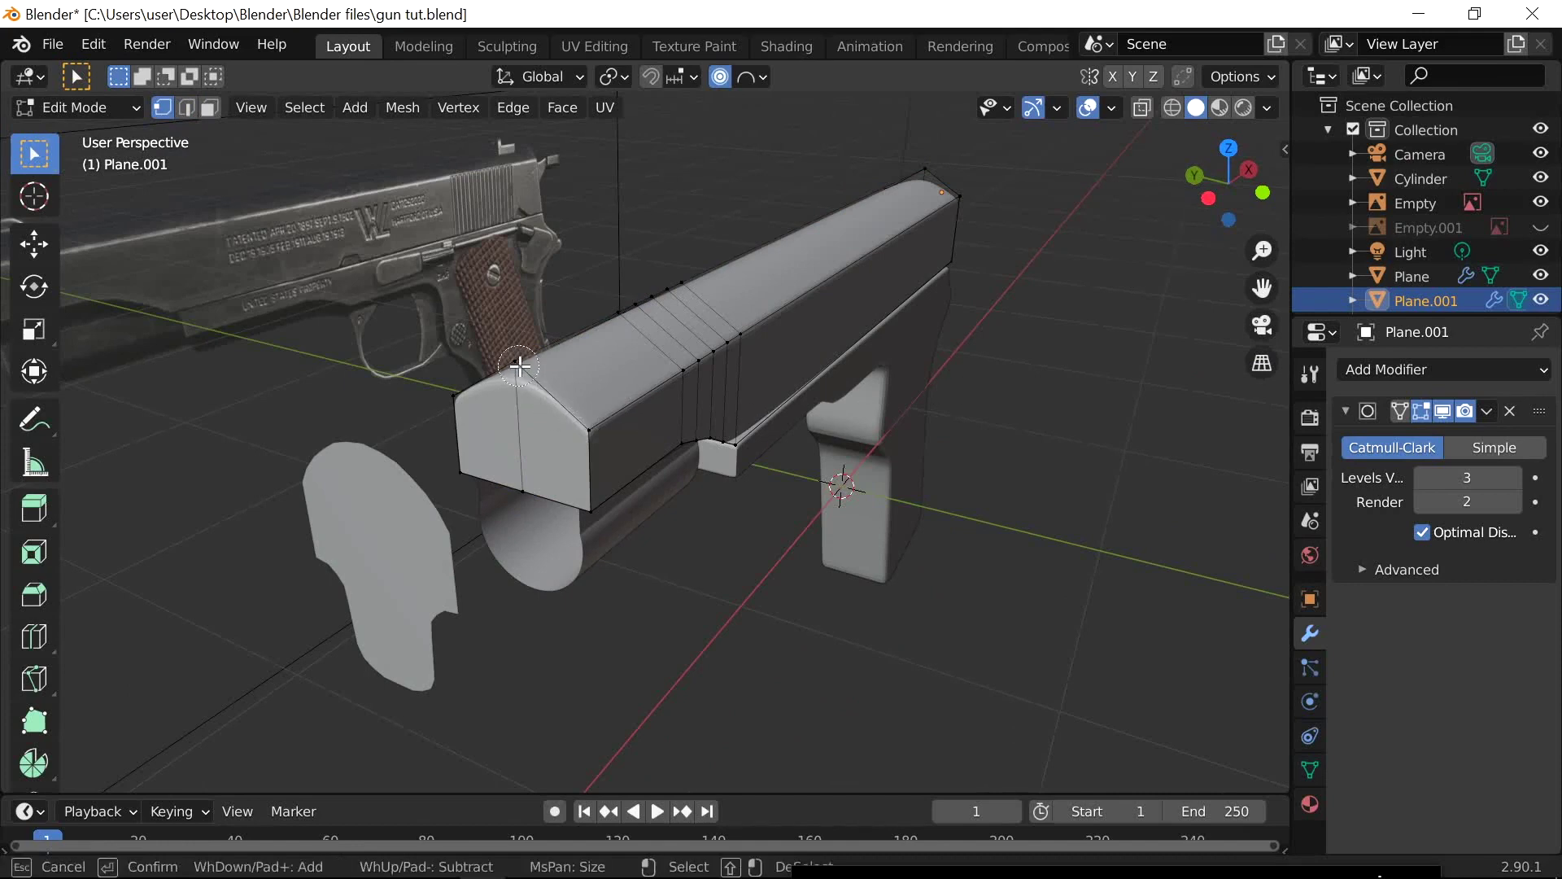
pyautogui.moveTo(625, 316); pyautogui.dragTo(697, 283)
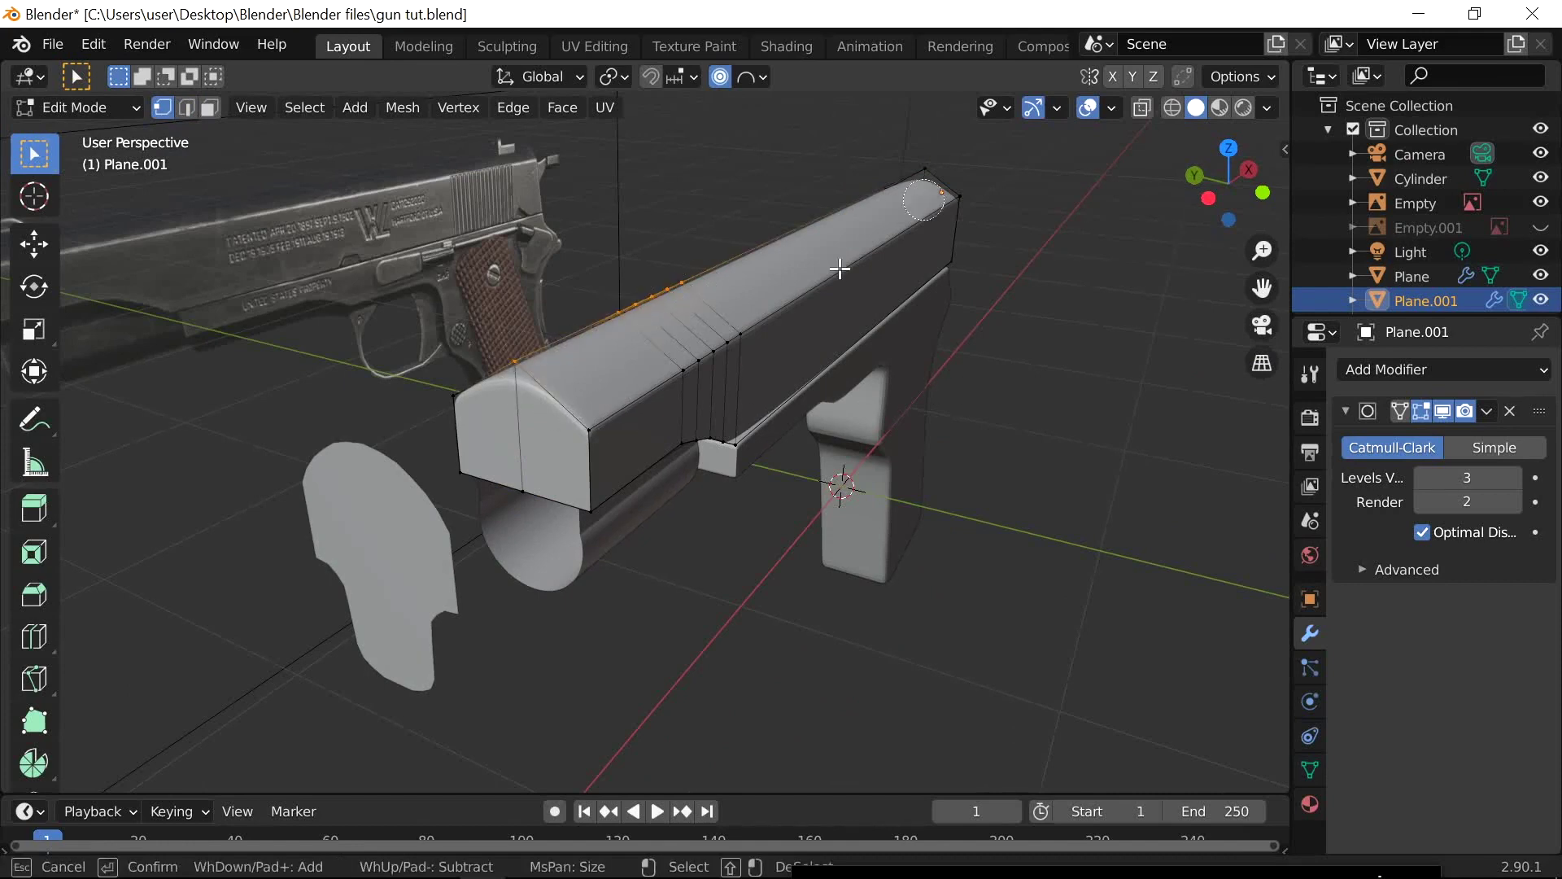
pyautogui.press('Escape')
pyautogui.moveTo(809, 408); pyautogui.dragTo(996, 292, button='middle')
pyautogui.click(1239, 198)
pyautogui.scroll(2, 512, 435)
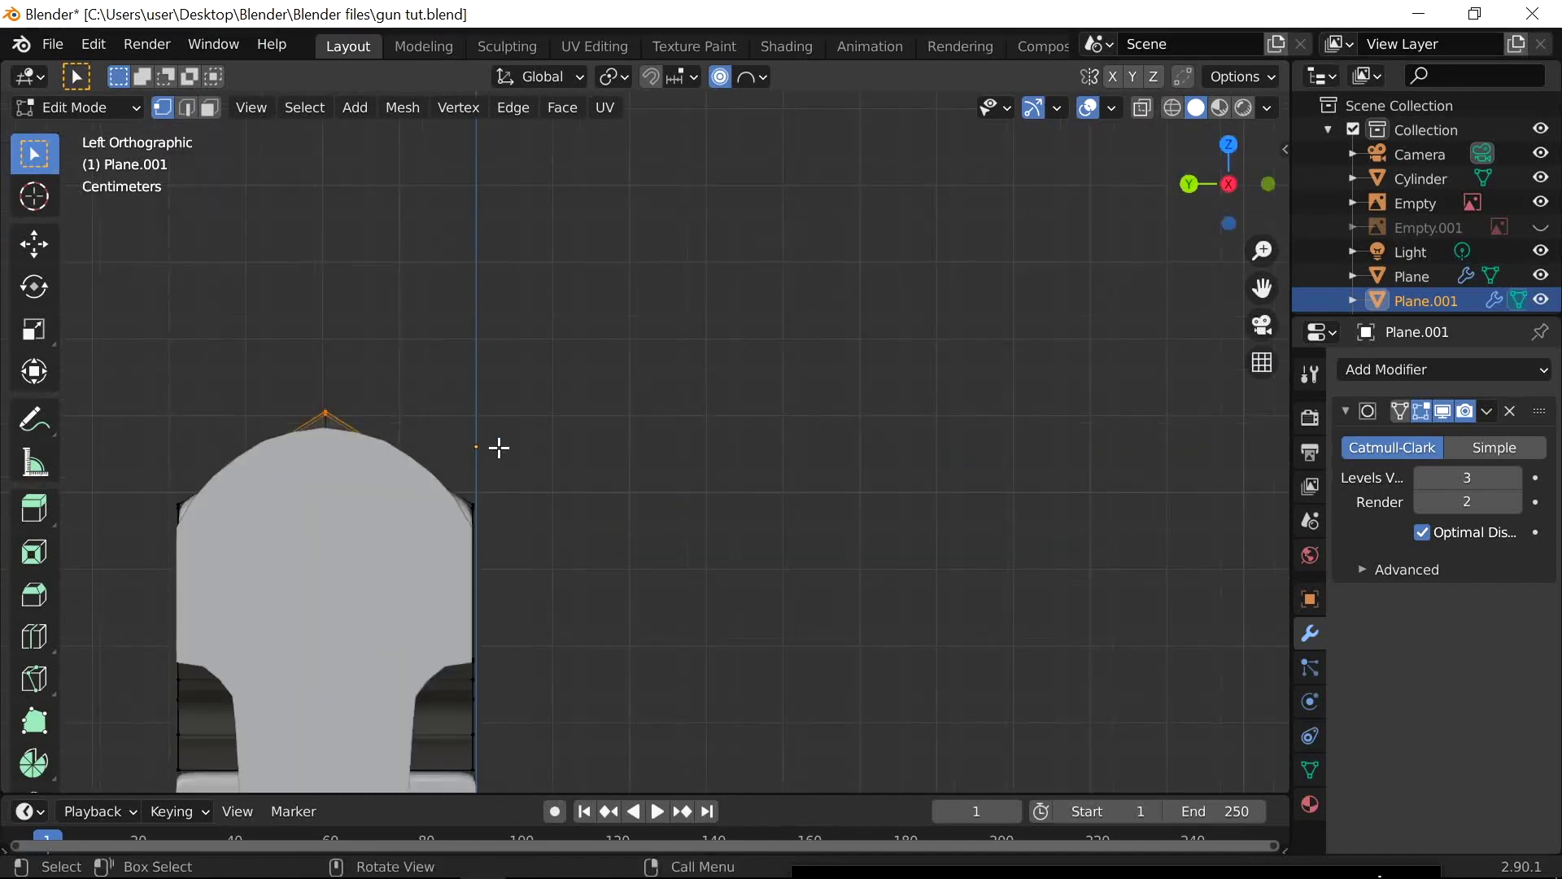
pyautogui.keyDown('shift'); pyautogui.moveTo(422, 480); pyautogui.dragTo(718, 445, button='middle'); pyautogui.keyUp('shift')
pyautogui.scroll(2, 718, 445)
pyautogui.press('g')
pyautogui.press('z')
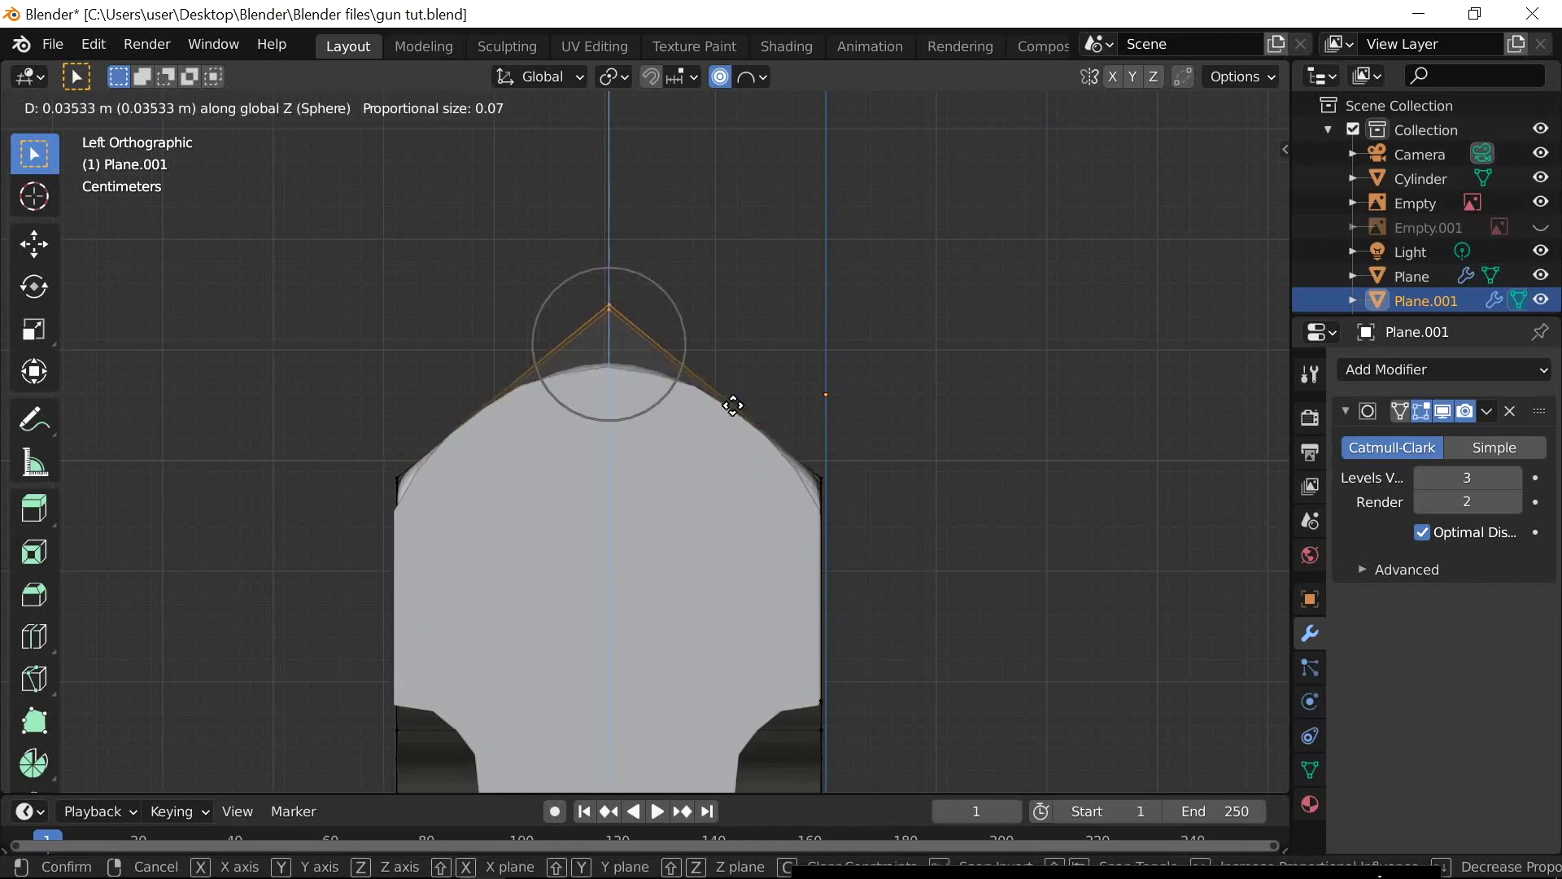
pyautogui.click(733, 410)
# Add one centred loop cut running lengthwise between the slide's top ridge and its near upper edge
pyautogui.moveTo(882, 409); pyautogui.dragTo(783, 449, button='middle')
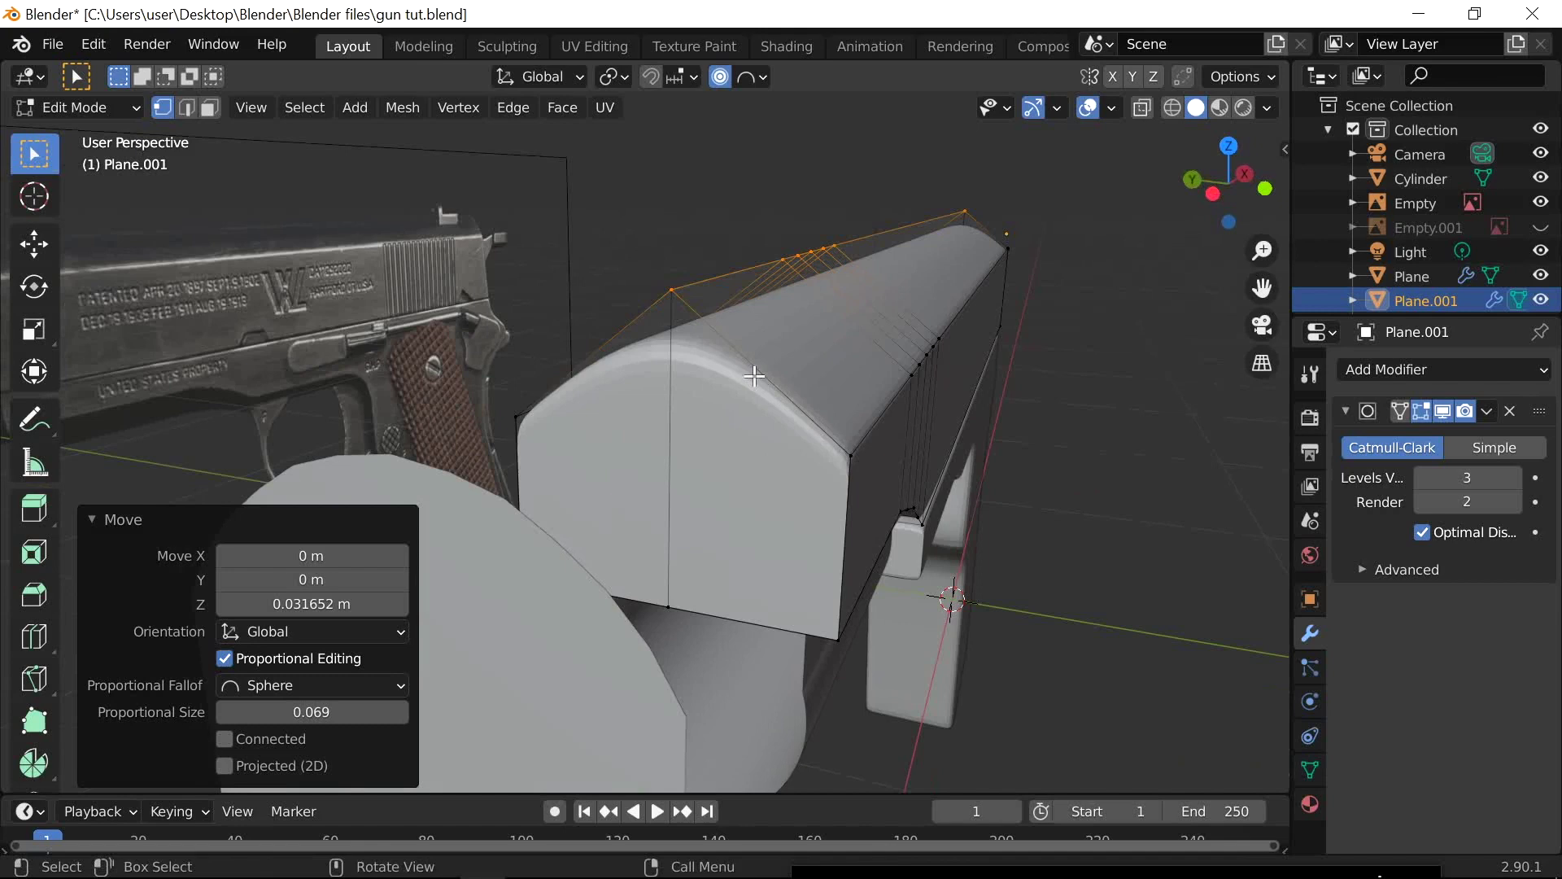
pyautogui.hotkey('ctrl', 'r')
pyautogui.click(777, 353)
pyautogui.click(782, 354)
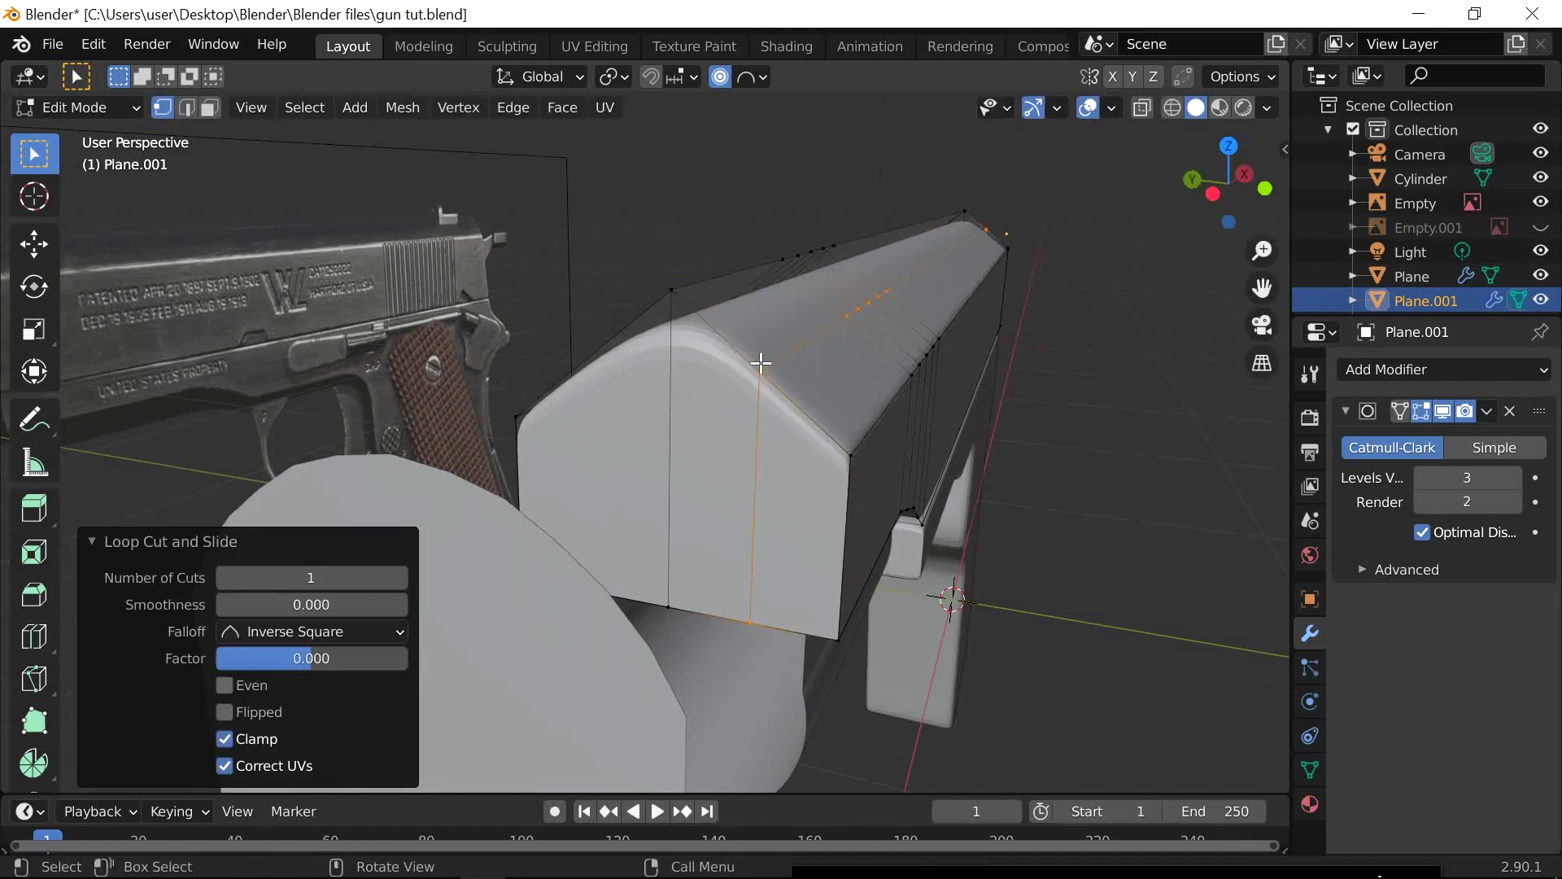
pyautogui.click(1213, 194)
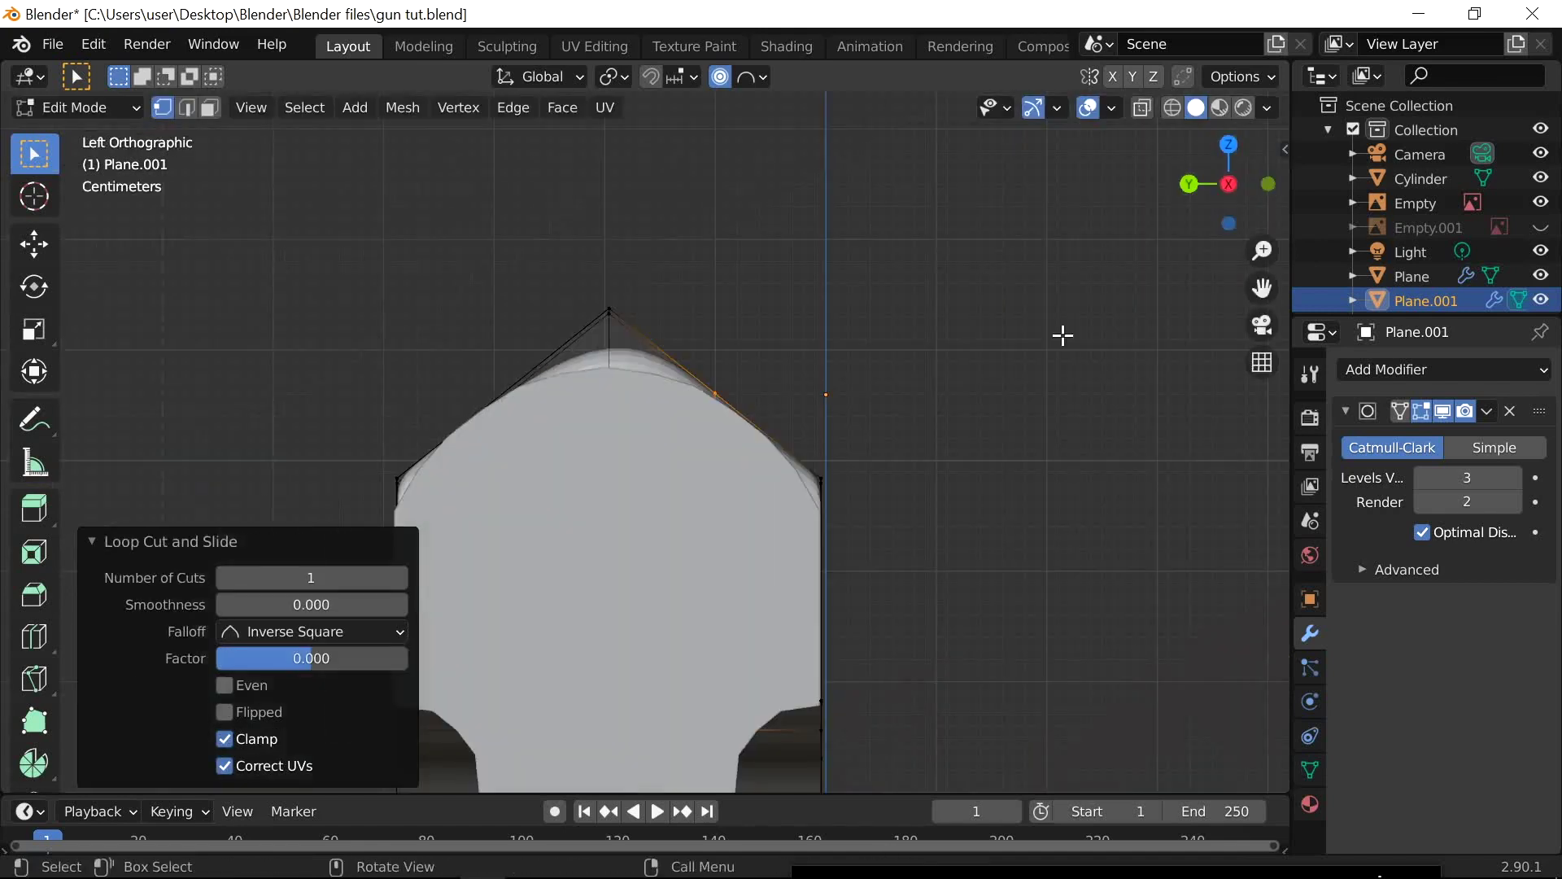
# Add one centred loop cut running lengthwise between the slide's top ridge and its far upper edge
pyautogui.moveTo(973, 372); pyautogui.dragTo(861, 418, button='middle')
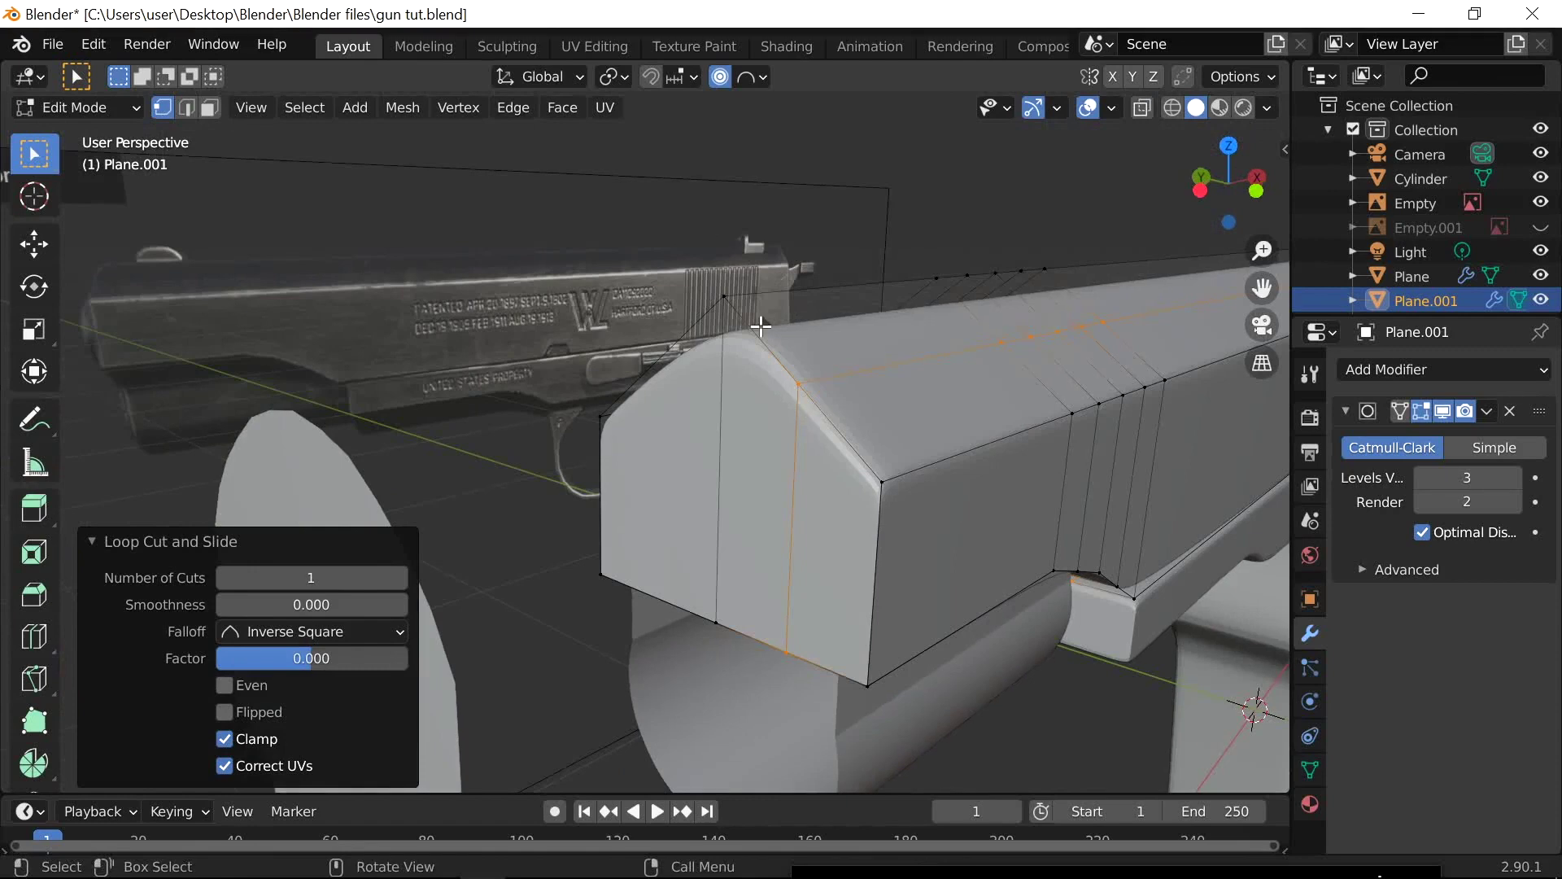
pyautogui.keyDown('alt'); pyautogui.click(739, 290); pyautogui.keyUp('alt')
pyautogui.hotkey('ctrl', 'r')
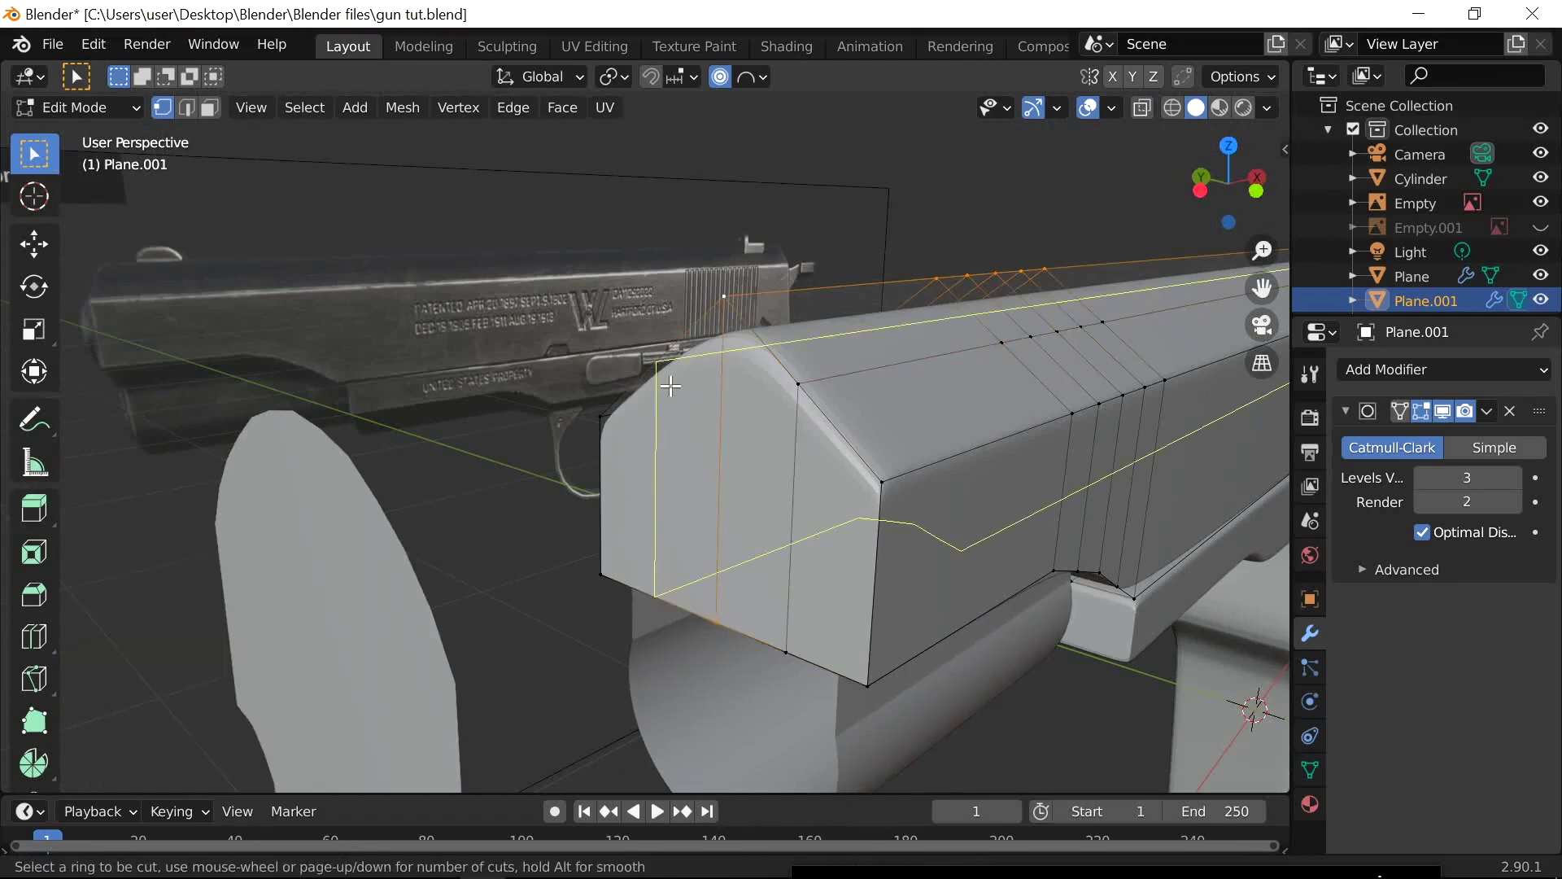
pyautogui.click(670, 386)
pyautogui.click(656, 375)
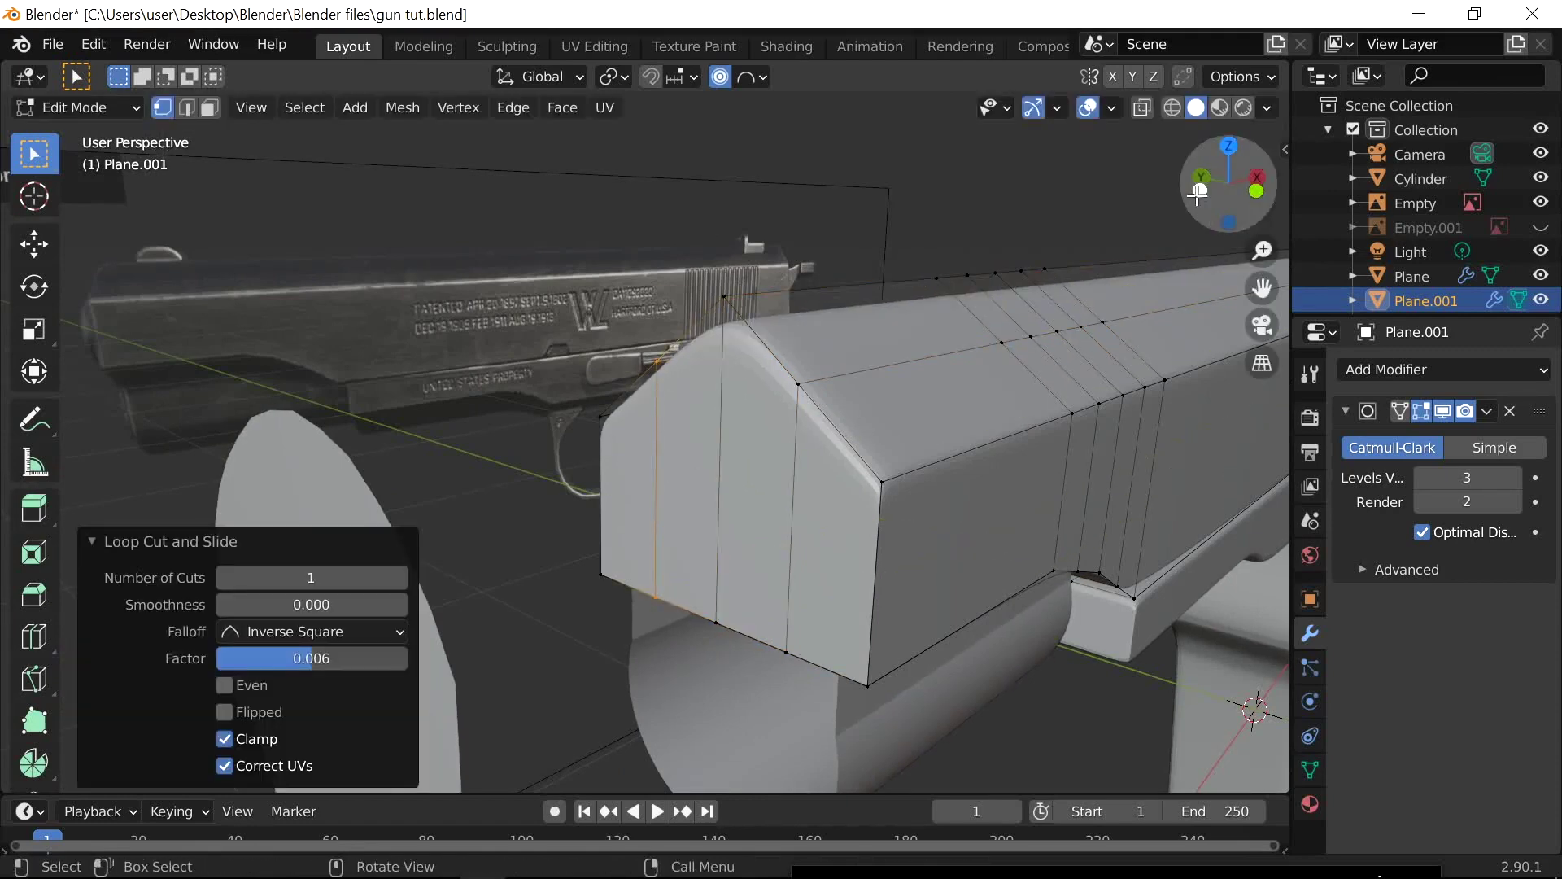
# Try to move the vertices of the slide's intermediate lengthwise rows about 0.020 m along -Y and 0.017 m down
pyautogui.click(1198, 193)
pyautogui.moveTo(1193, 182); pyautogui.dragTo(873, 402, button='middle')
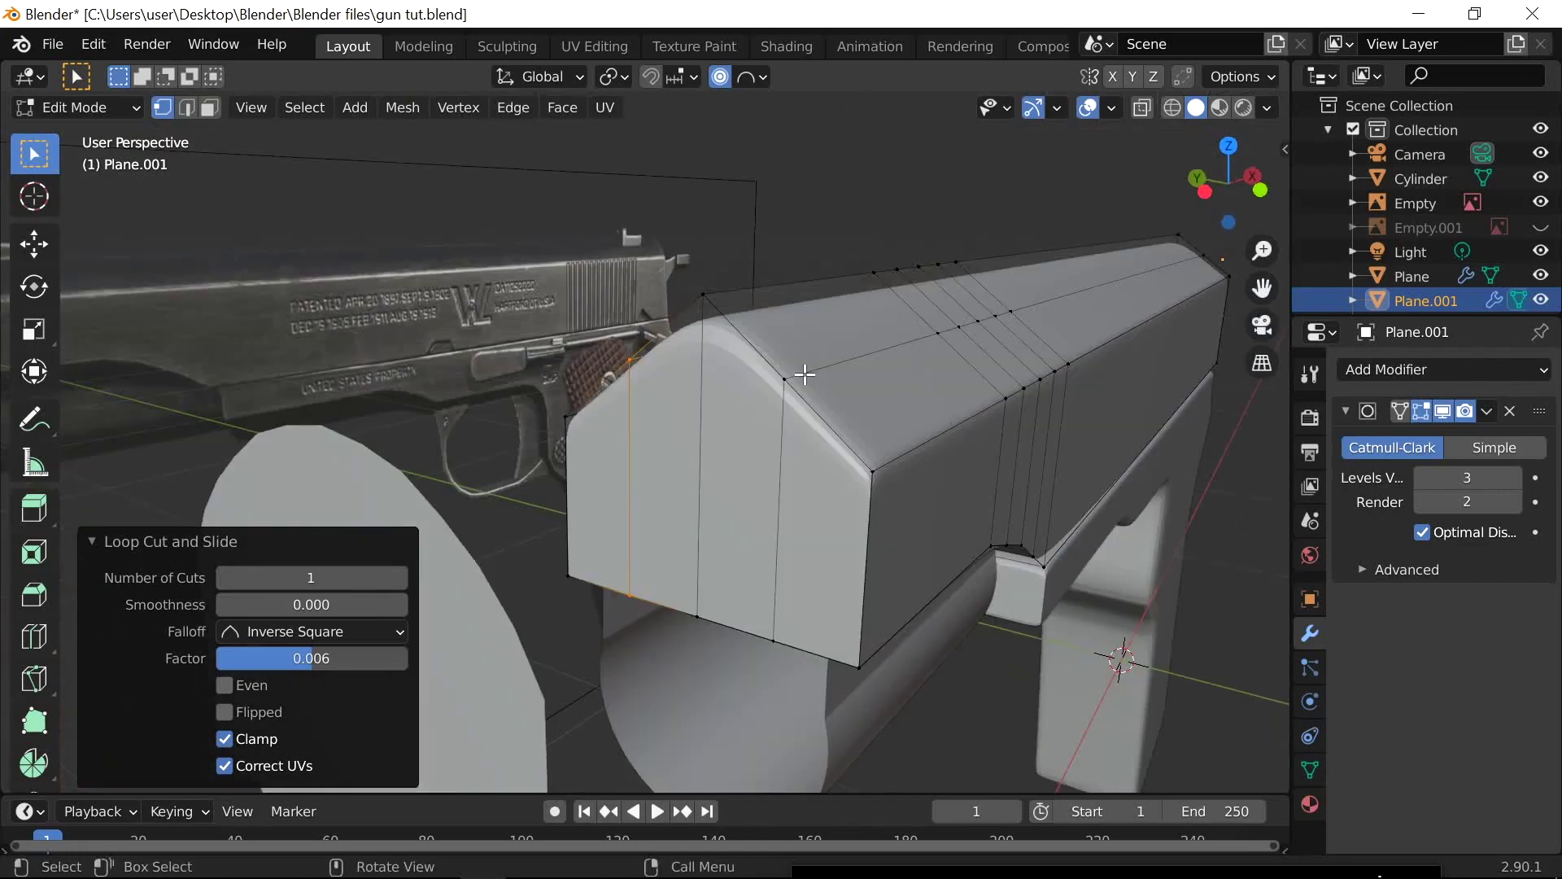
pyautogui.press('c')
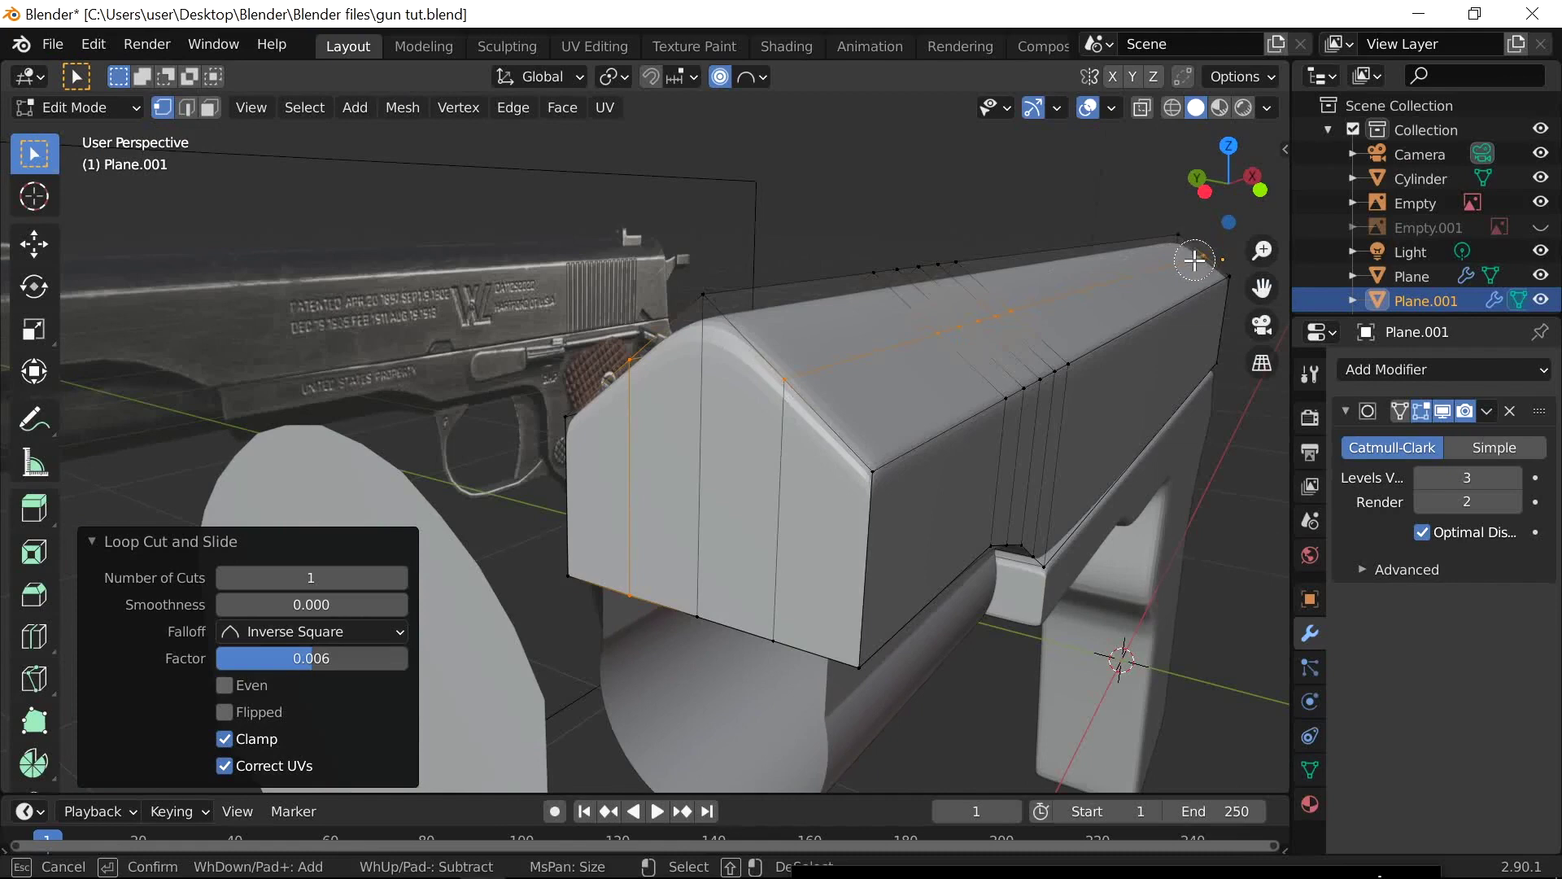
pyautogui.press('Escape')
pyautogui.scroll(-1, 1012, 461)
pyautogui.click(1210, 193)
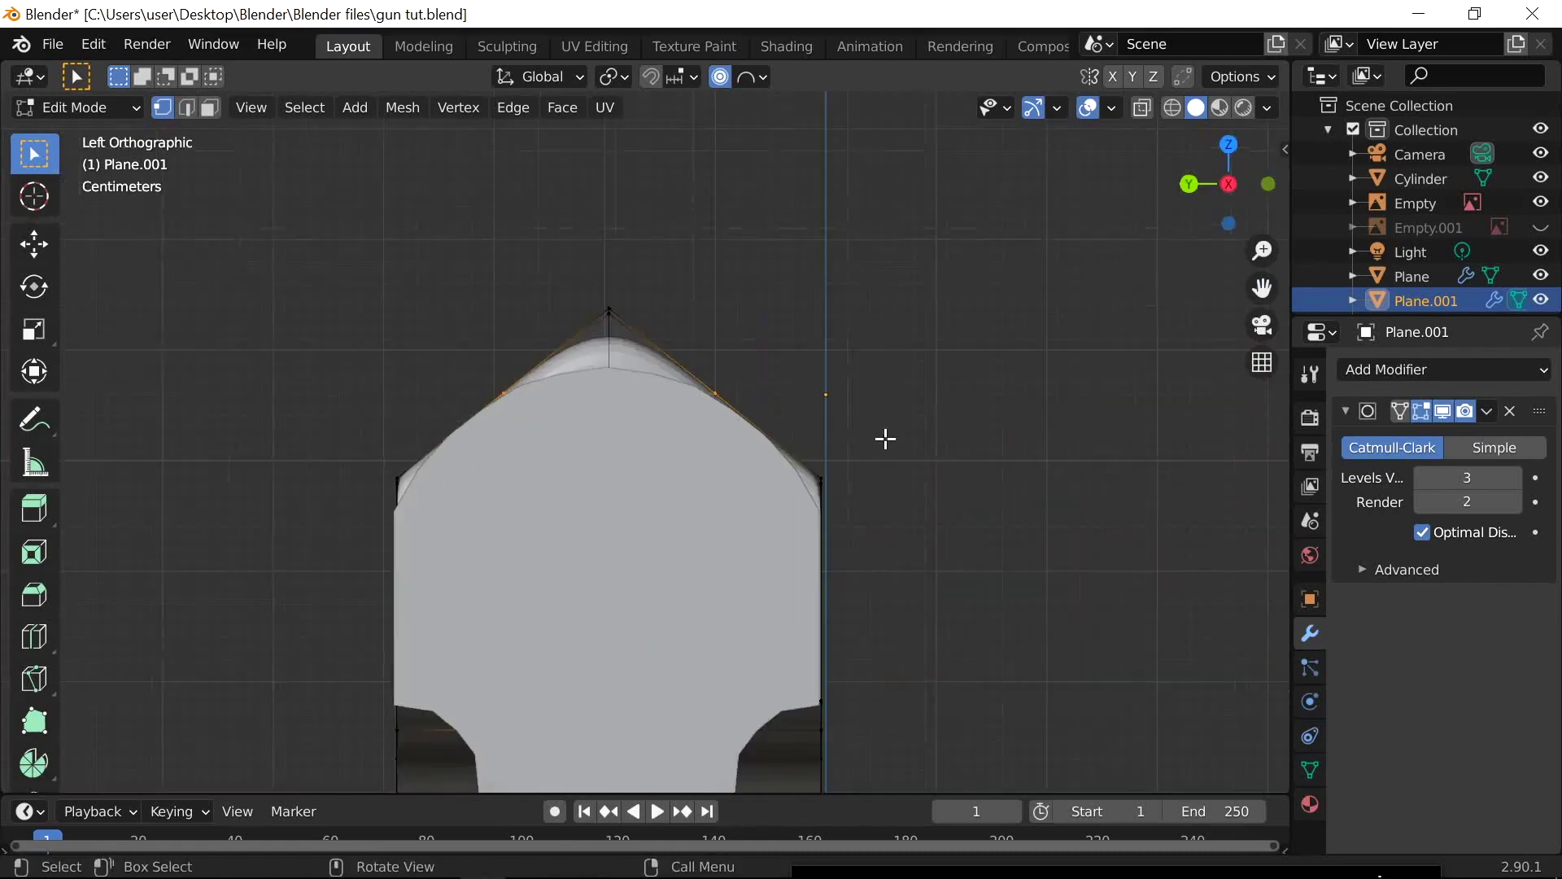
pyautogui.scroll(3, 883, 436)
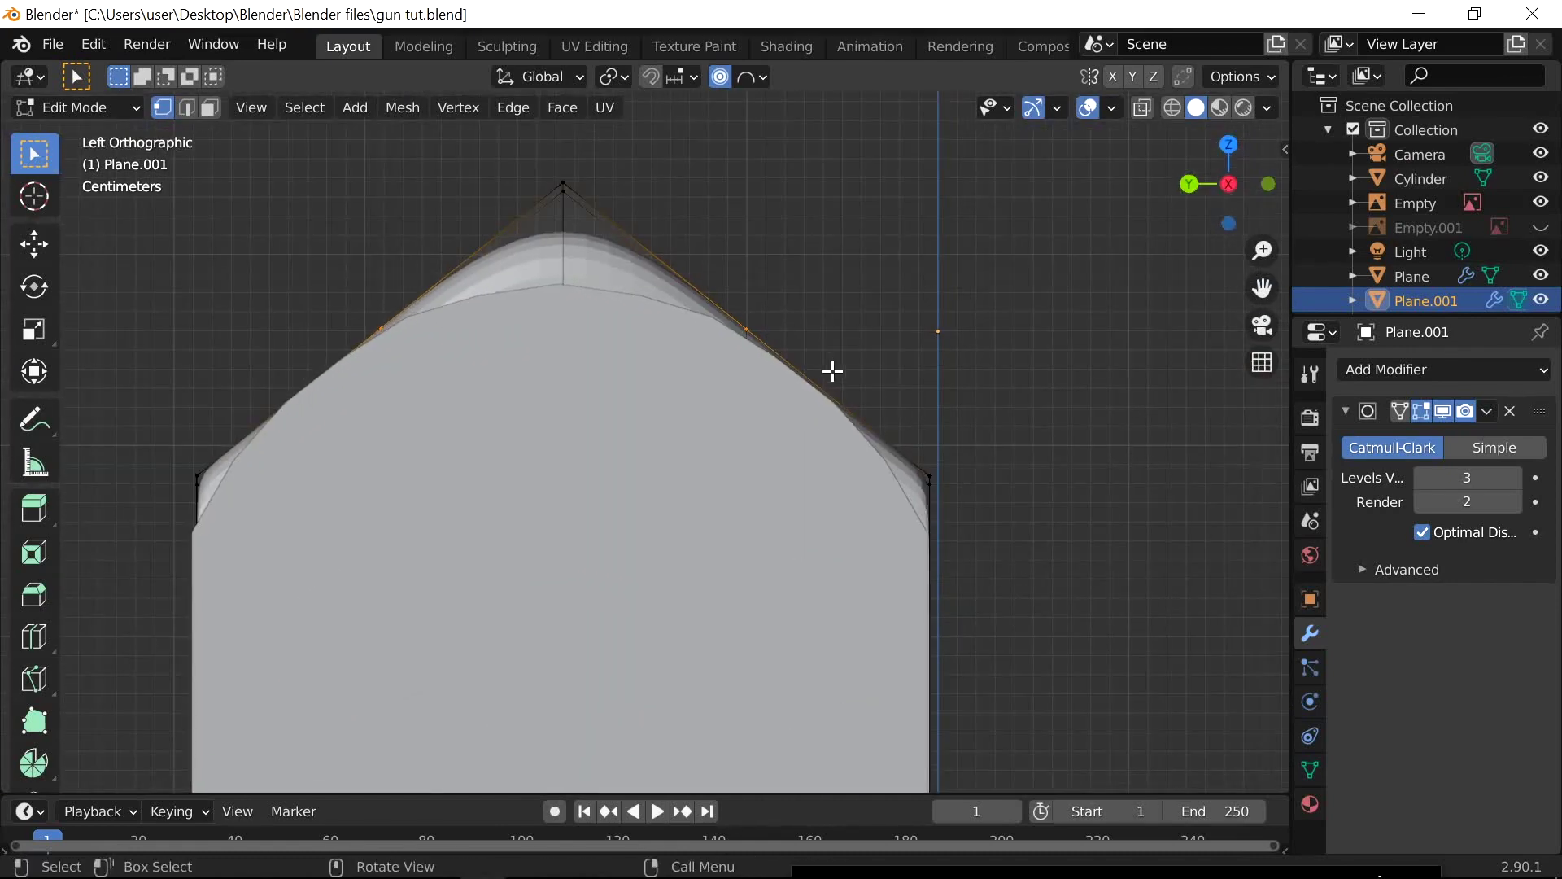
pyautogui.press('g')
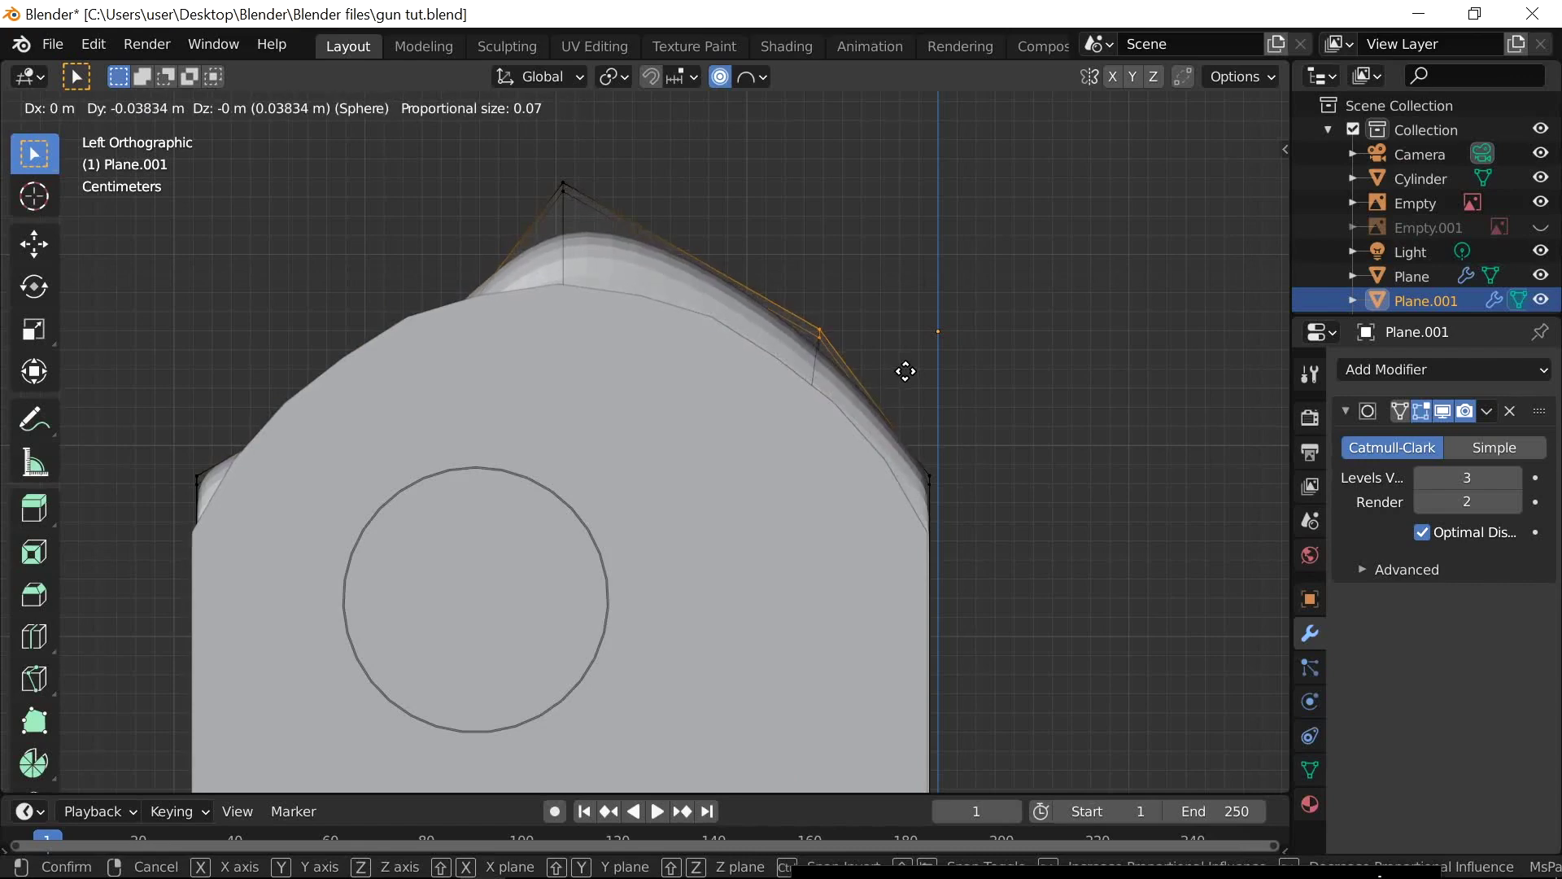
pyautogui.click(872, 403)
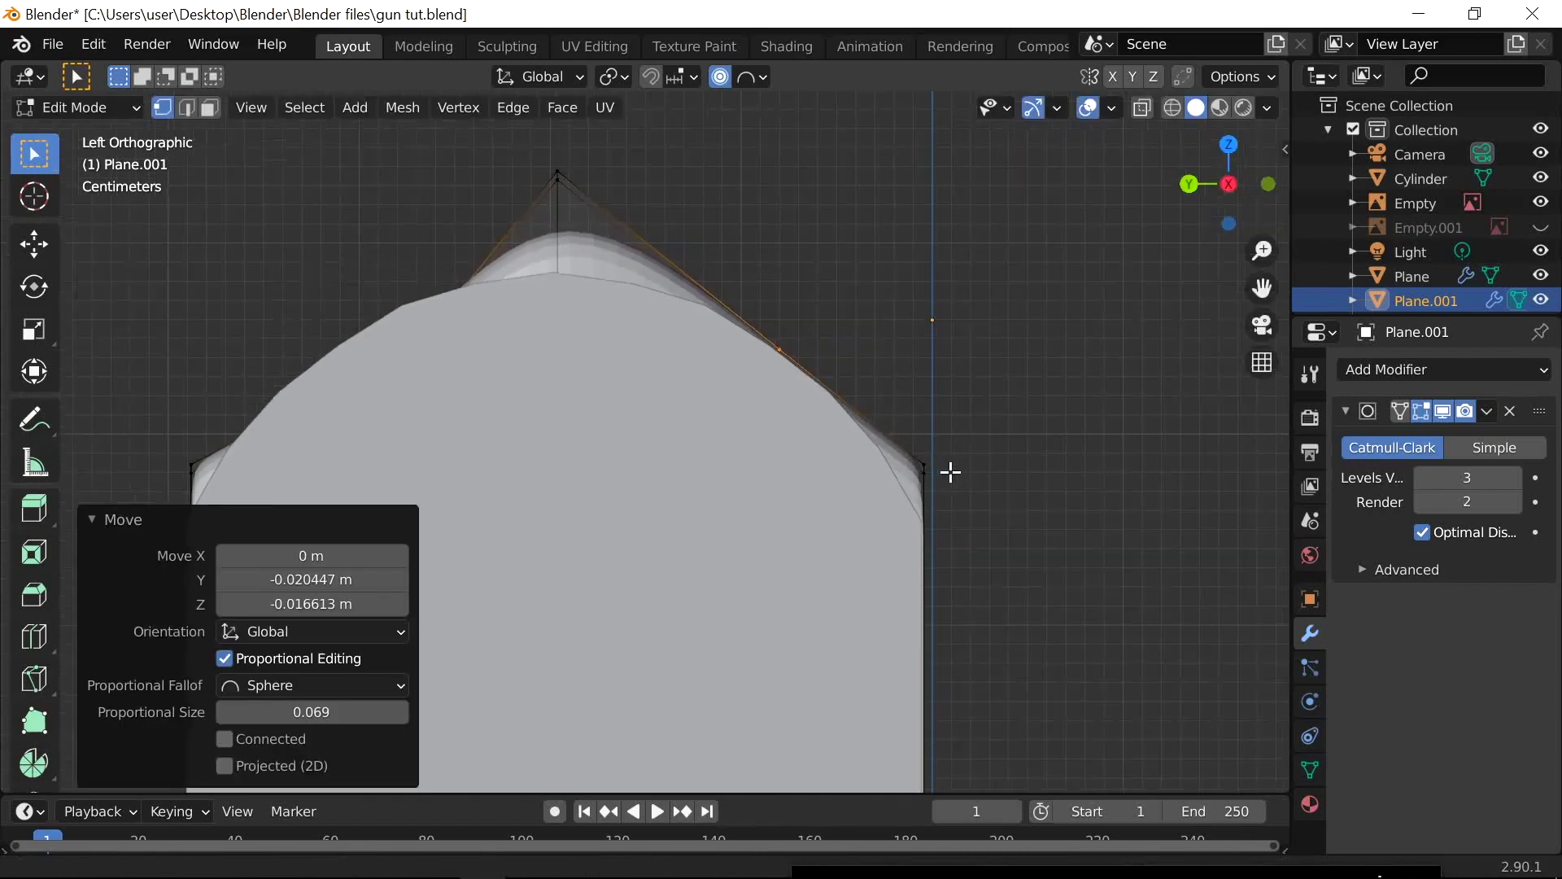
# Examine the slide's cross-section from the front and rear in solid and X-ray display, comparing both sides' intermediate vertices
pyautogui.scroll(5, 936, 431)
pyautogui.hotkey('alt', 'z')
pyautogui.moveTo(1050, 358); pyautogui.dragTo(687, 443, button='middle')
pyautogui.click(1142, 107)
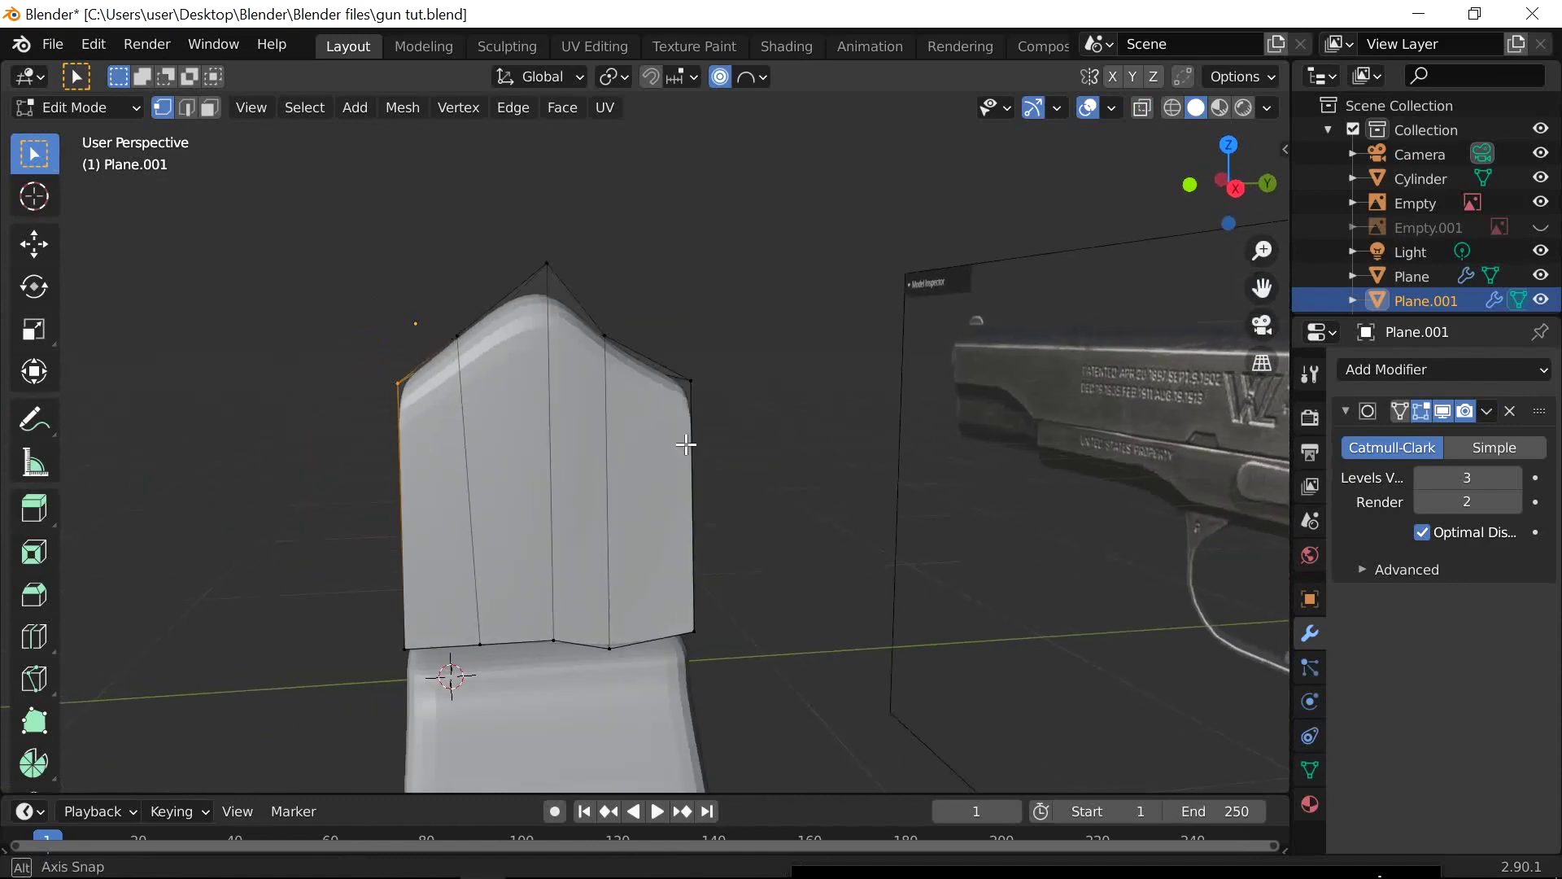
pyautogui.click(1233, 185)
pyautogui.scroll(4, 746, 432)
pyautogui.hotkey('alt', 'z')
pyautogui.scroll(6, 732, 538)
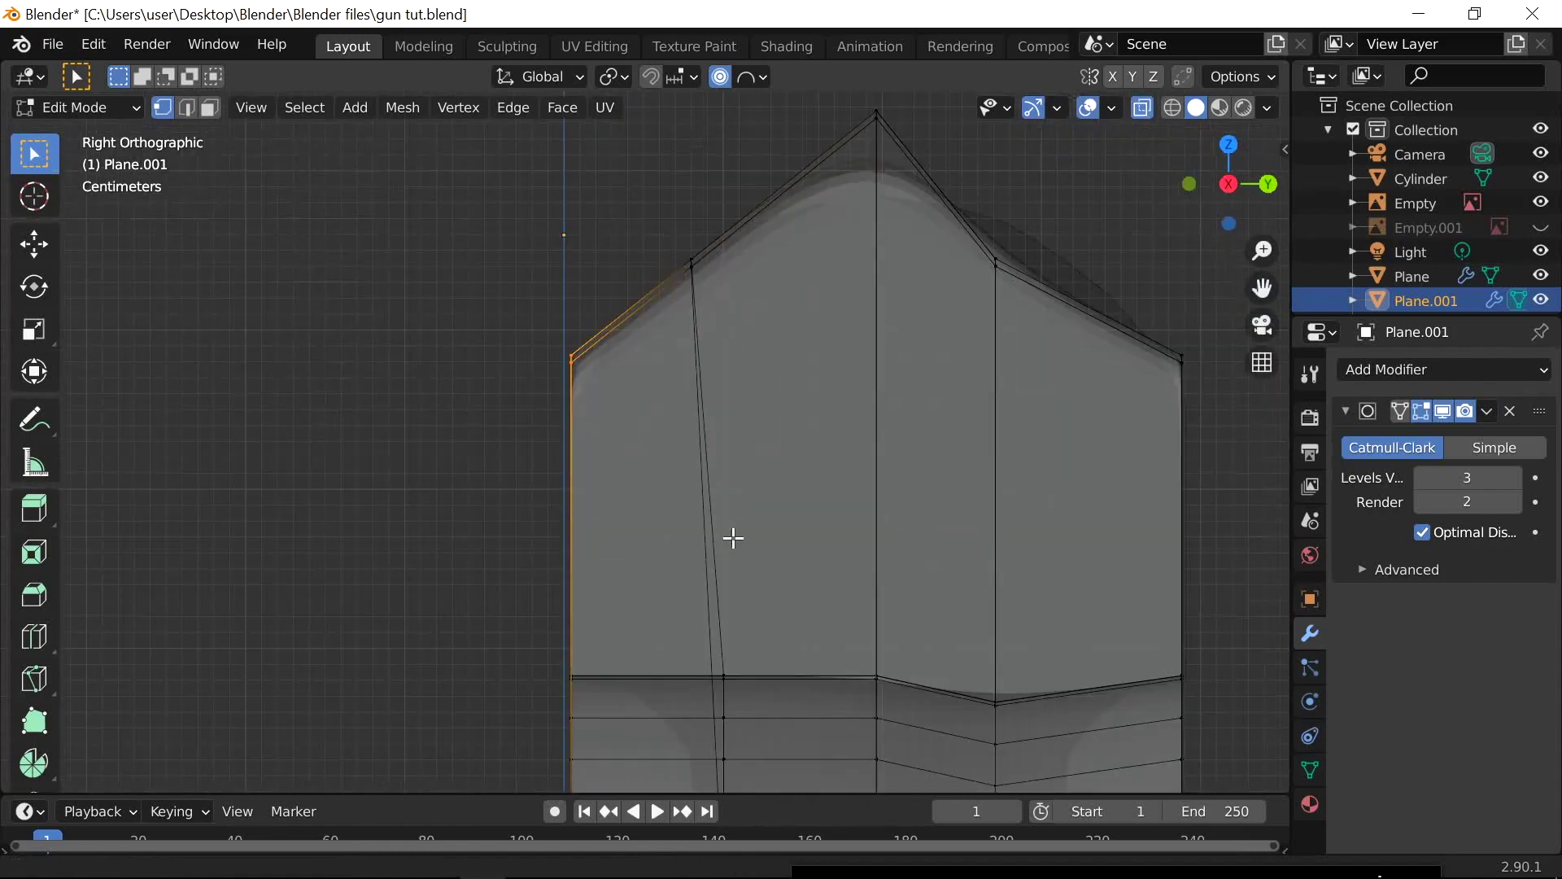
pyautogui.scroll(-4, 1025, 245)
pyautogui.scroll(1, 980, 263)
pyautogui.hotkey('alt', 'z')
pyautogui.moveTo(980, 263); pyautogui.dragTo(645, 510, button='middle')
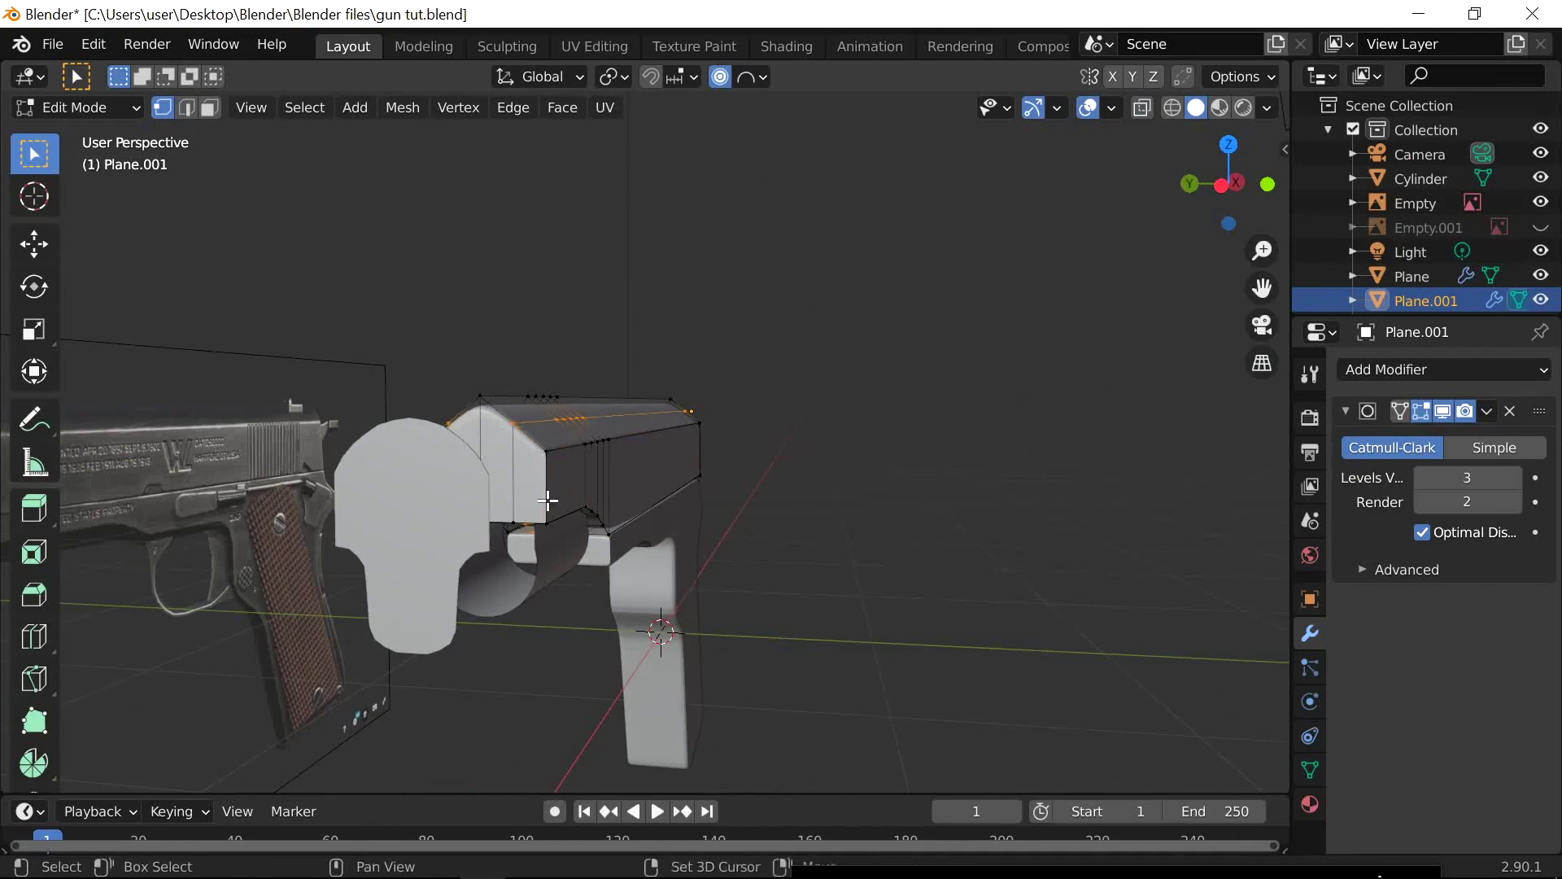
pyautogui.scroll(-1, 548, 502)
pyautogui.click(1219, 187)
pyautogui.scroll(1, 757, 505)
pyautogui.moveTo(916, 414); pyautogui.dragTo(944, 407, button='middle')
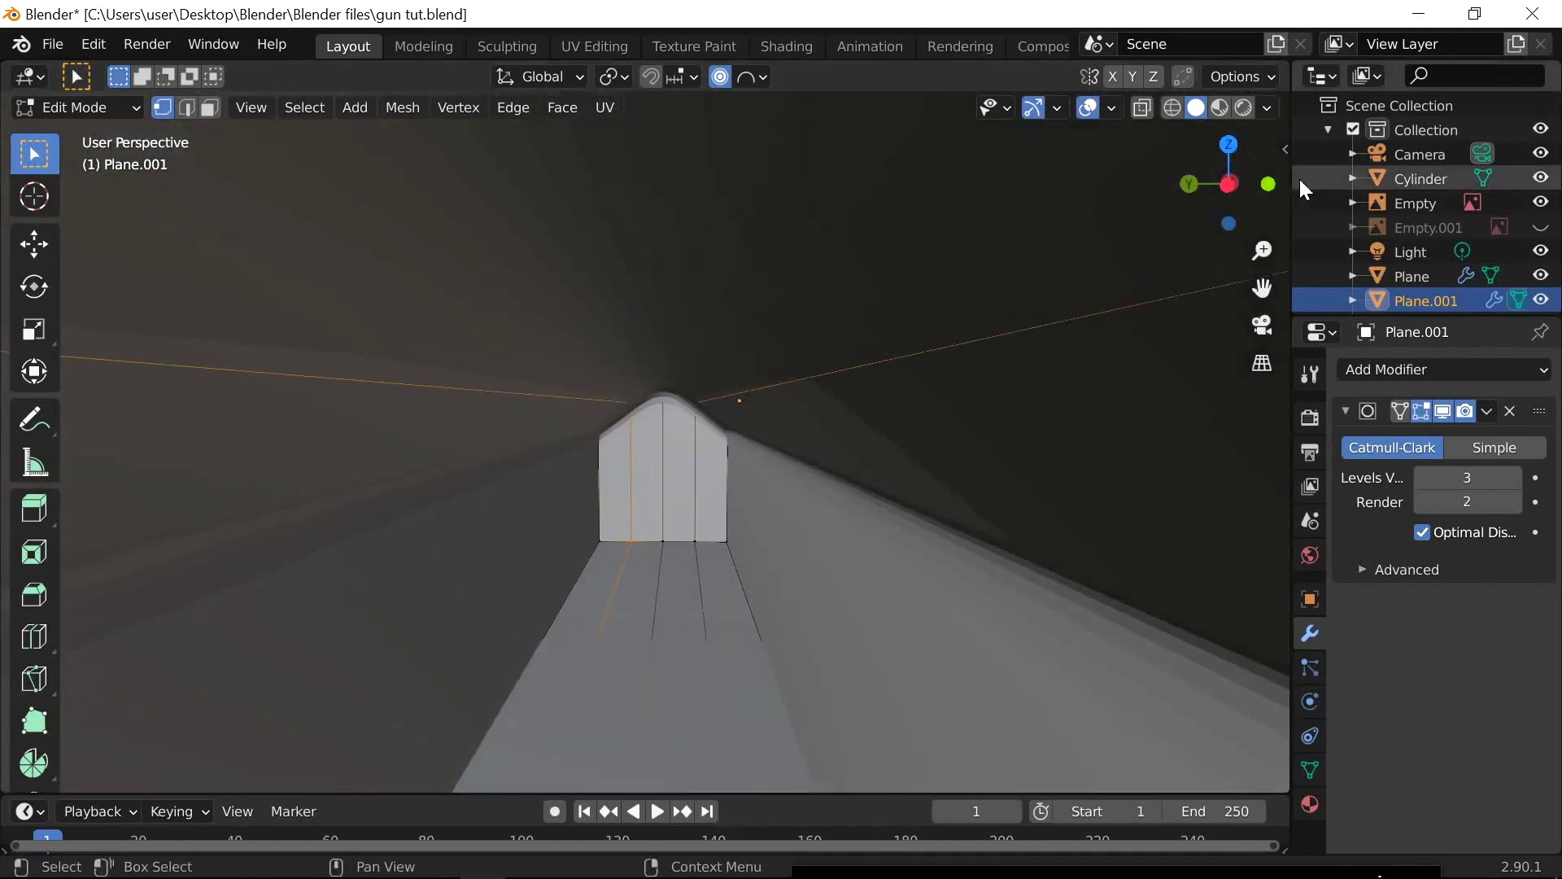
# Select all vertices of the near intermediate row through the mesh and shift them about 0.005 m, down and slightly outward
pyautogui.click(1227, 184)
pyautogui.click(1143, 108)
pyautogui.hotkey('alt', 'a')
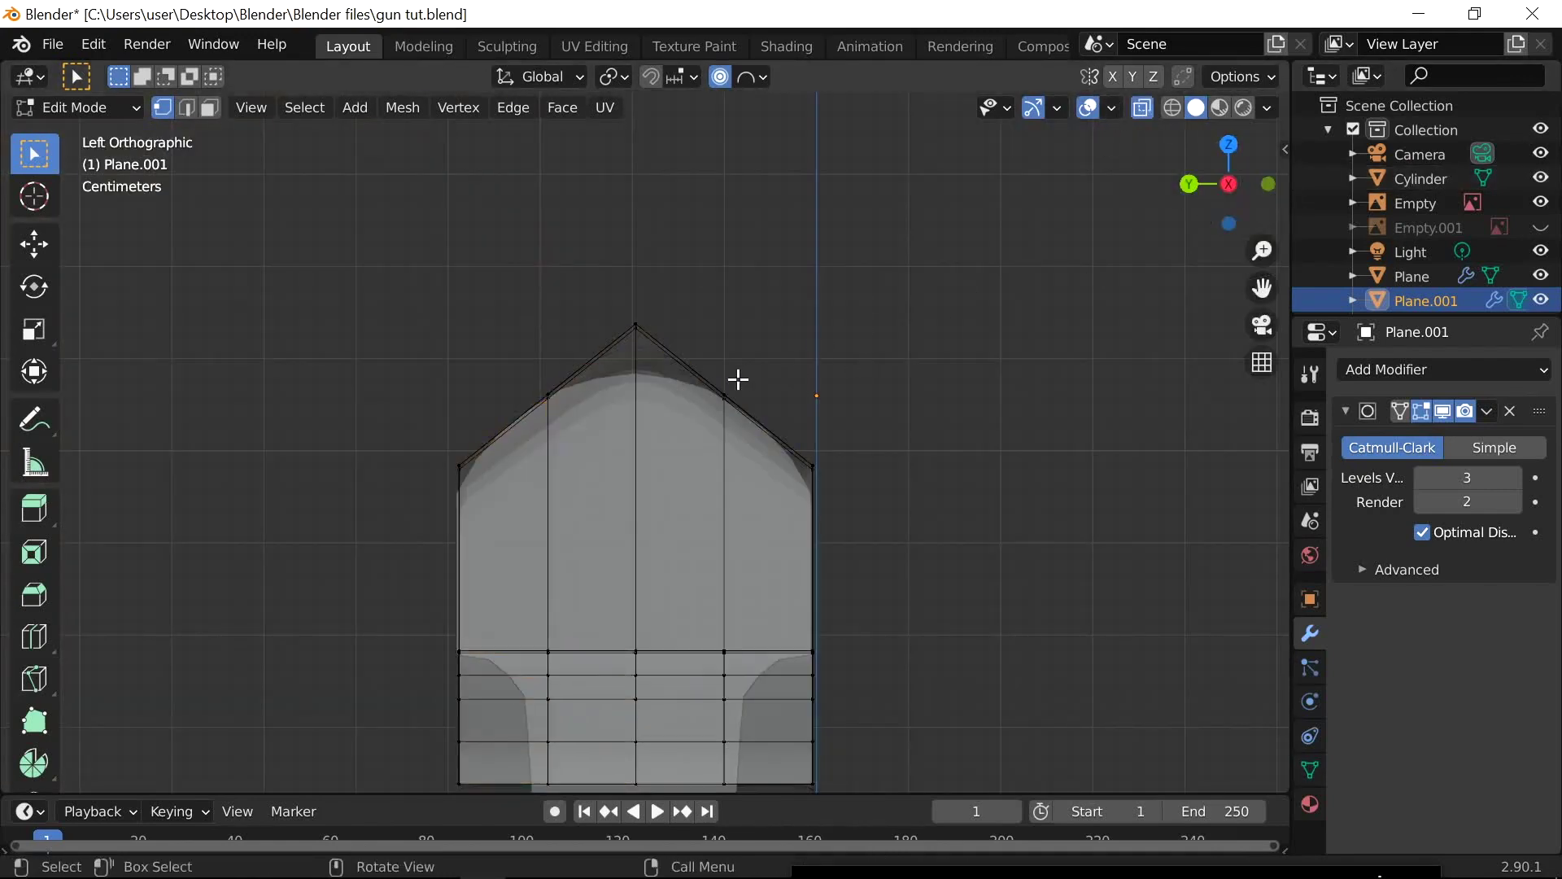
pyautogui.moveTo(738, 379); pyautogui.dragTo(716, 414)
pyautogui.scroll(6, 948, 453)
pyautogui.keyDown('shift'); pyautogui.moveTo(944, 450); pyautogui.dragTo(898, 472, button='middle'); pyautogui.keyUp('shift')
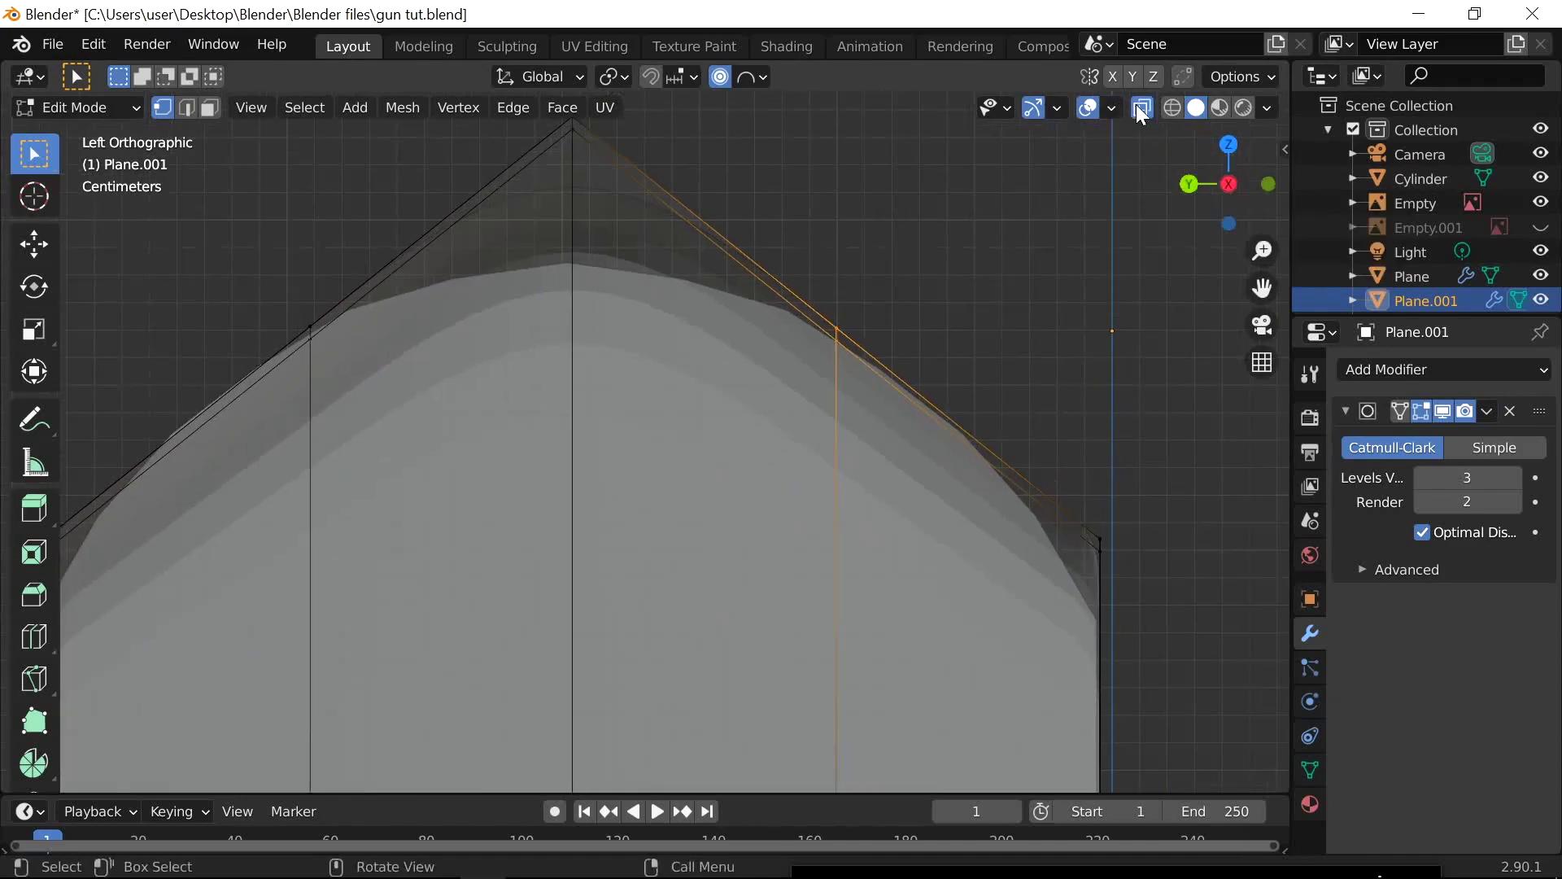
pyautogui.click(1143, 109)
pyautogui.press('g')
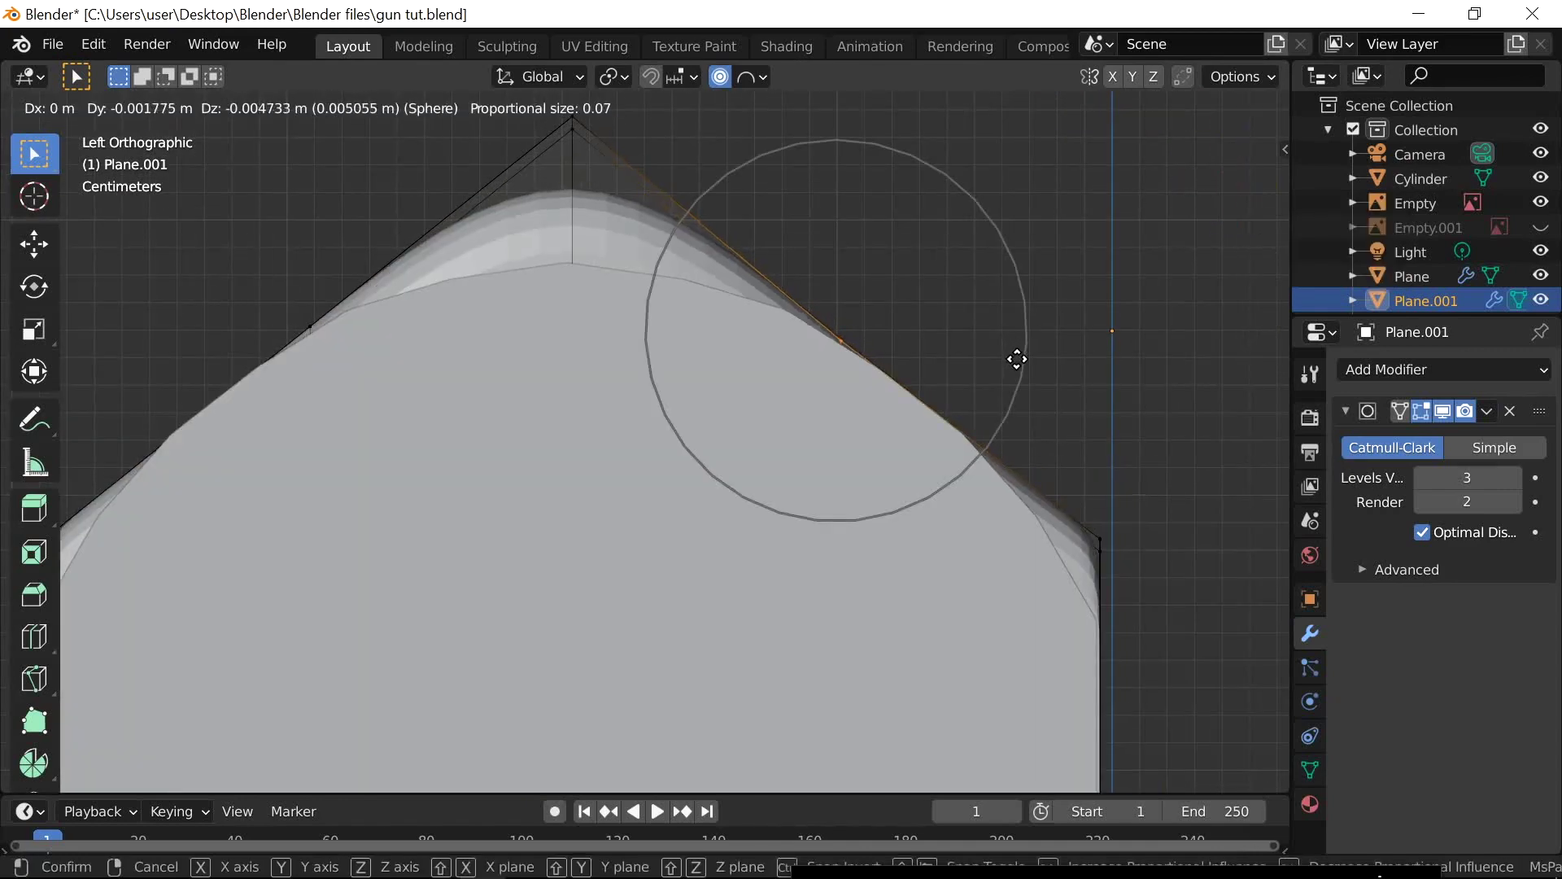
pyautogui.click(1015, 352)
# Lower the vertices of the slide's top ridge about 0.039 m along Z to meet the muzzle profile
pyautogui.scroll(-2, 725, 345)
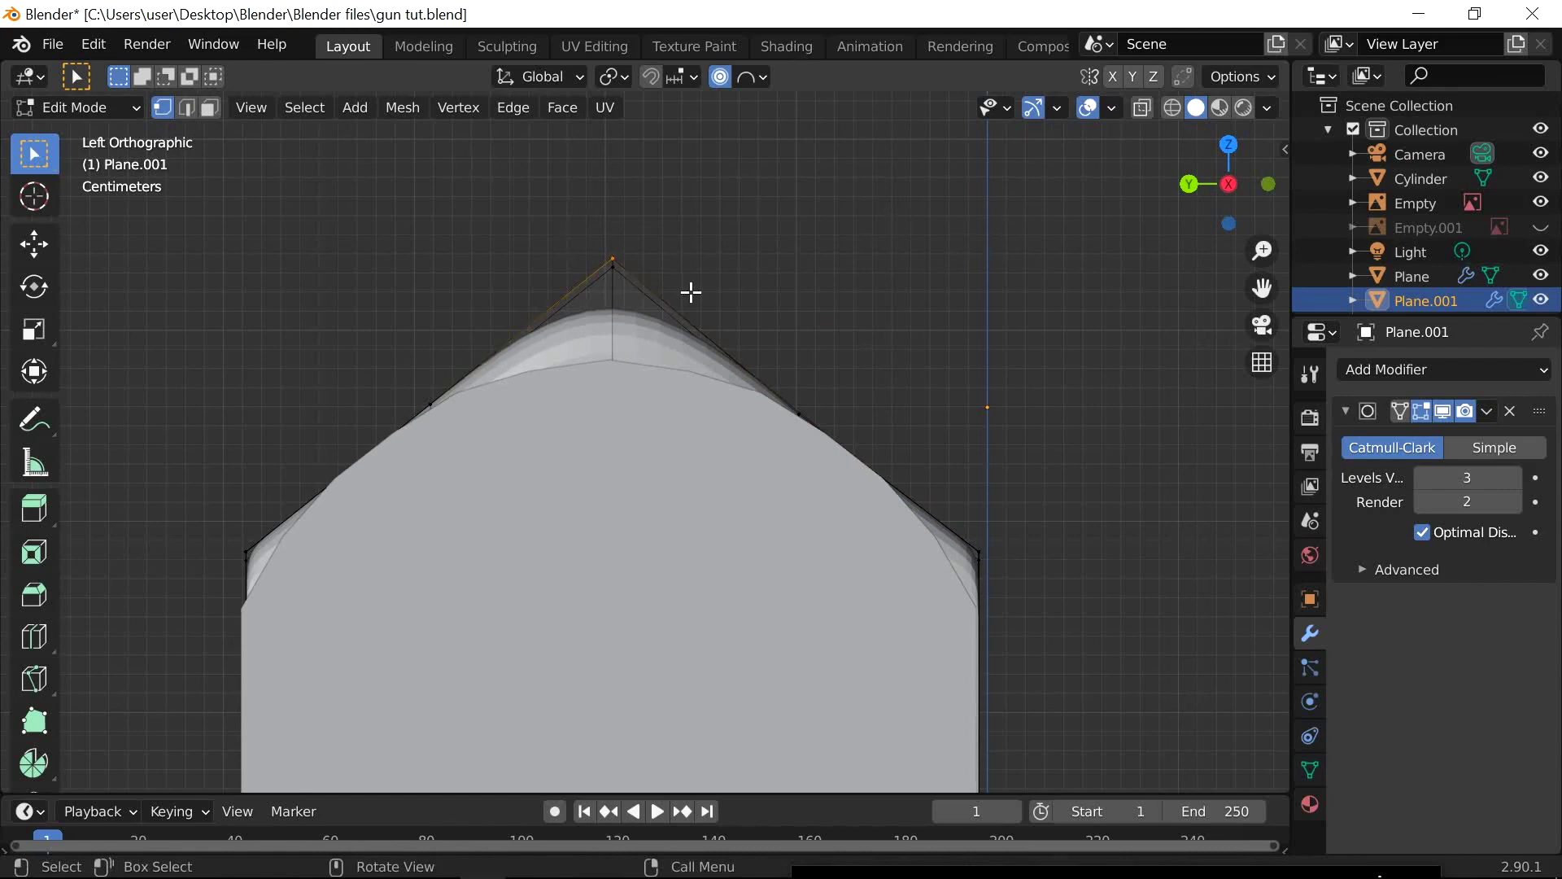
pyautogui.click(1142, 107)
pyautogui.hotkey('alt', 'z')
pyautogui.press('g')
pyautogui.press('z')
pyautogui.click(662, 320)
# Box-select the vertices along the slide's near upper edge and lower them about 0.026 m along Z
pyautogui.keyDown('shift'); pyautogui.moveTo(967, 481); pyautogui.dragTo(764, 383, button='middle'); pyautogui.keyUp('shift')
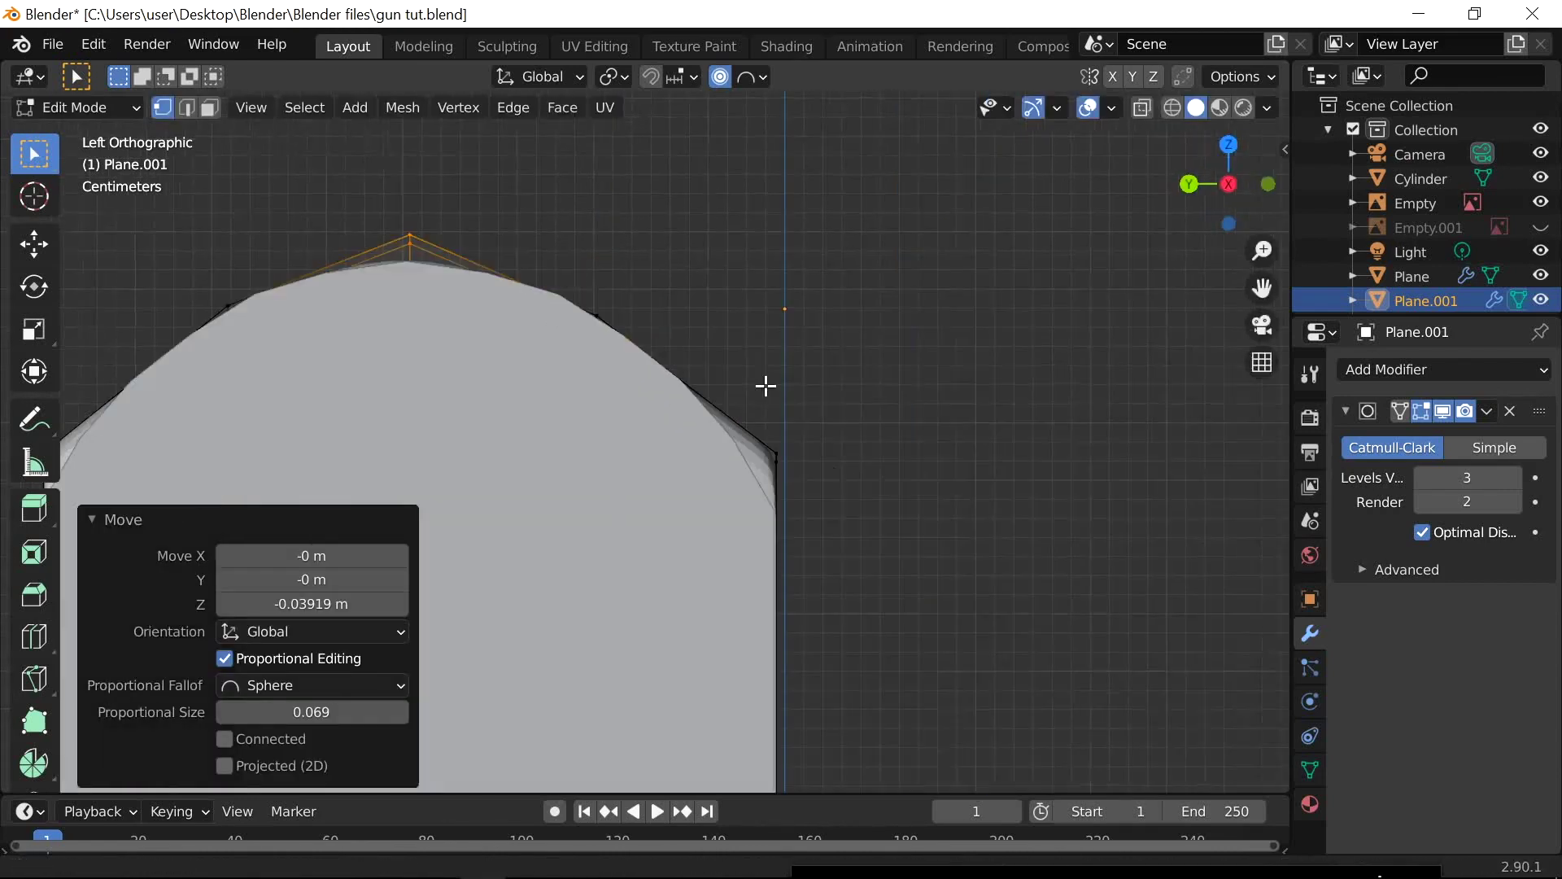
pyautogui.moveTo(756, 432); pyautogui.dragTo(814, 480)
pyautogui.hotkey('alt', 'z')
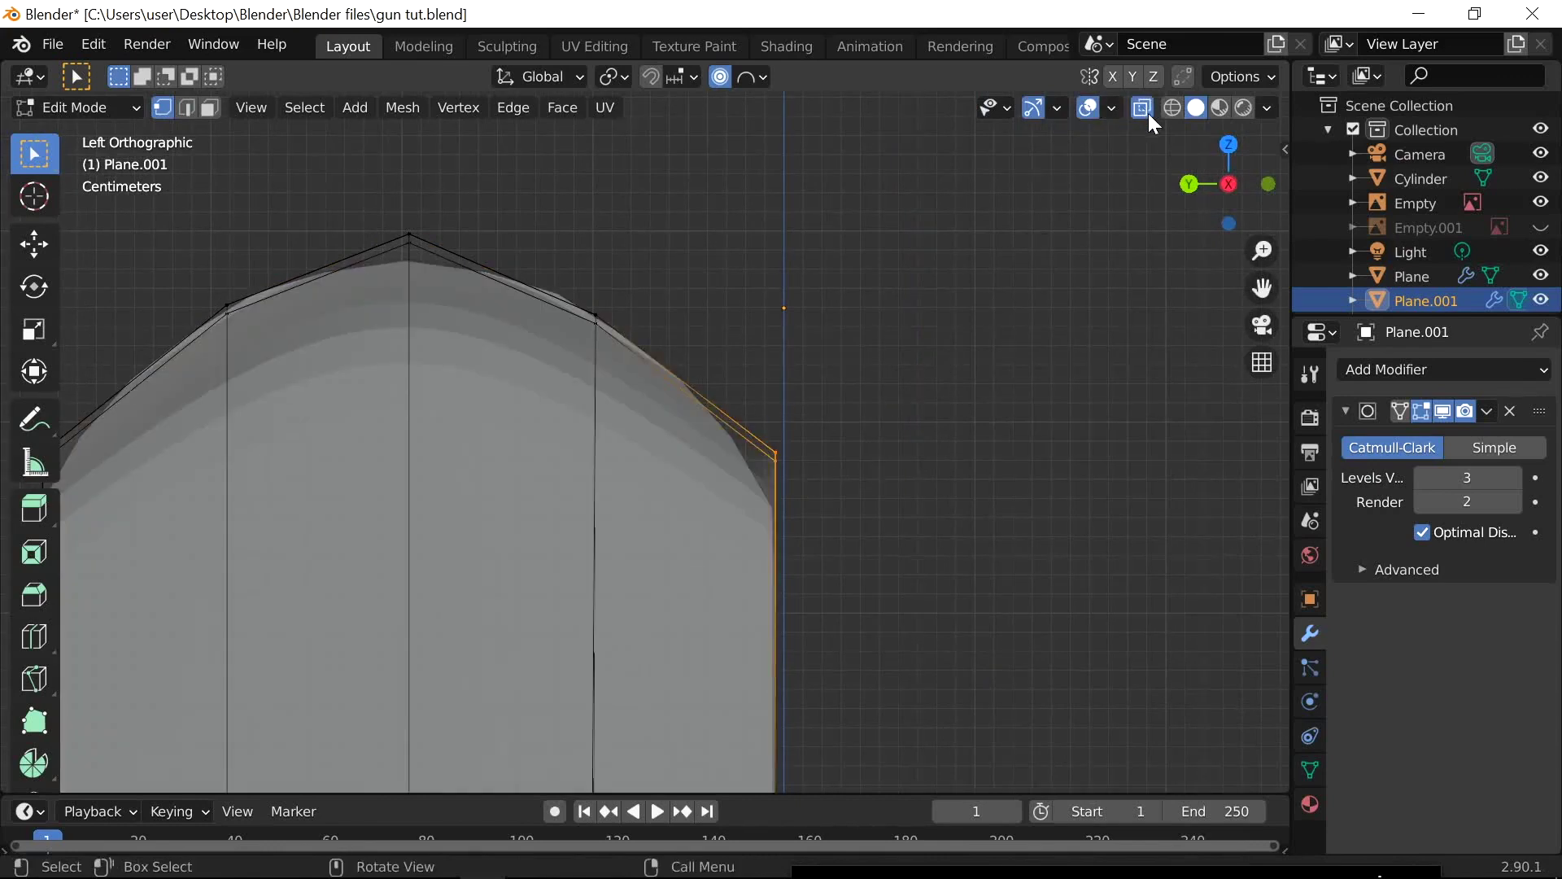
pyautogui.click(1149, 114)
pyautogui.scroll(3, 900, 499)
pyautogui.press('g')
pyautogui.press('z')
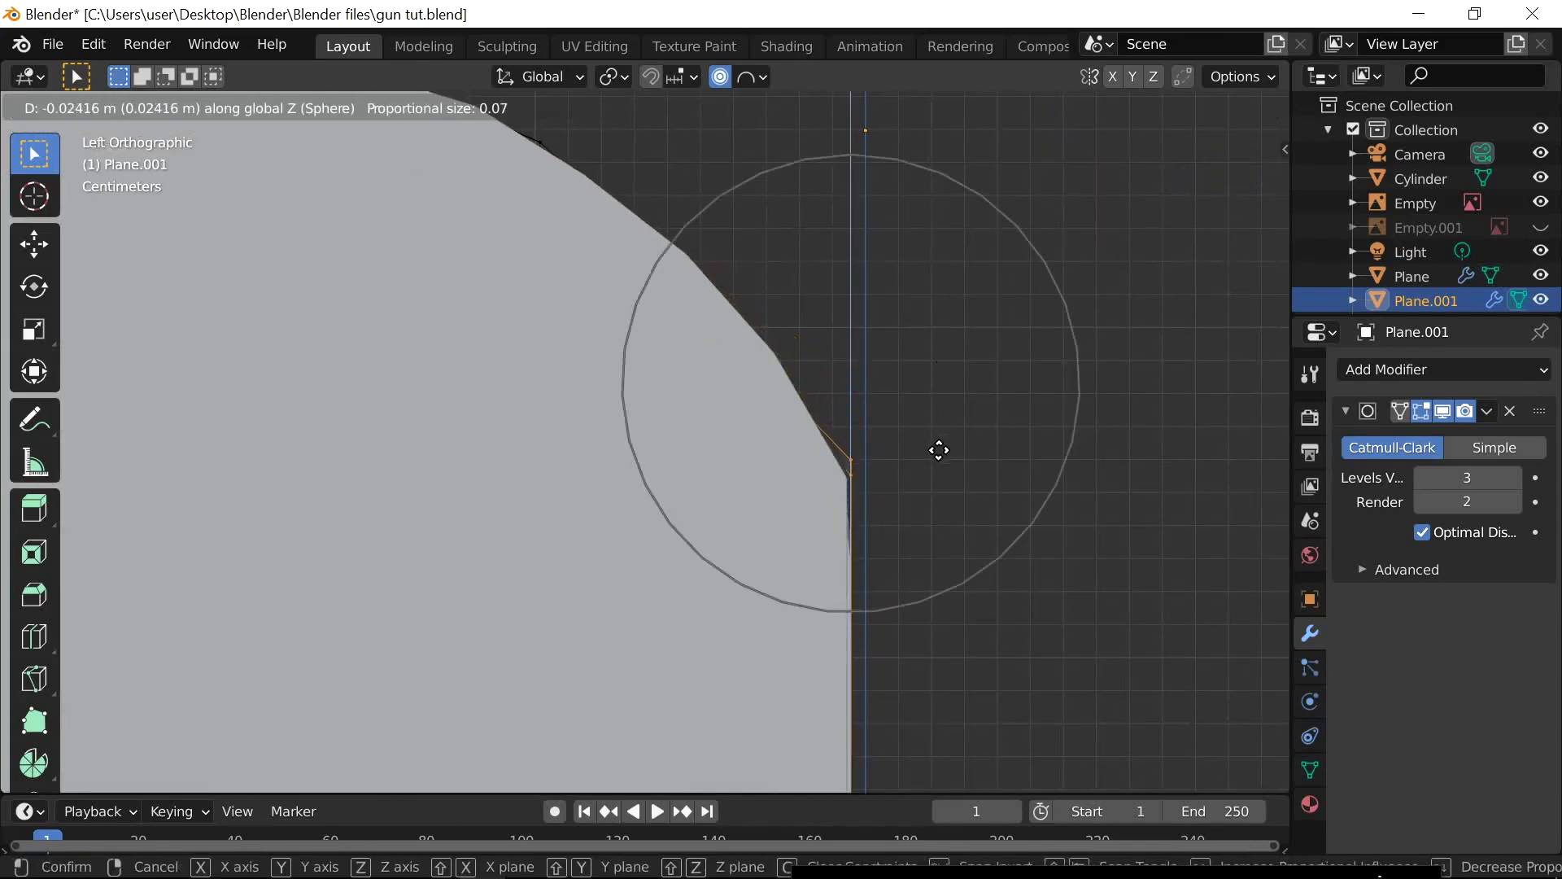
pyautogui.click(939, 450)
pyautogui.scroll(-4, 934, 453)
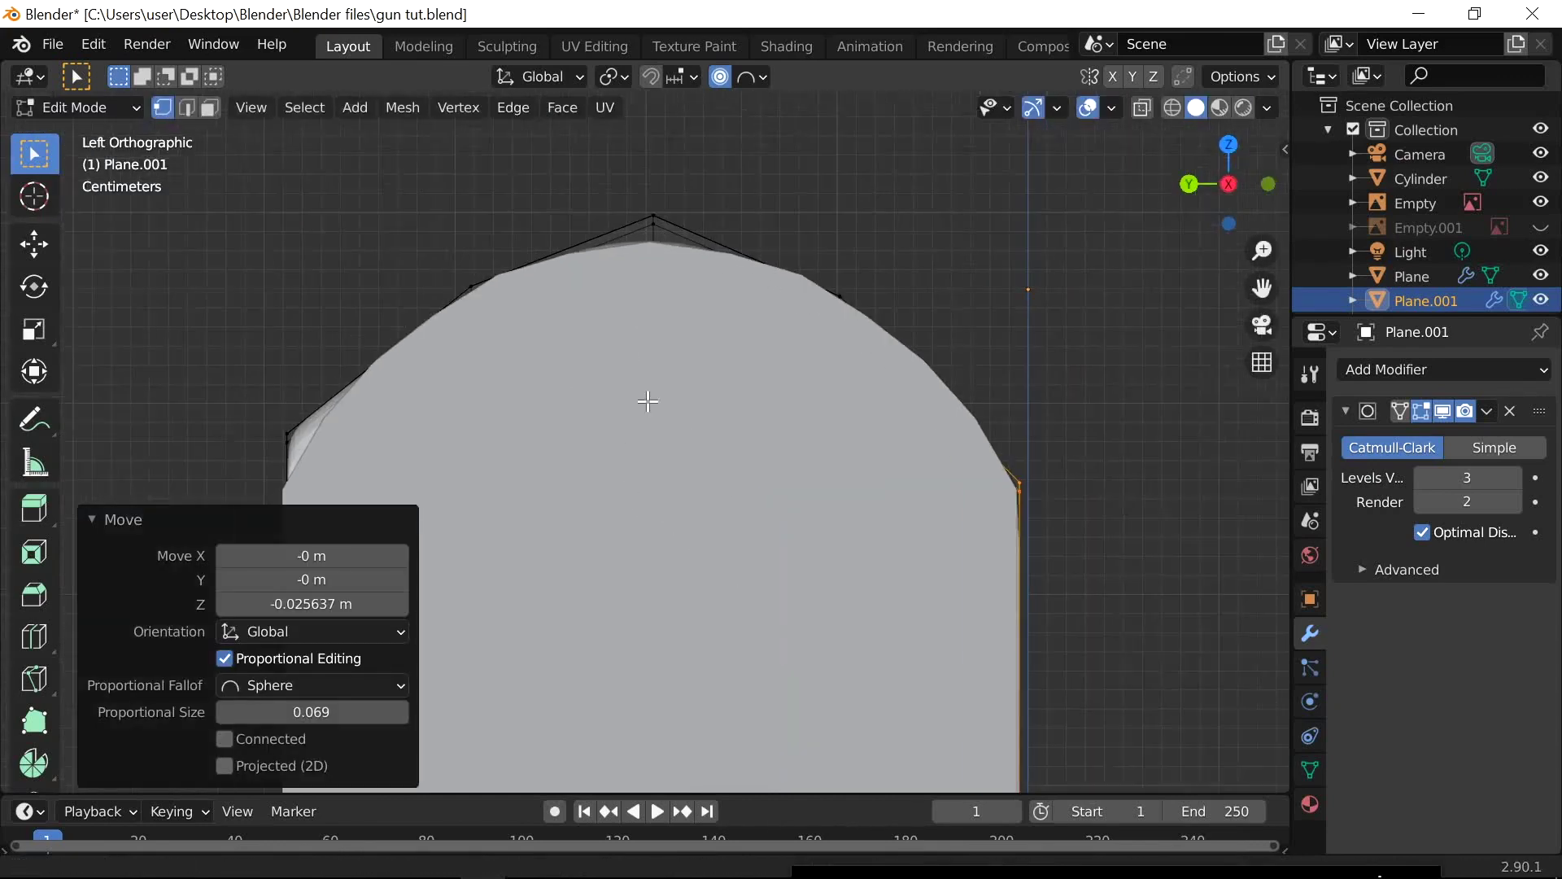
# Box-select the vertices along the slide's far upper edge in X-ray display and lower them about 0.026 m along Z
pyautogui.keyDown('shift'); pyautogui.moveTo(648, 401); pyautogui.dragTo(849, 407, button='middle'); pyautogui.keyUp('shift')
pyautogui.keyDown('shift'); pyautogui.moveTo(526, 428); pyautogui.dragTo(664, 432, button='middle'); pyautogui.keyUp('shift')
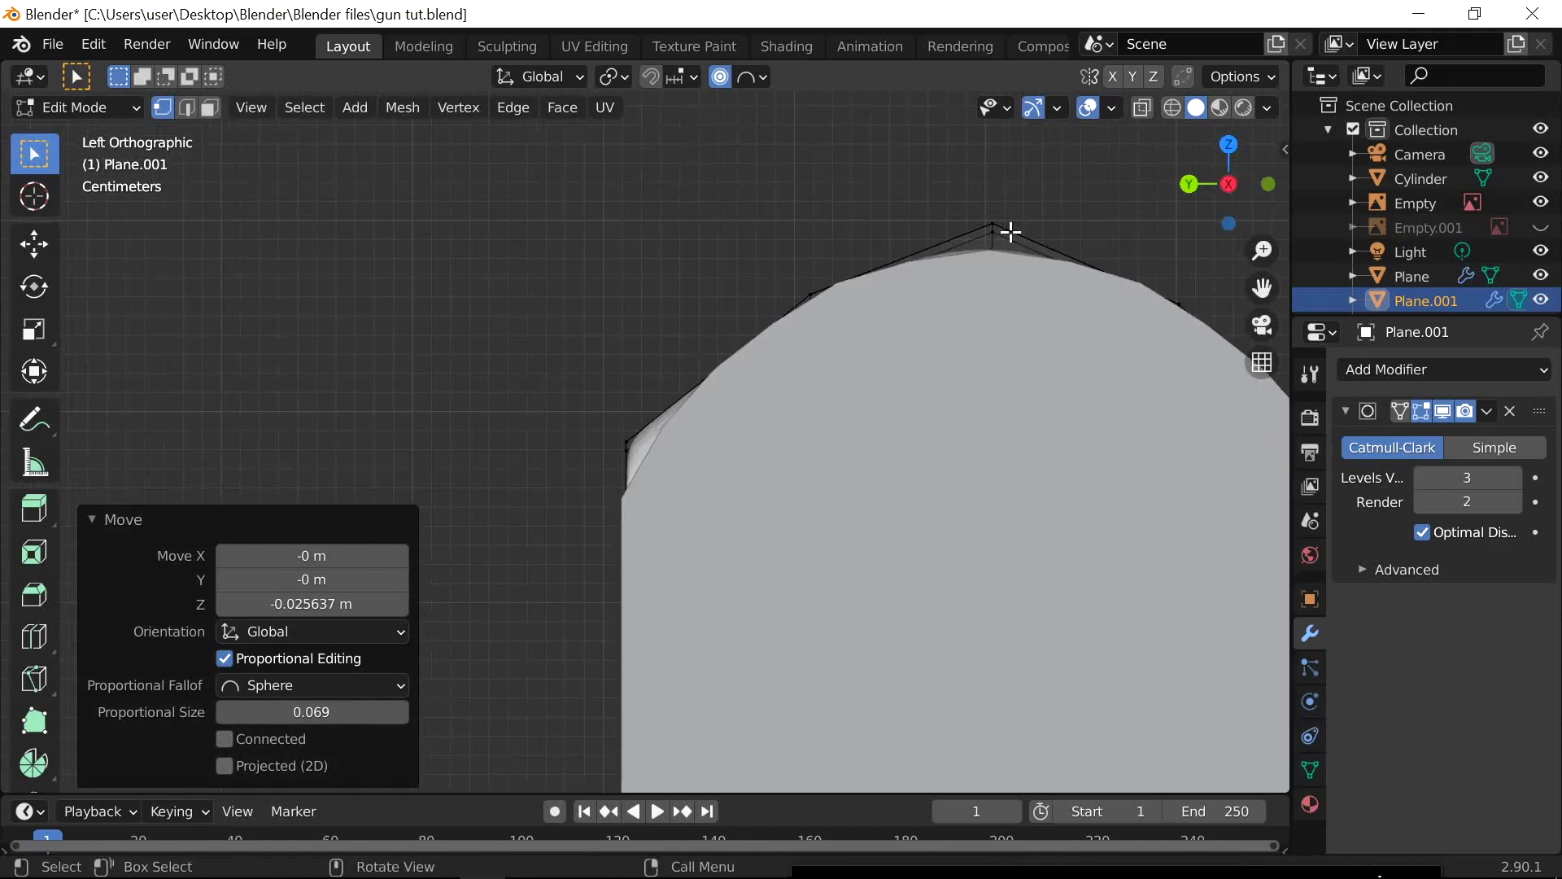
pyautogui.click(1141, 106)
pyautogui.scroll(3, 677, 505)
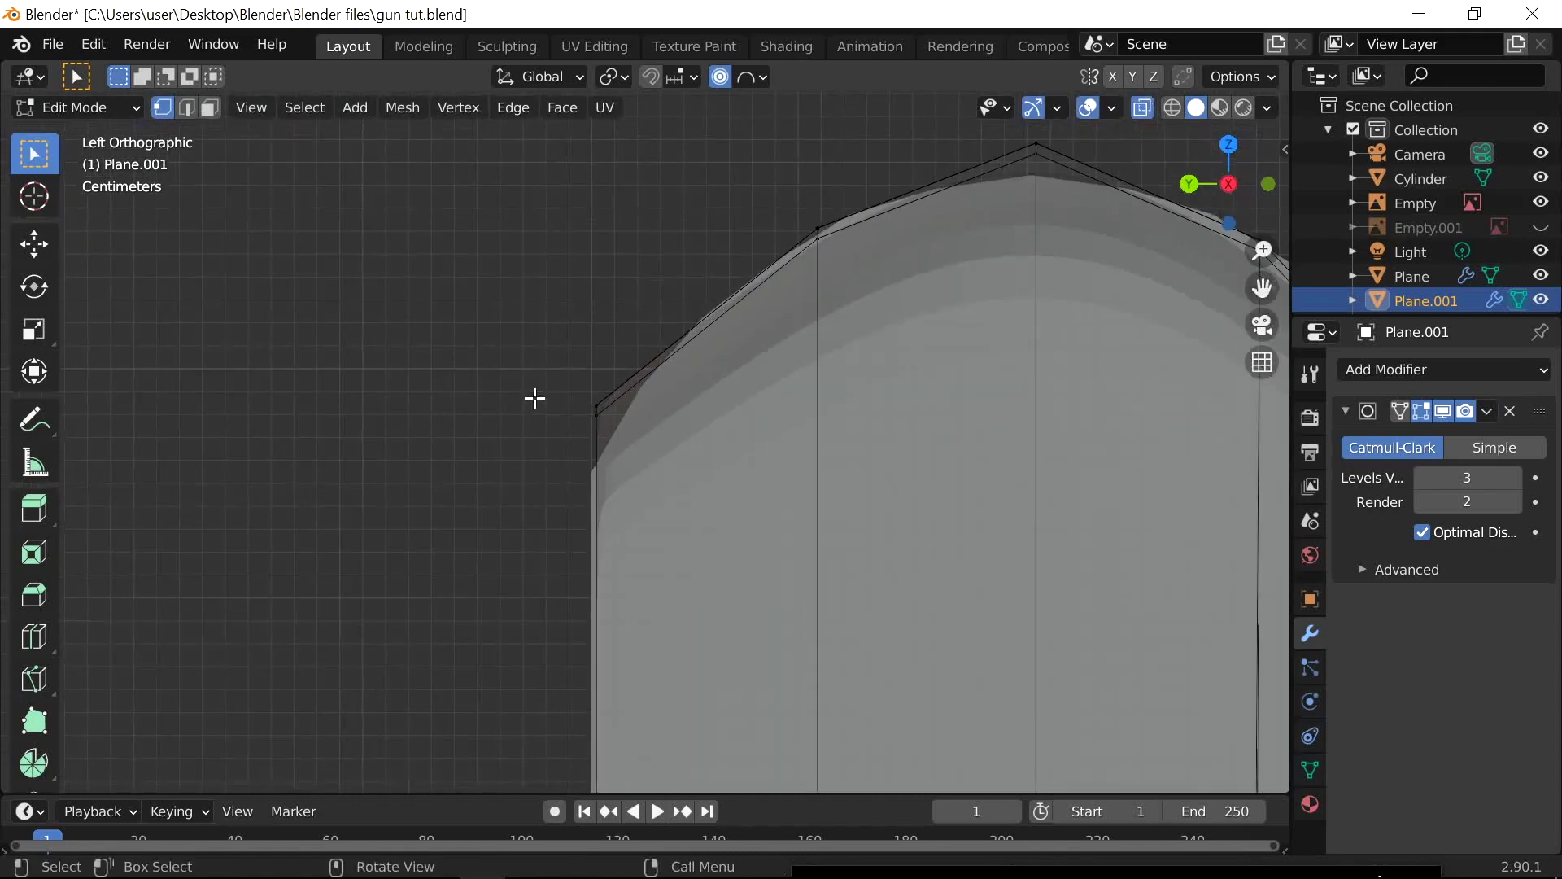
pyautogui.moveTo(535, 398); pyautogui.dragTo(637, 419)
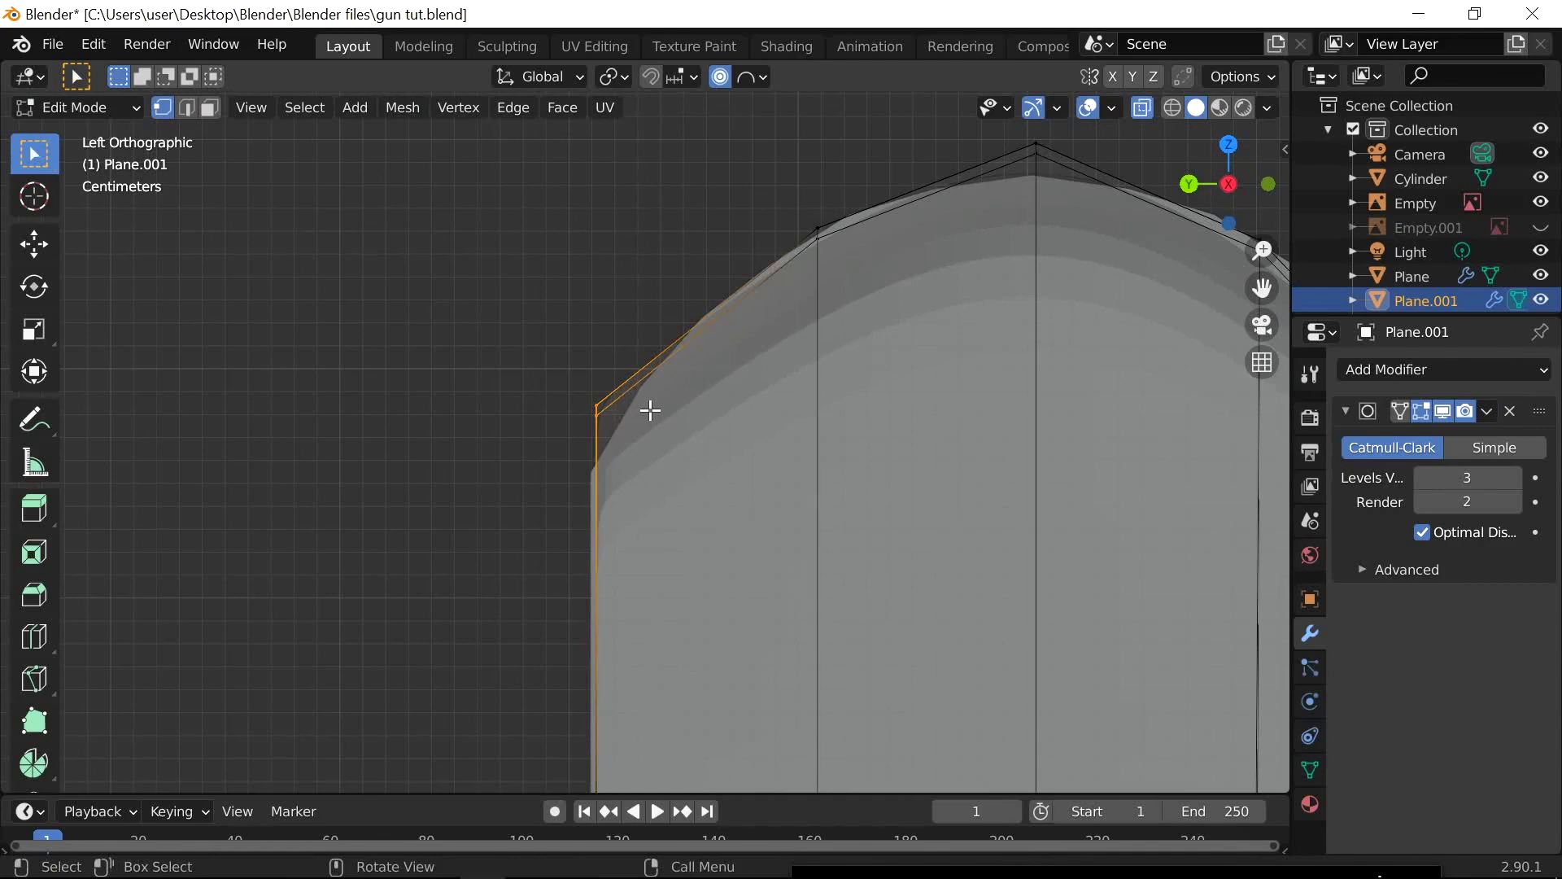
pyautogui.press('g')
pyautogui.press('z')
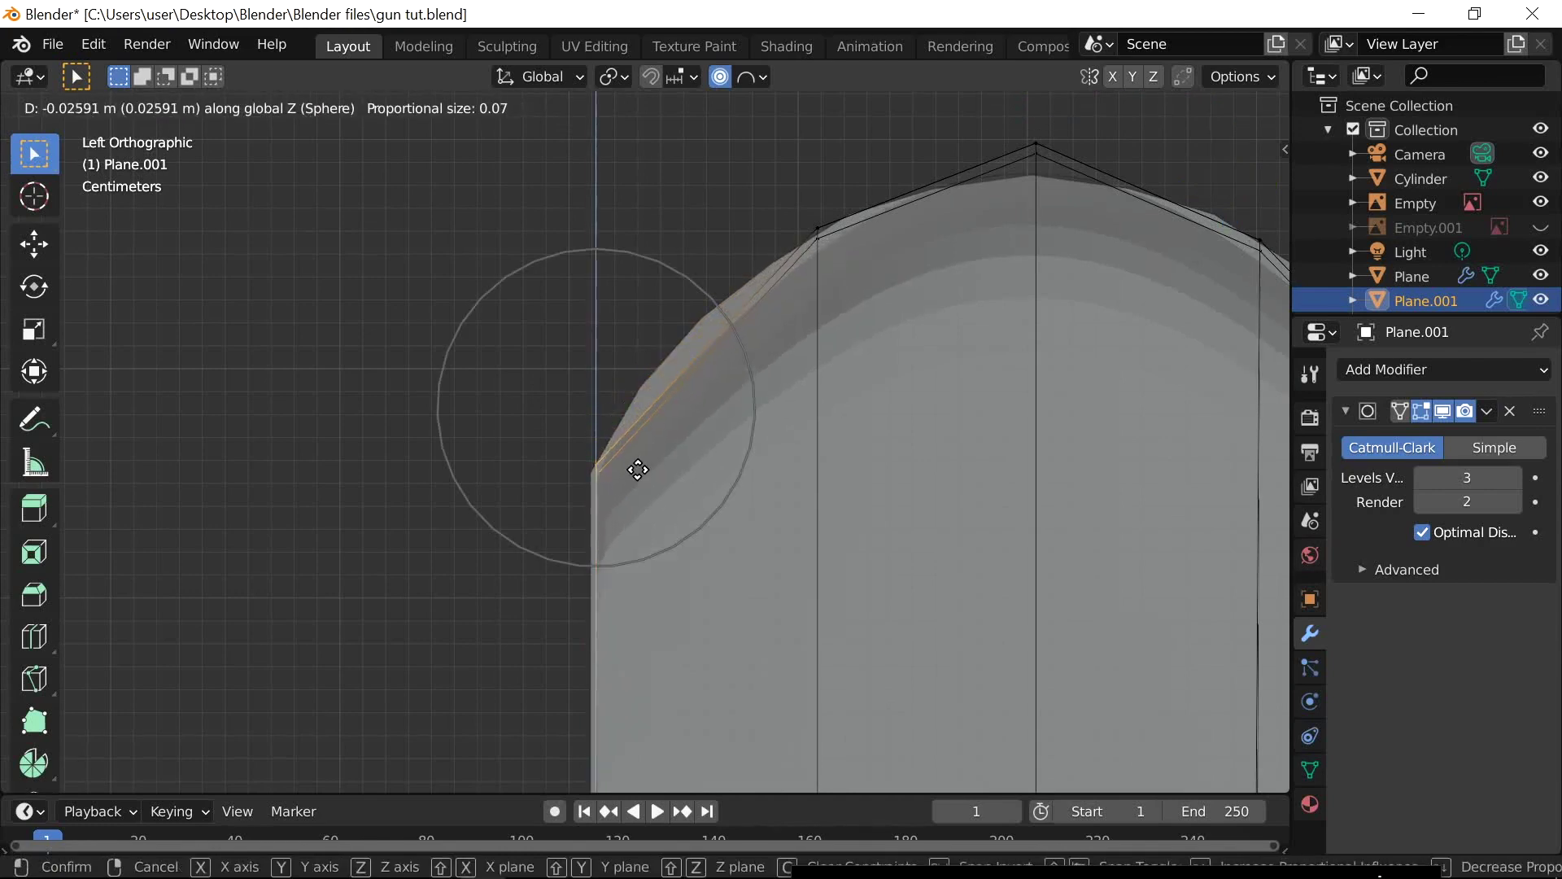
pyautogui.click(638, 469)
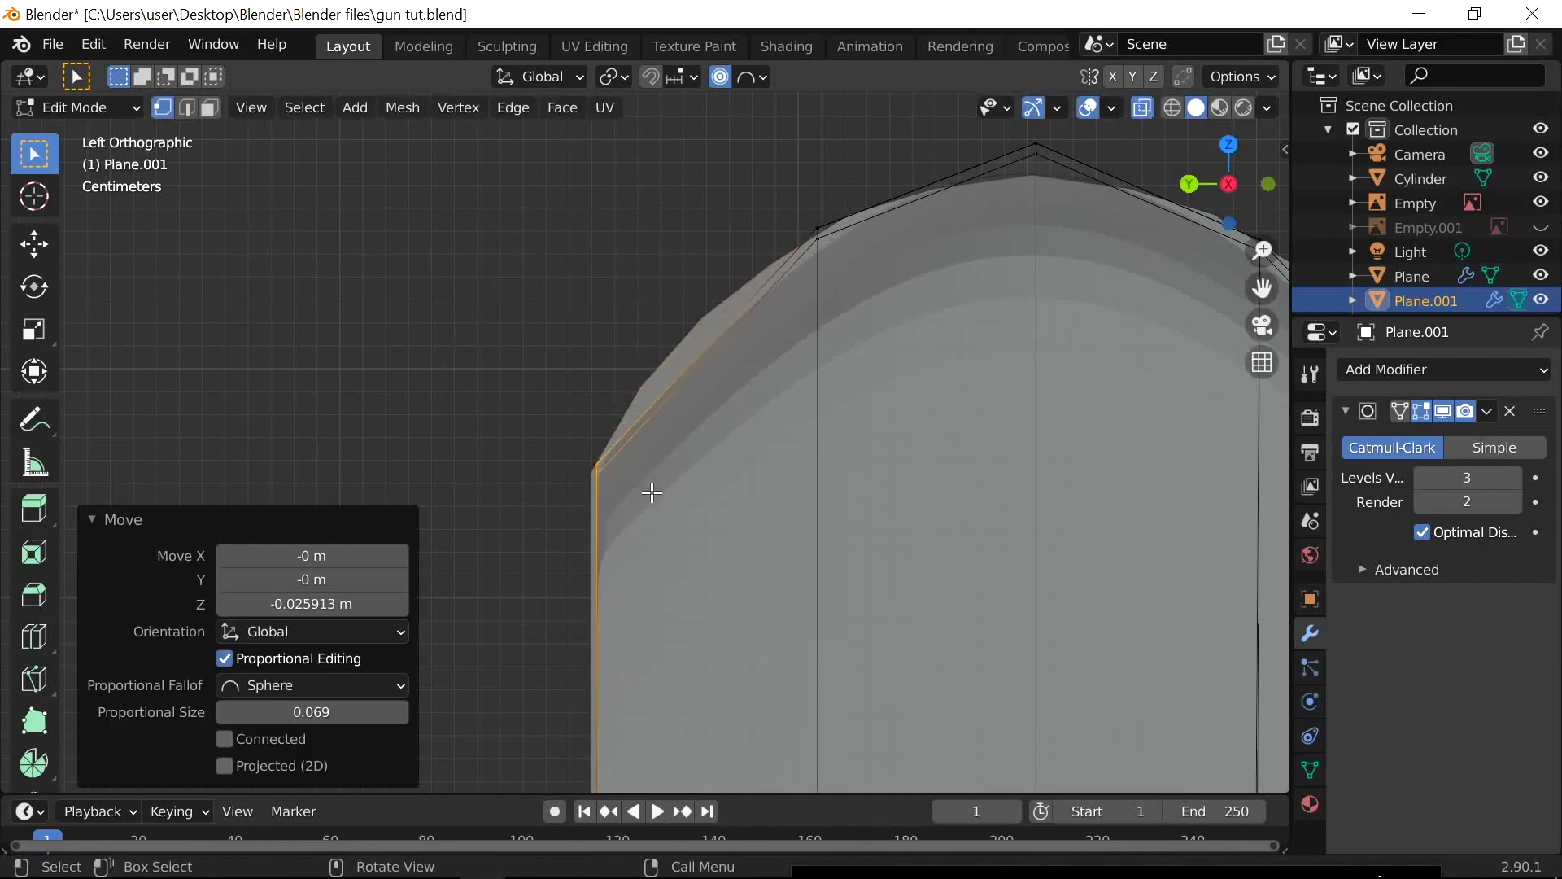
pyautogui.click(1140, 114)
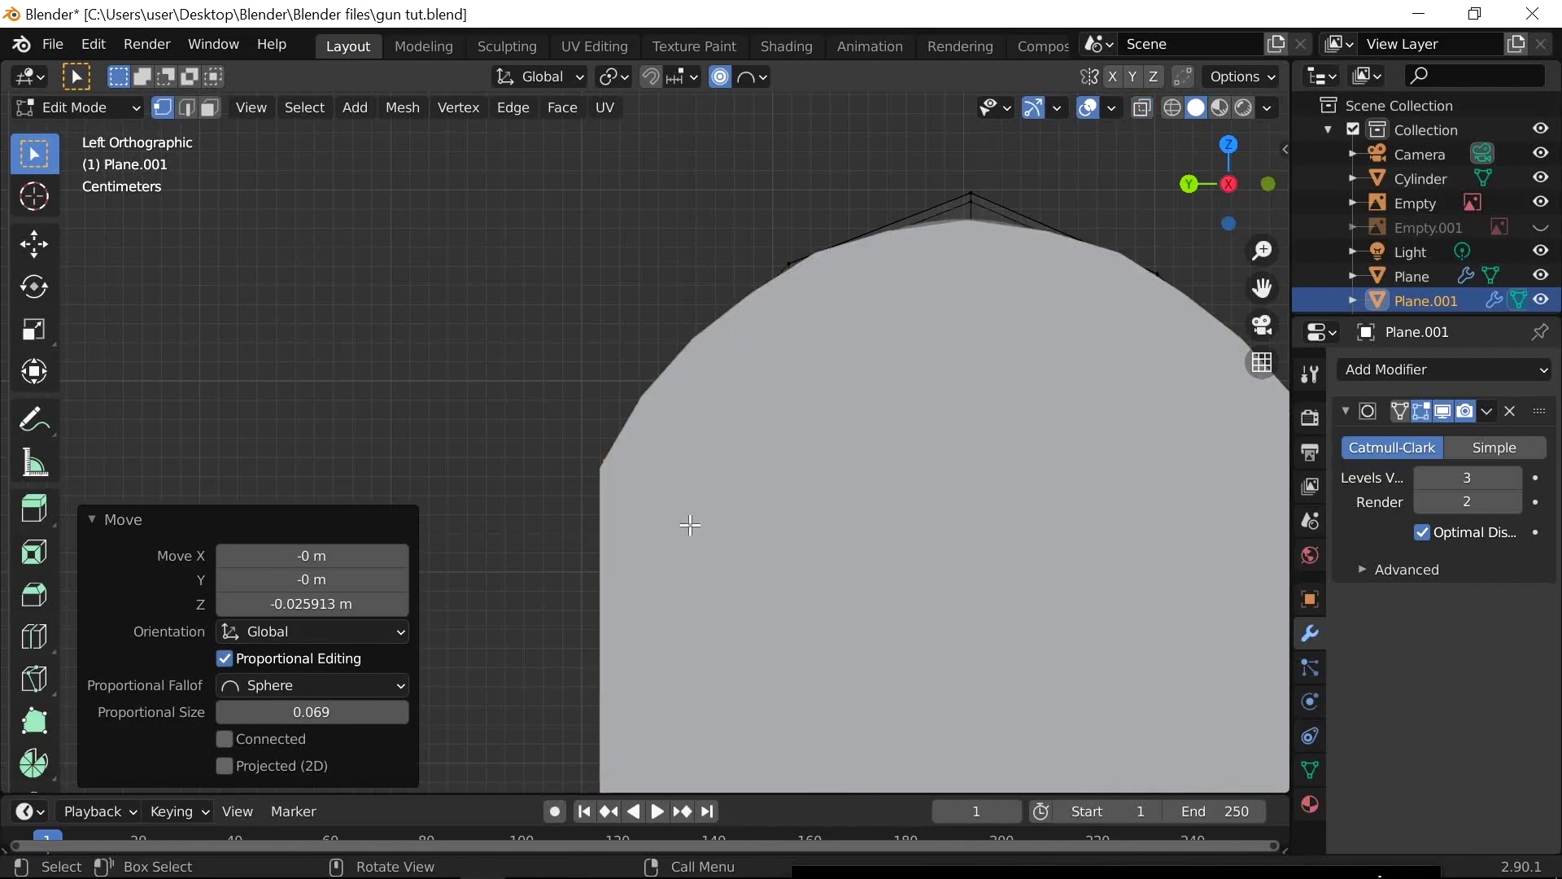
pyautogui.scroll(-1, 731, 514)
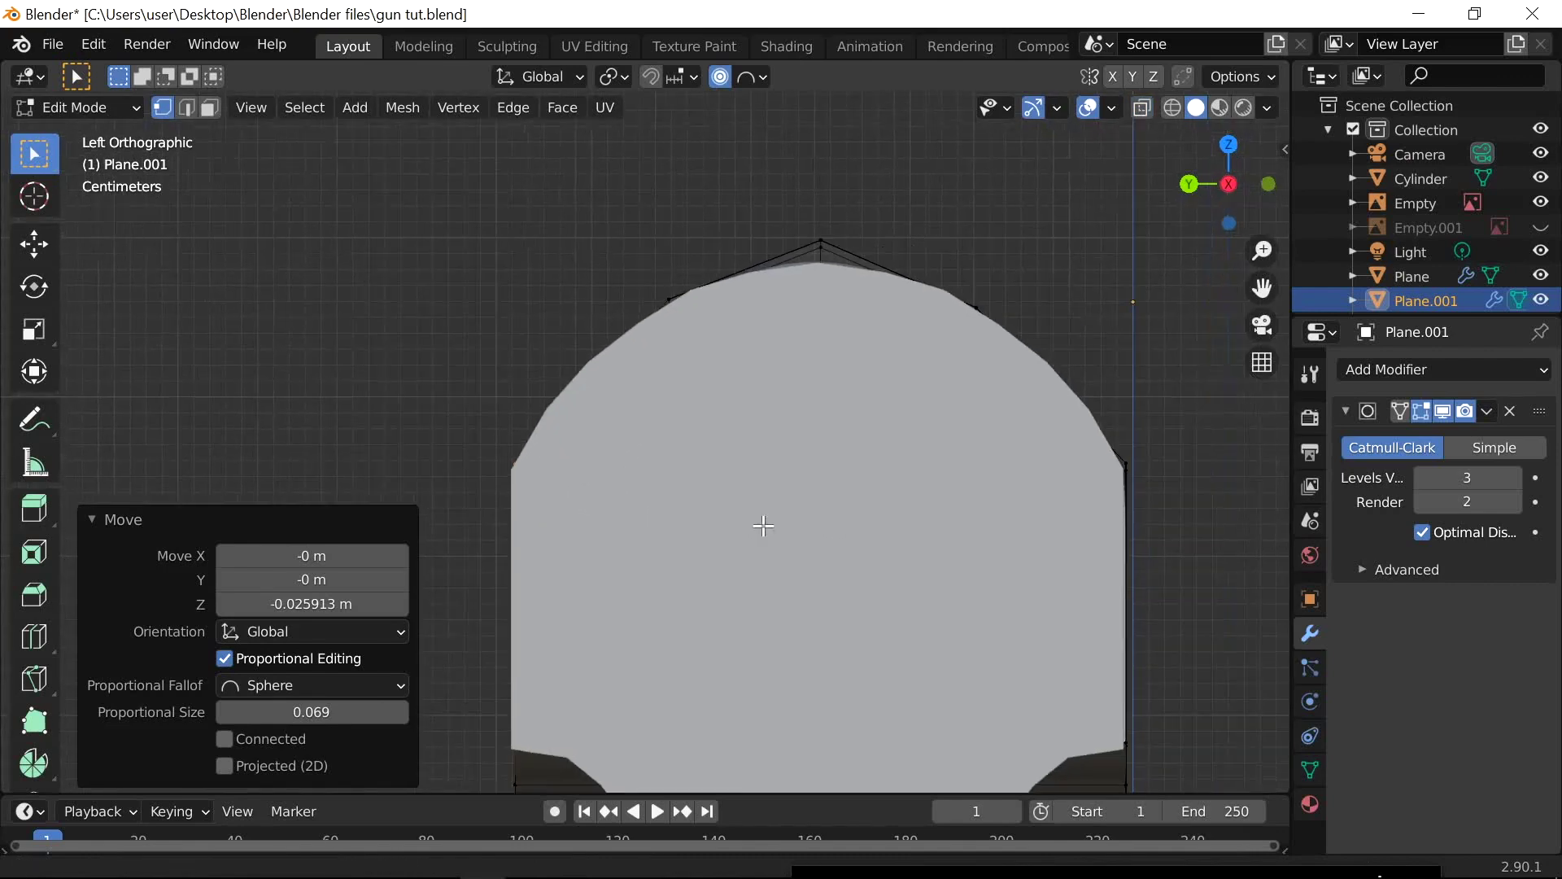
# Try to move the near intermediate-row vertex at the rearmost of the slide's closely spaced cross loops, freely and along X
pyautogui.moveTo(761, 524); pyautogui.dragTo(900, 488, button='middle')
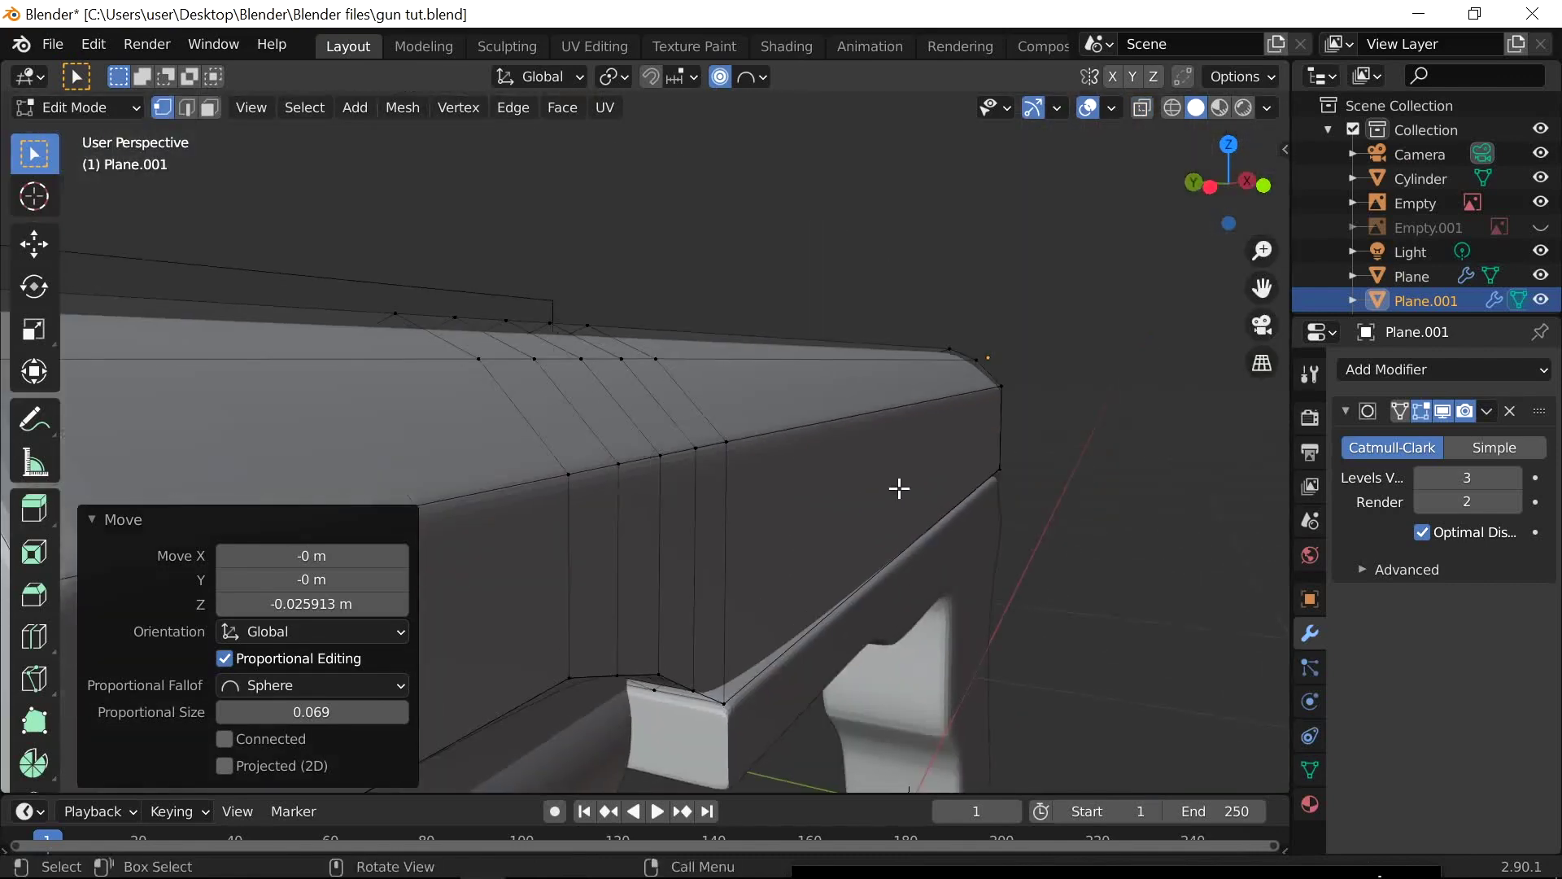
pyautogui.keyDown('shift'); pyautogui.click(655, 358); pyautogui.keyUp('shift')
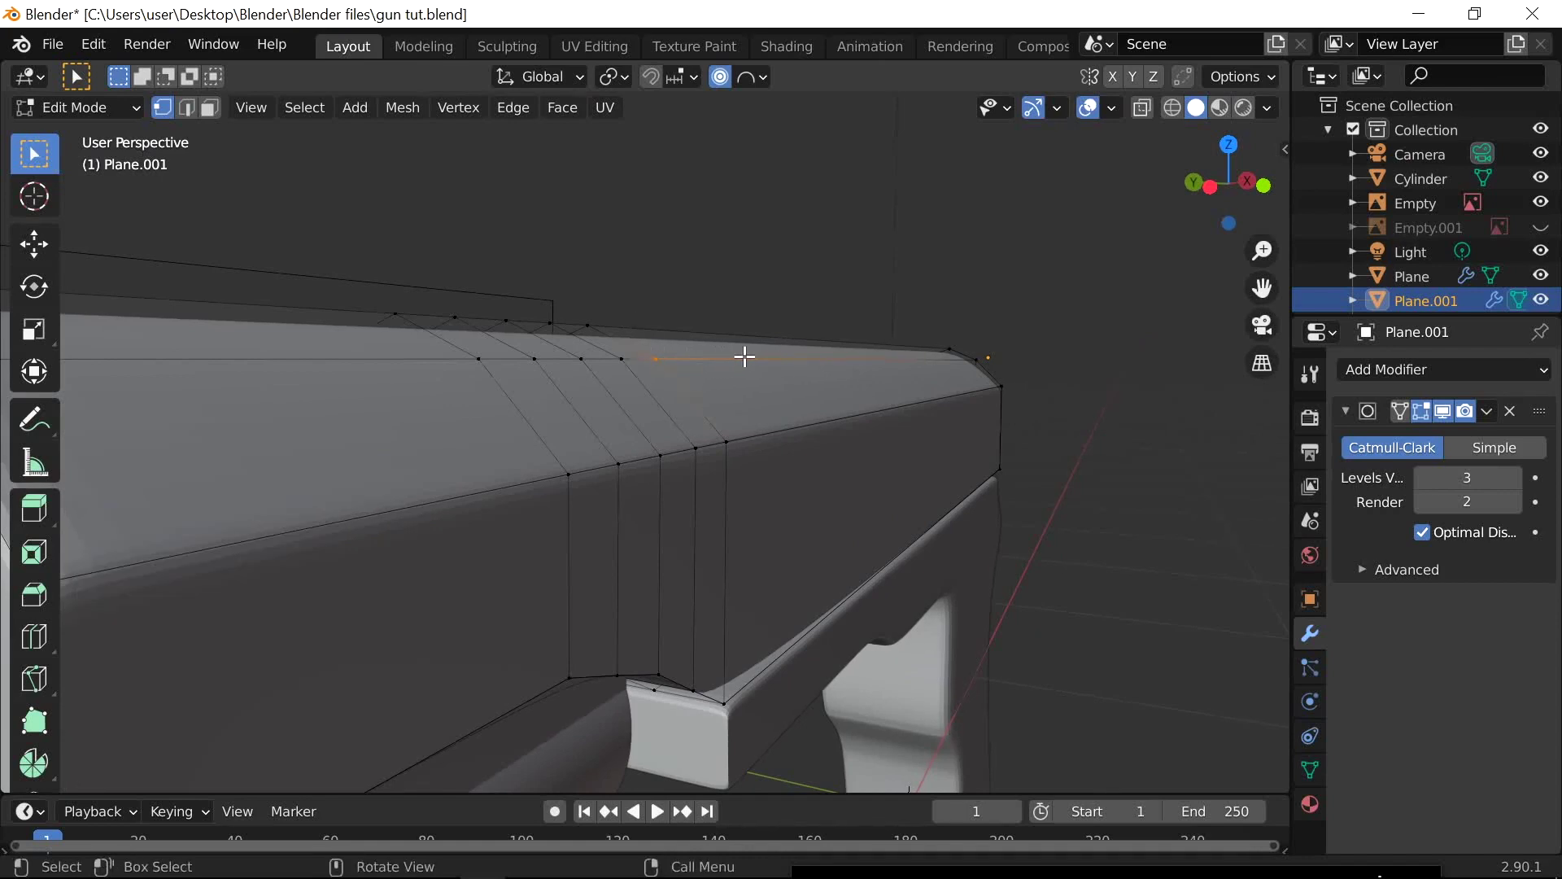
pyautogui.press('g')
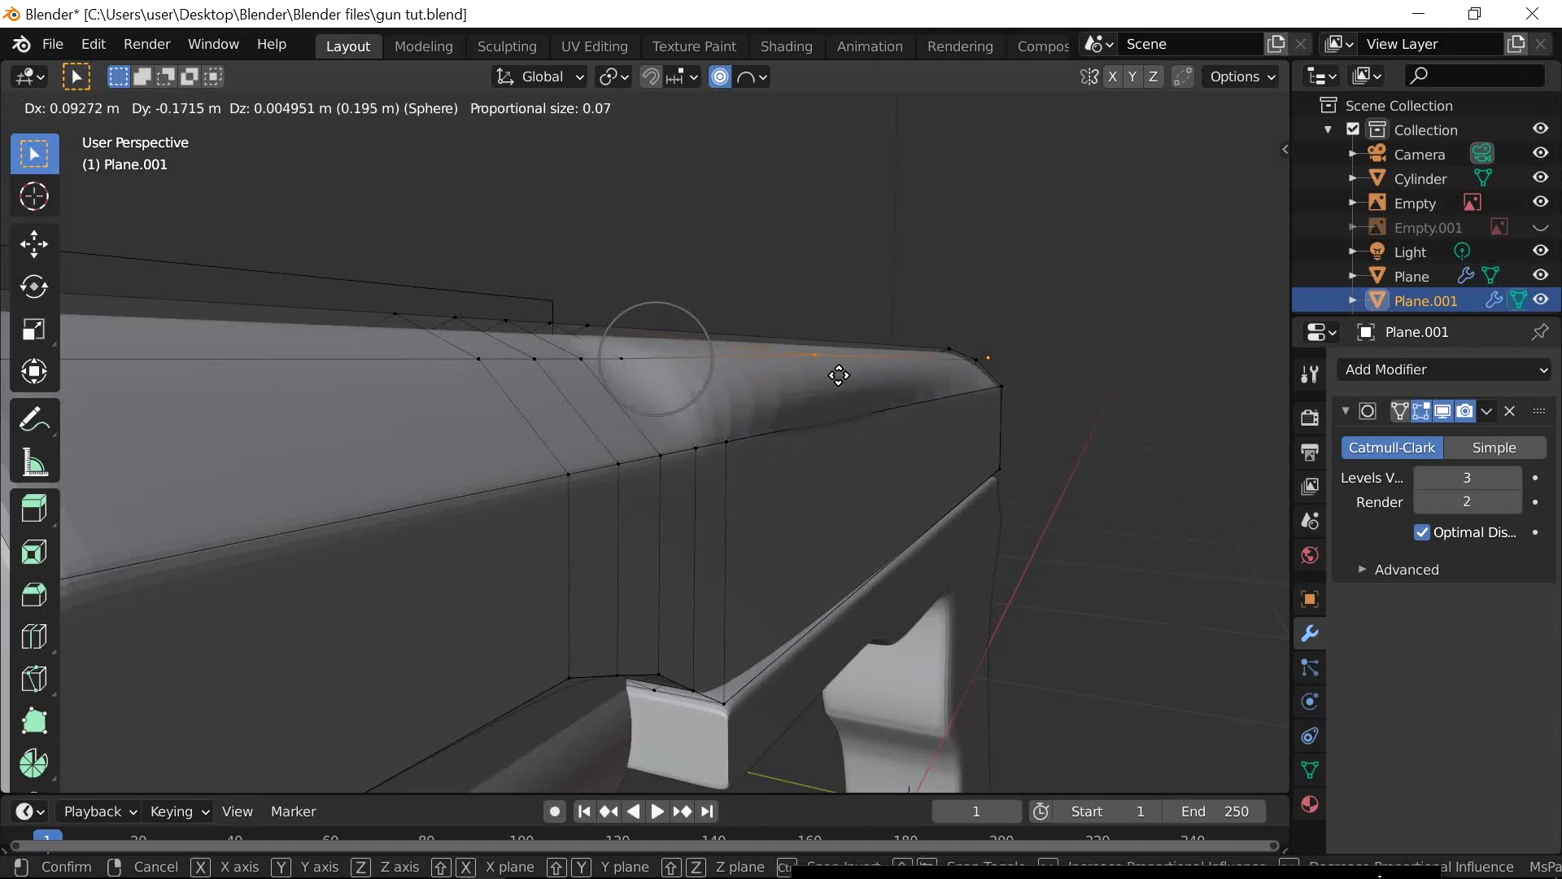
pyautogui.click(839, 375)
pyautogui.moveTo(841, 383); pyautogui.dragTo(708, 394, button='middle')
pyautogui.press('g')
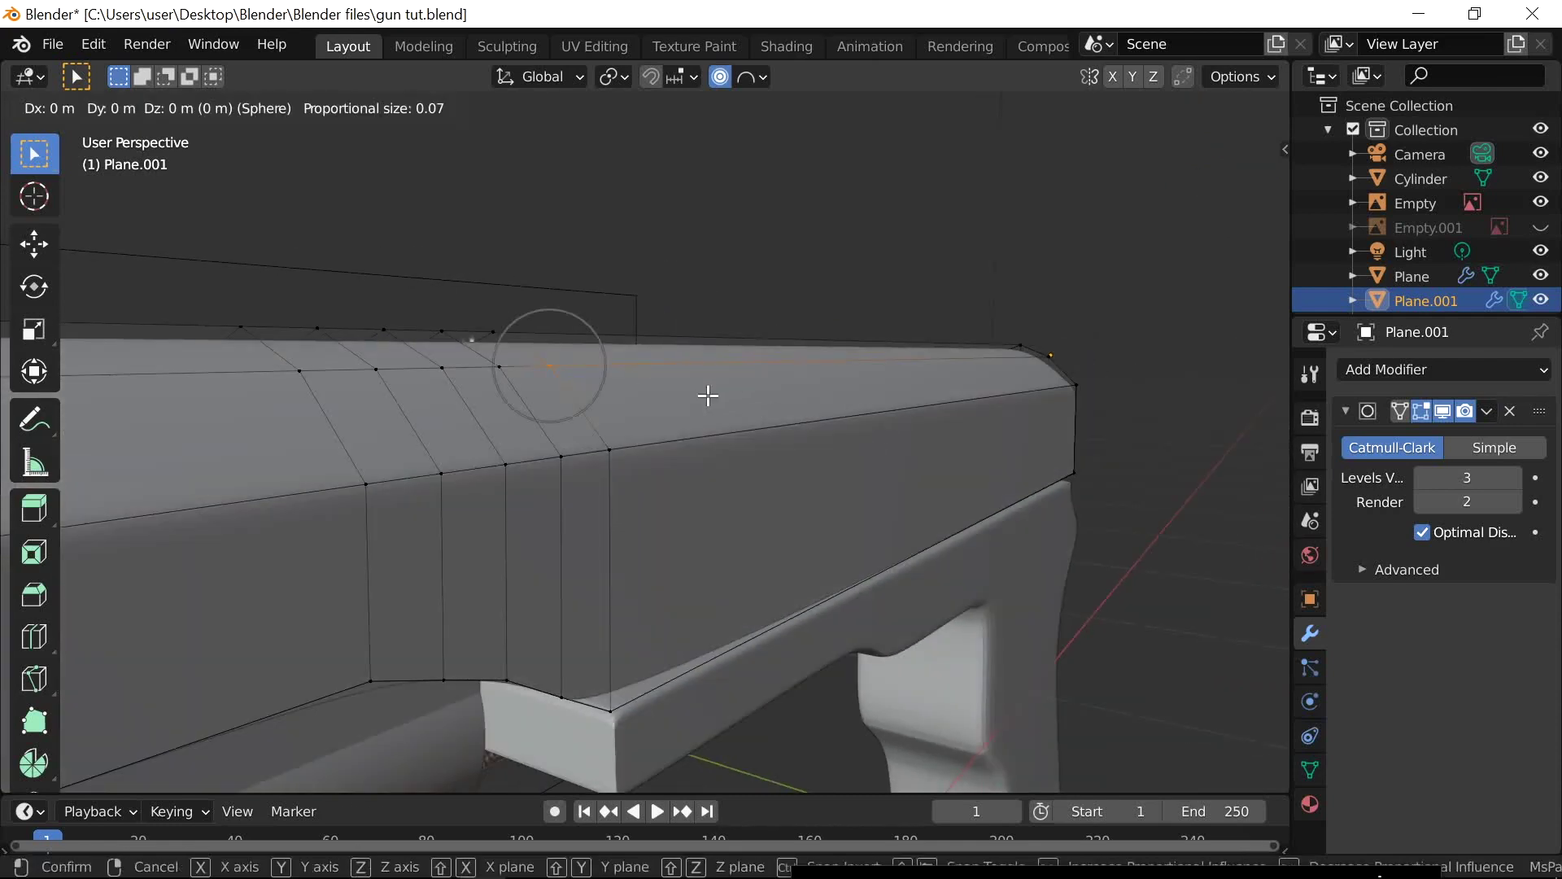
pyautogui.press('x')
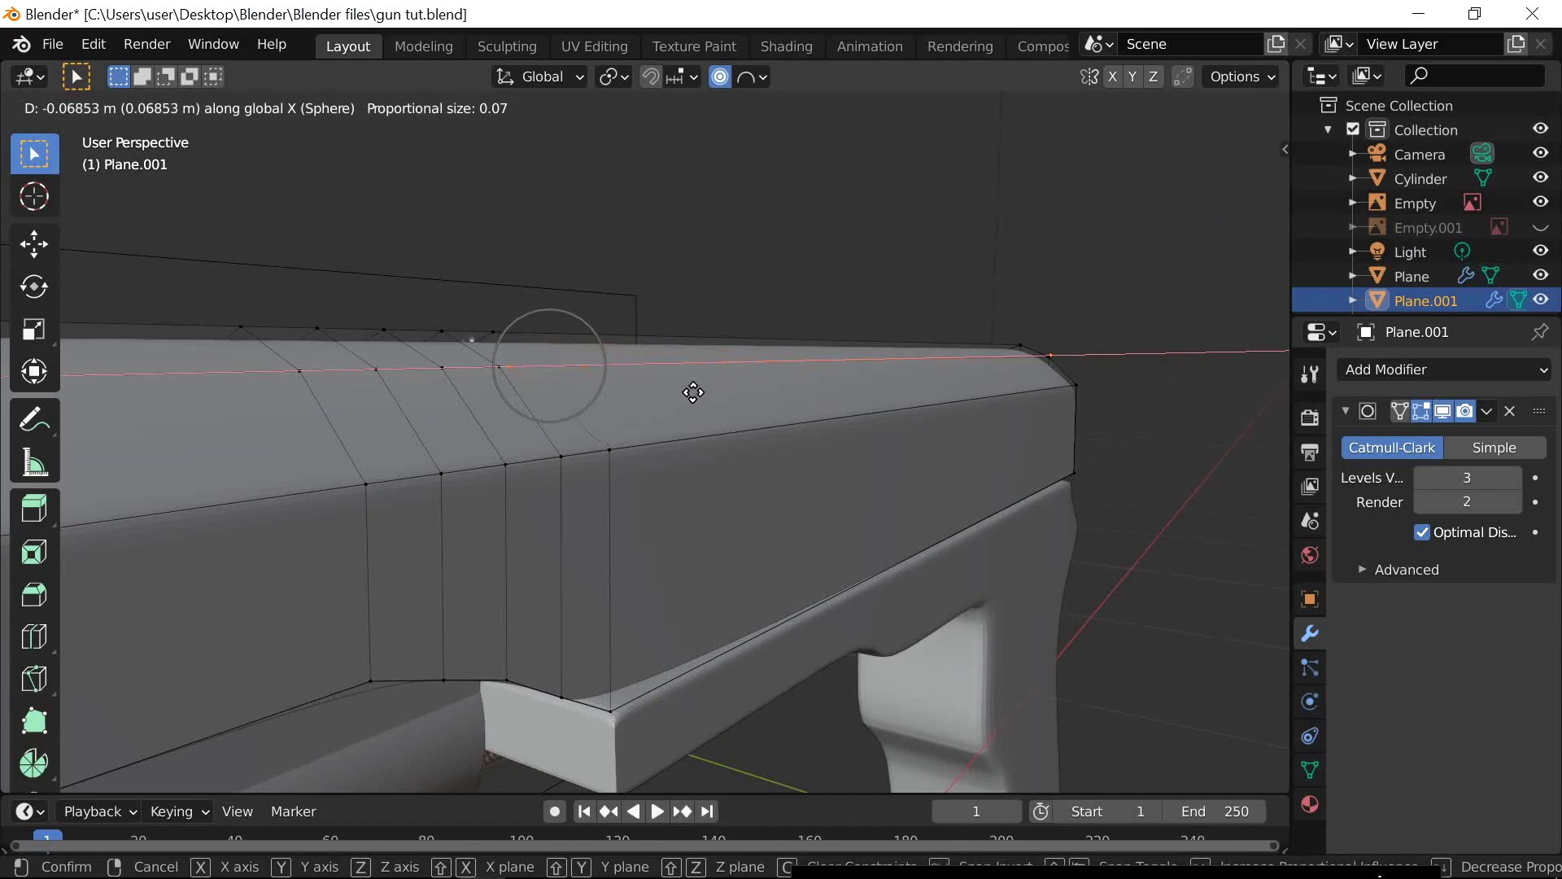
pyautogui.rightClick(733, 401)
pyautogui.scroll(-4, 651, 456)
pyautogui.moveTo(645, 464); pyautogui.dragTo(752, 447, button='middle')
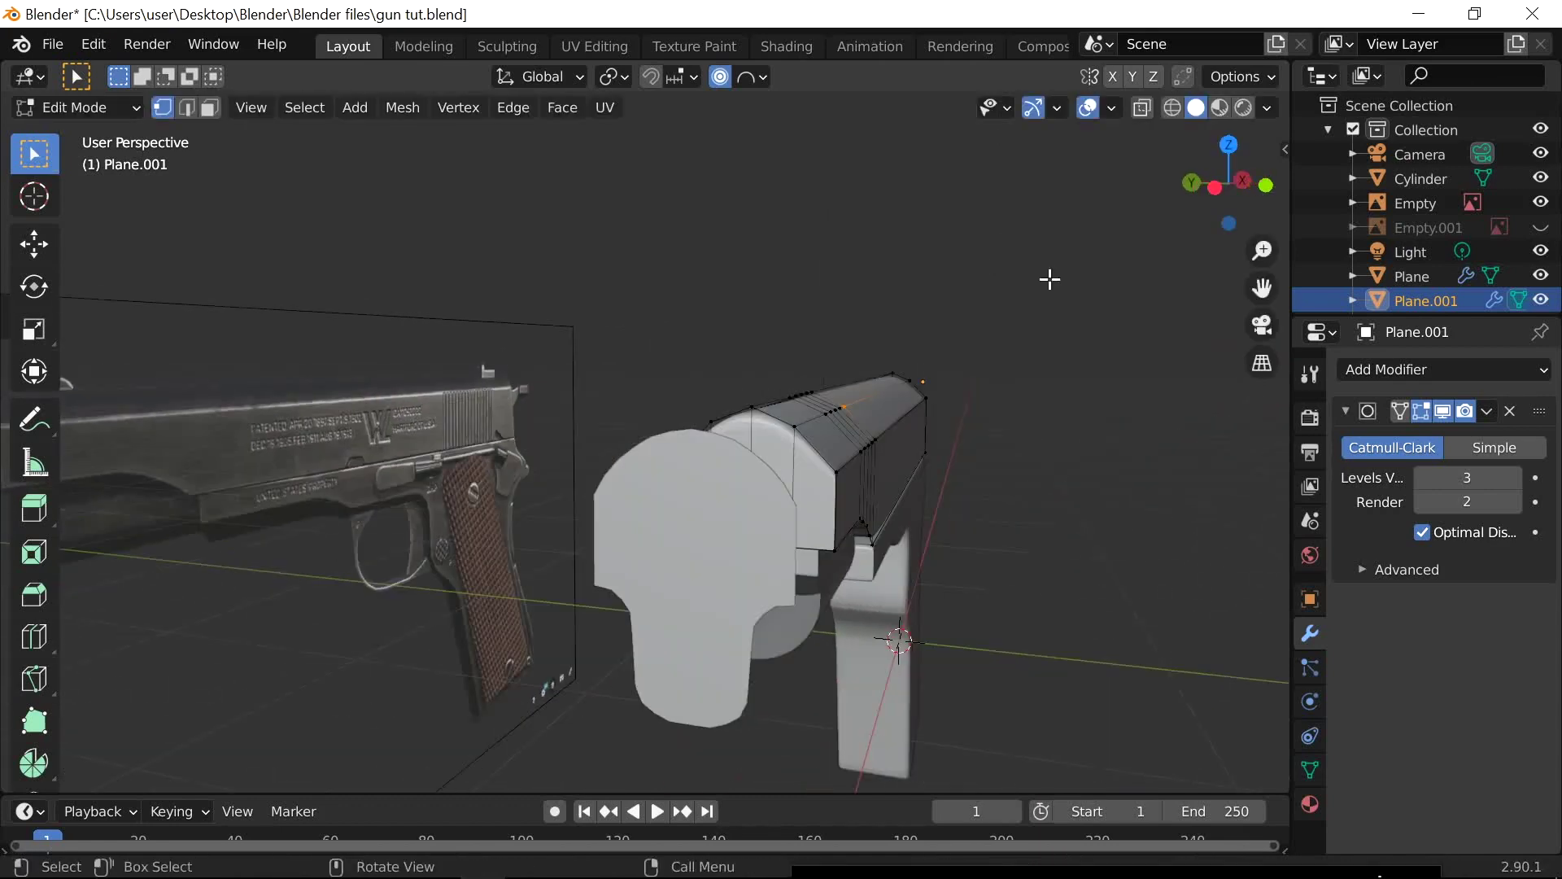
pyautogui.keyDown('shift'); pyautogui.moveTo(1036, 472); pyautogui.dragTo(851, 461, button='middle'); pyautogui.keyUp('shift')
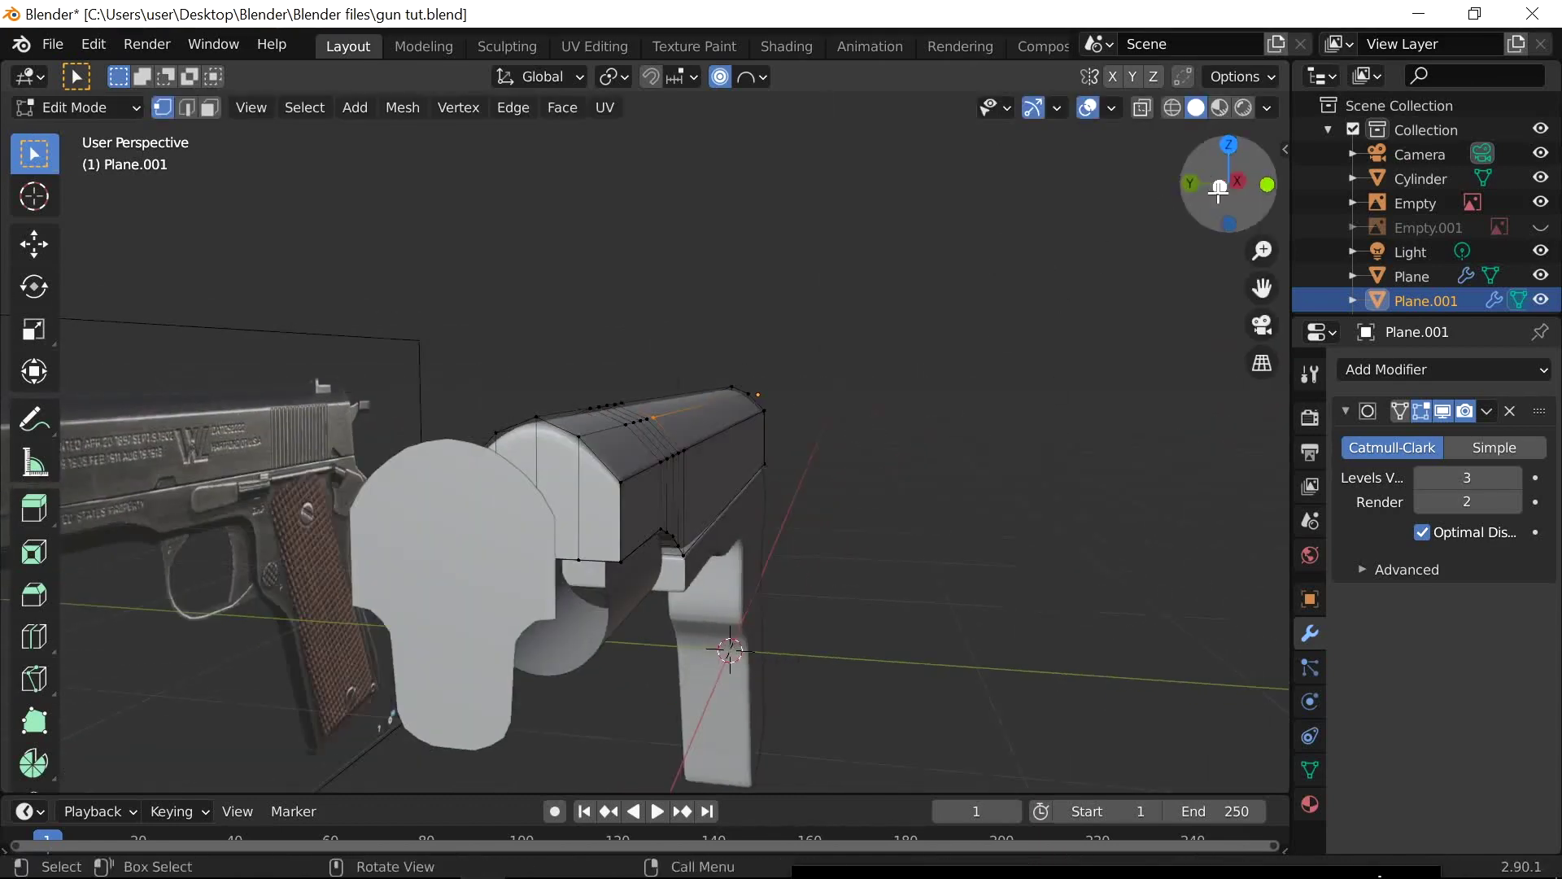
pyautogui.click(1218, 190)
pyautogui.scroll(3, 814, 538)
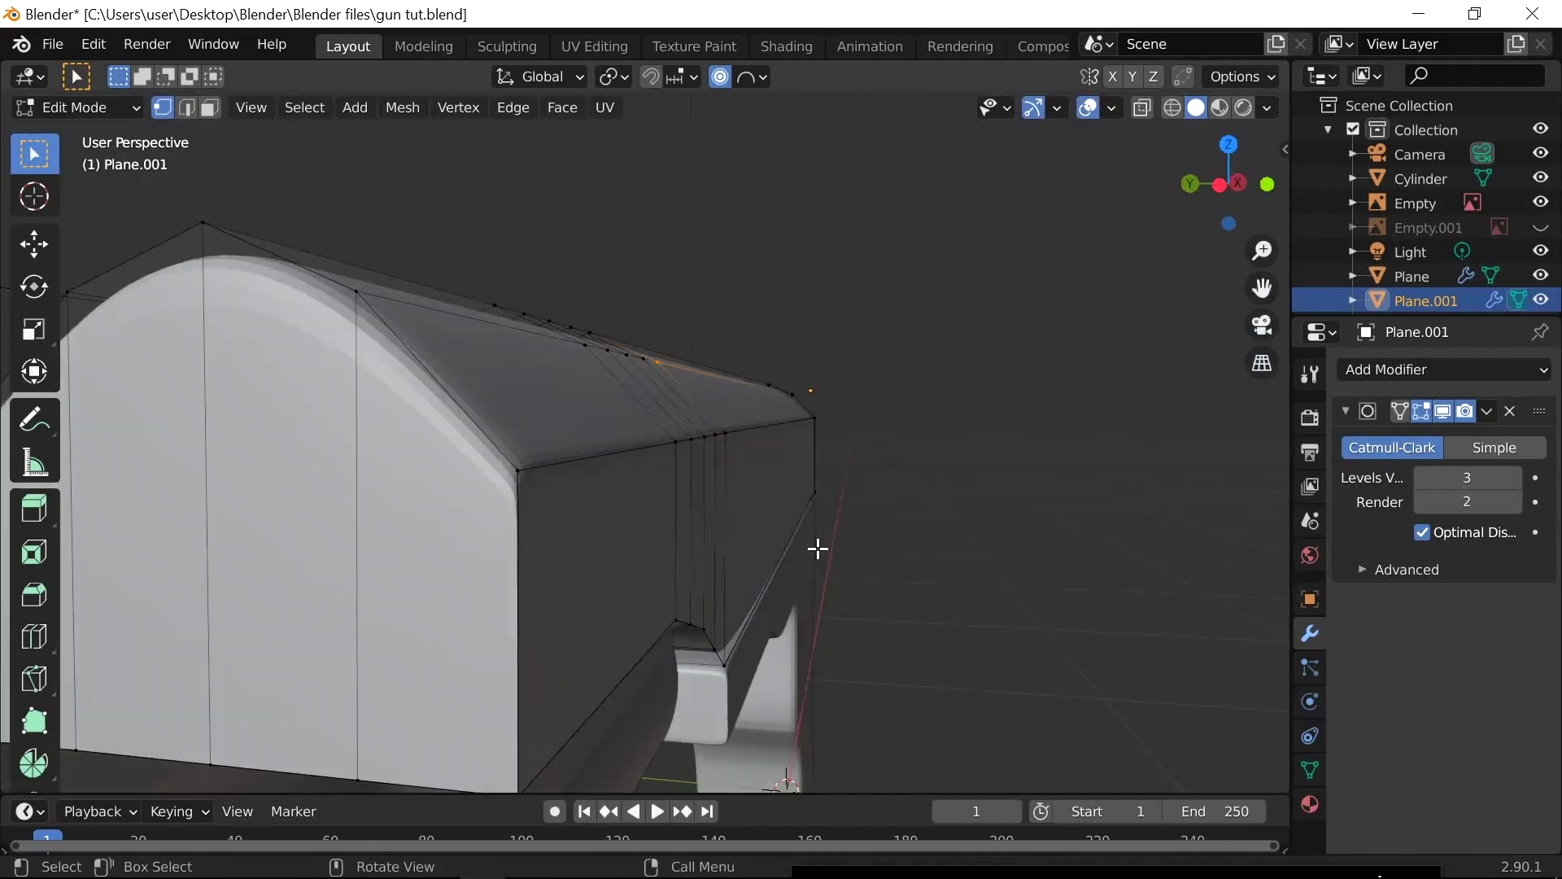